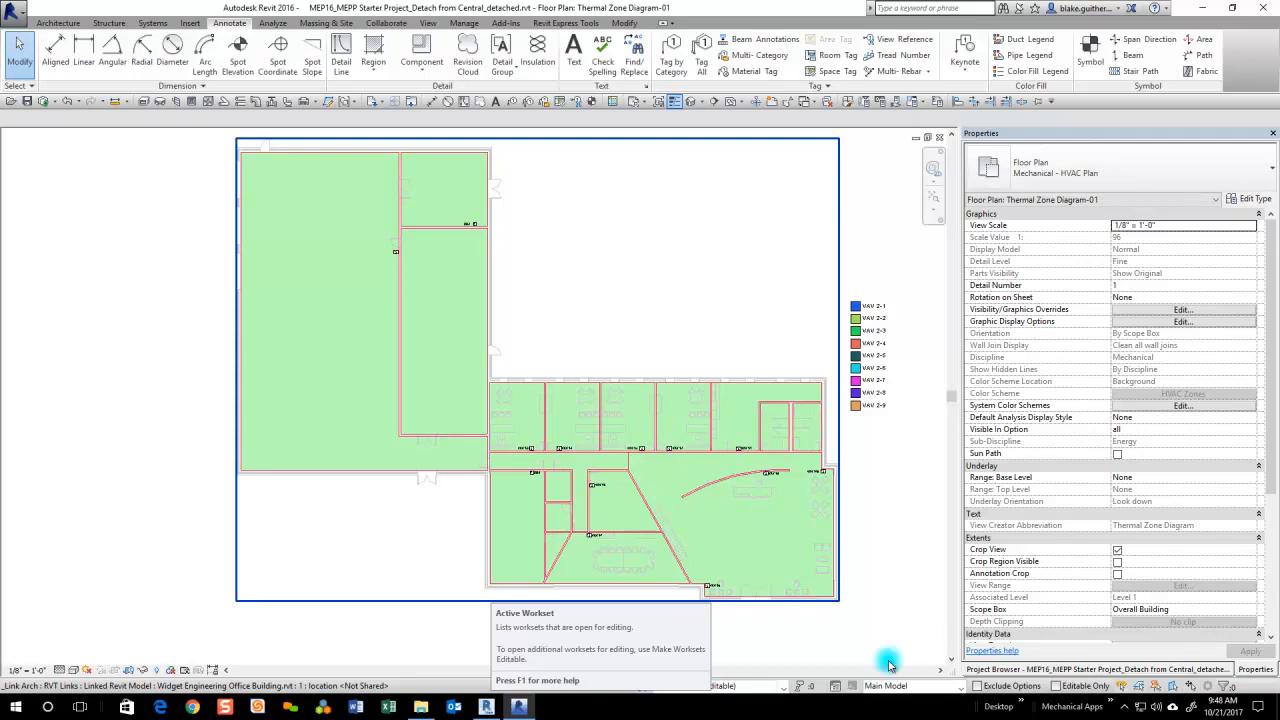
- Examine the thermostat VAV tags and room layout in the Thermal Zone Diagram-01 floor plan
click(880, 474)
click(1047, 668)
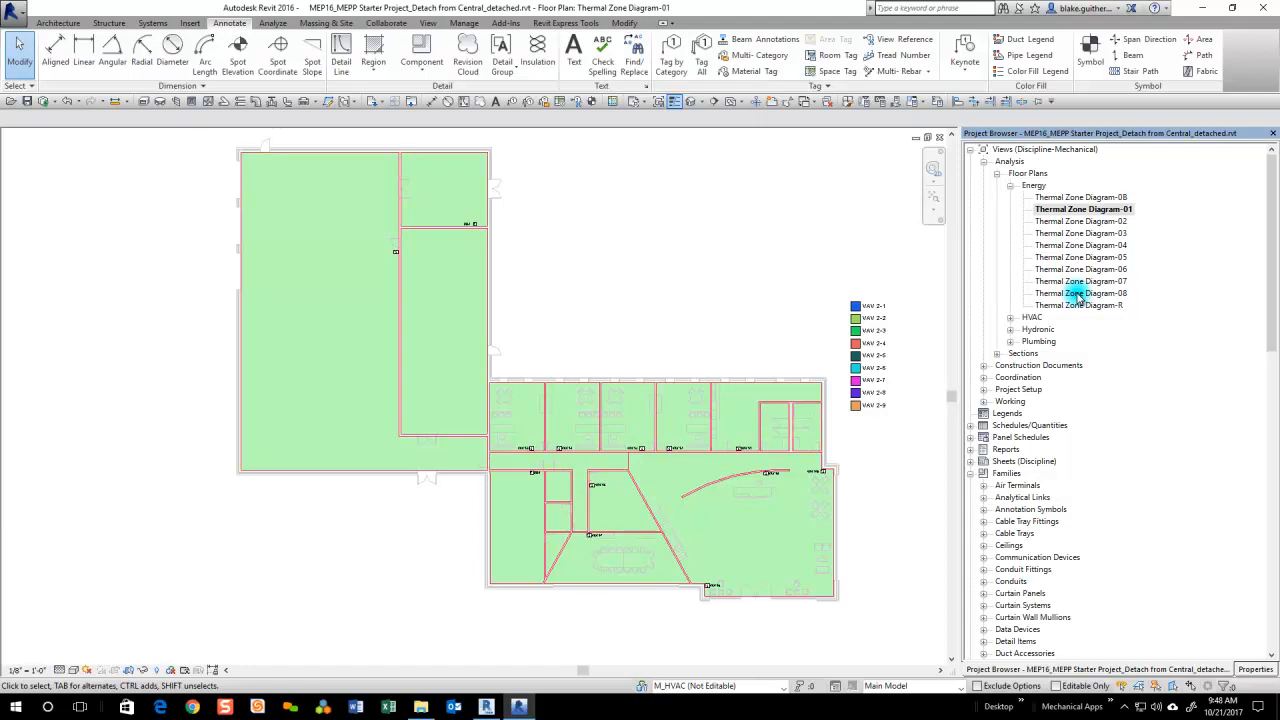
click(690, 210)
scroll(760, 543, up, 3)
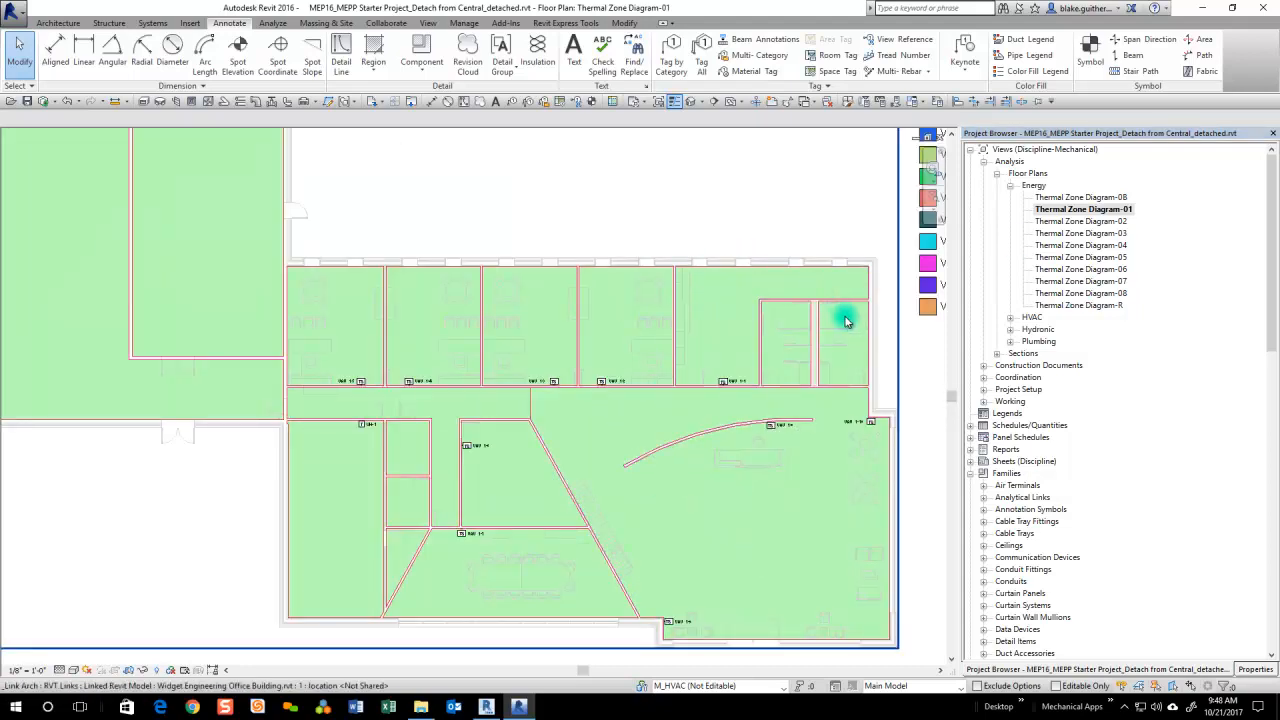
scroll(838, 307, up, 2)
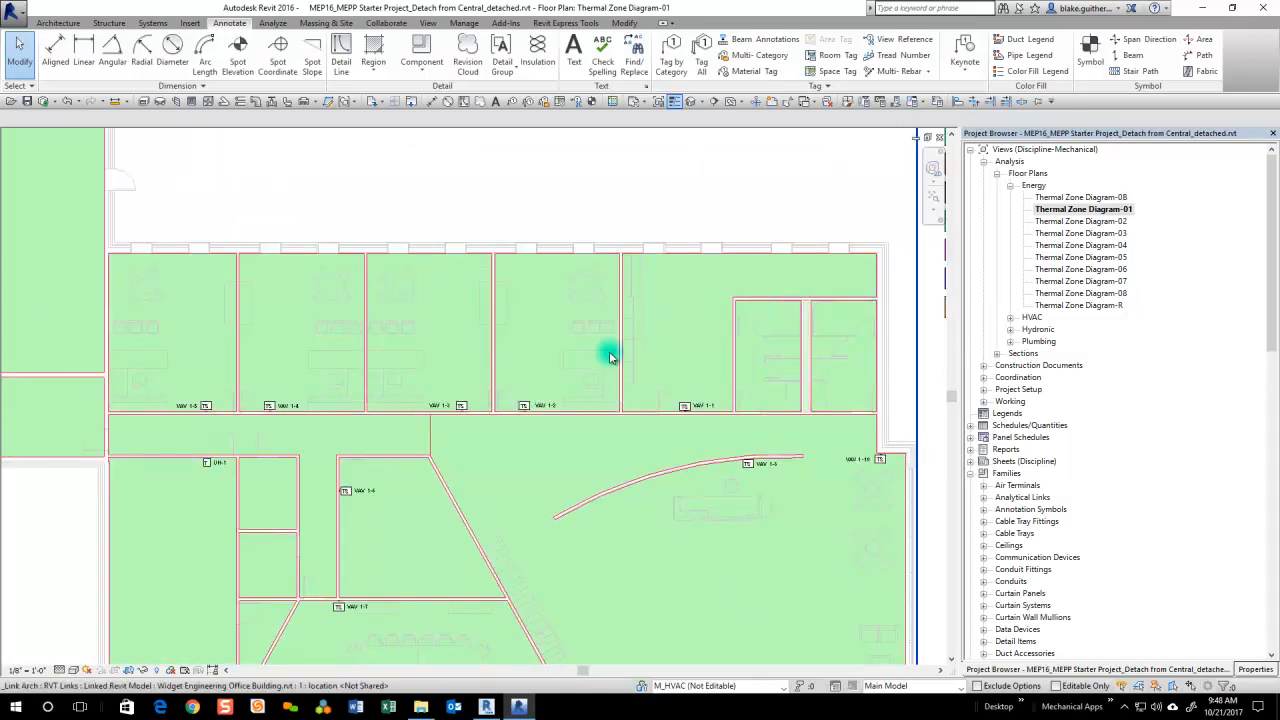
scroll(831, 408, up, 2)
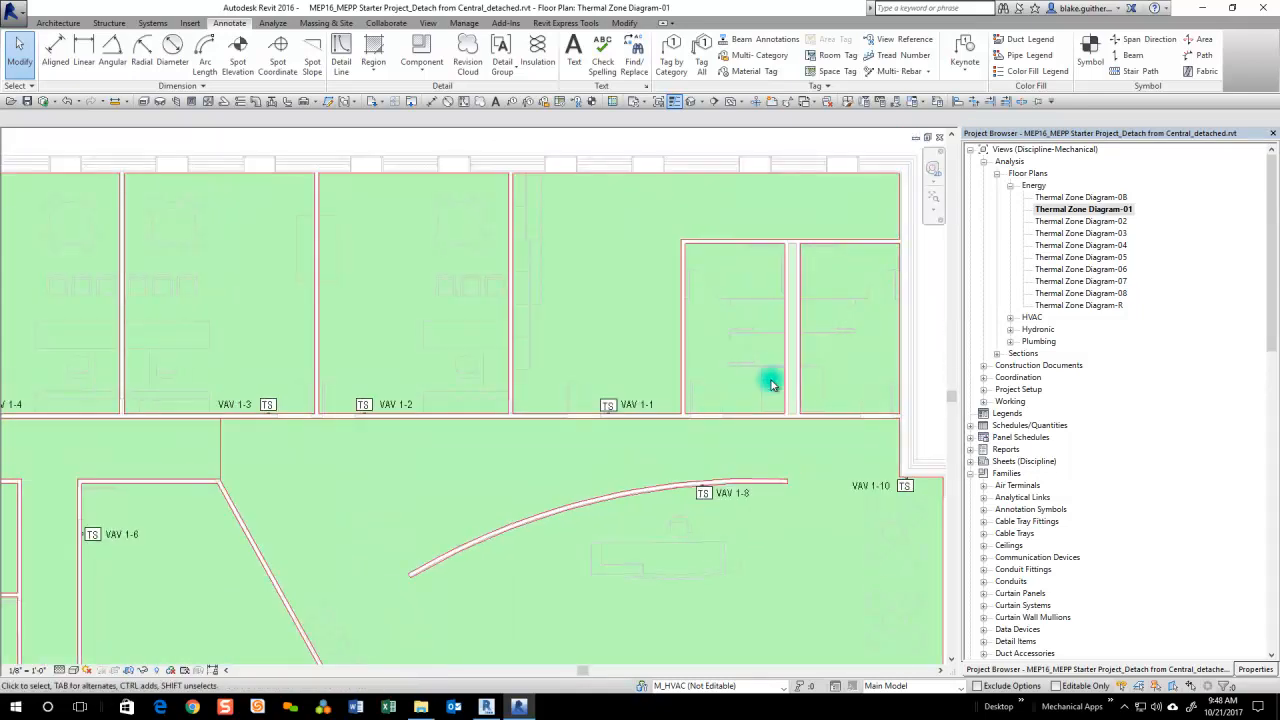
scroll(749, 257, down, 1)
scroll(749, 264, up, 1)
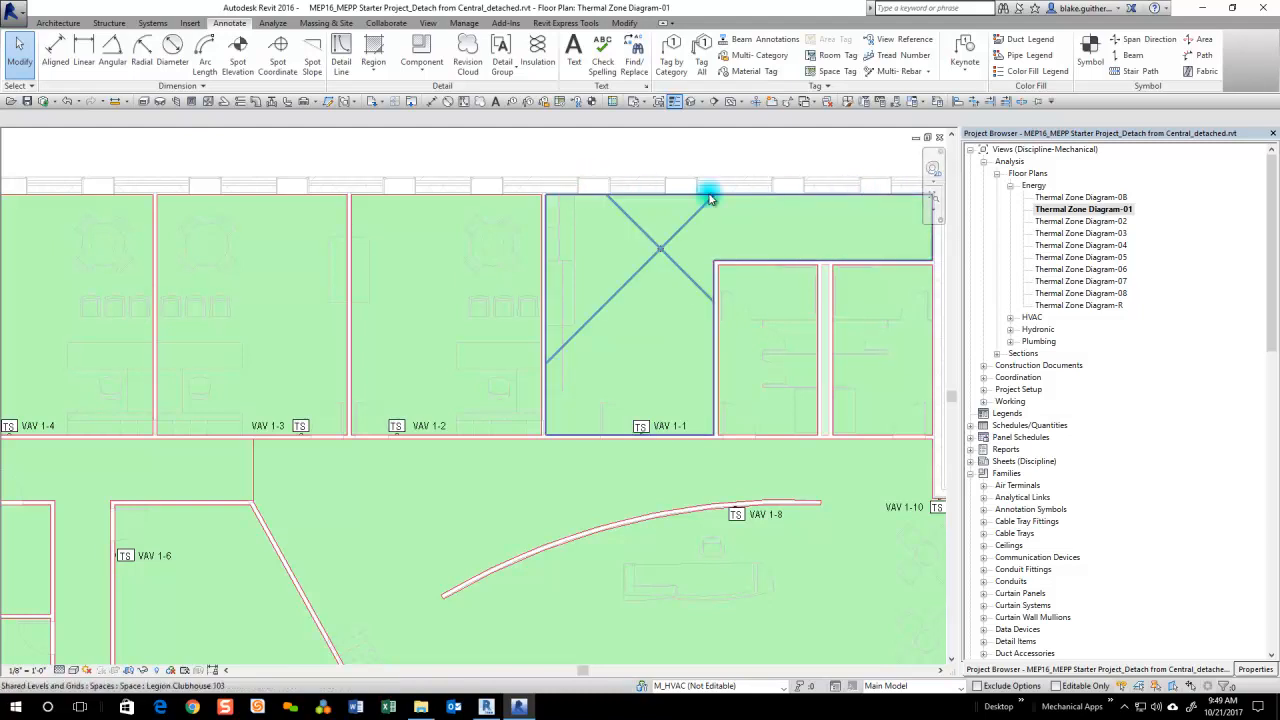
scroll(806, 277, down, 1)
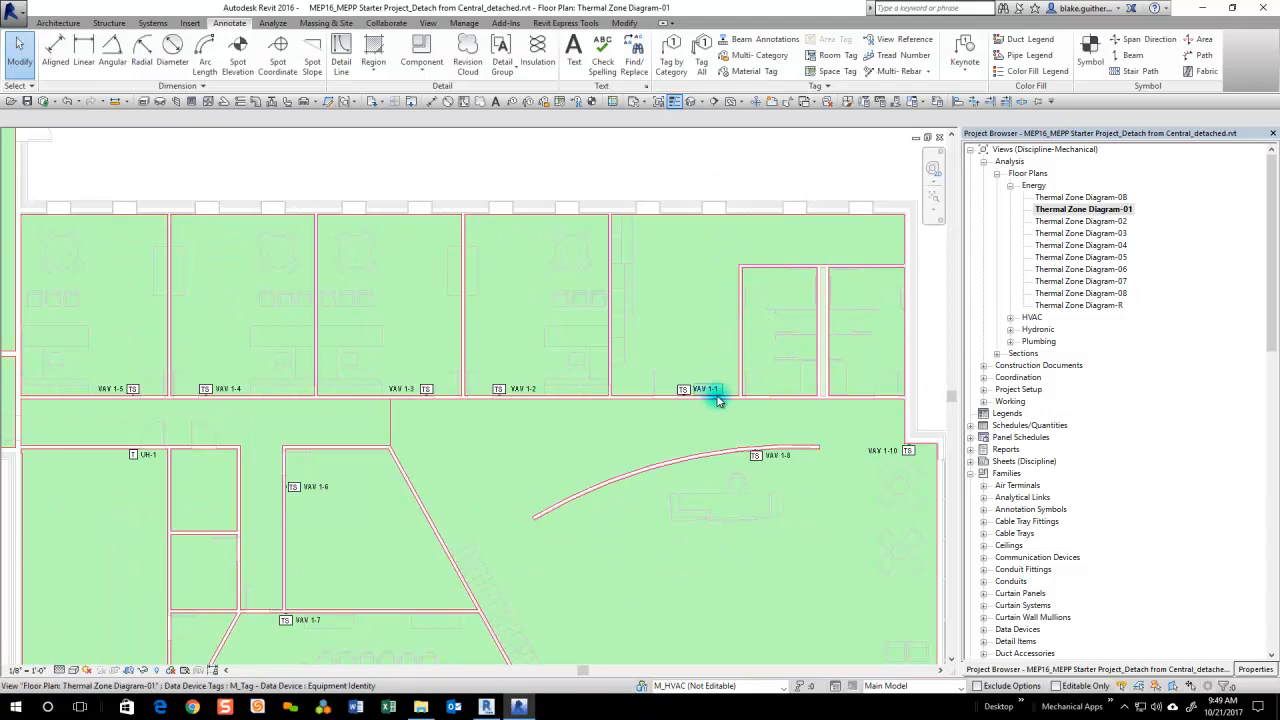
- Inspect the properties of the L-shaped Legion Clubhouse 103 space, including its airflow and area data
click(724, 288)
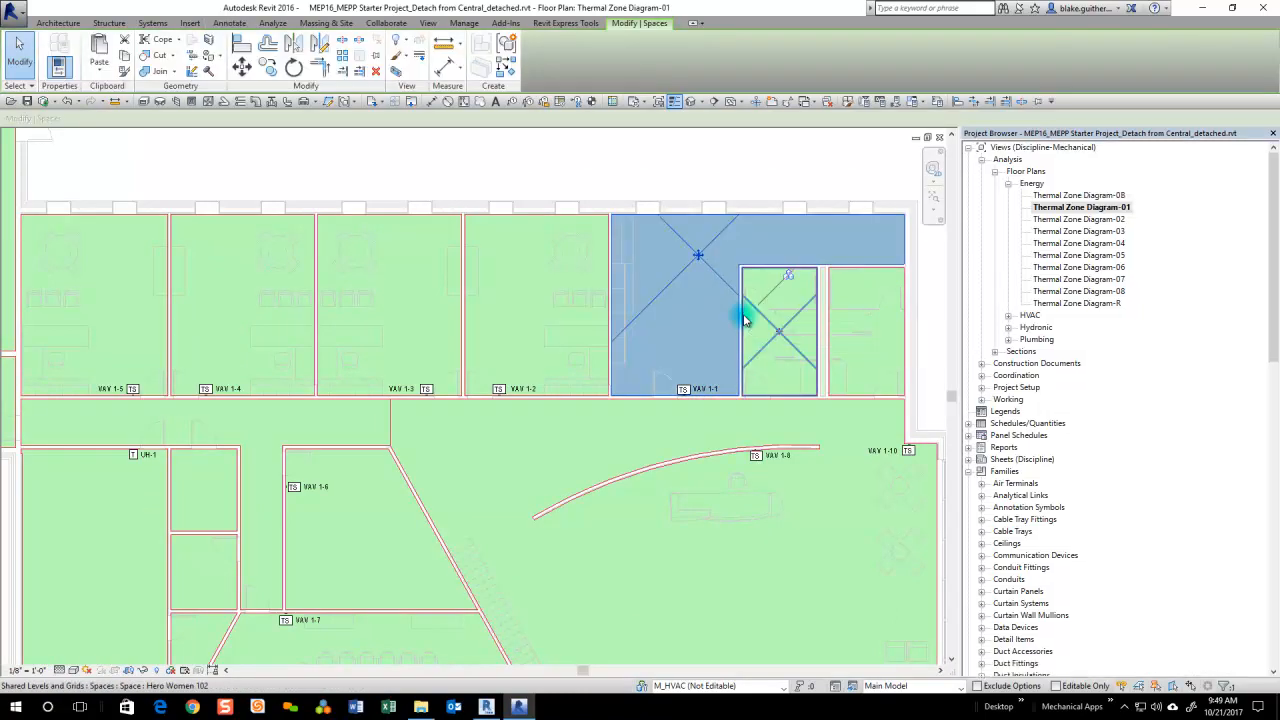
key(p)
key(p)
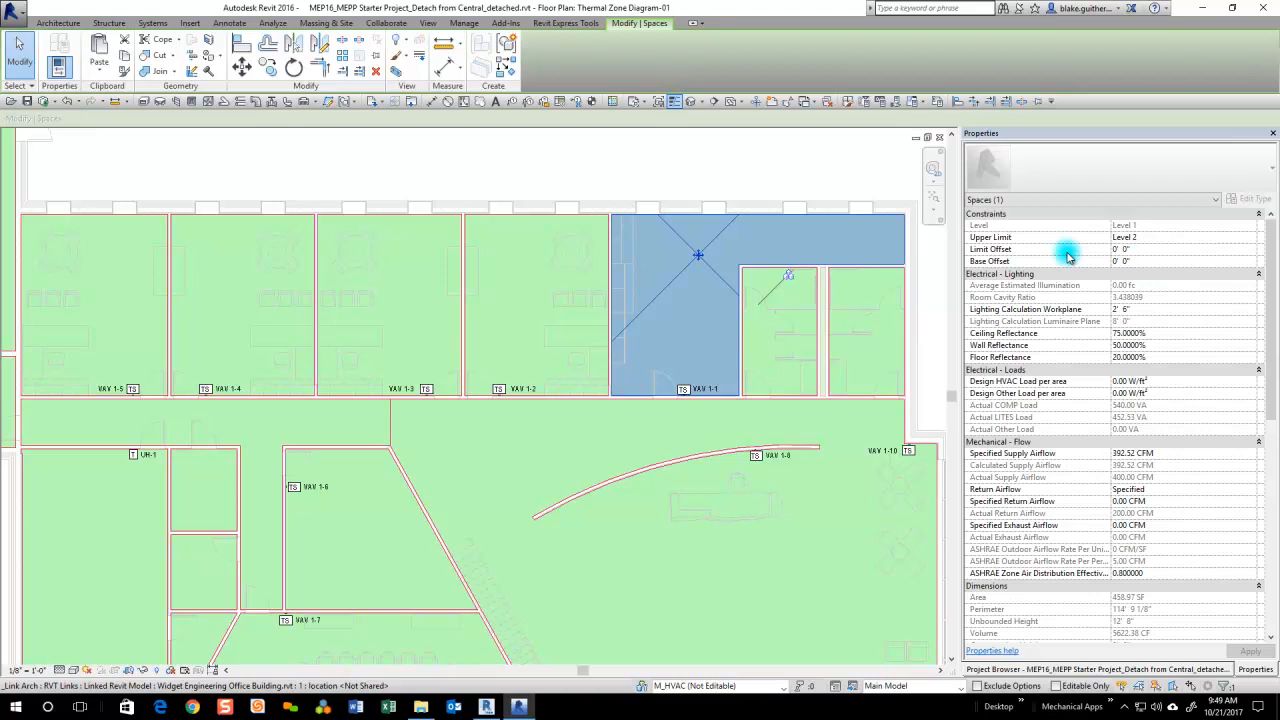
click(789, 149)
- Tag all untagged spaces in the current view using the Space Tag : Space Name & Number & Area type
scroll(789, 180, down, 2)
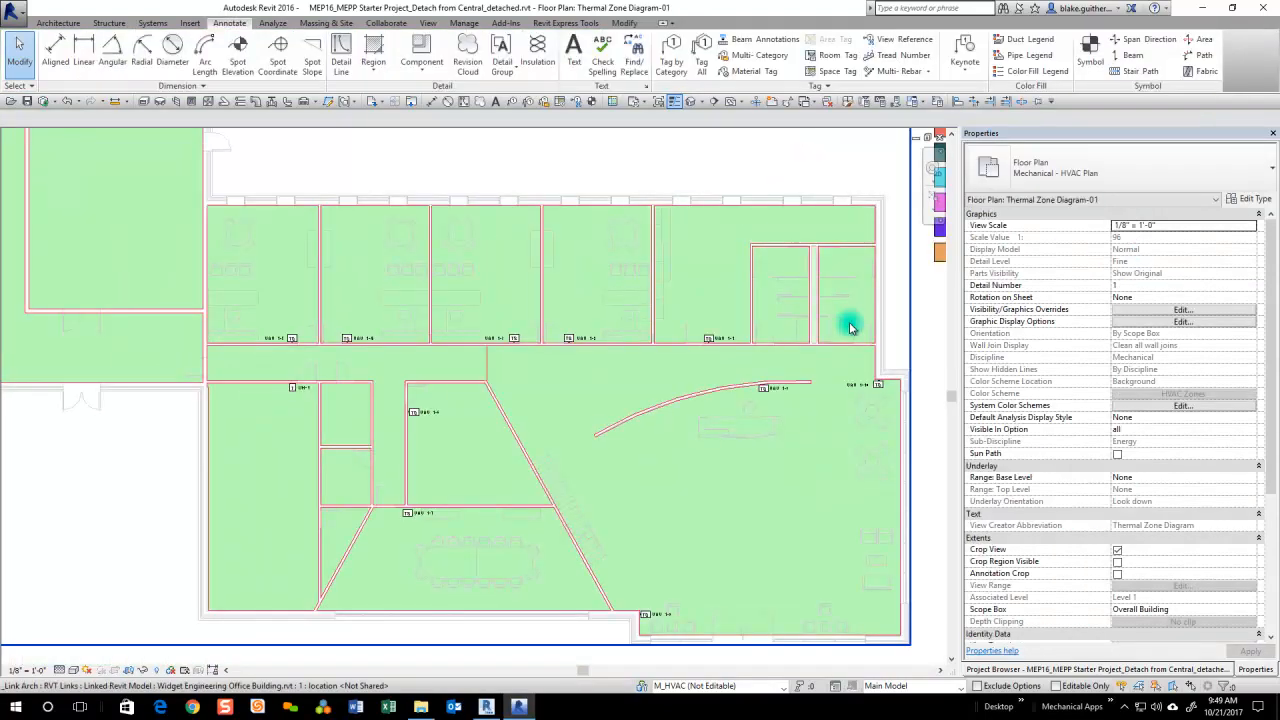
scroll(823, 417, up, 1)
scroll(886, 570, up, 1)
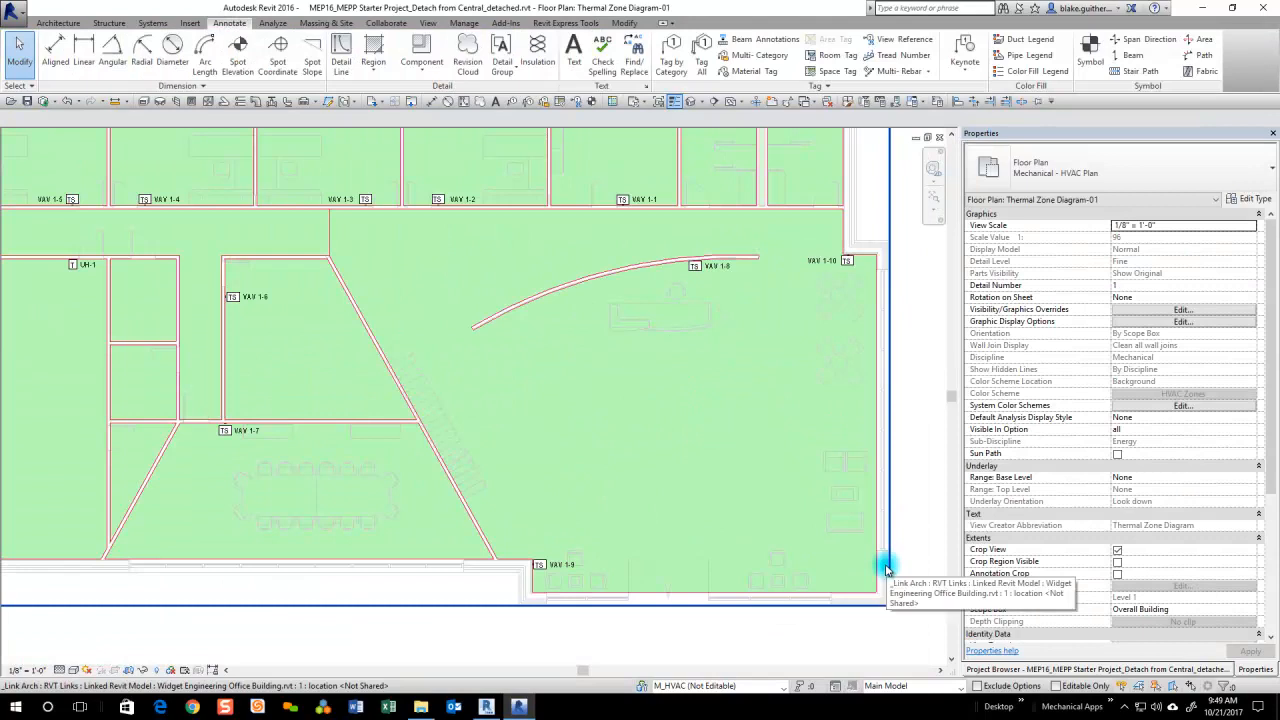
scroll(850, 563, down, 1)
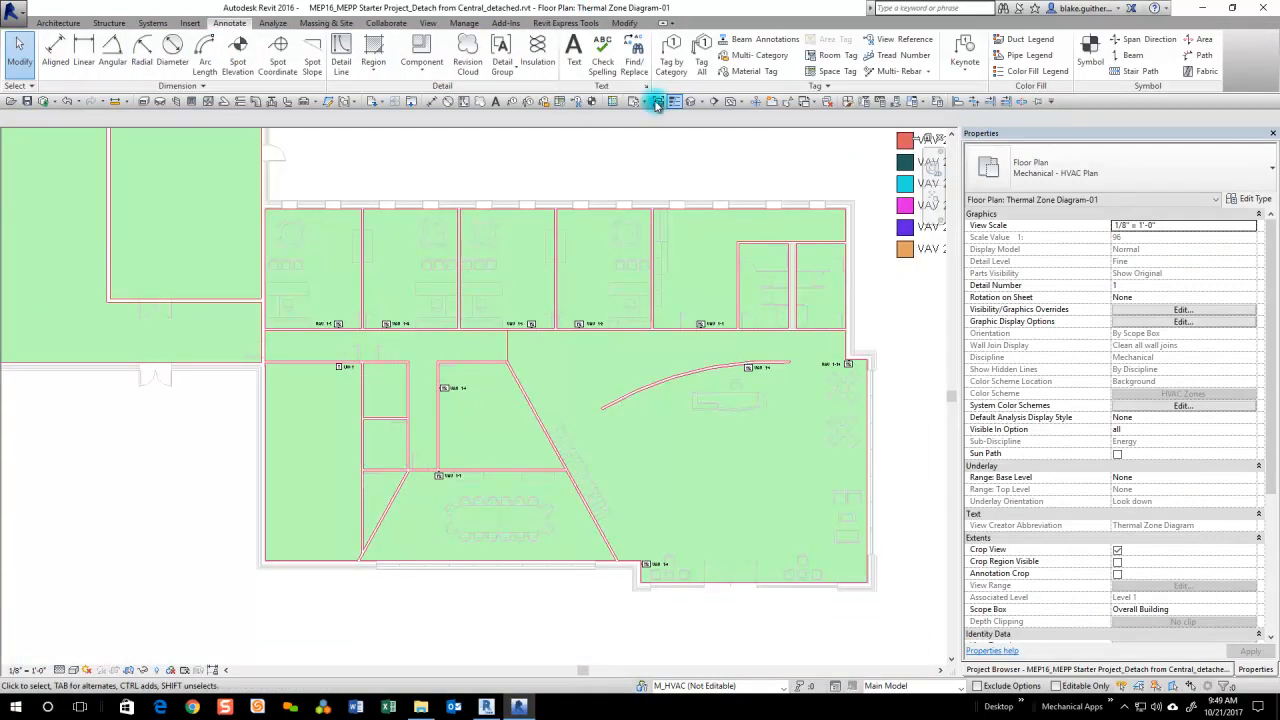
click(702, 50)
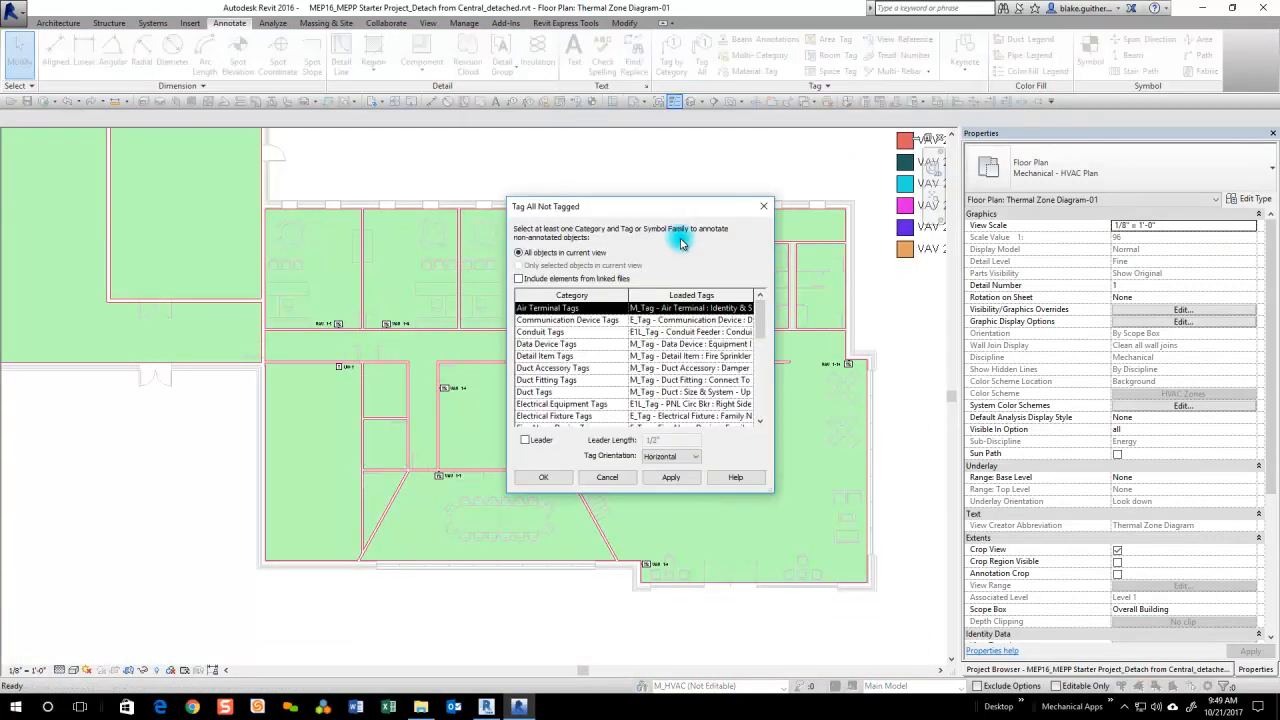
click(763, 341)
drag(763, 341, 763, 393)
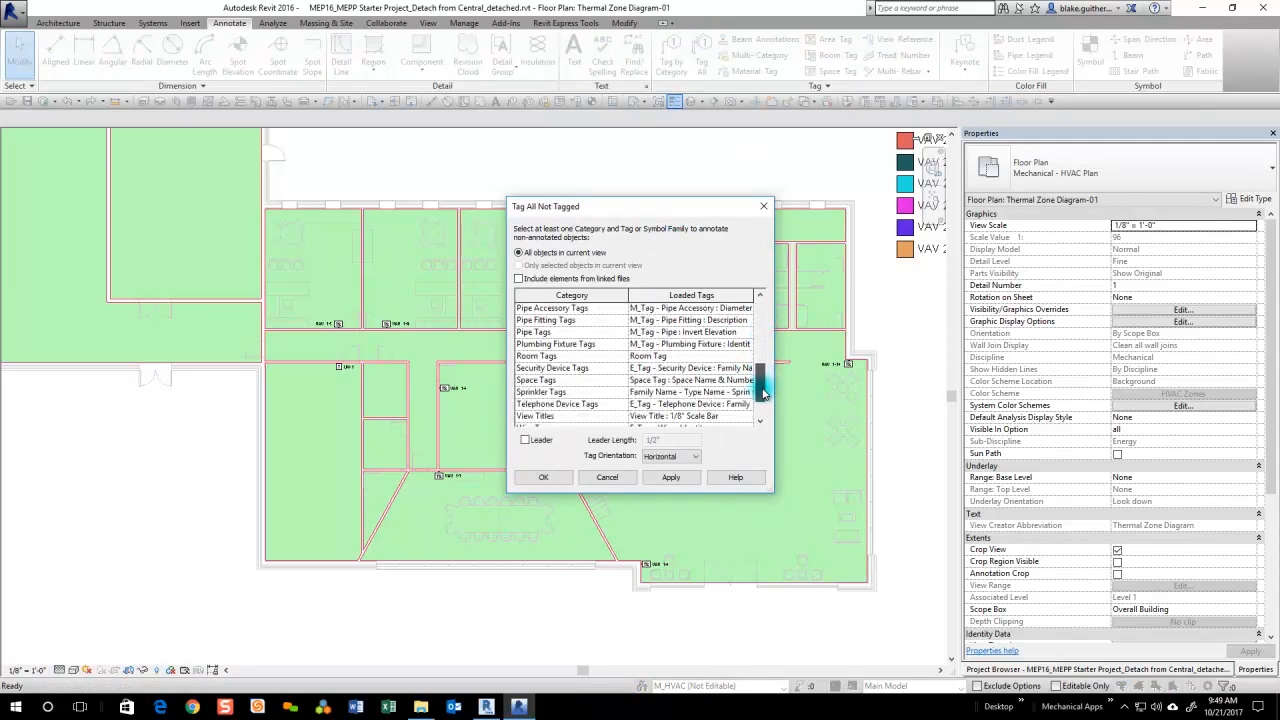
click(685, 381)
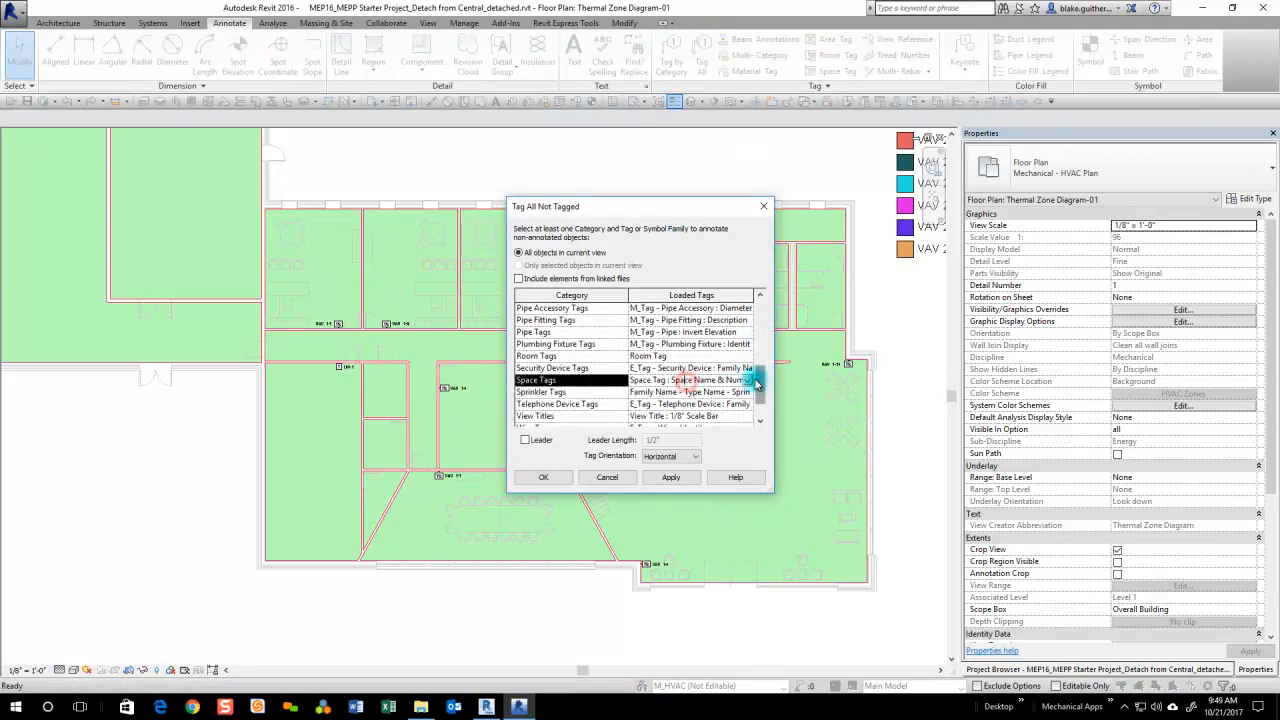
click(748, 381)
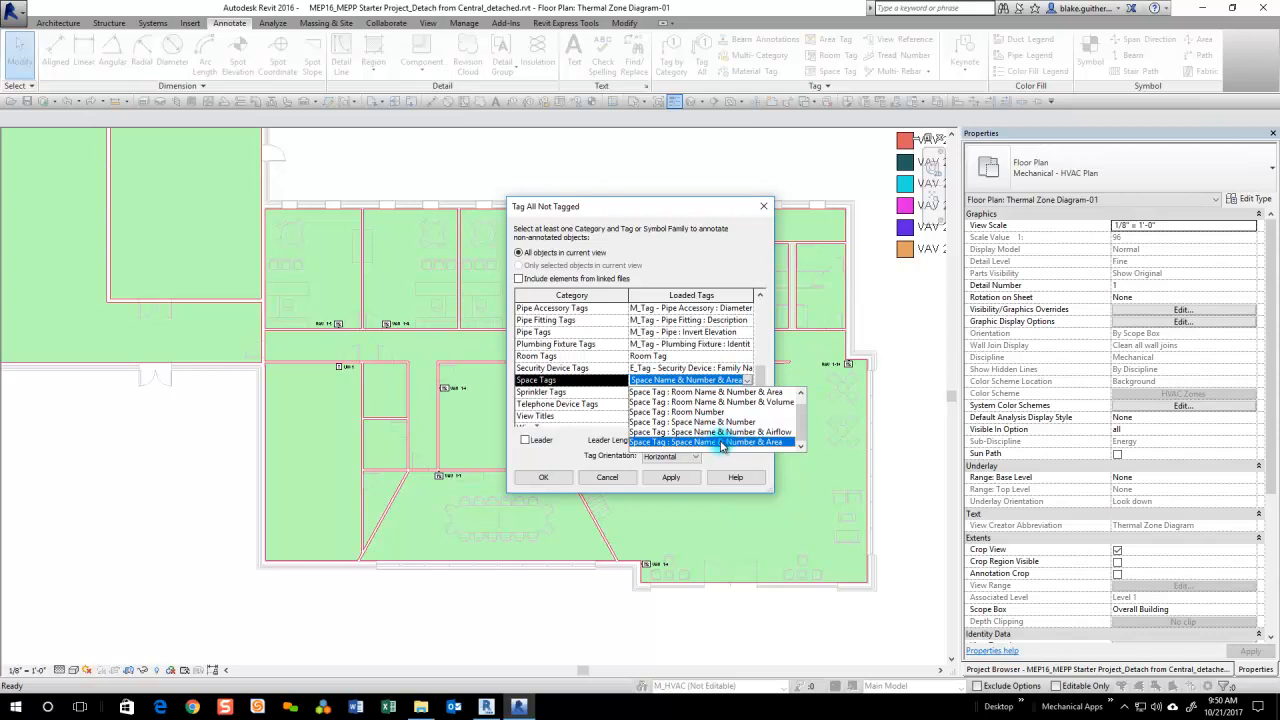
click(722, 443)
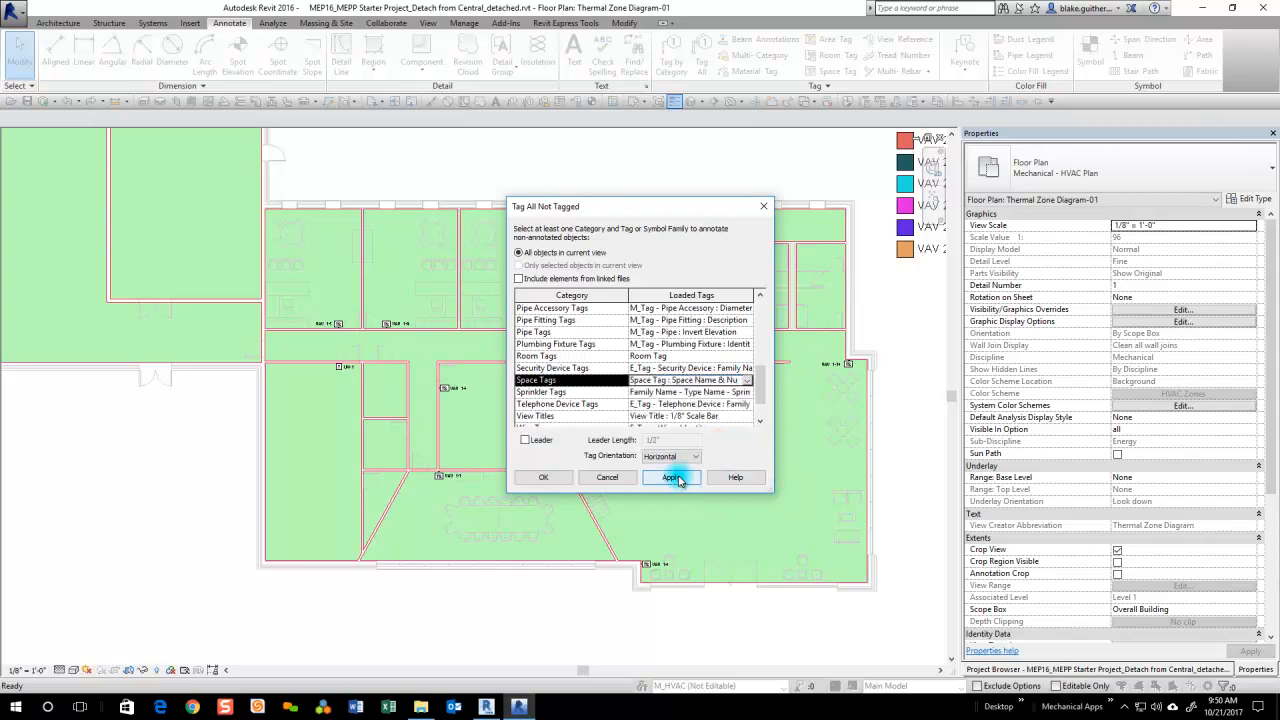
click(671, 477)
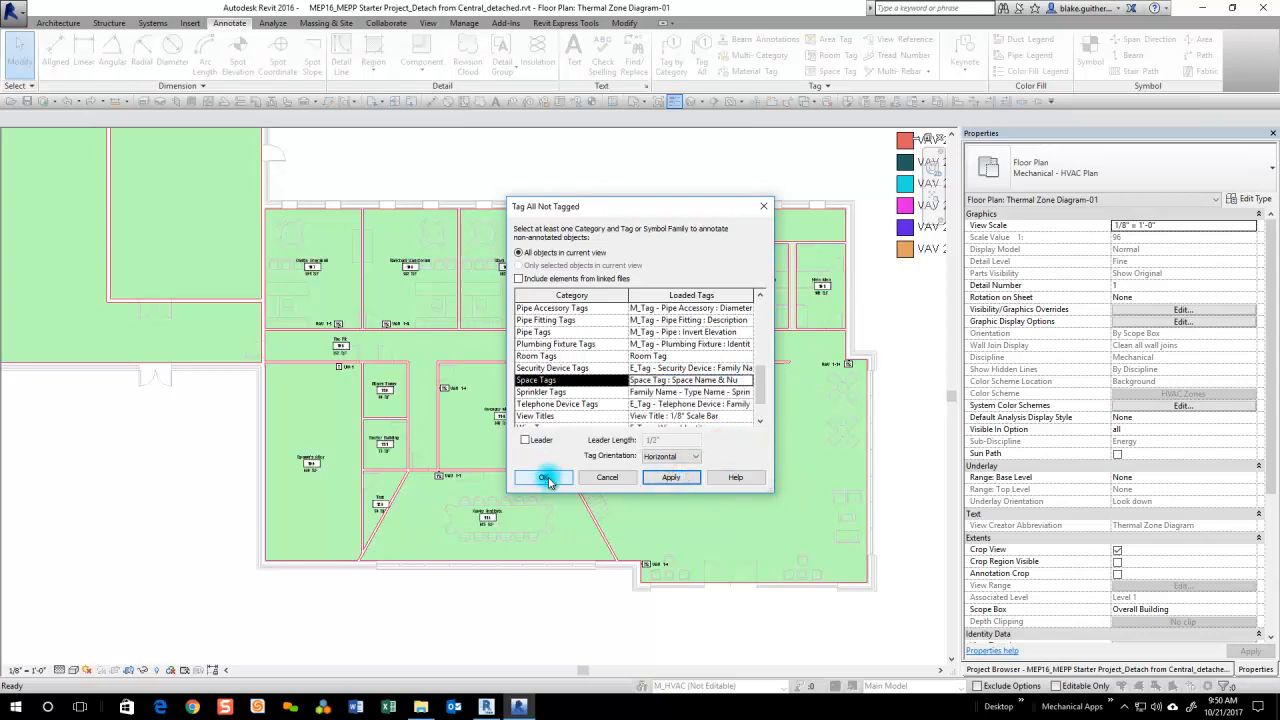
click(545, 477)
- Review the space names, numbers and areas on the tags across the offices, Avenger Mansion and Hall of Justice
scroll(500, 430, up, 5)
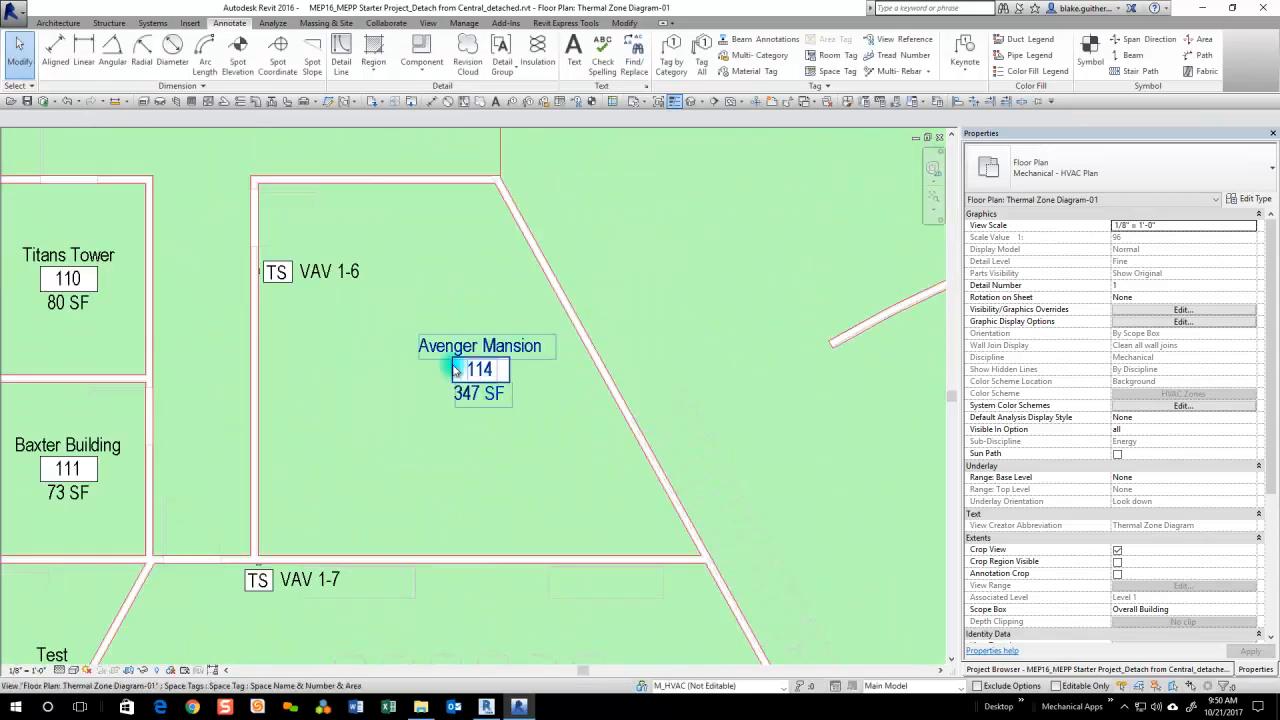
scroll(240, 477, down, 2)
scroll(341, 387, down, 2)
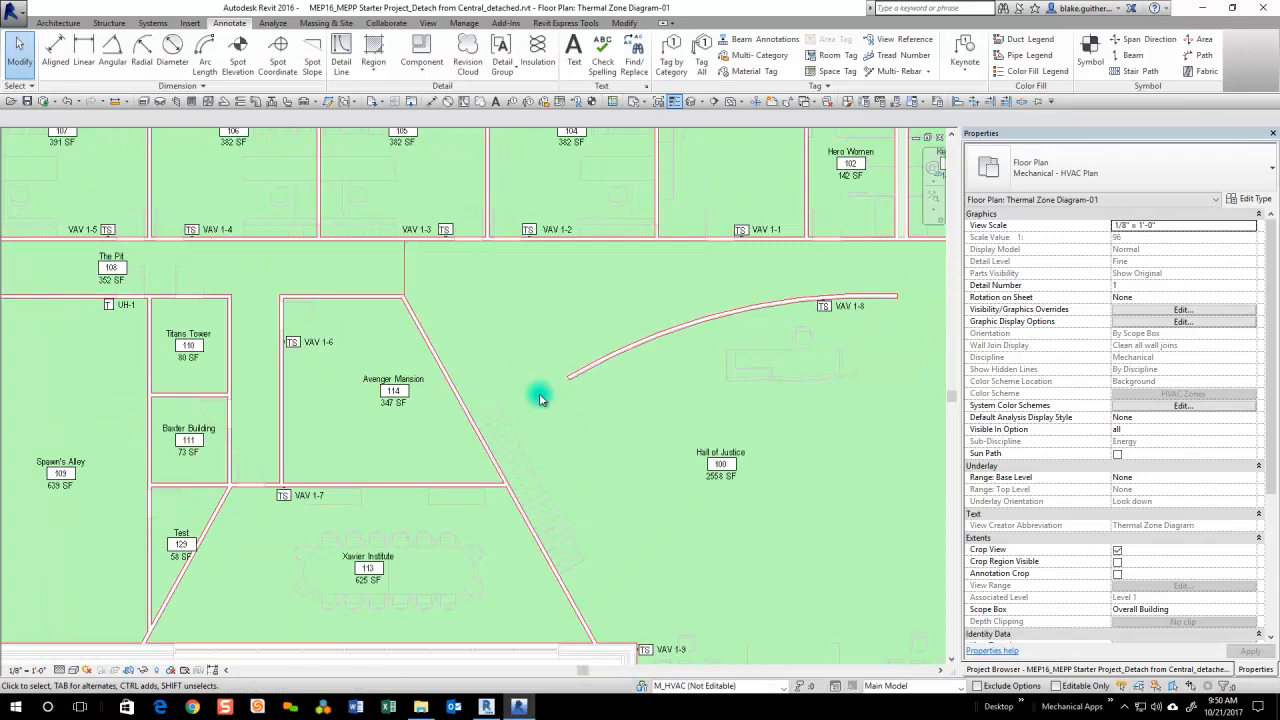
scroll(430, 398, up, 2)
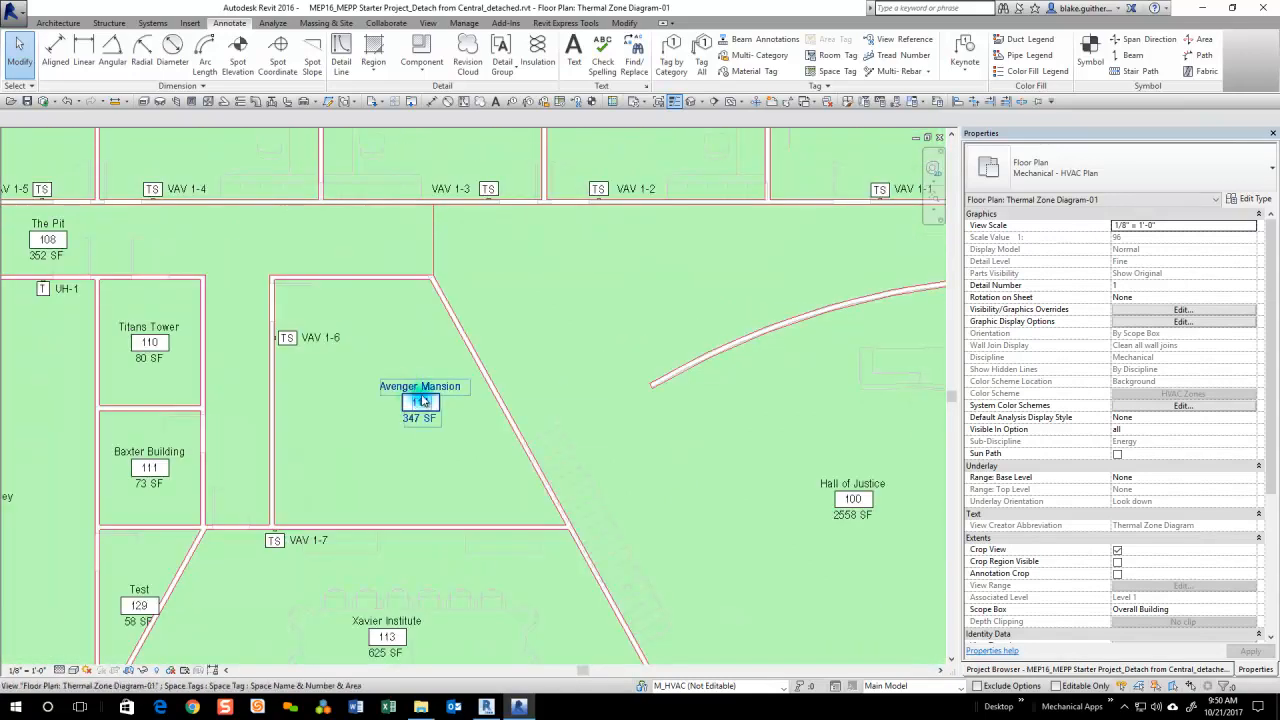
scroll(357, 334, down, 3)
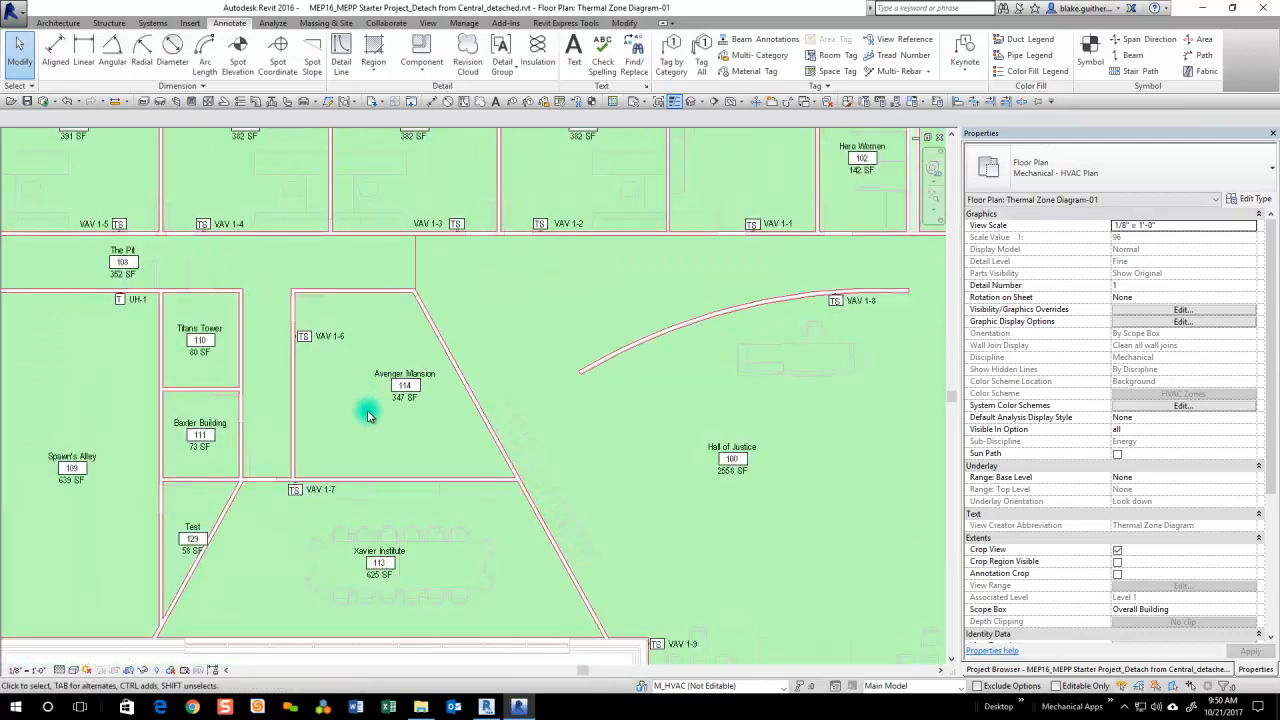
scroll(857, 194, up, 3)
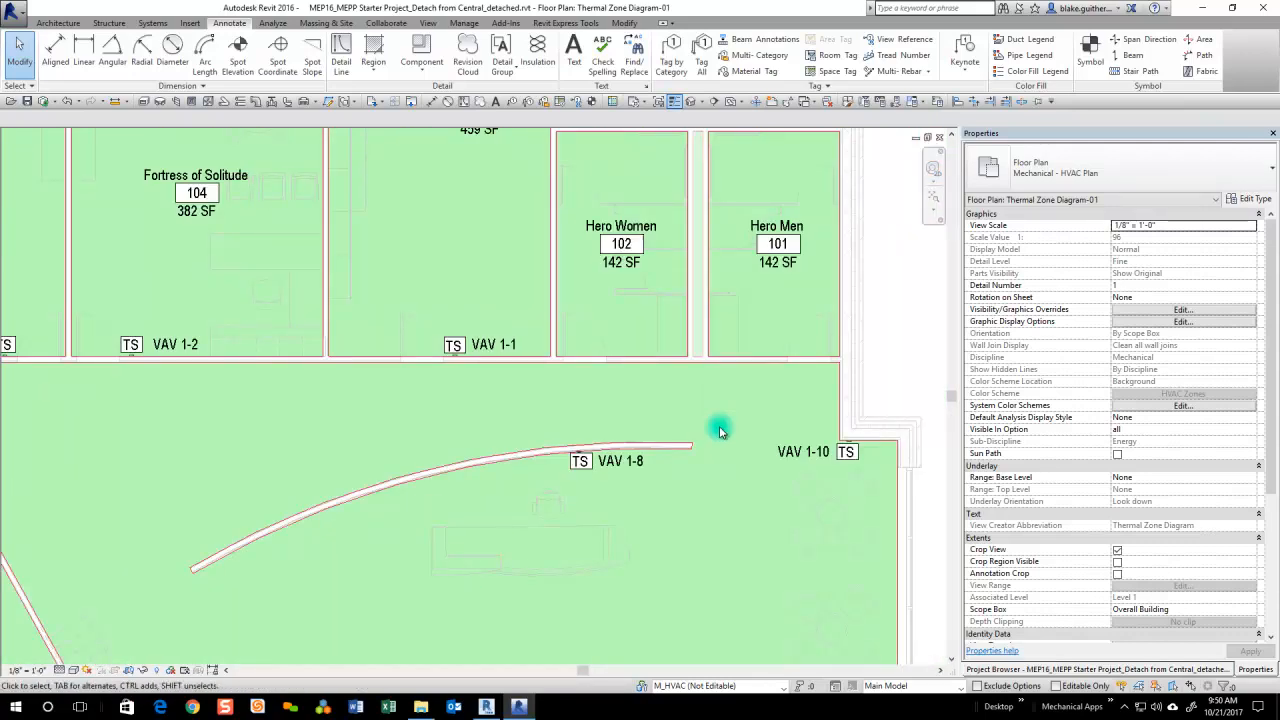
scroll(714, 420, down, 2)
scroll(623, 457, down, 2)
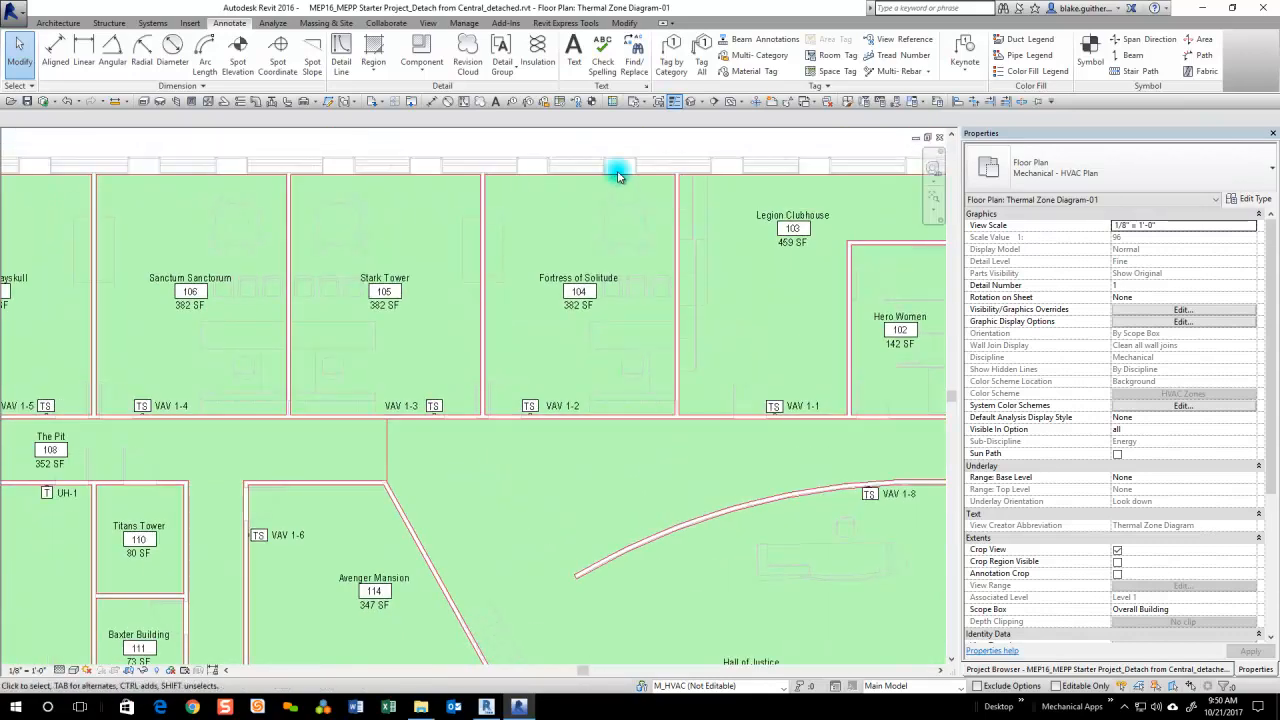
scroll(617, 172, down, 2)
scroll(617, 176, down, 1)
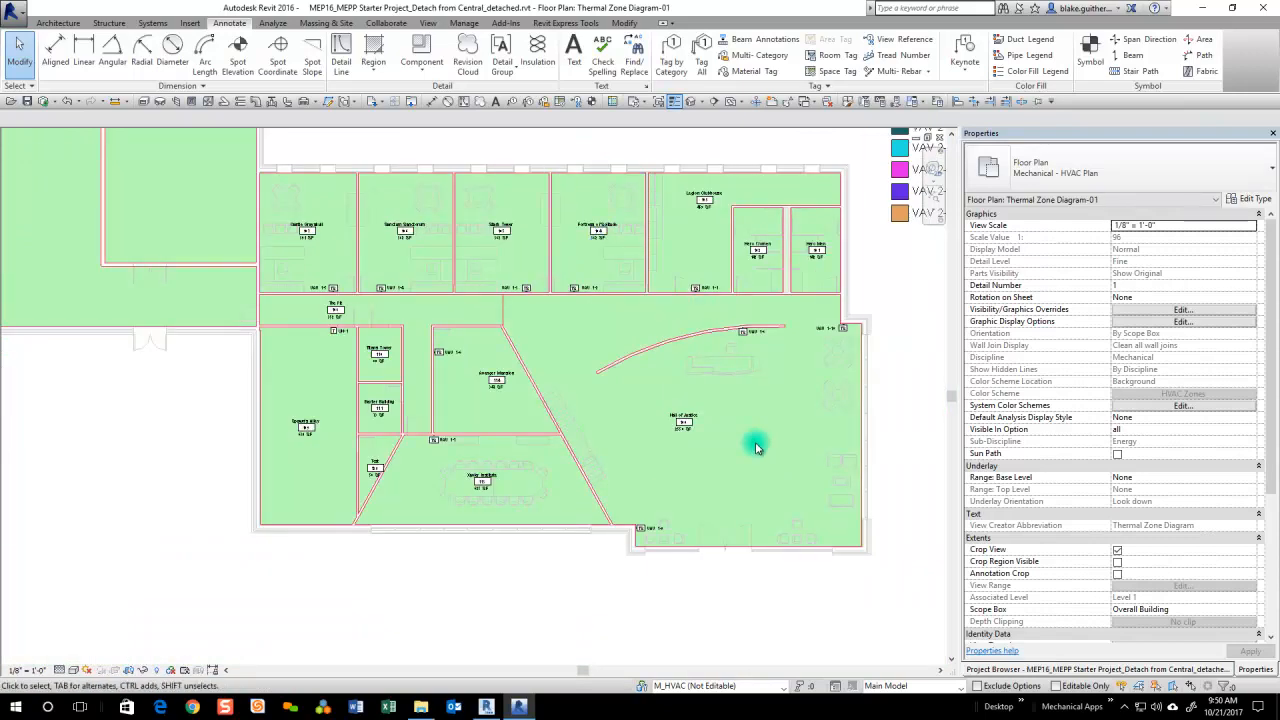
scroll(766, 457, up, 2)
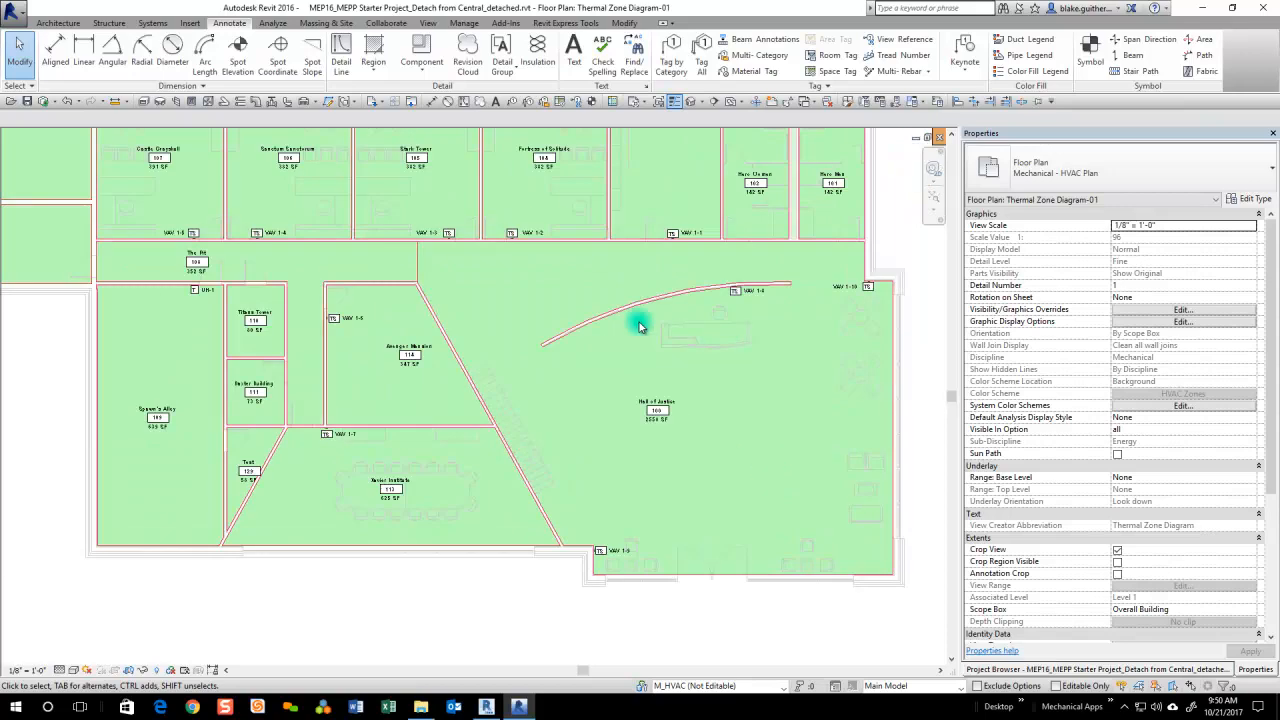
scroll(889, 421, up, 1)
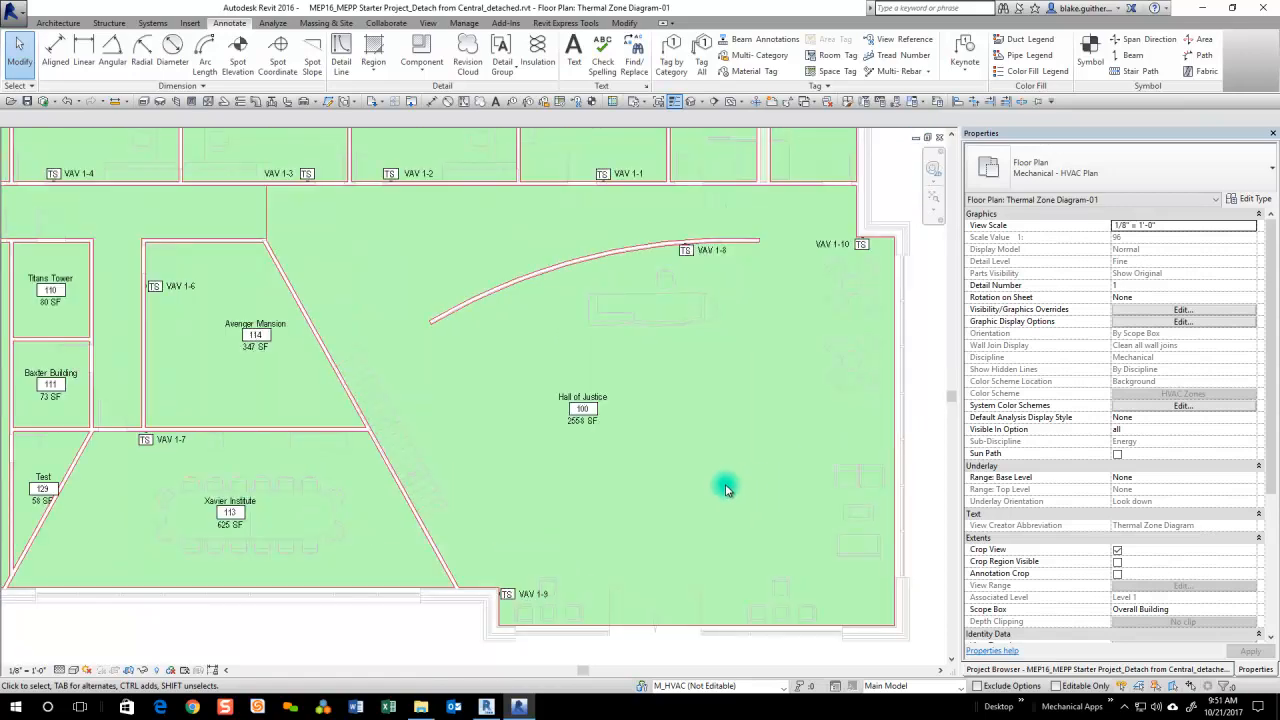
scroll(527, 480, down, 1)
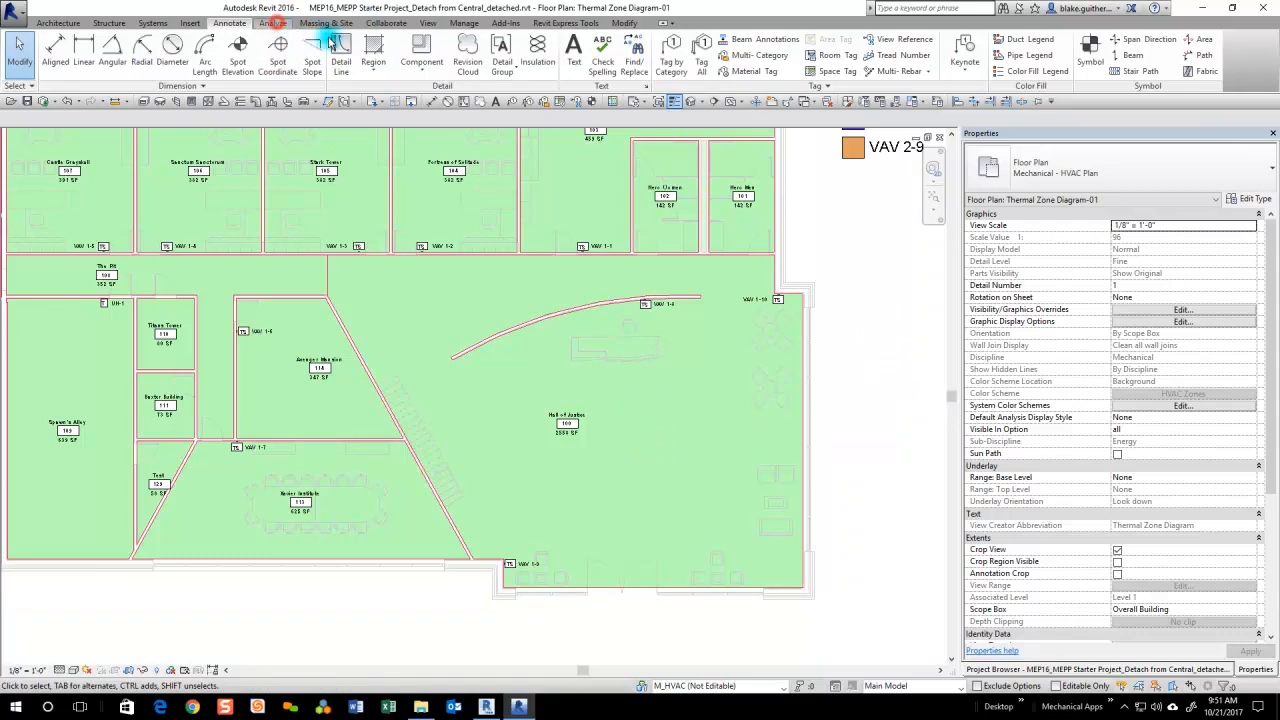
- Draw chained space separation lines in Hall of Justice: about 36'-6" down from the wall below Hero Men, and about 37'-7" across to the slanted wall
click(272, 23)
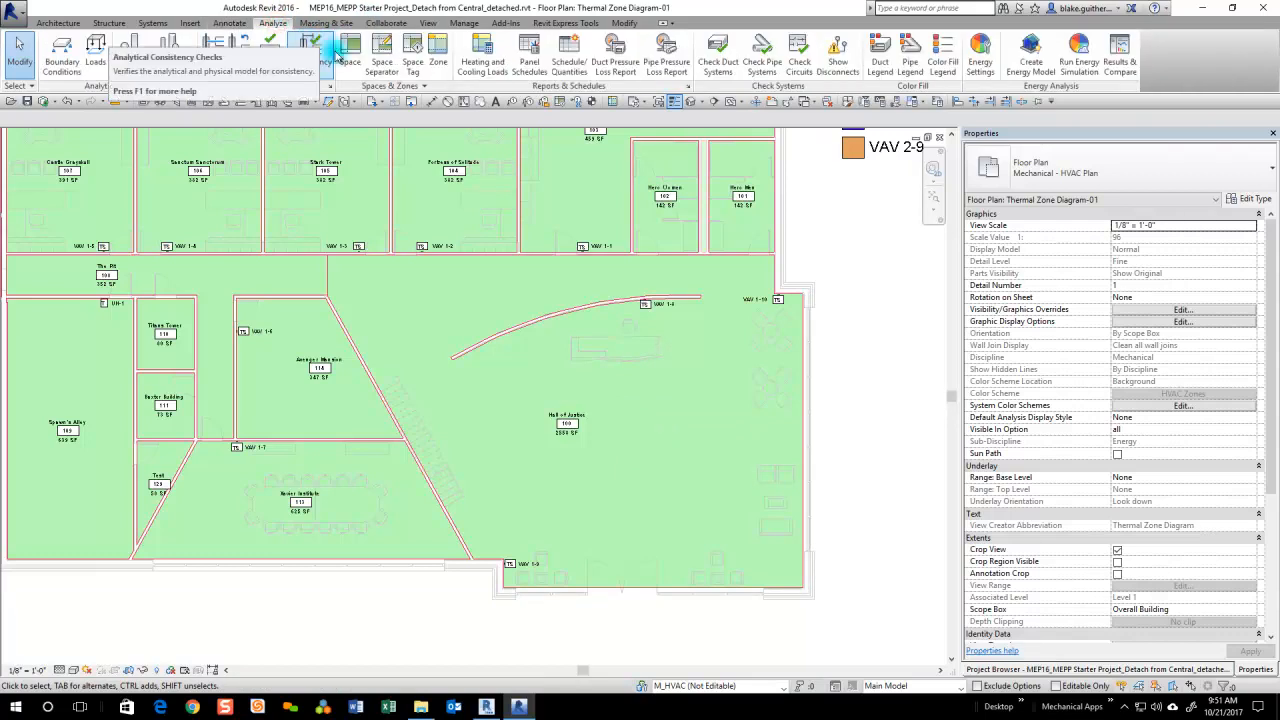
click(385, 67)
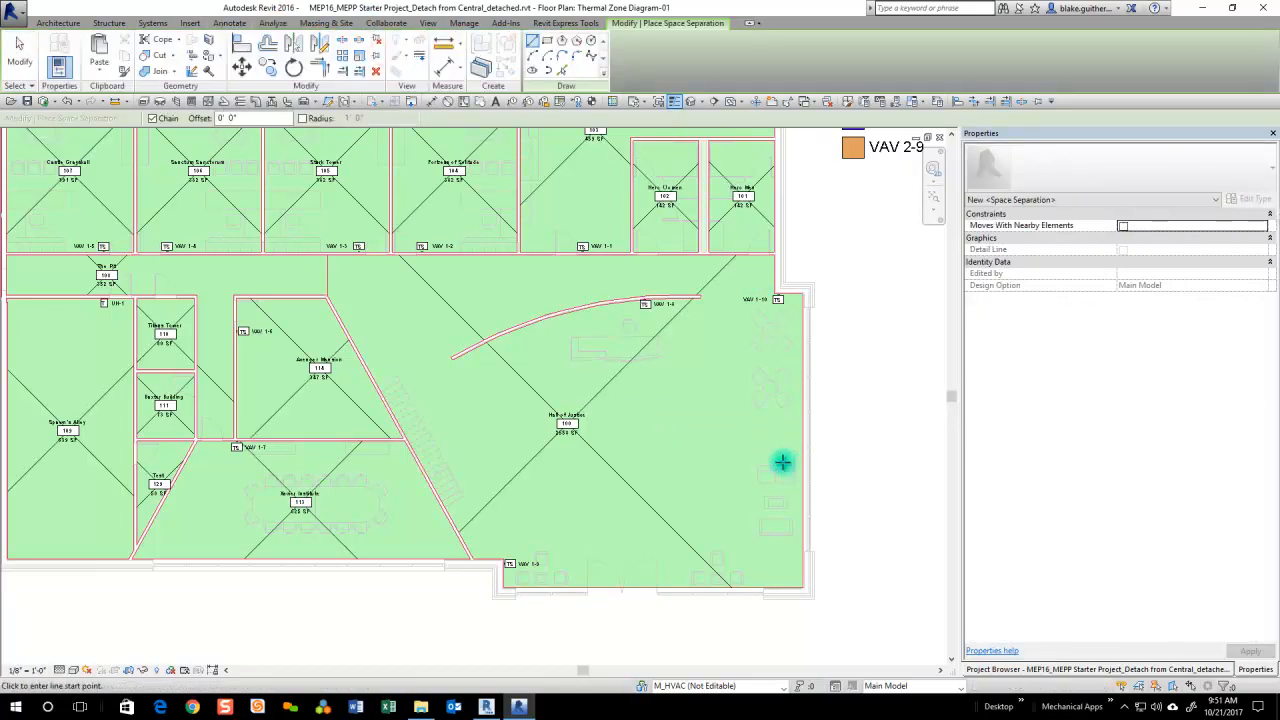
scroll(741, 461, up, 1)
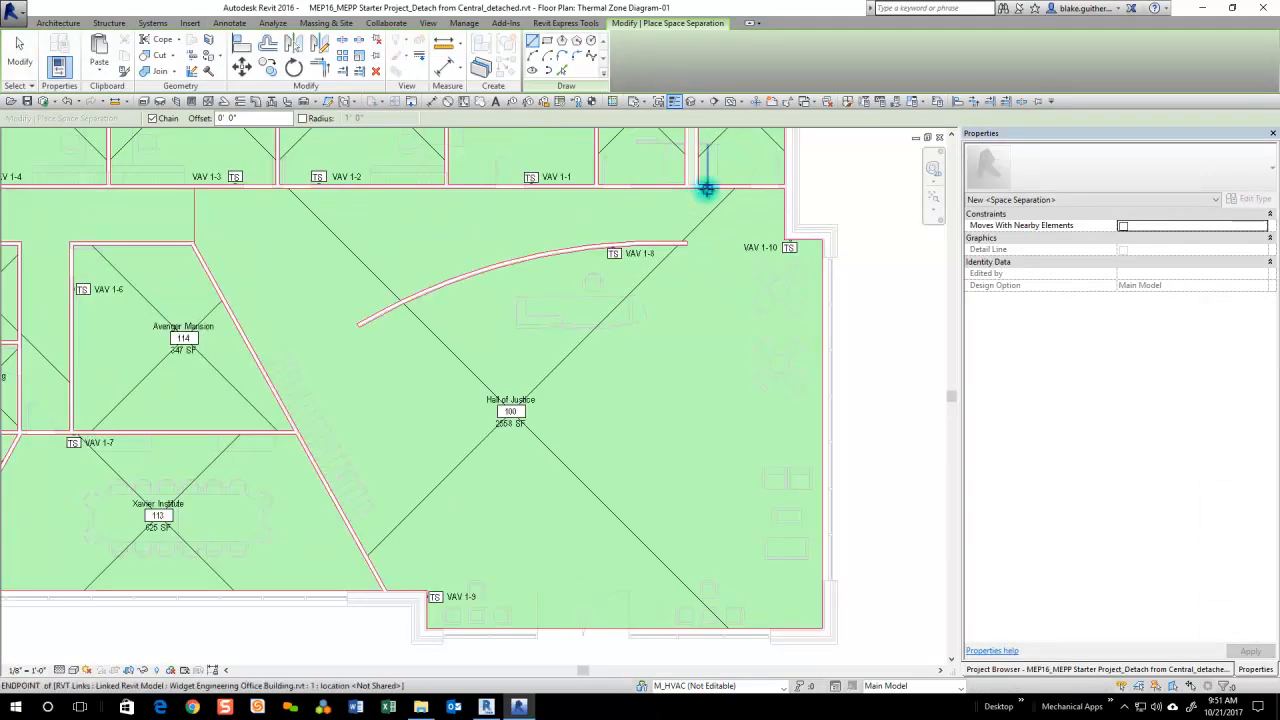
scroll(712, 188, up, 2)
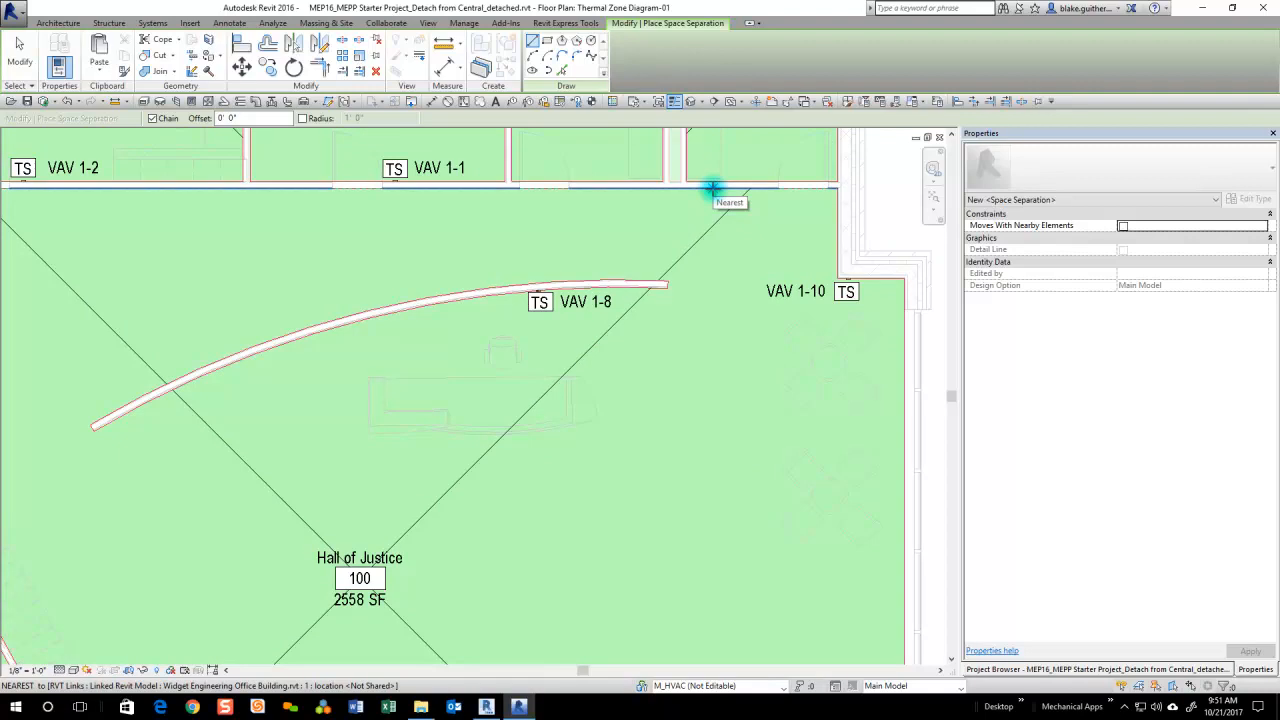
click(712, 188)
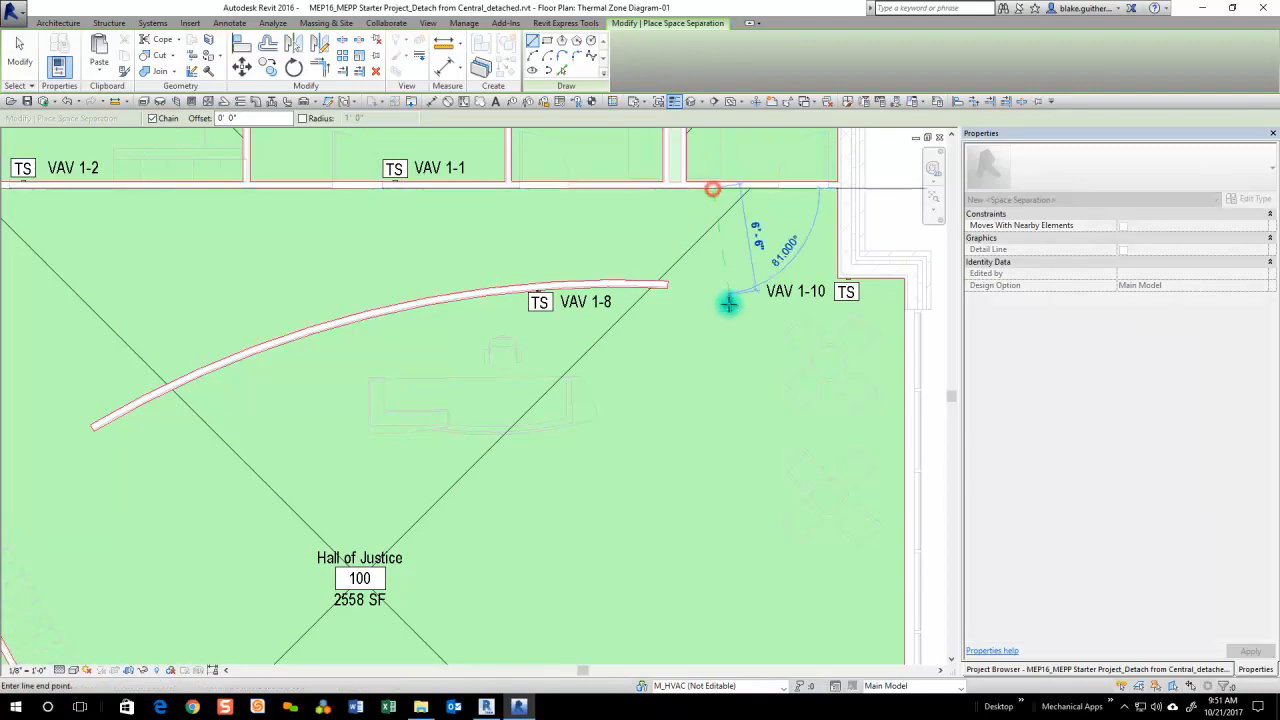
scroll(729, 306, down, 3)
scroll(730, 430, up, 2)
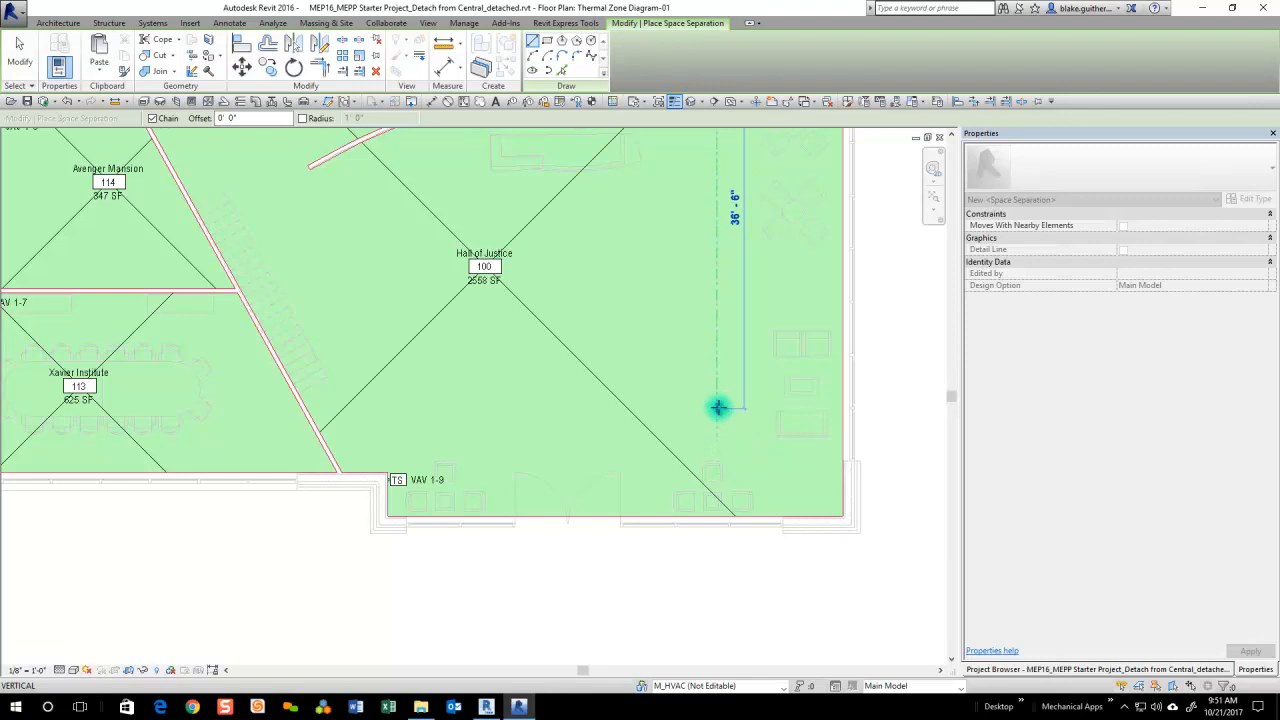
click(718, 409)
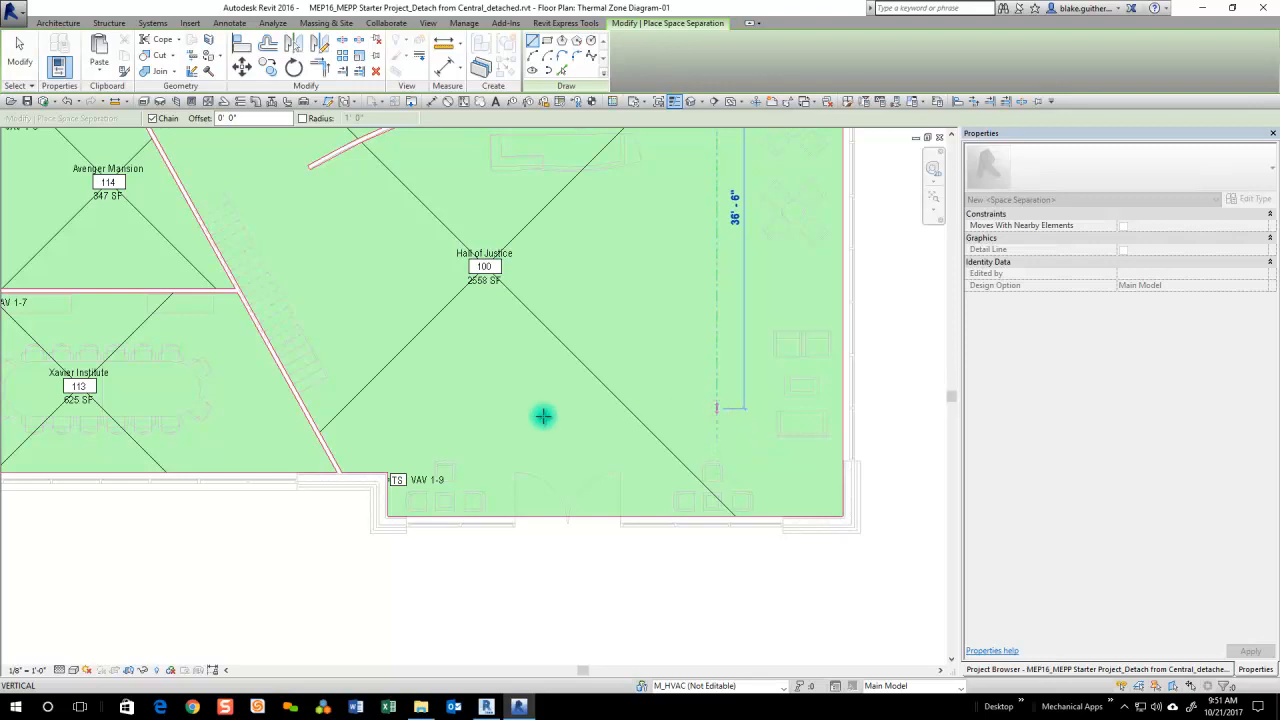
click(321, 409)
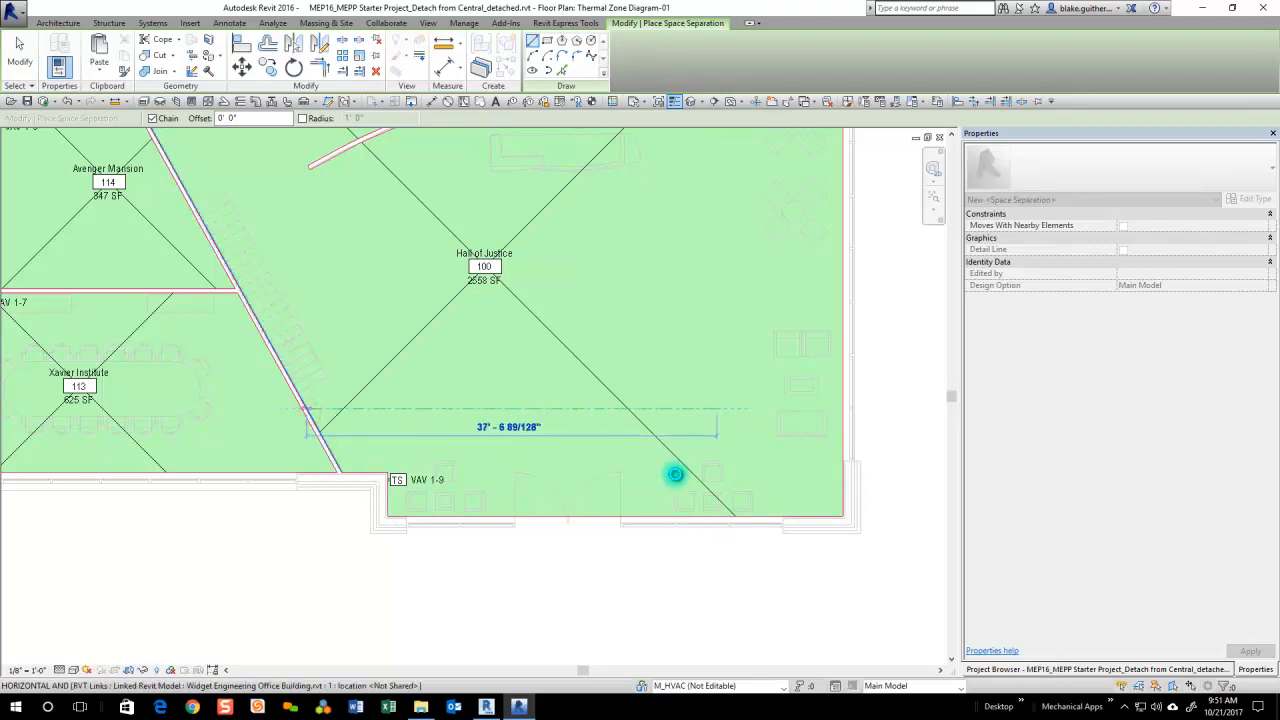
- Finish the separation line chain and set the horizontal Hall of Justice separation line 10'-0" from the south exterior wall
scroll(735, 423, up, 2)
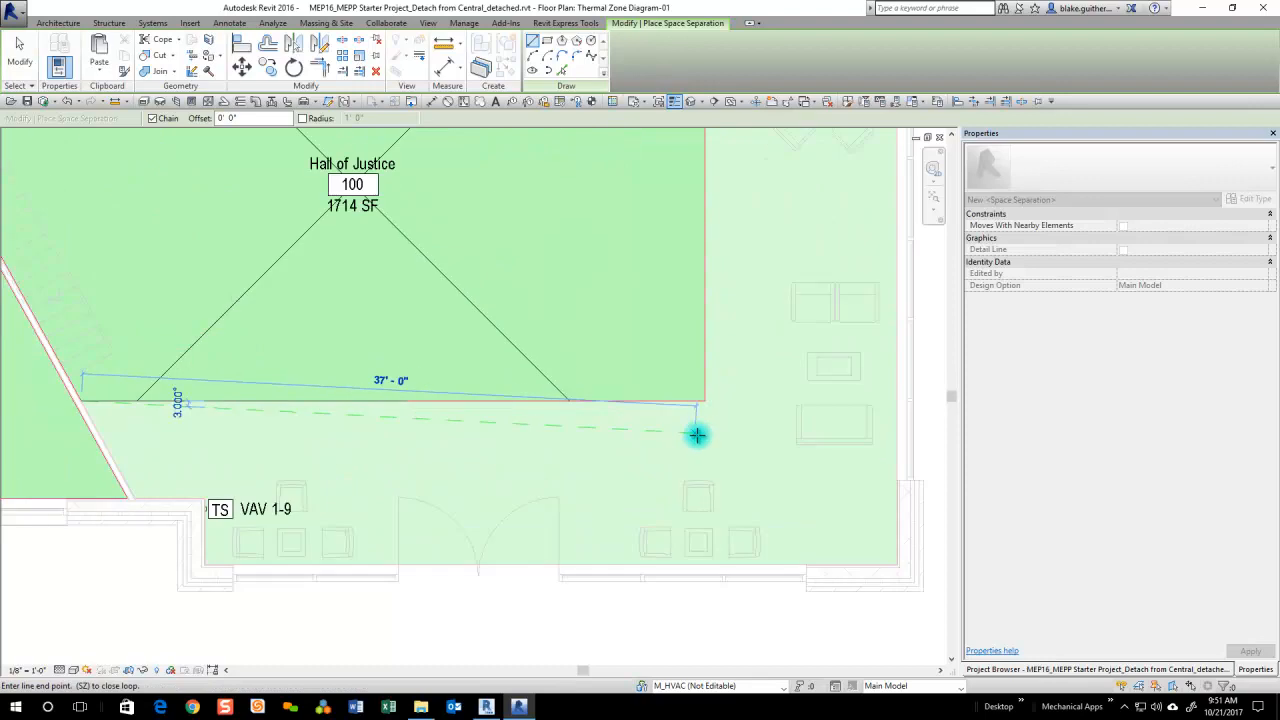
key(Escape)
key(Escape)
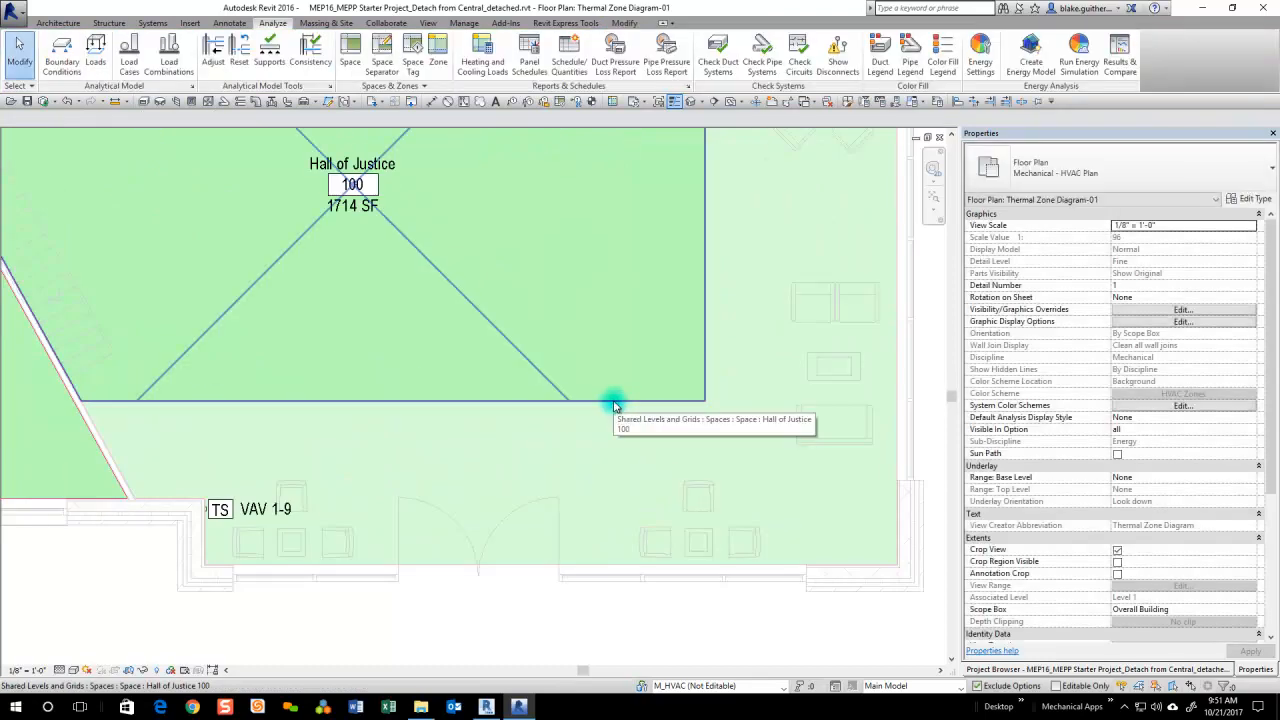
click(614, 404)
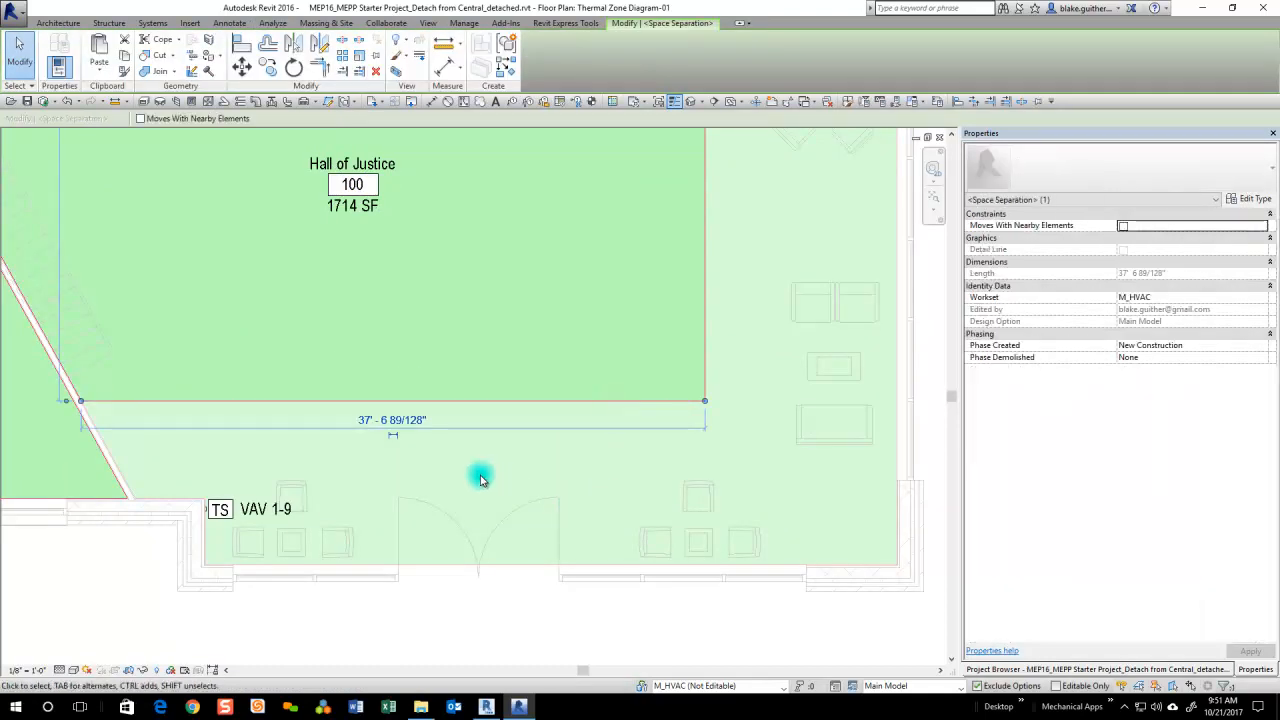
scroll(545, 510, down, 4)
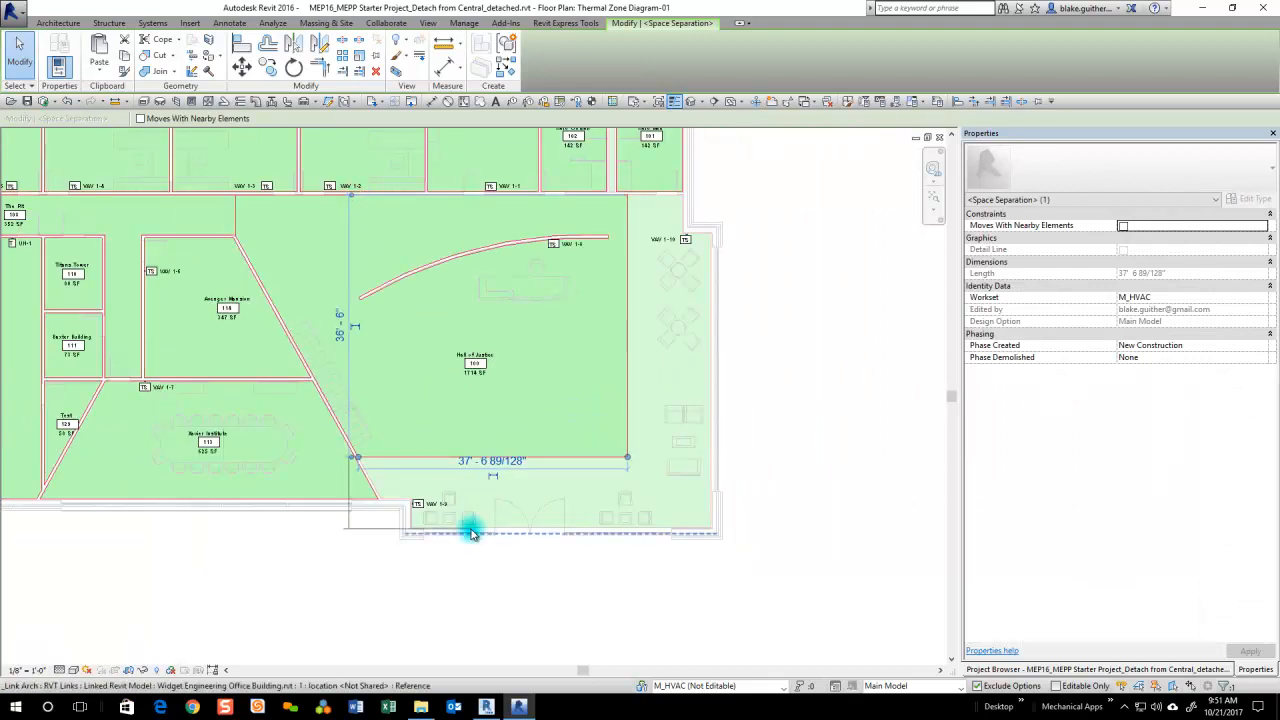
scroll(368, 514, up, 4)
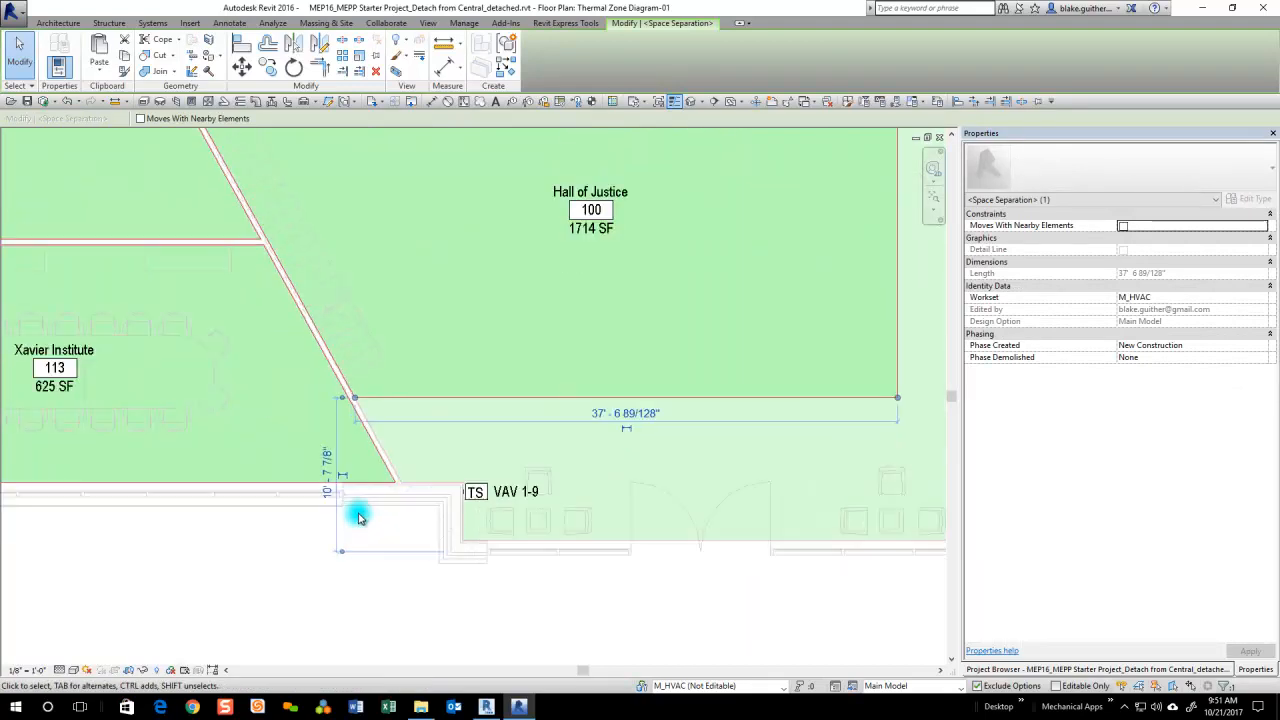
click(323, 460)
text(10)
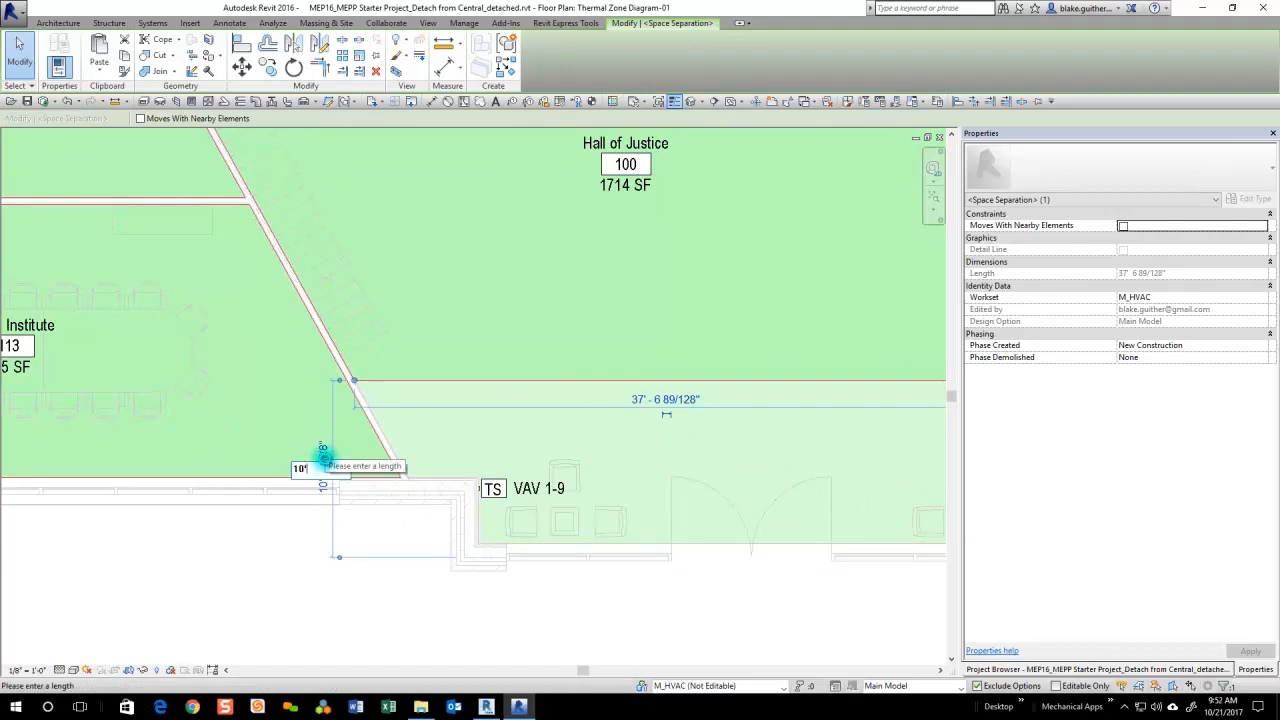
key(Return)
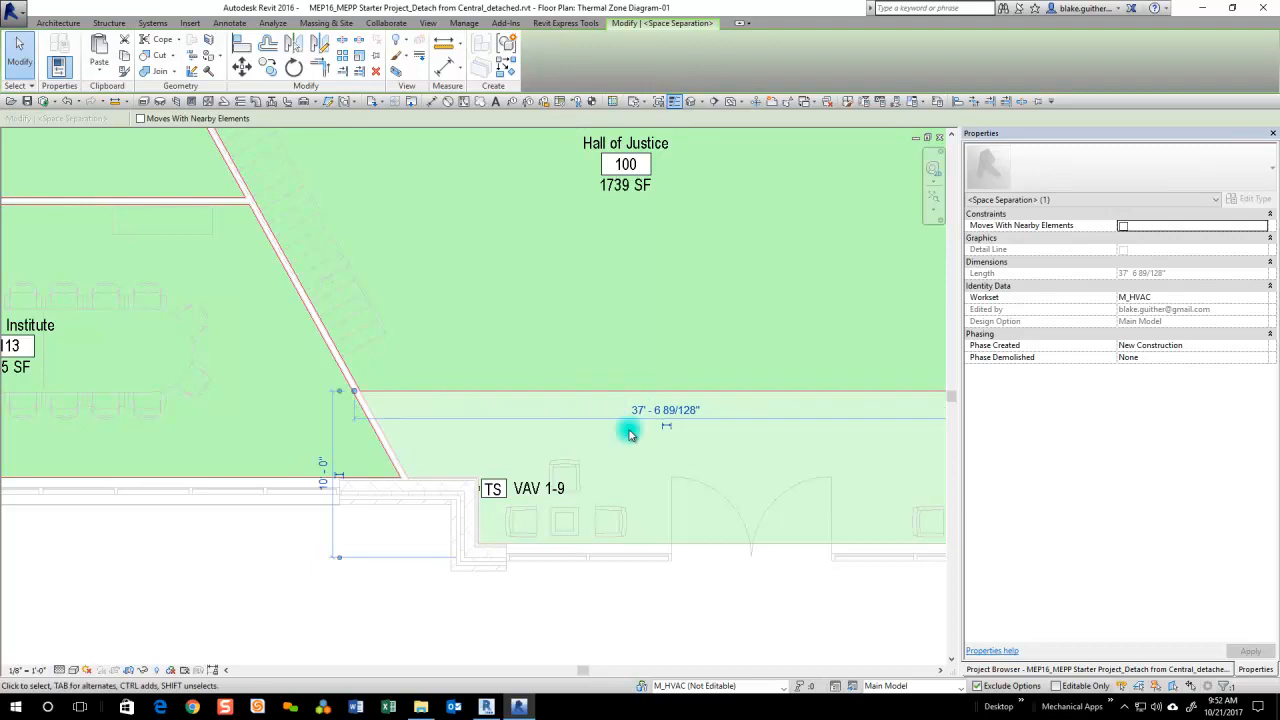
click(329, 606)
- Set the vertical Hall of Justice separation line 10'-0" from the east exterior wall
scroll(329, 606, down, 2)
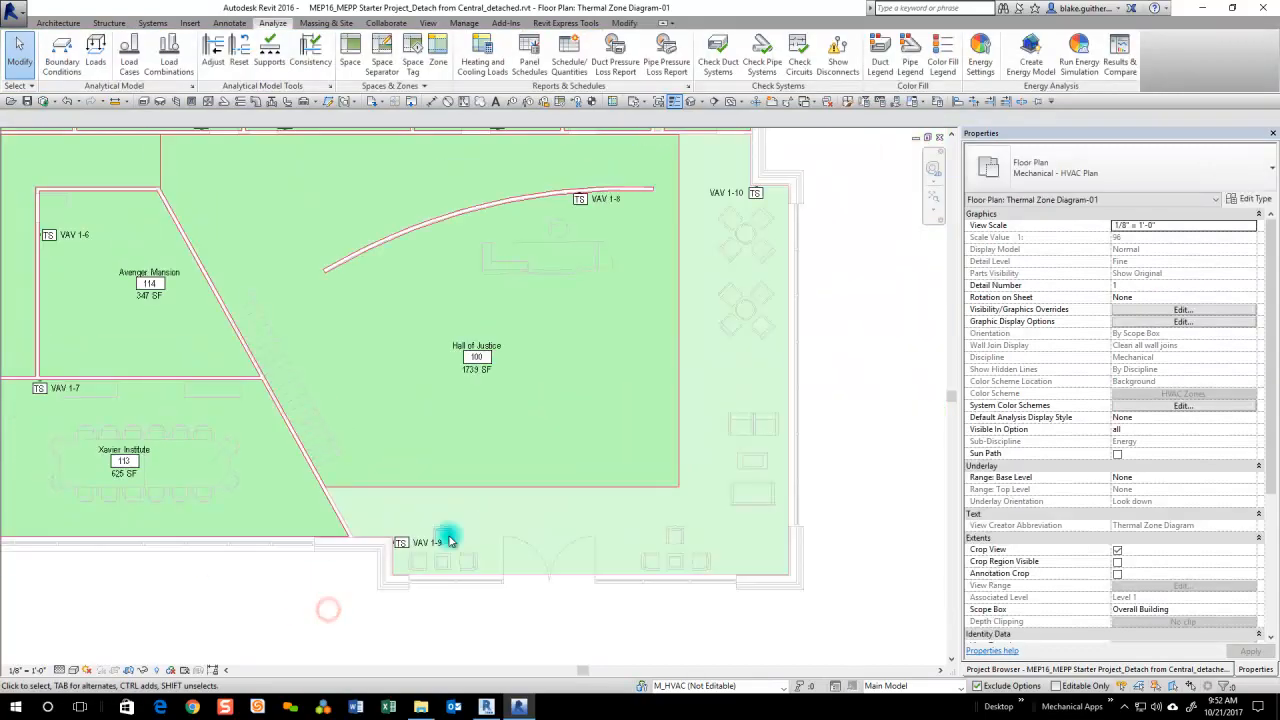
scroll(712, 492, up, 2)
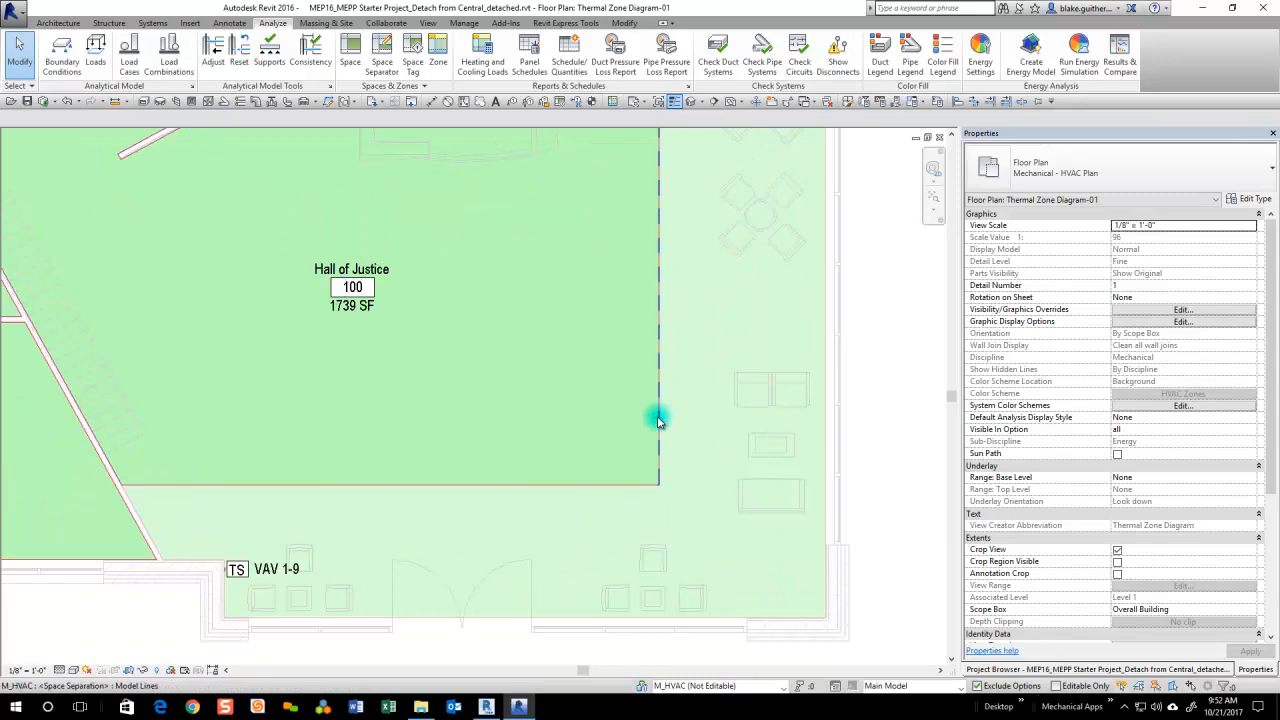
click(658, 419)
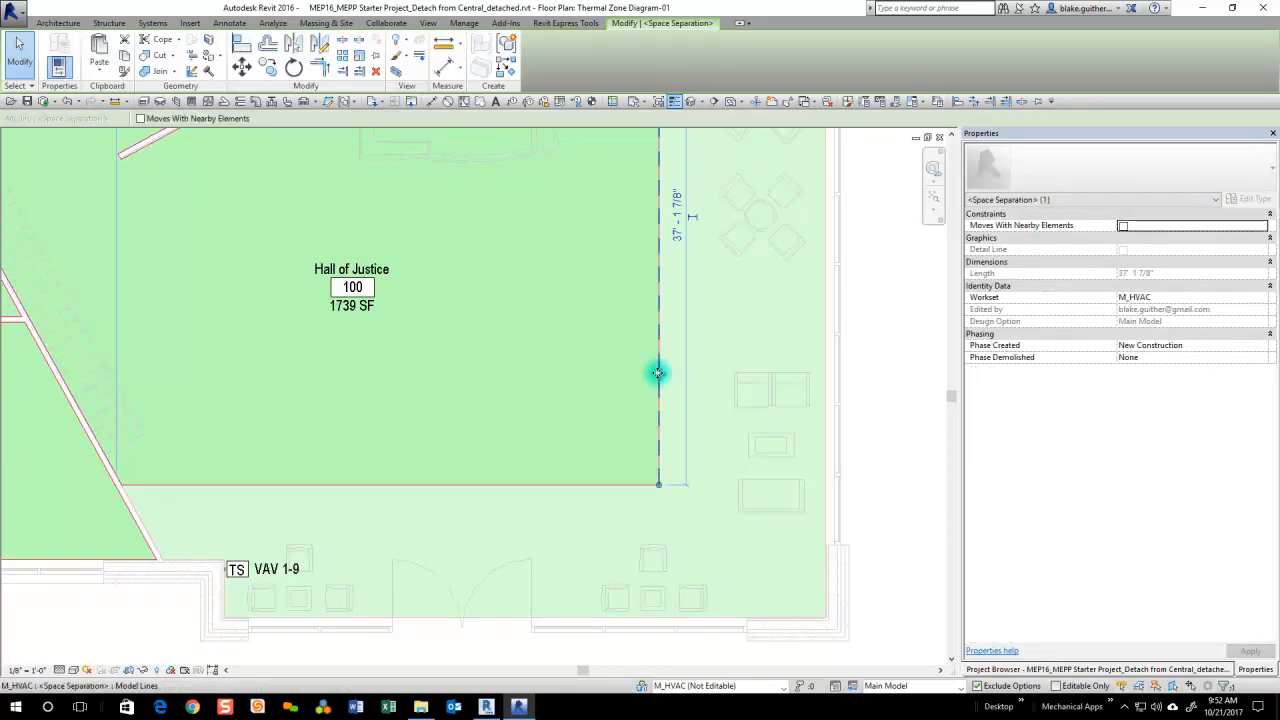
scroll(629, 505, down, 2)
scroll(655, 503, down, 1)
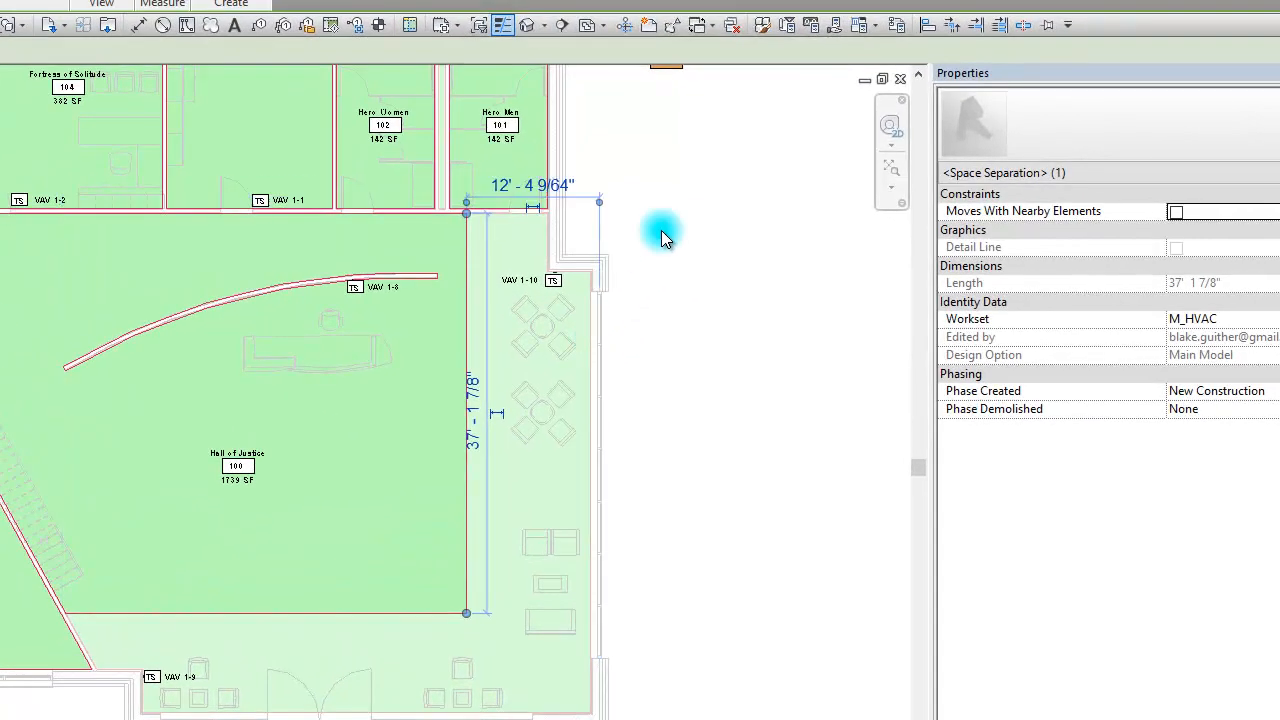
click(549, 188)
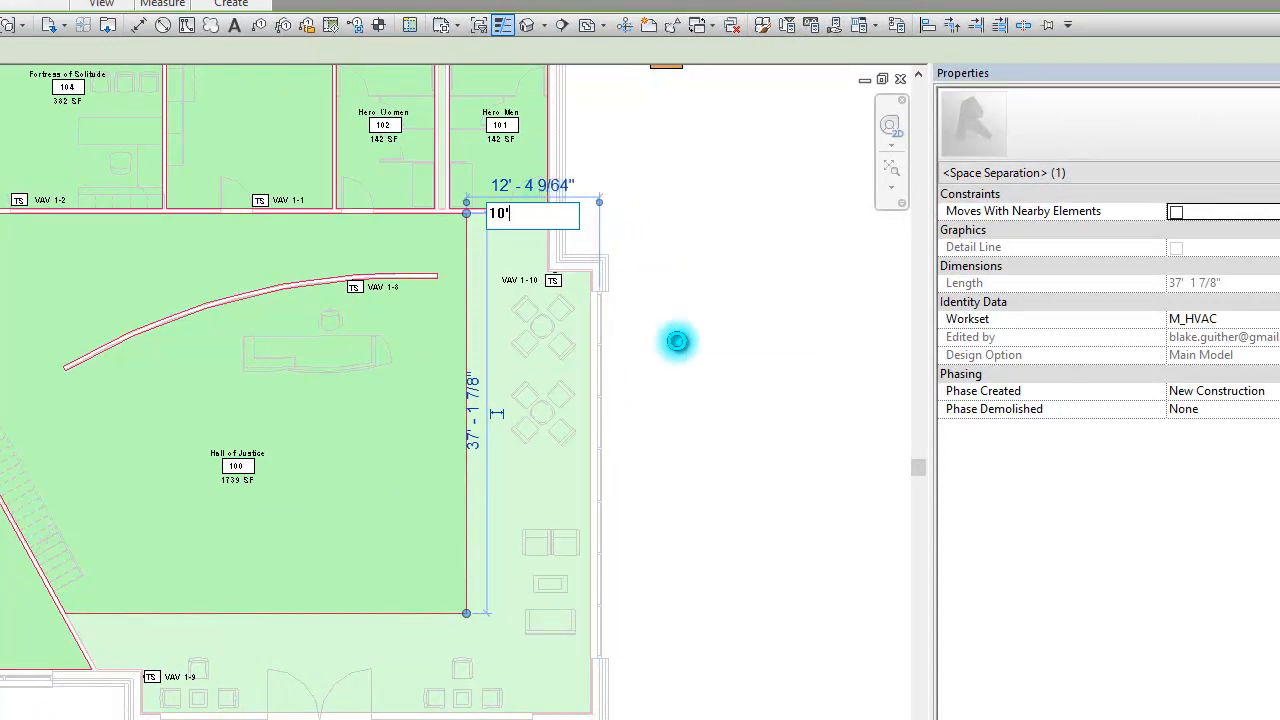
key(Return)
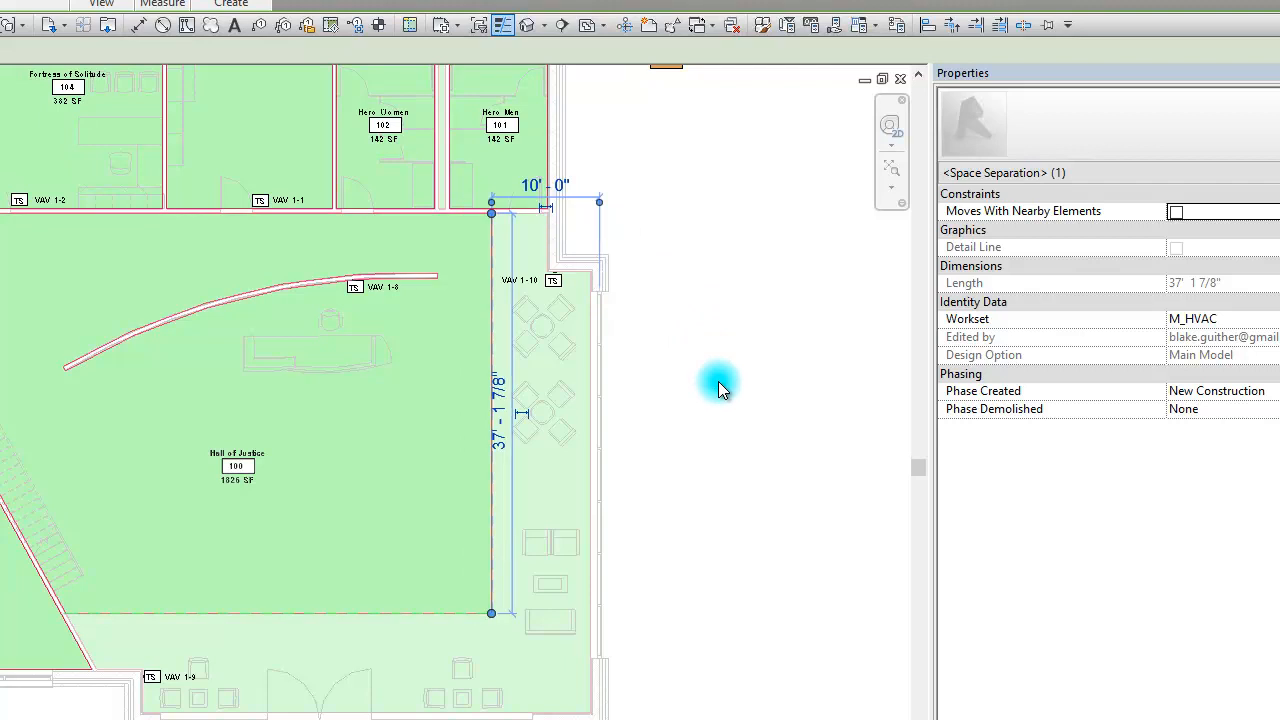
click(698, 449)
- Draw a diagonal space separation line from the corner of the two separation lines to the southeast inside corner of the building
scroll(516, 706, up, 2)
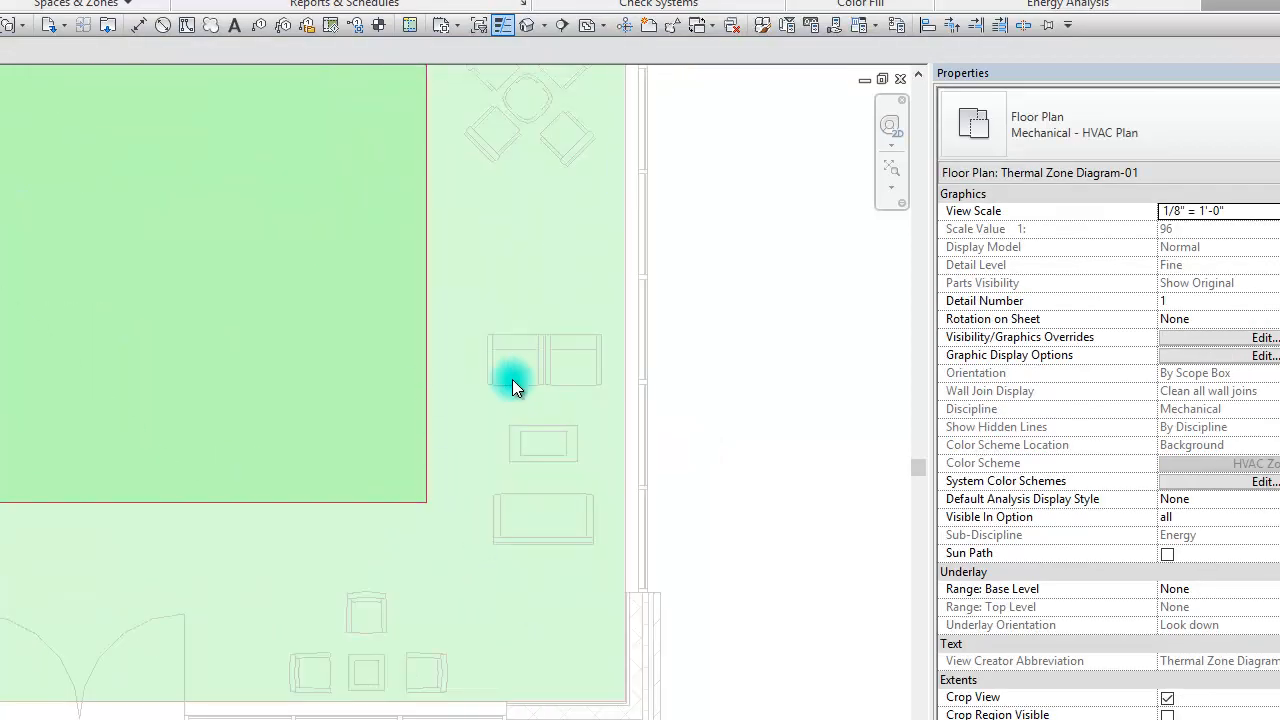
click(20, 2)
click(427, 505)
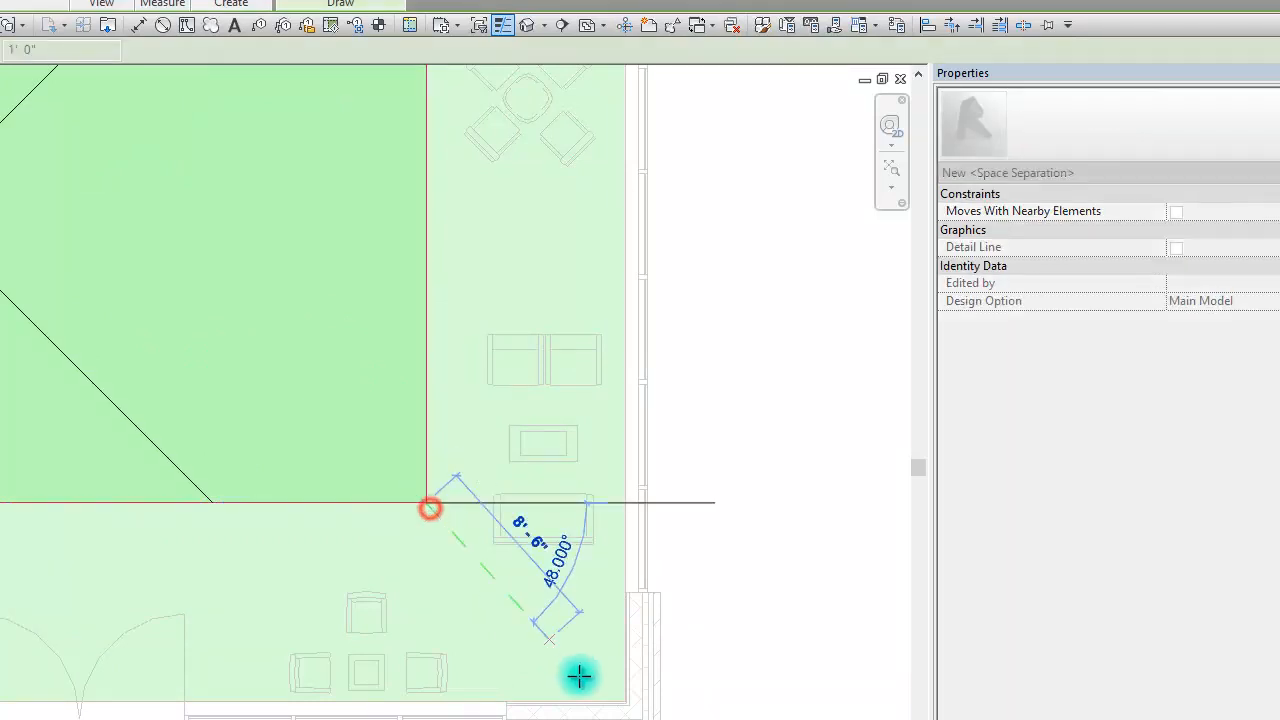
click(626, 703)
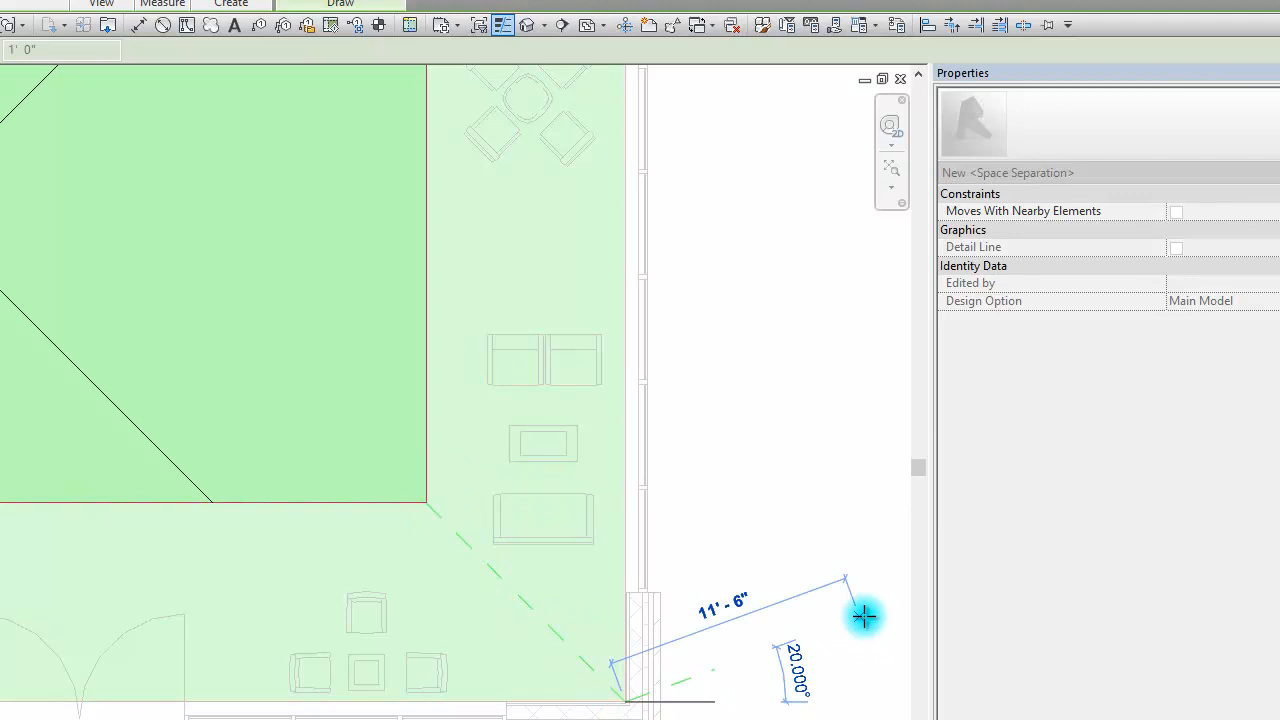
key(Escape)
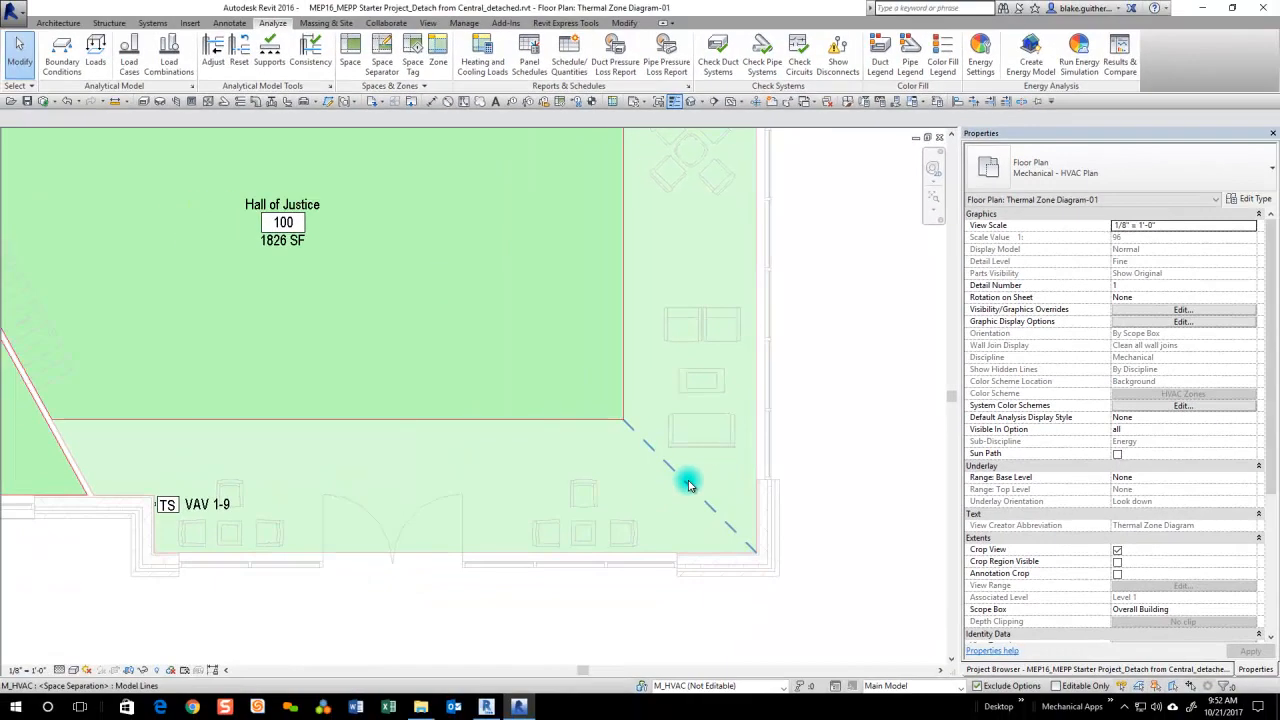
- Copy the Hall of Justice 100 space together with its tag into the empty south strip near VAV 1-9
scroll(623, 517, down, 2)
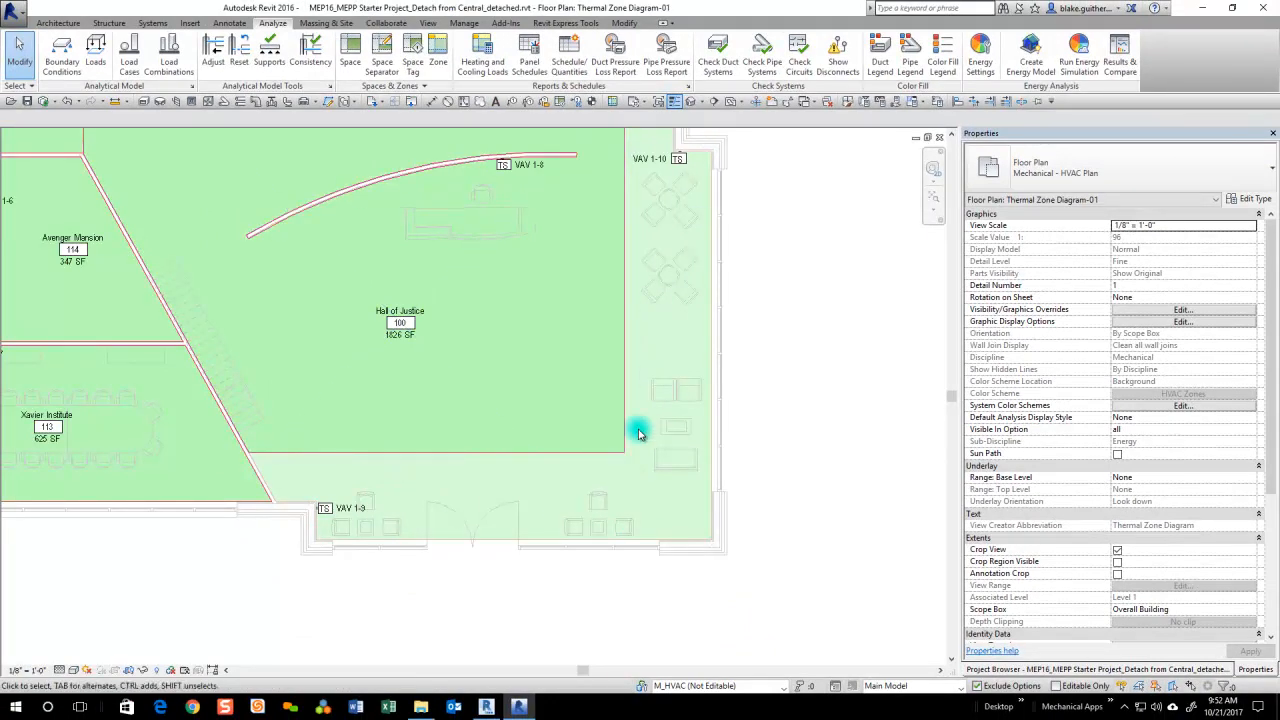
click(435, 357)
scroll(398, 338, up, 2)
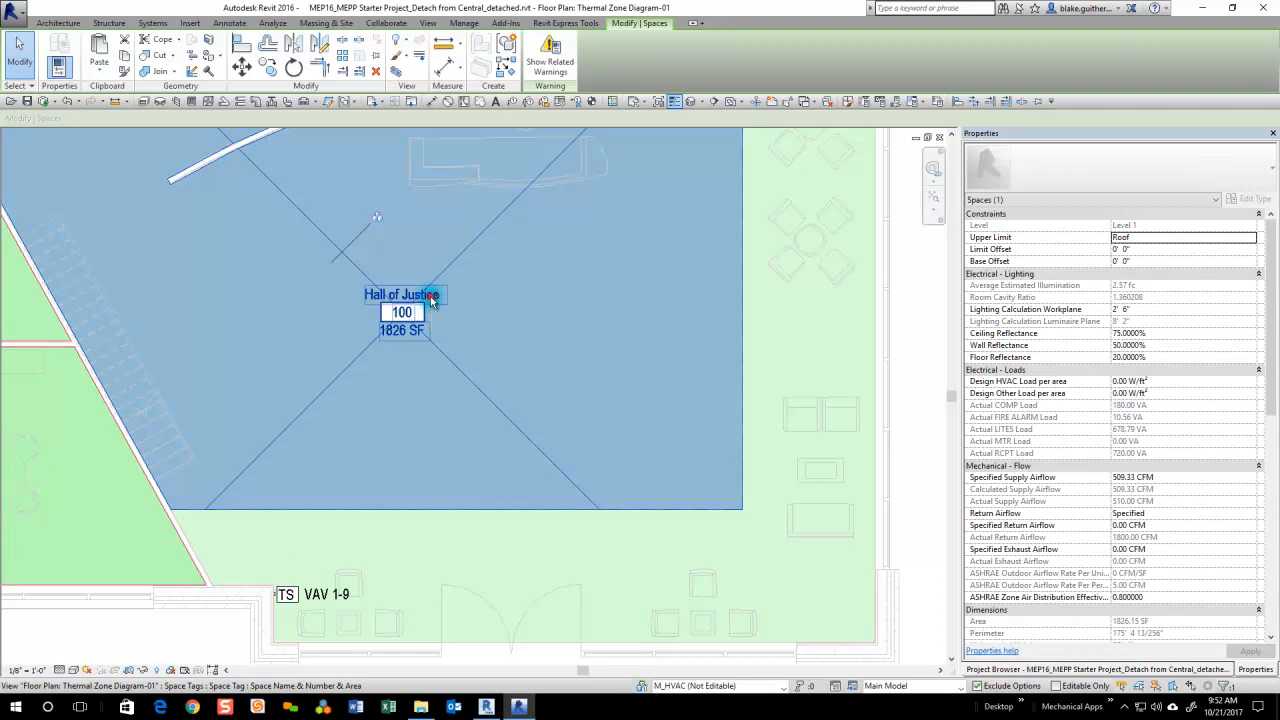
ctrl+click(432, 300)
scroll(530, 300, down, 2)
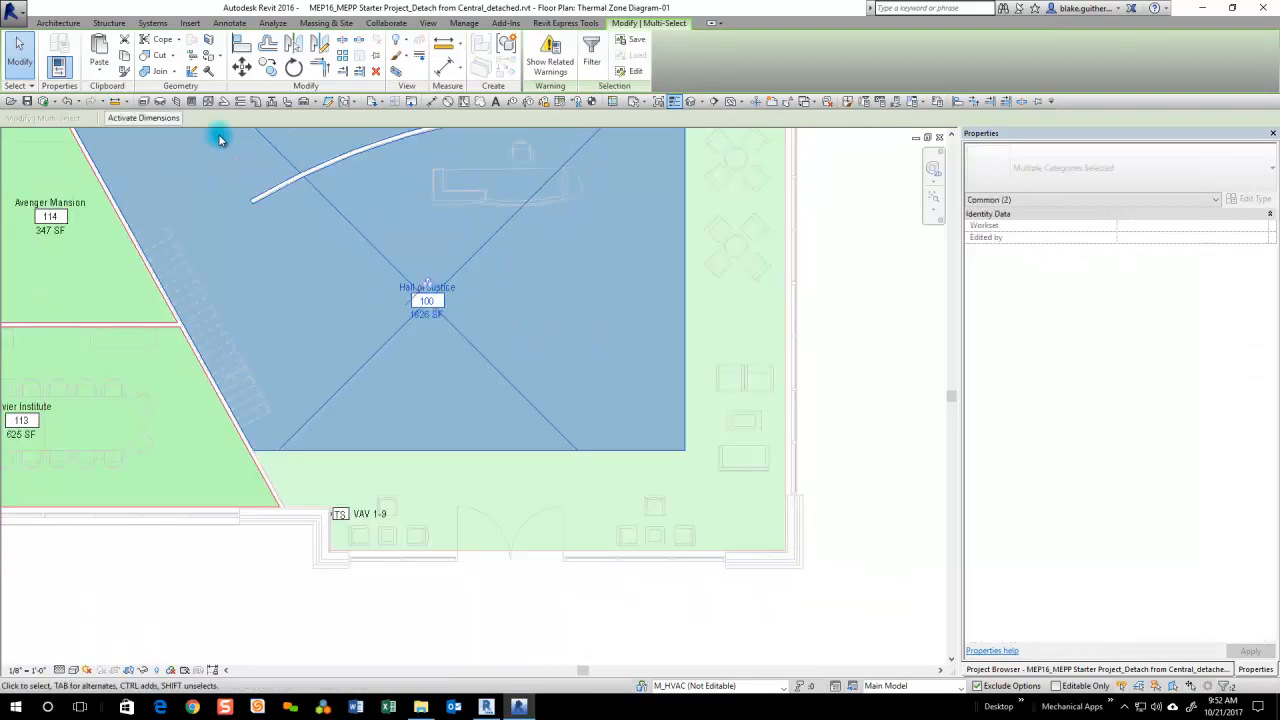
key(c)
key(o)
click(430, 303)
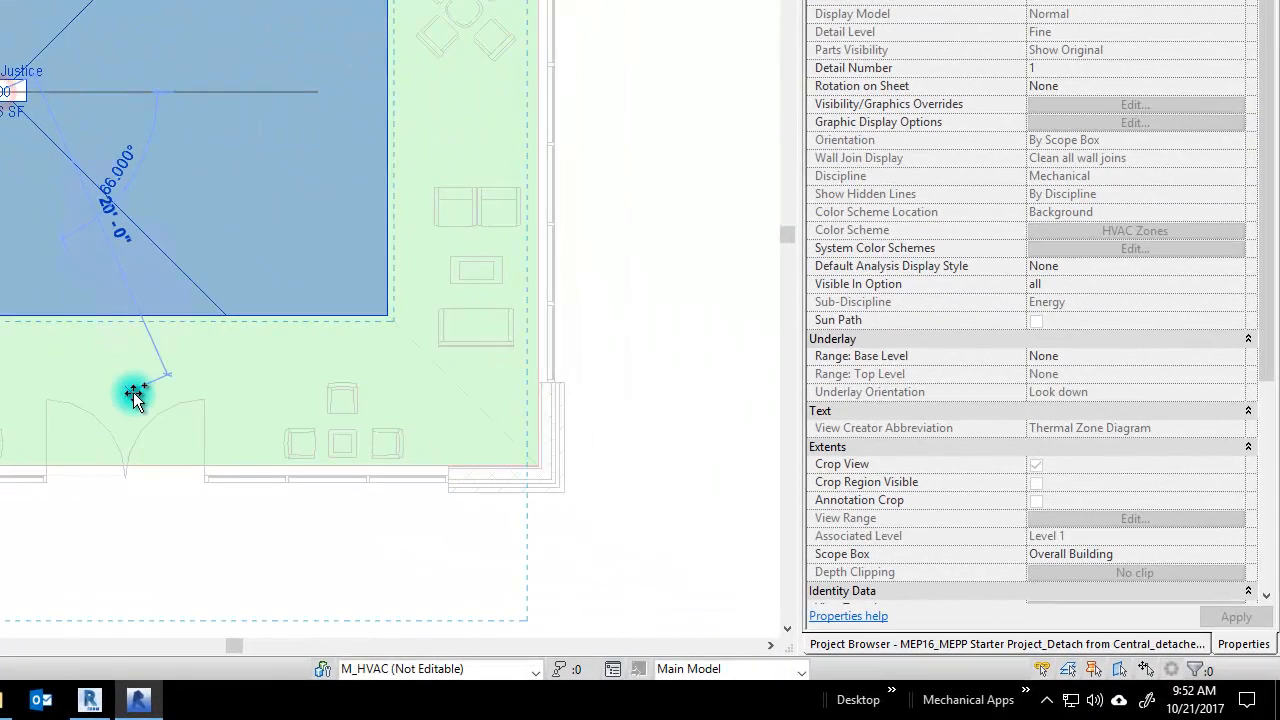
click(134, 390)
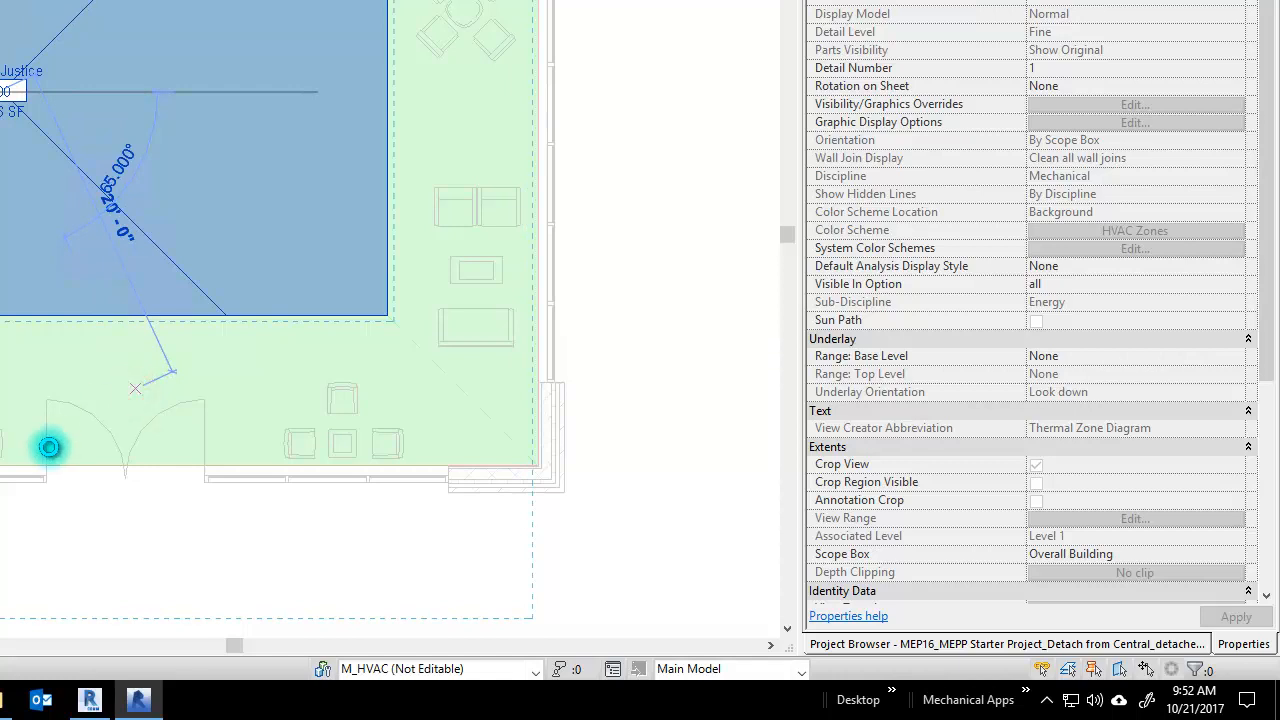
click(56, 444)
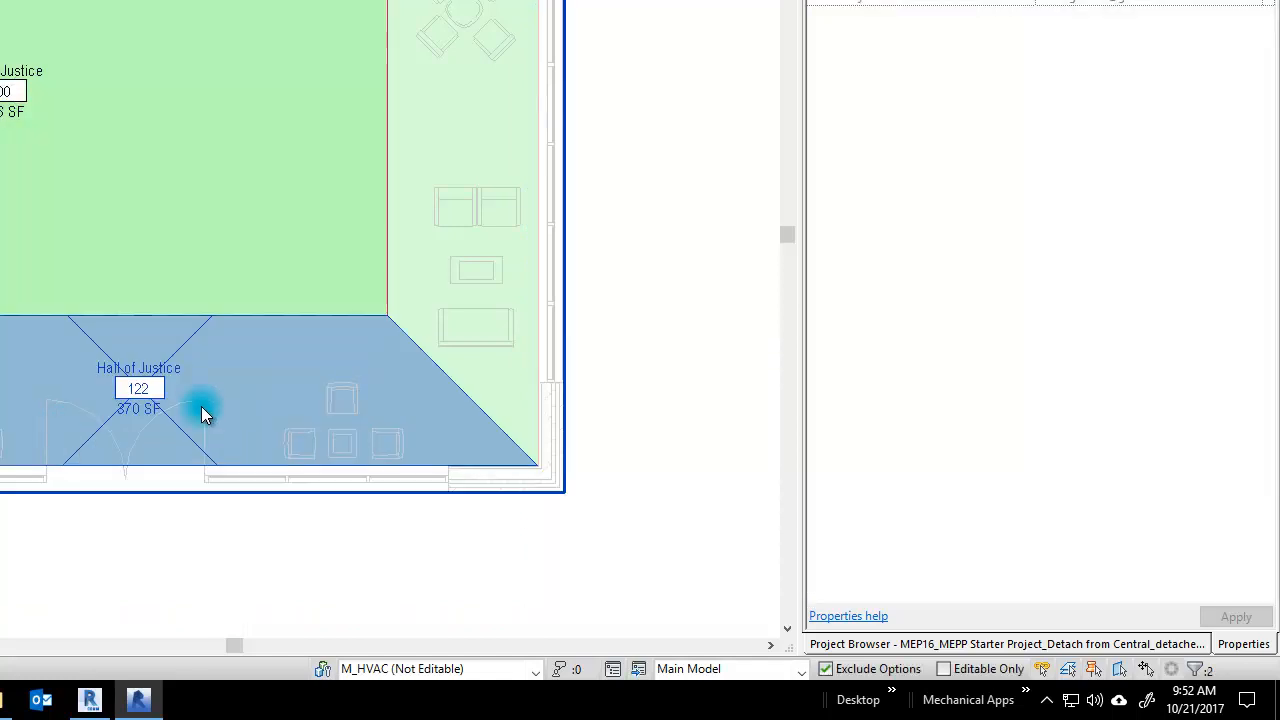
- Copy the south strip's space and tag into the empty east strip below VAV 1-10
key(c)
key(o)
click(131, 397)
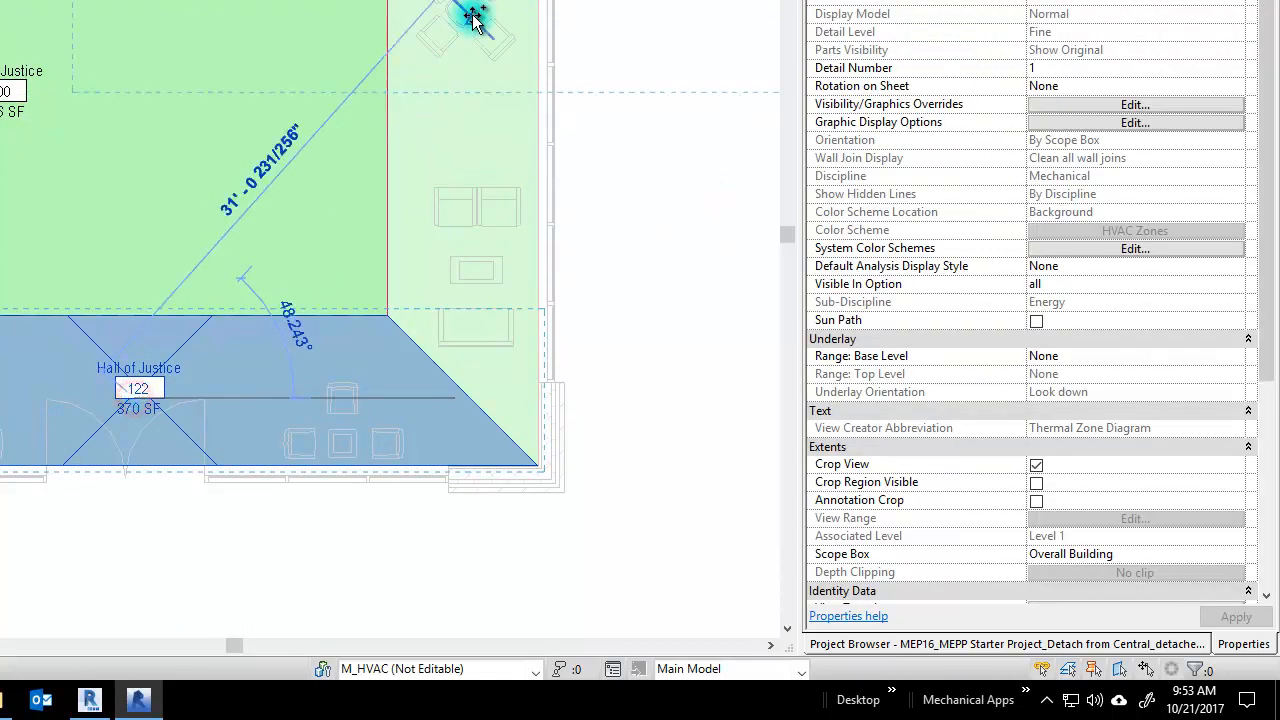
click(468, 0)
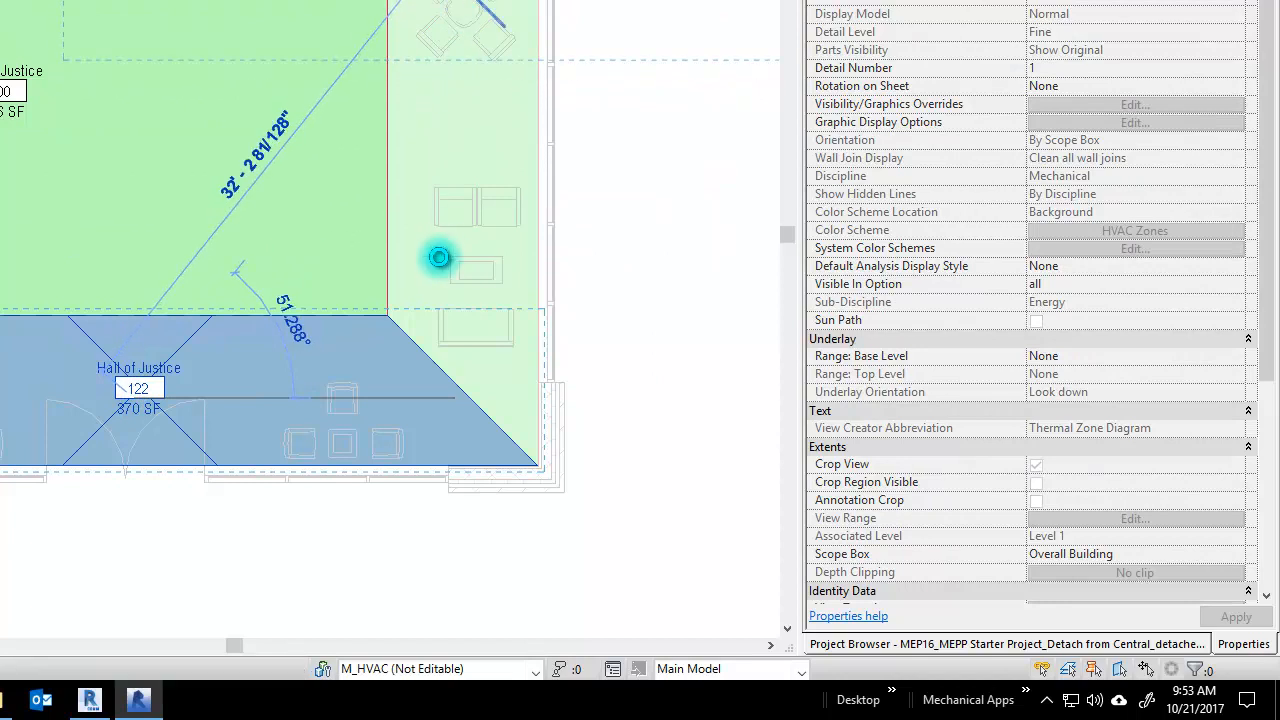
key(Escape)
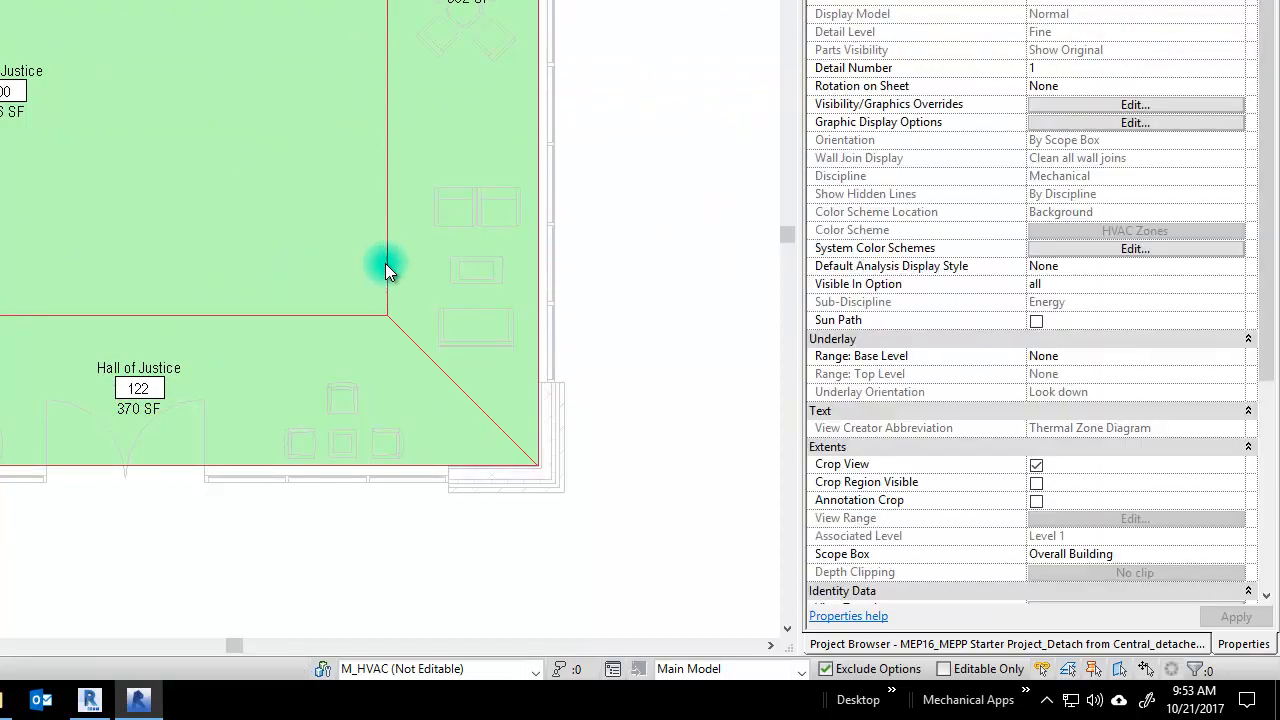
- Rename the space in the south strip to Hall of Justice-South through its tag
scroll(479, 112, down, 2)
scroll(318, 368, up, 1)
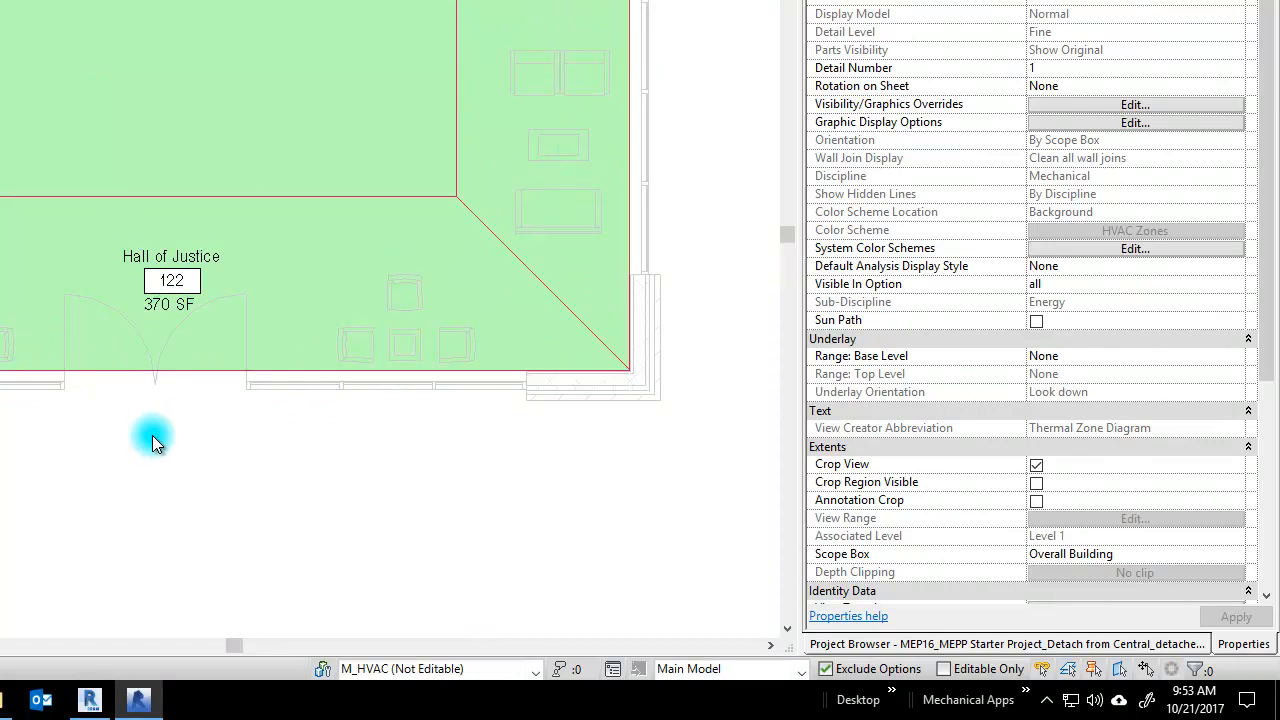
scroll(197, 228, up, 1)
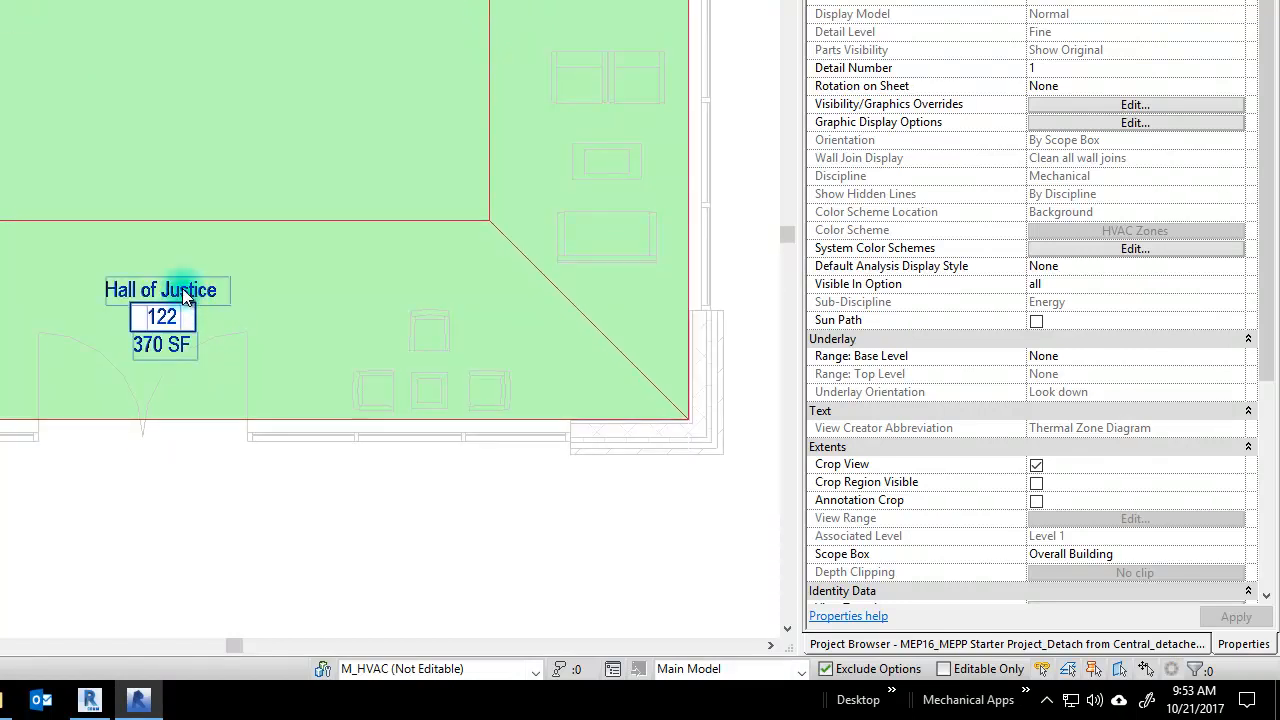
click(182, 288)
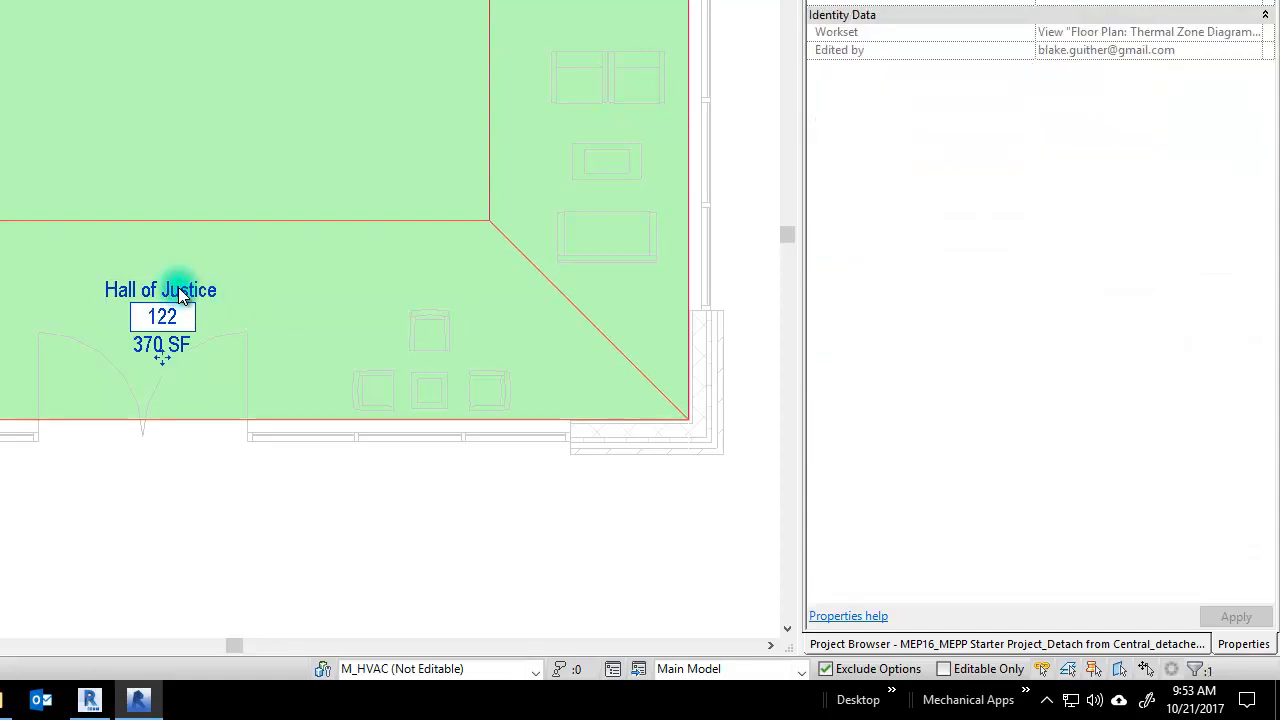
click(178, 288)
click(206, 289)
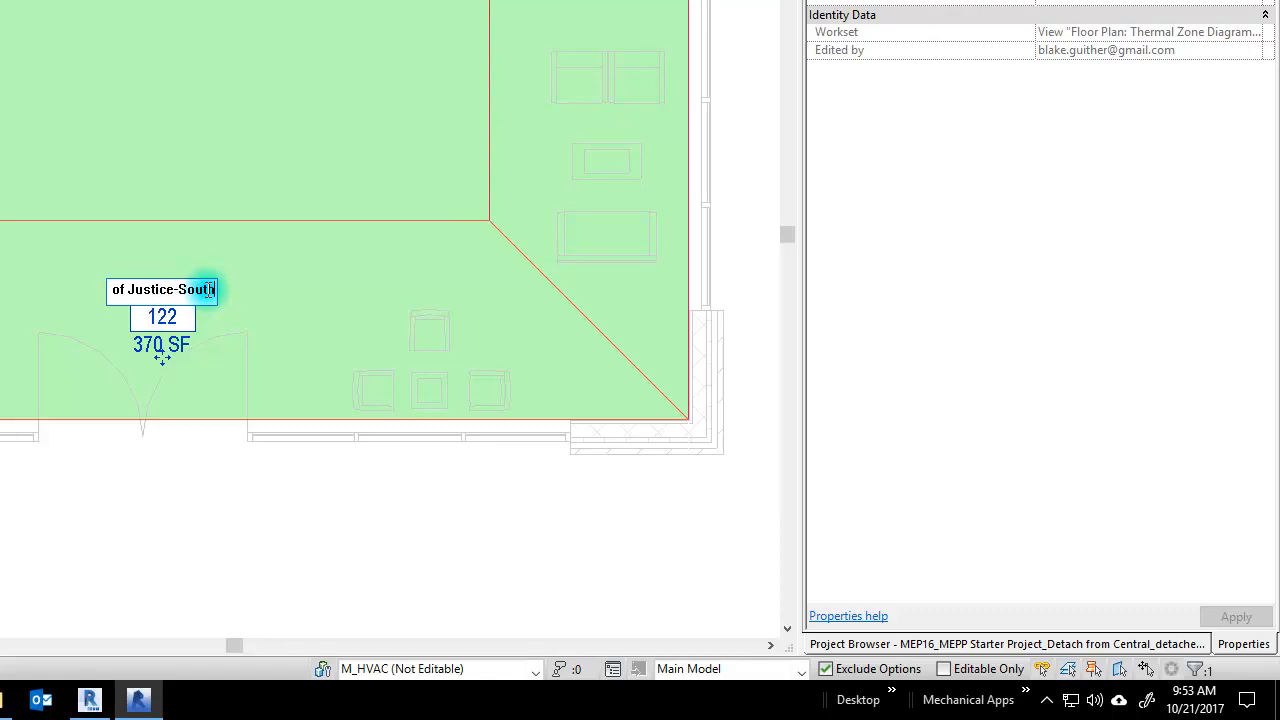
key(Return)
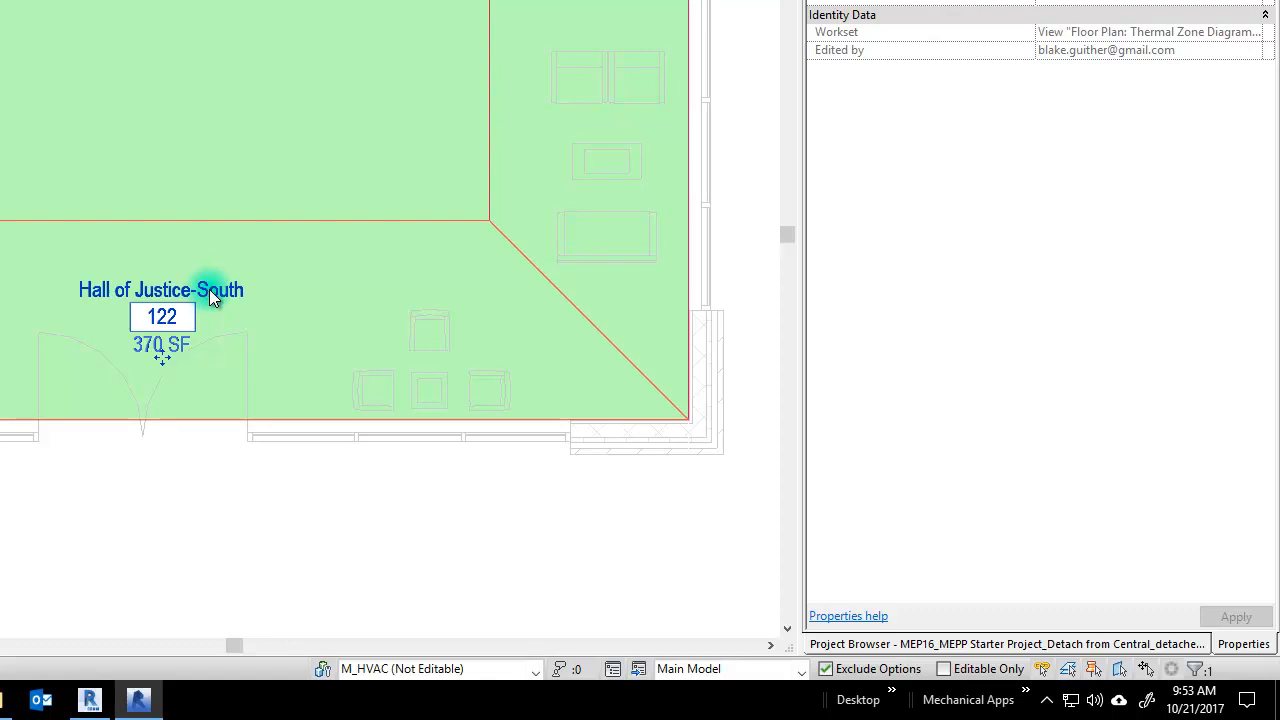
- Set the Hall of Justice-South space number to 100 and deselect its tag
click(172, 315)
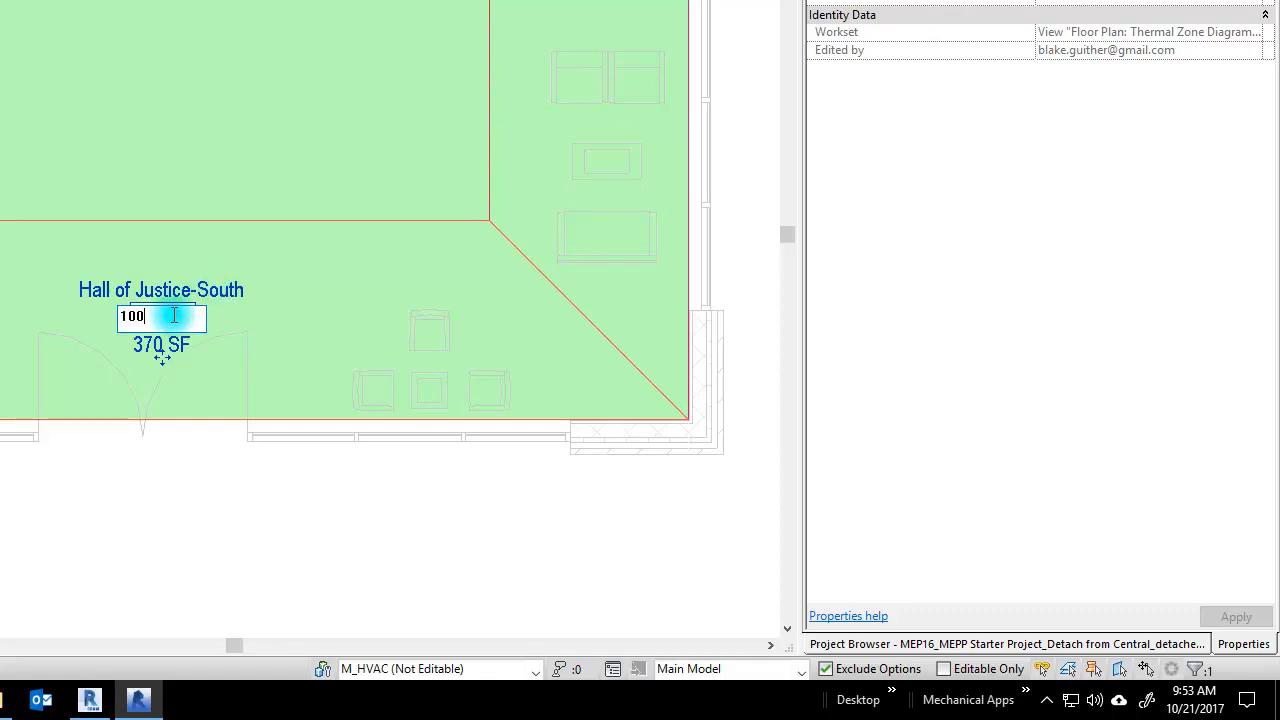
text(100)
key(Return)
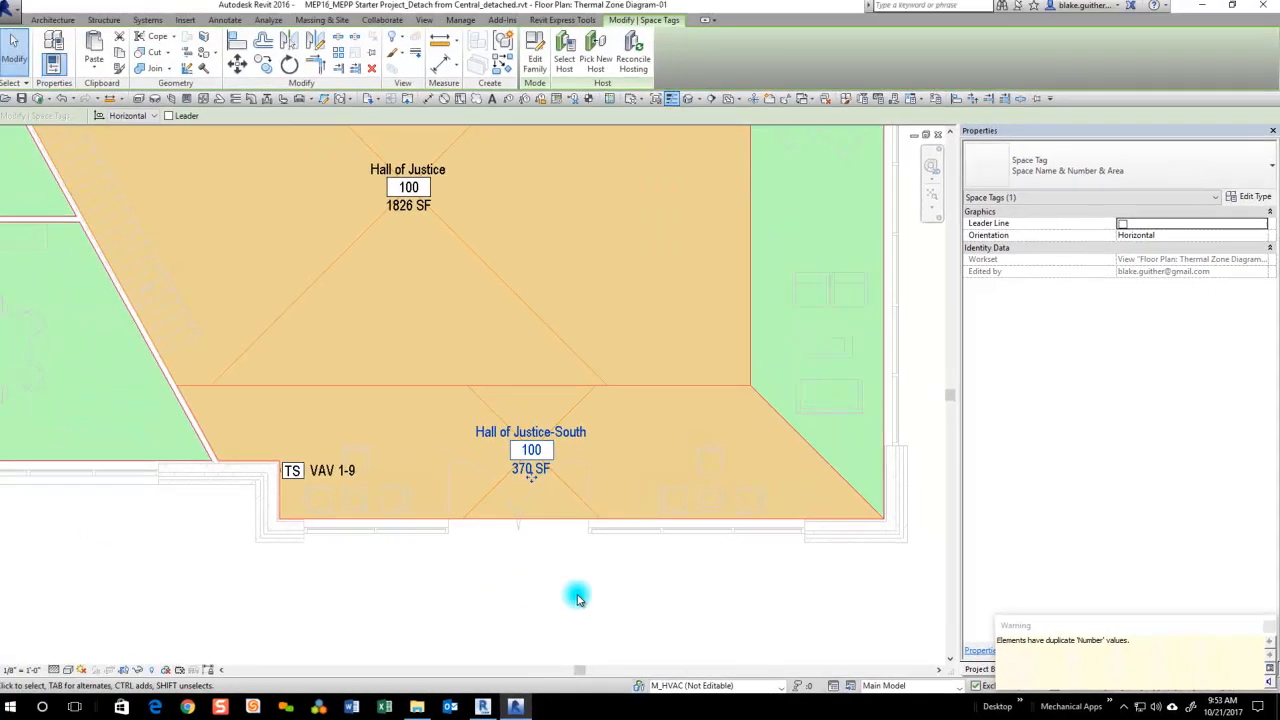
click(230, 532)
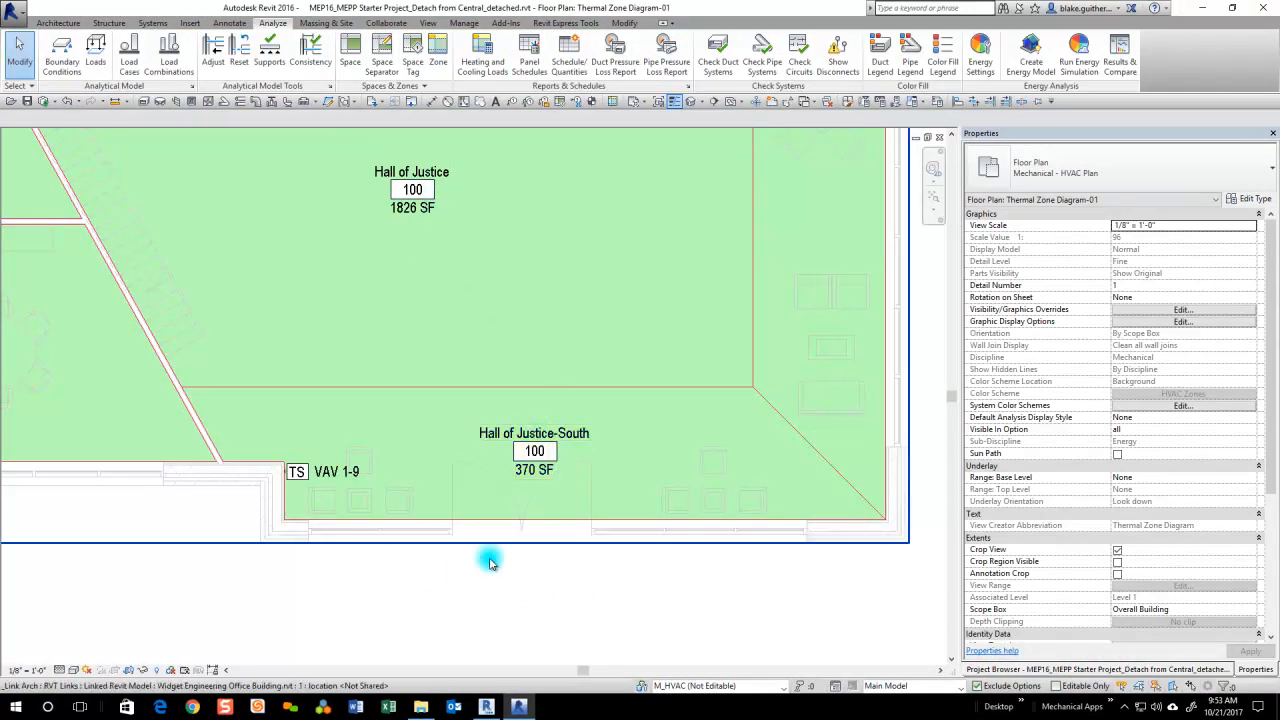
- Rename the space in the east strip below VAV 1-10 to Hall of Justice-East through its tag
scroll(677, 294, down, 3)
scroll(677, 294, up, 3)
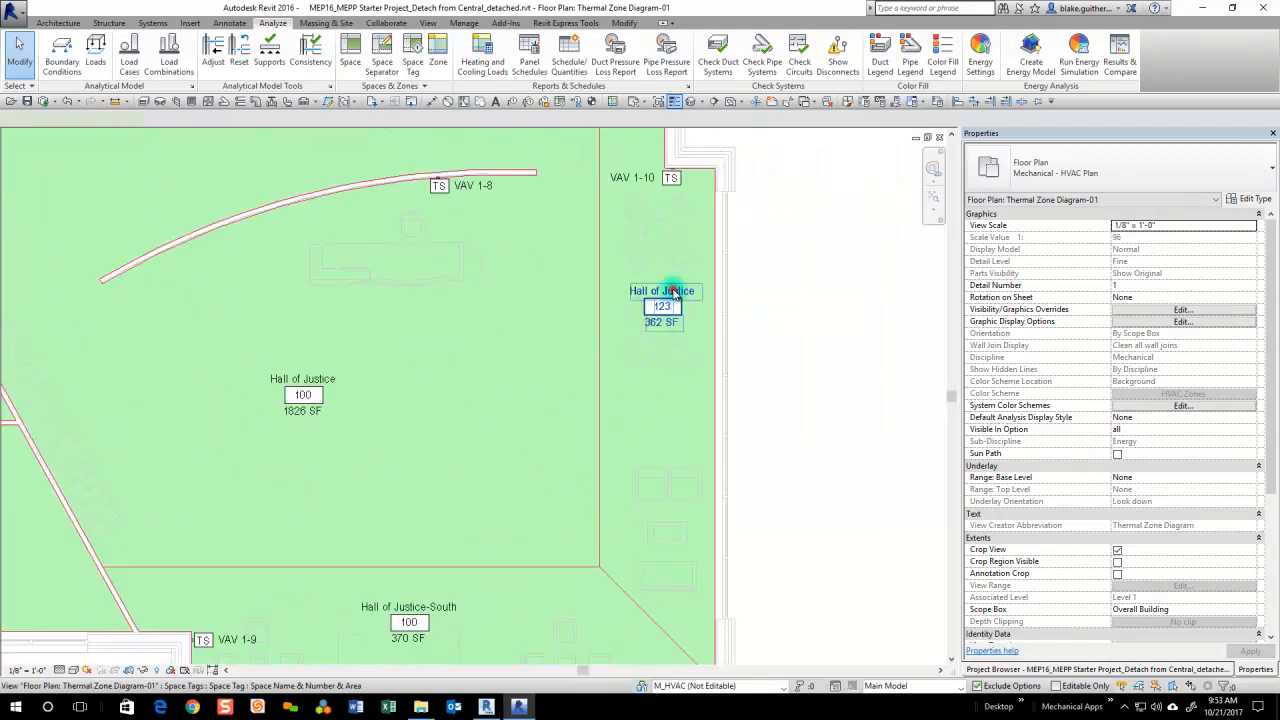
click(673, 291)
scroll(673, 291, up, 2)
click(675, 291)
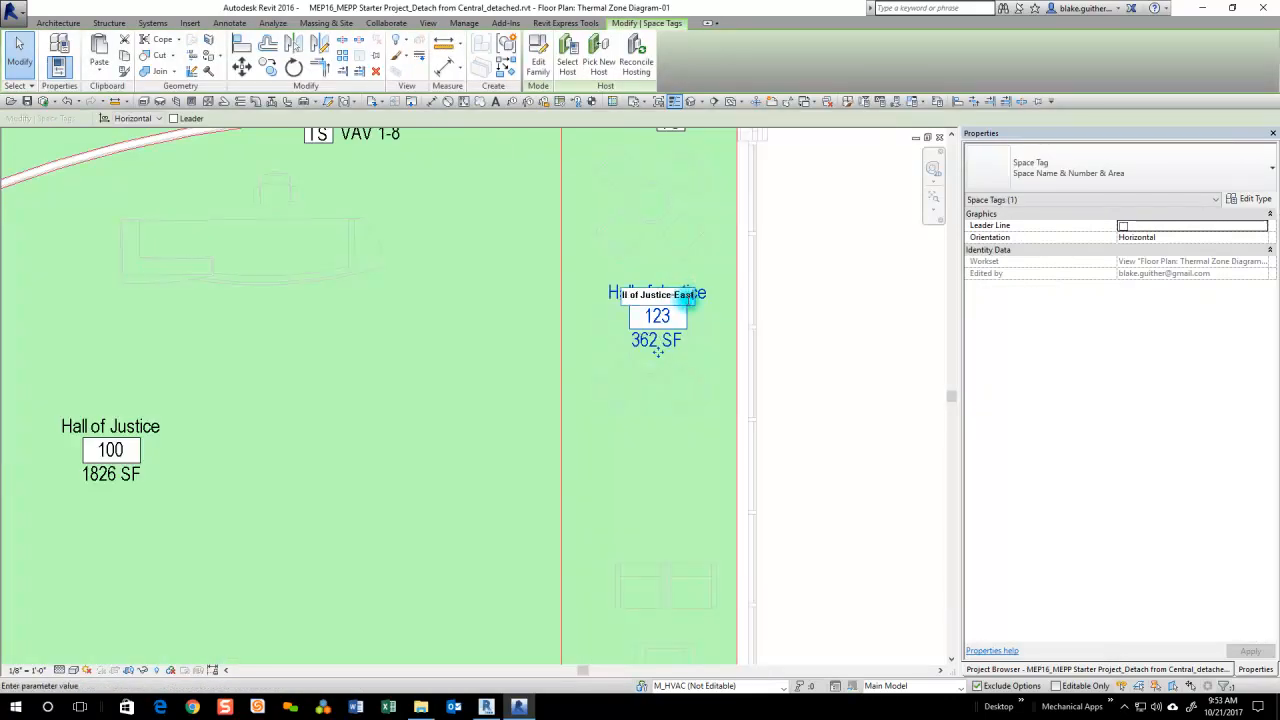
key(Return)
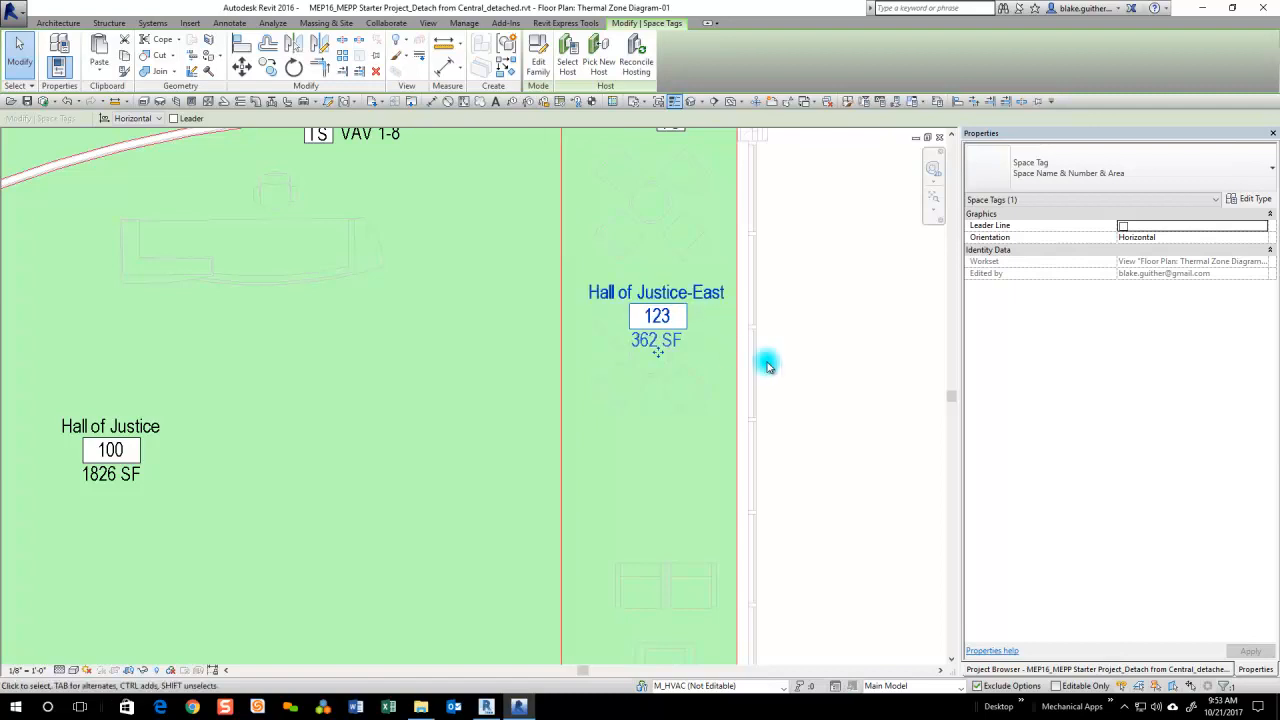
click(846, 363)
- Set the Hall of Justice-East space number to 100 through its tag and deselect the tag
scroll(846, 531, down, 2)
scroll(818, 487, down, 2)
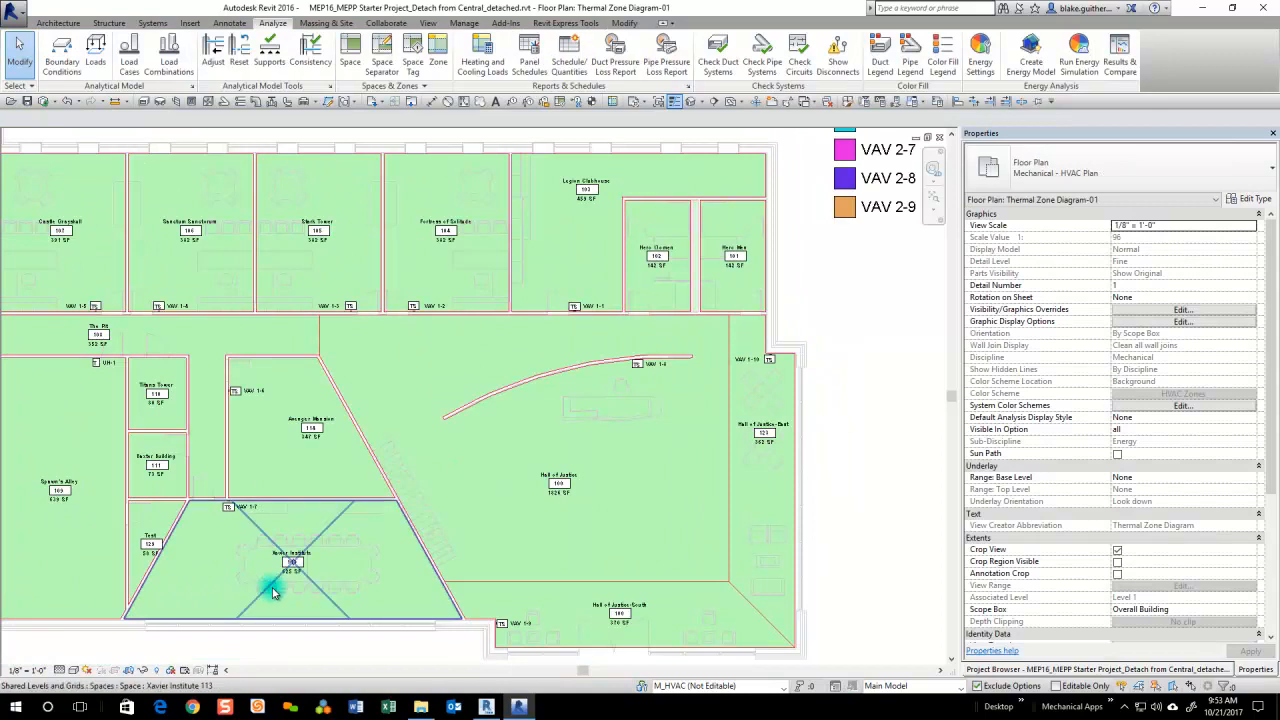
scroll(389, 212, up, 3)
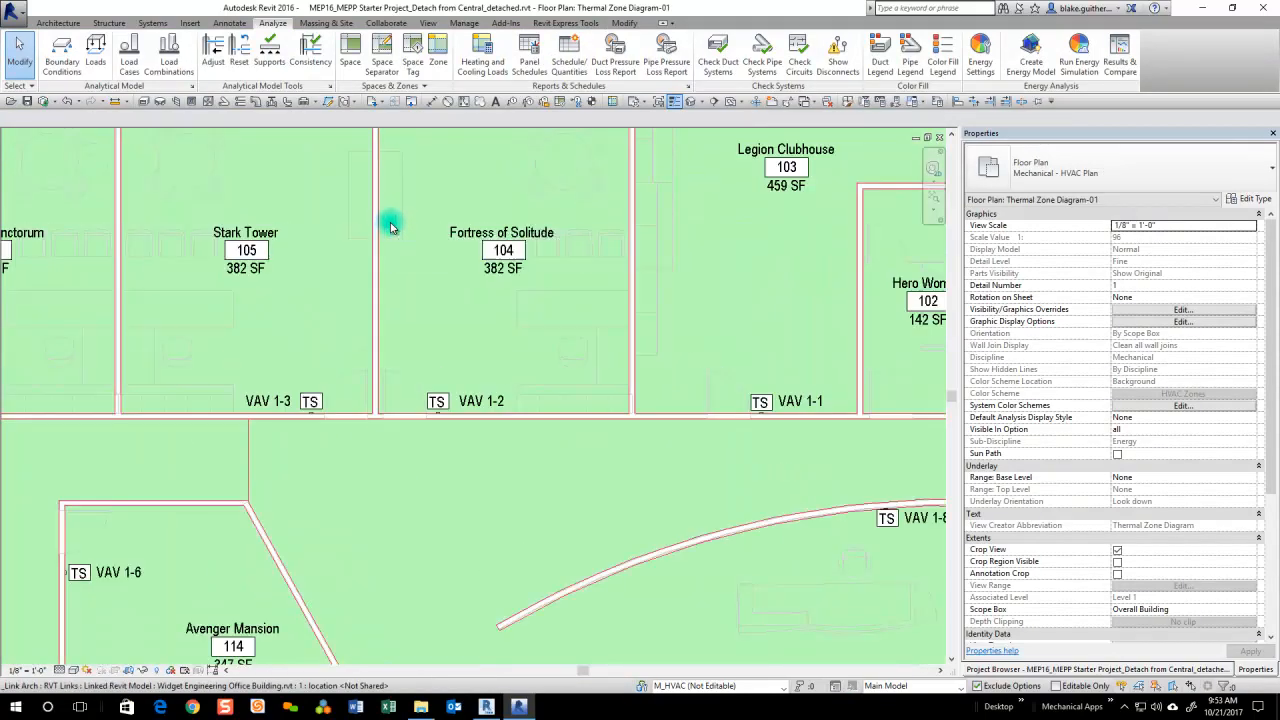
scroll(480, 340, down, 2)
middle_drag(666, 434, 474, 349)
scroll(474, 349, up, 1)
scroll(610, 500, up, 2)
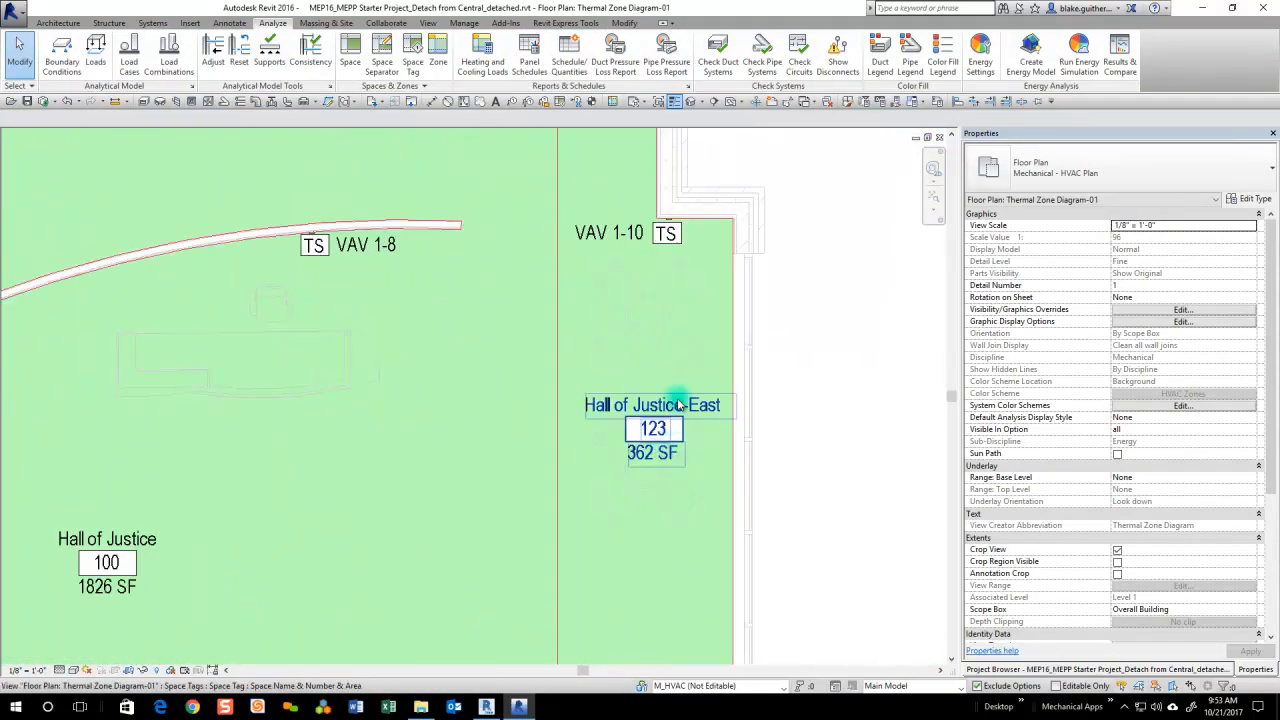
click(670, 428)
click(659, 429)
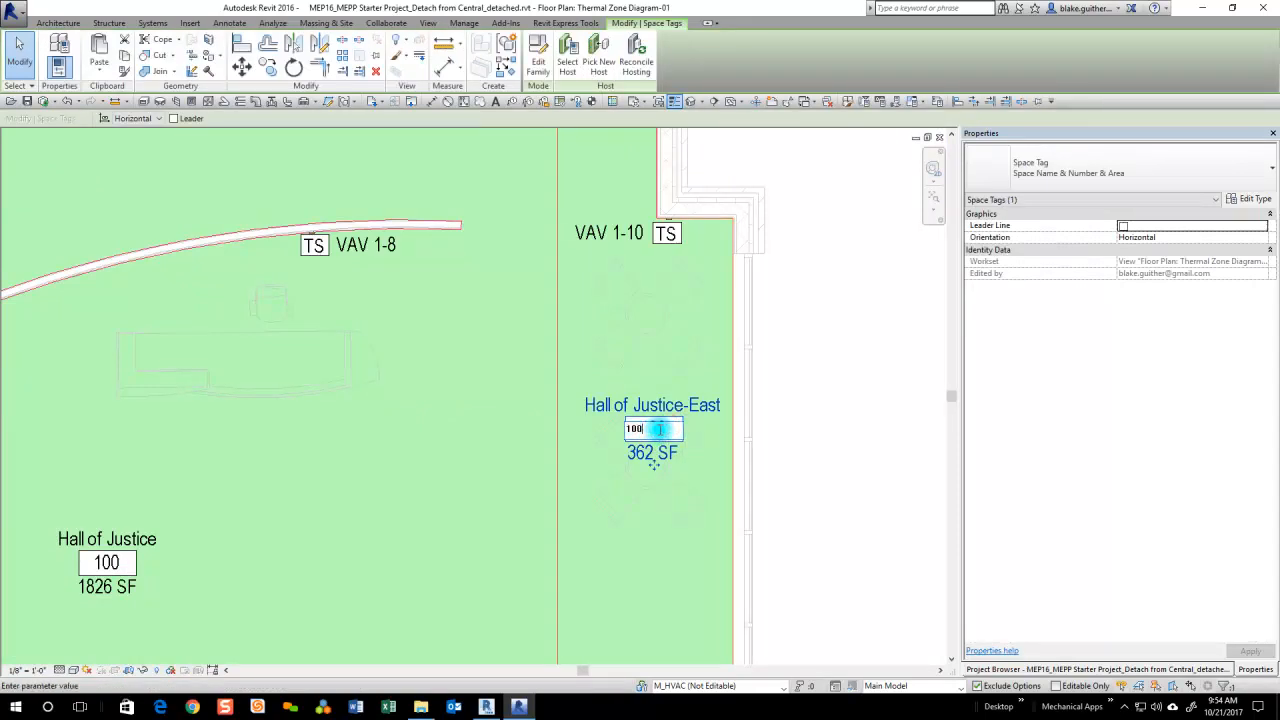
key(Return)
click(828, 434)
- Try switching the Hall of Justice and Hall of Justice-South space tags to the Room Name & Number type
scroll(831, 262, down, 2)
scroll(831, 262, down, 1)
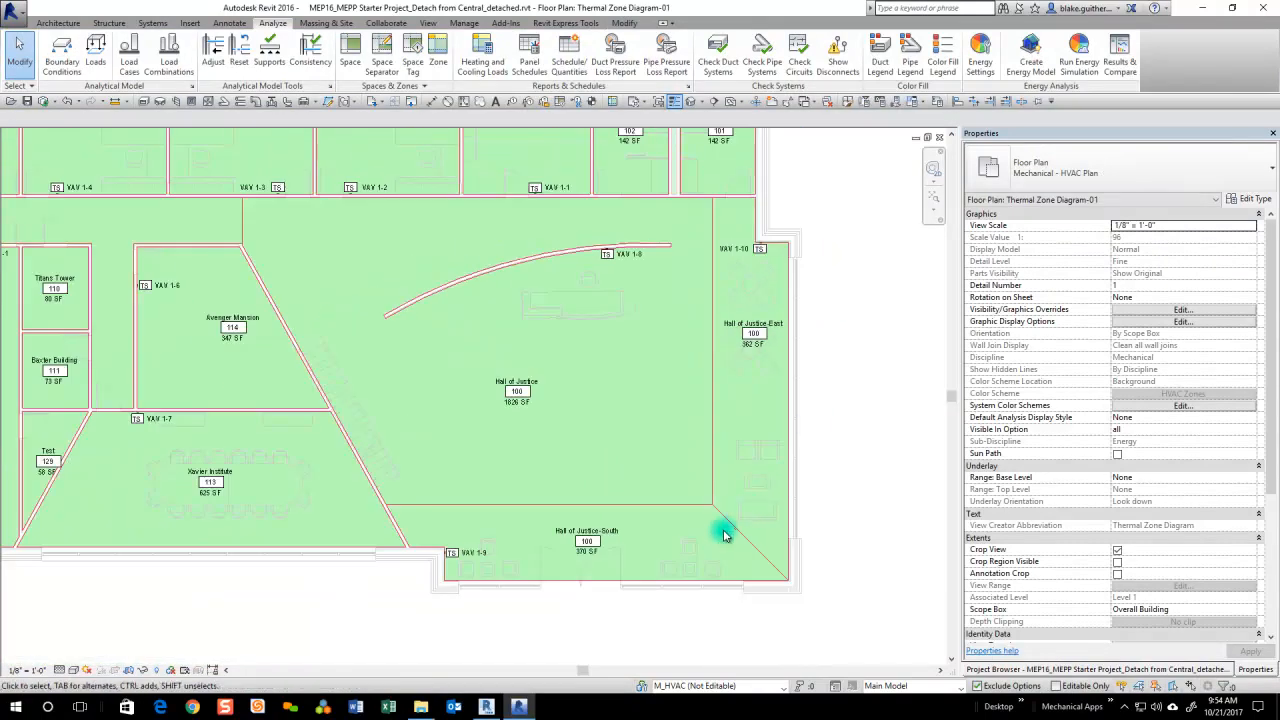
scroll(724, 535, up, 2)
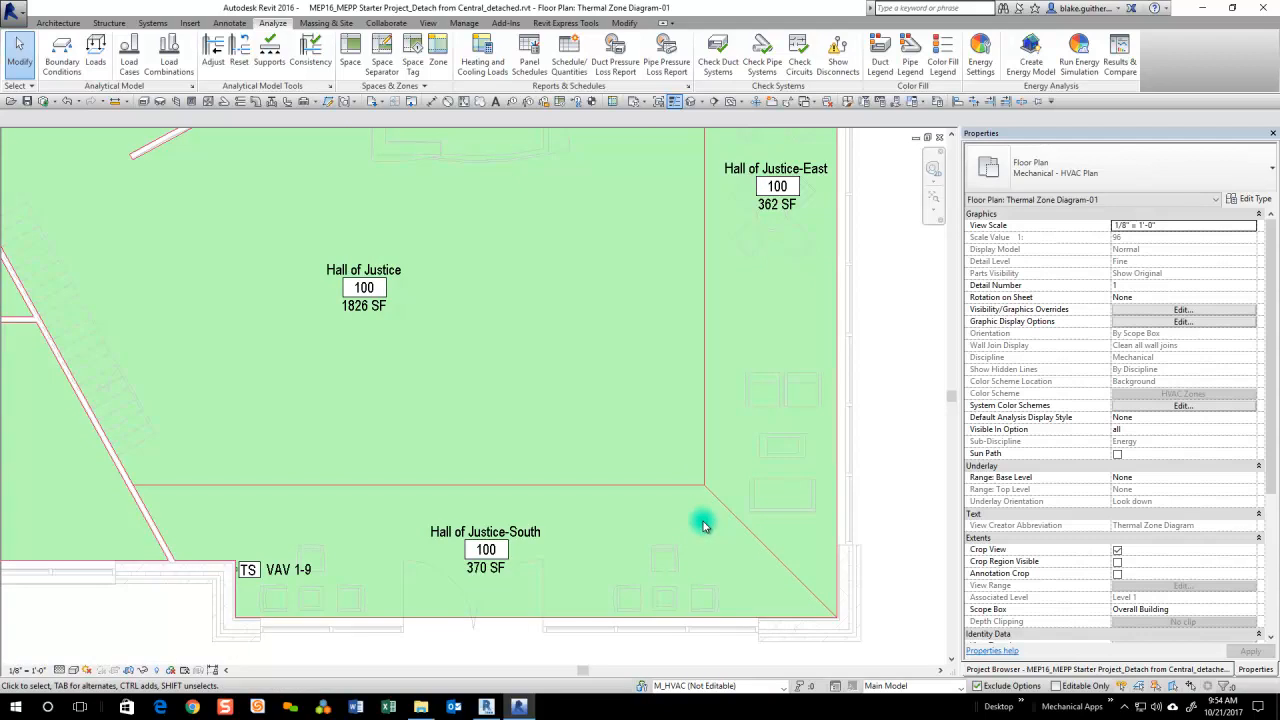
click(524, 541)
click(486, 551)
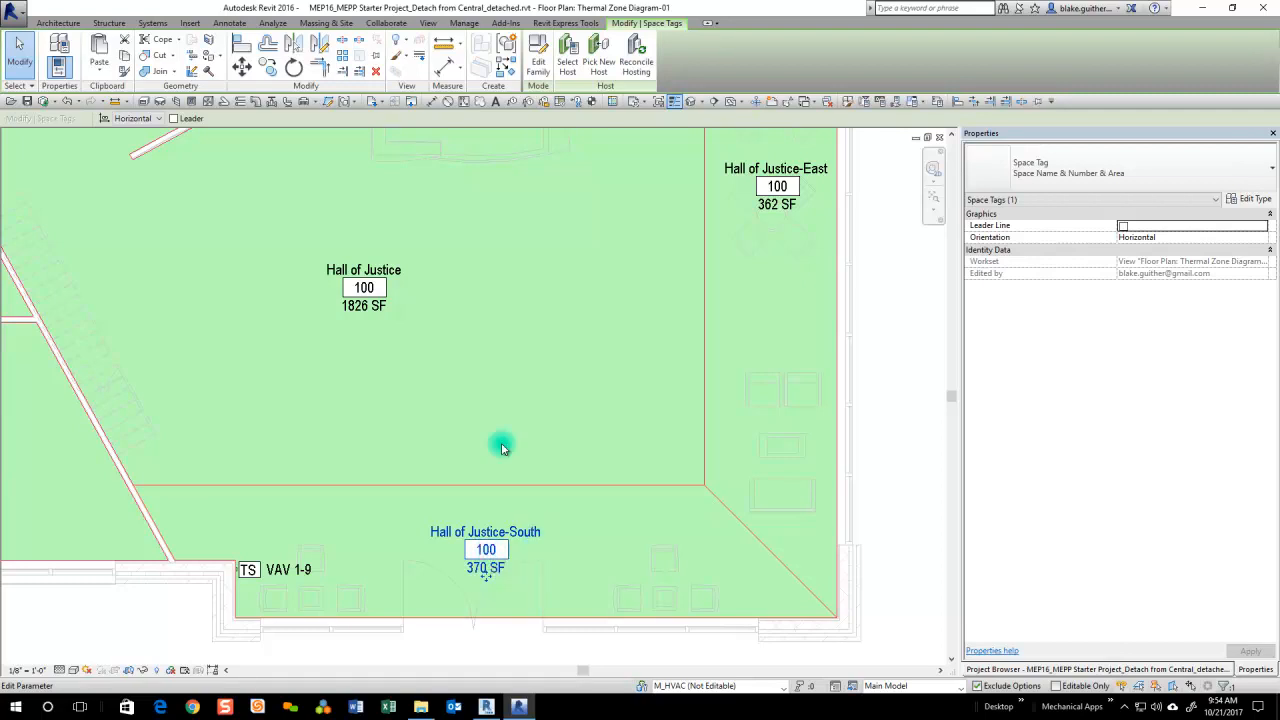
ctrl+click(383, 292)
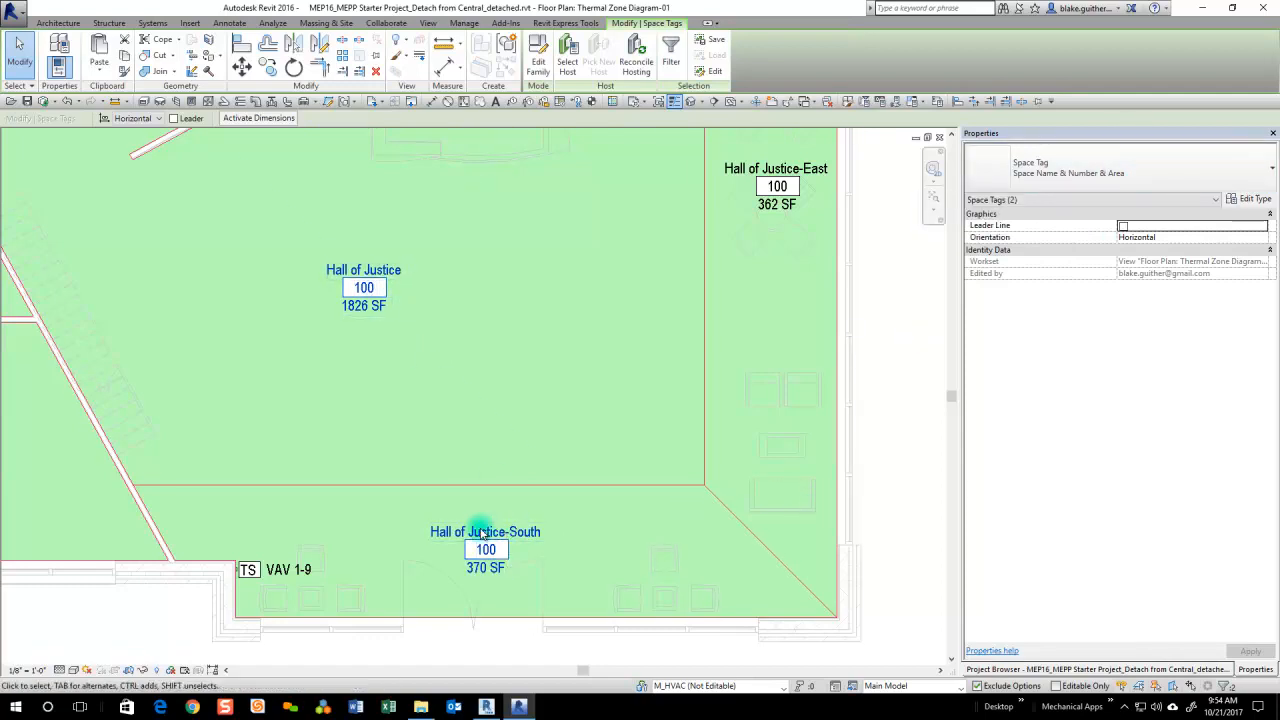
click(1120, 168)
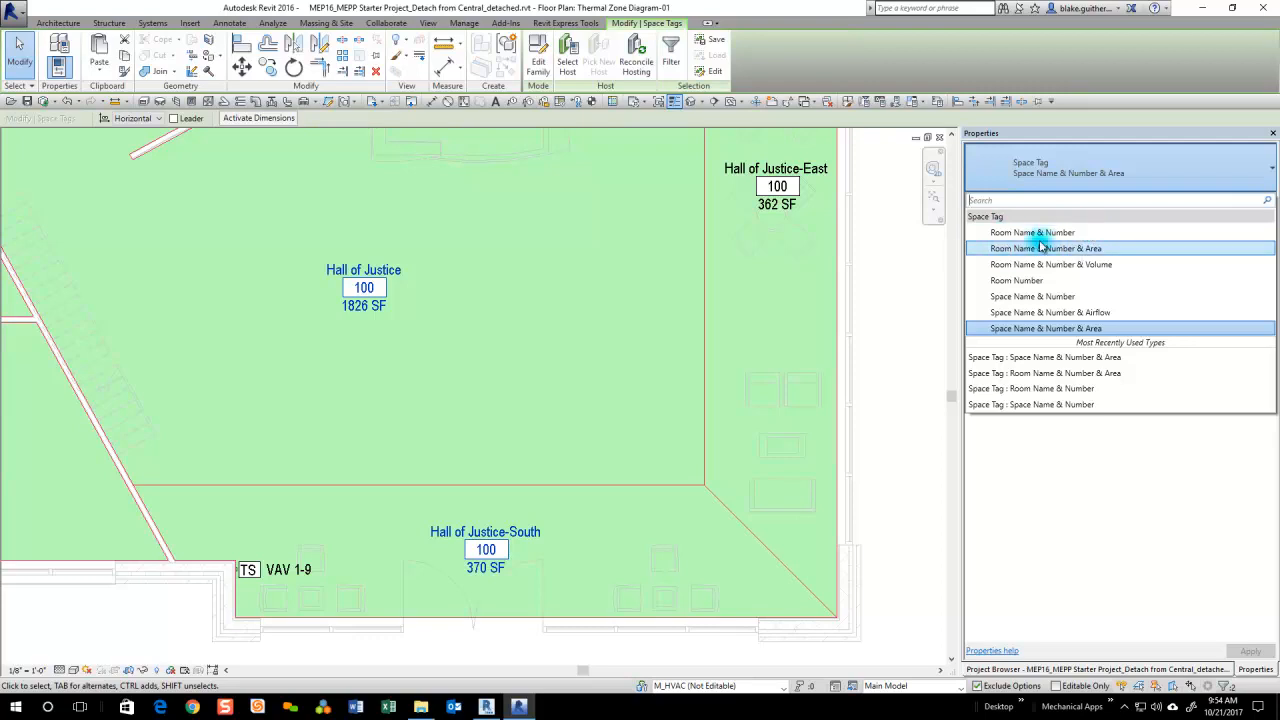
click(1072, 234)
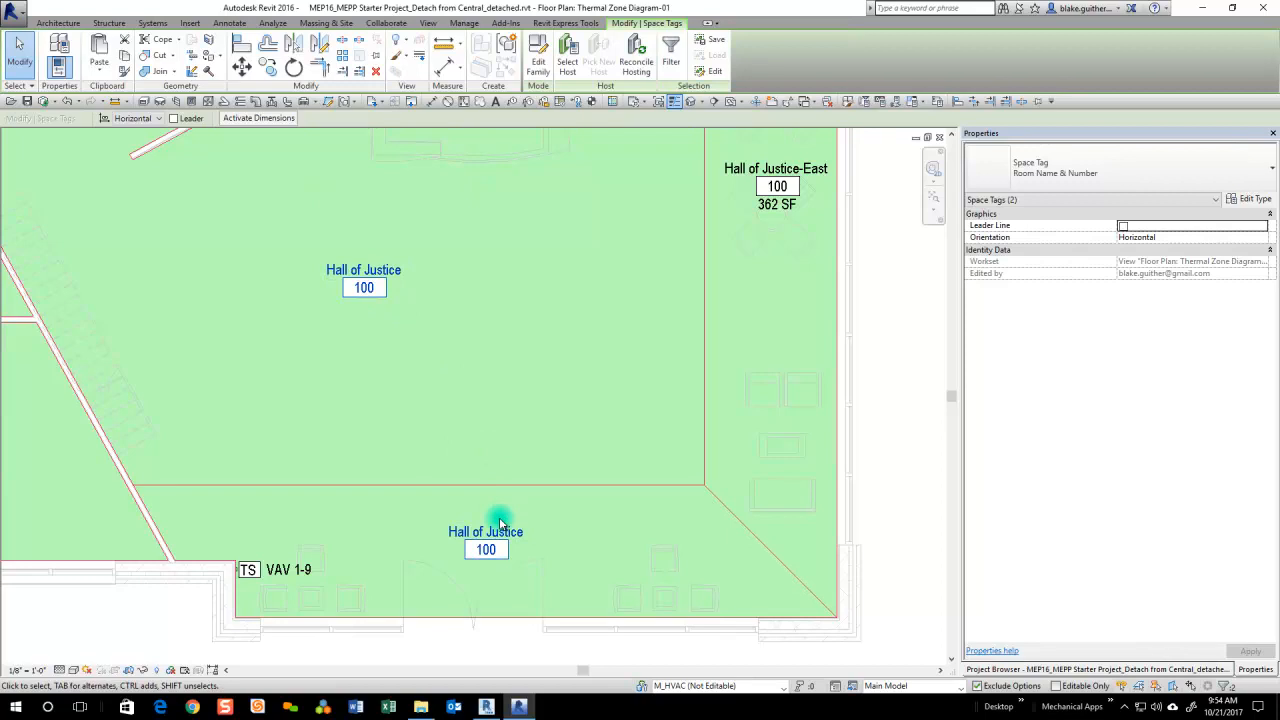
click(355, 357)
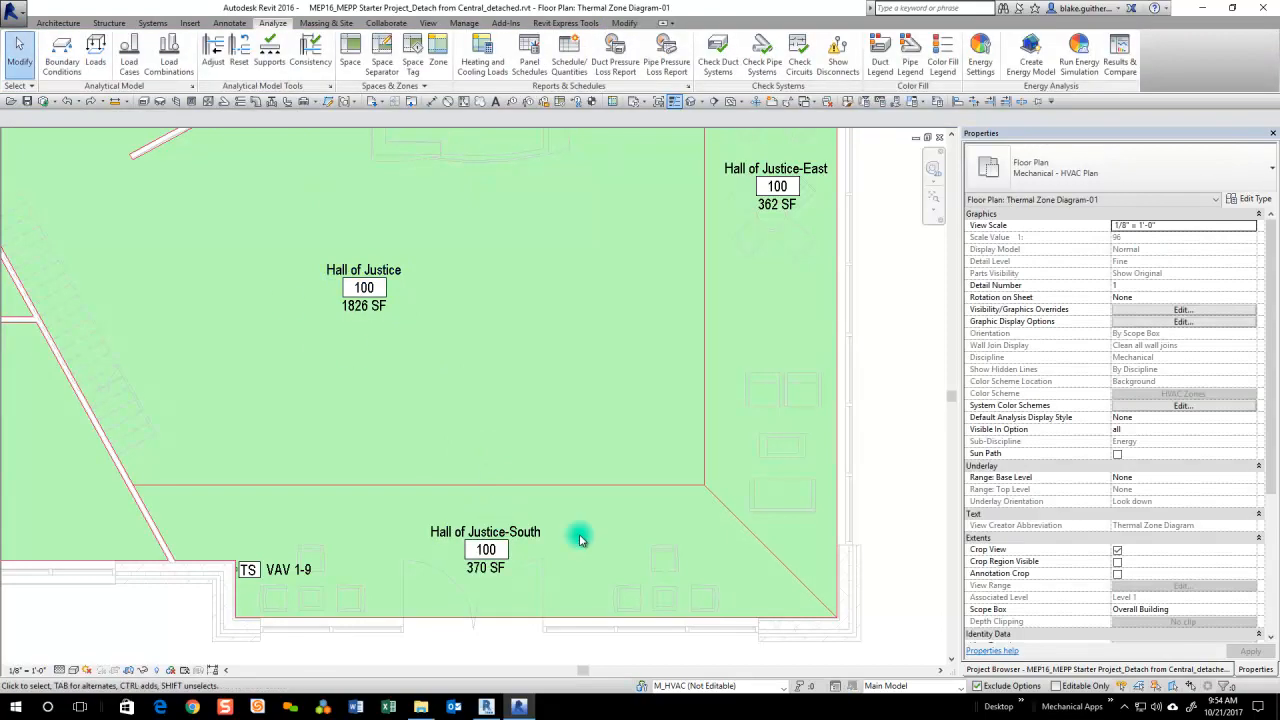
- Set the upper limit of the Hall of Justice-East and Hall of Justice-South spaces to Level 2
scroll(500, 530, down, 1)
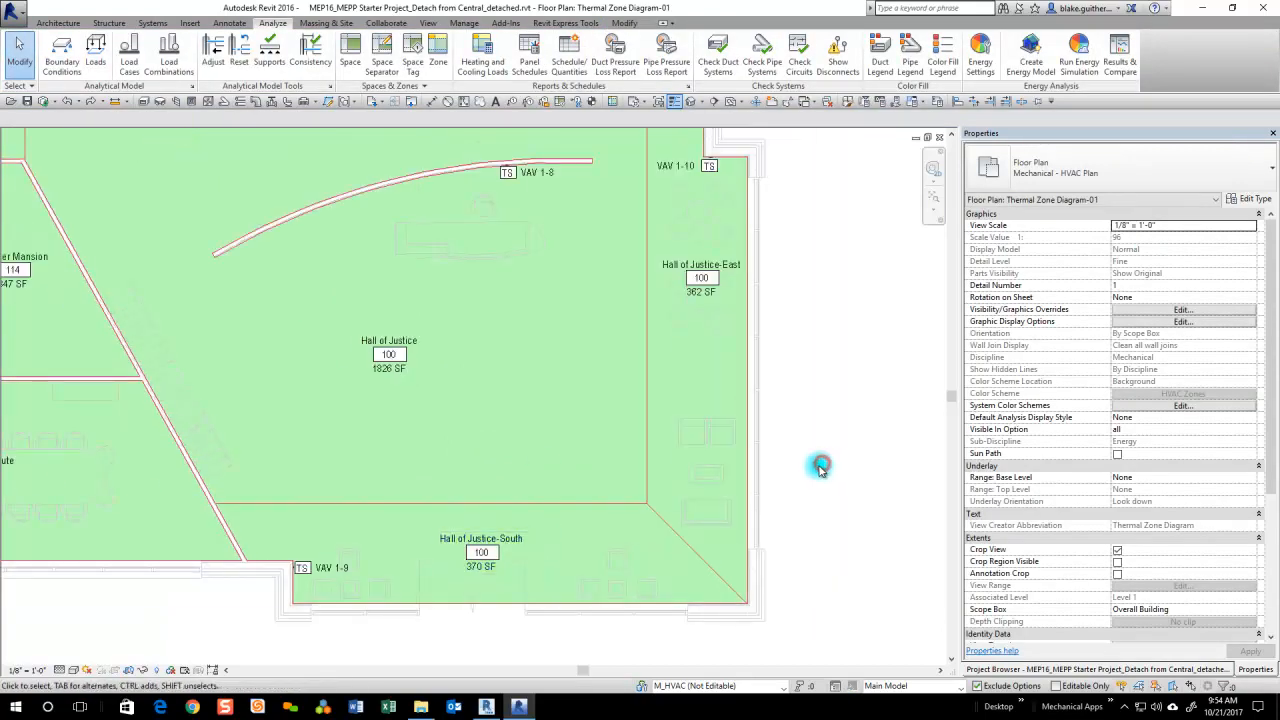
scroll(777, 546, down, 1)
scroll(558, 588, up, 2)
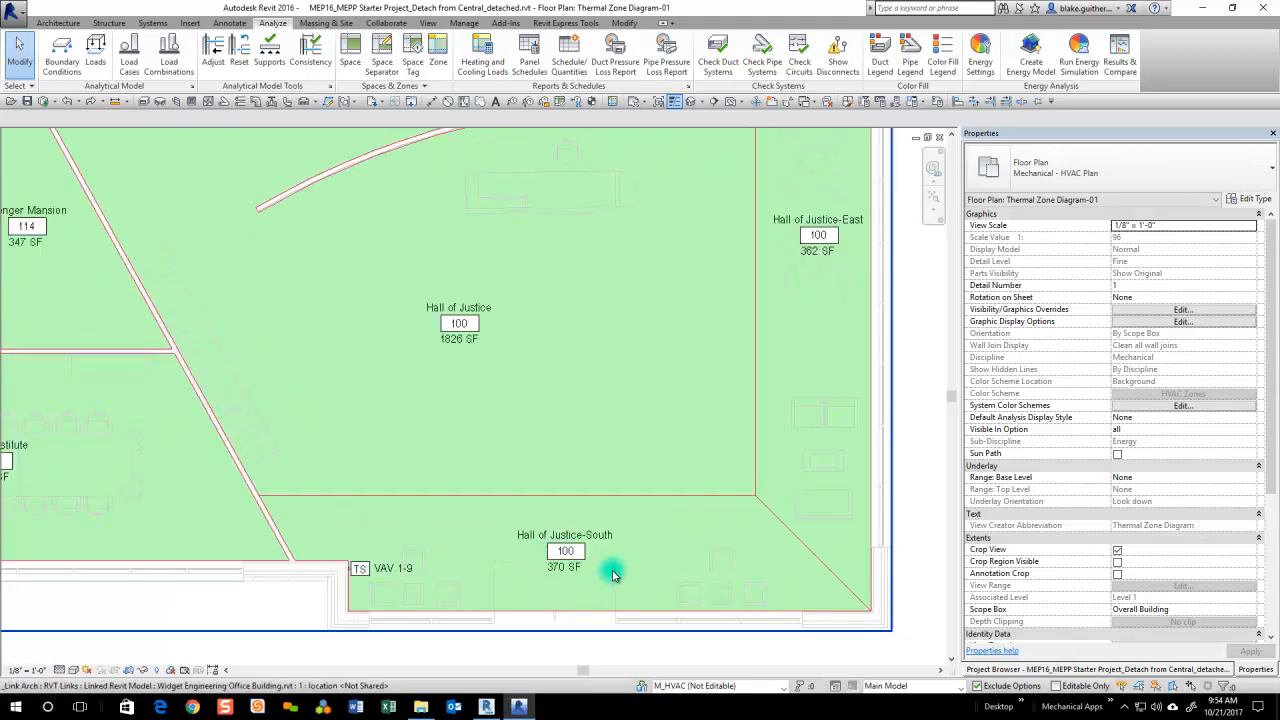
scroll(645, 567, down, 2)
scroll(657, 569, down, 1)
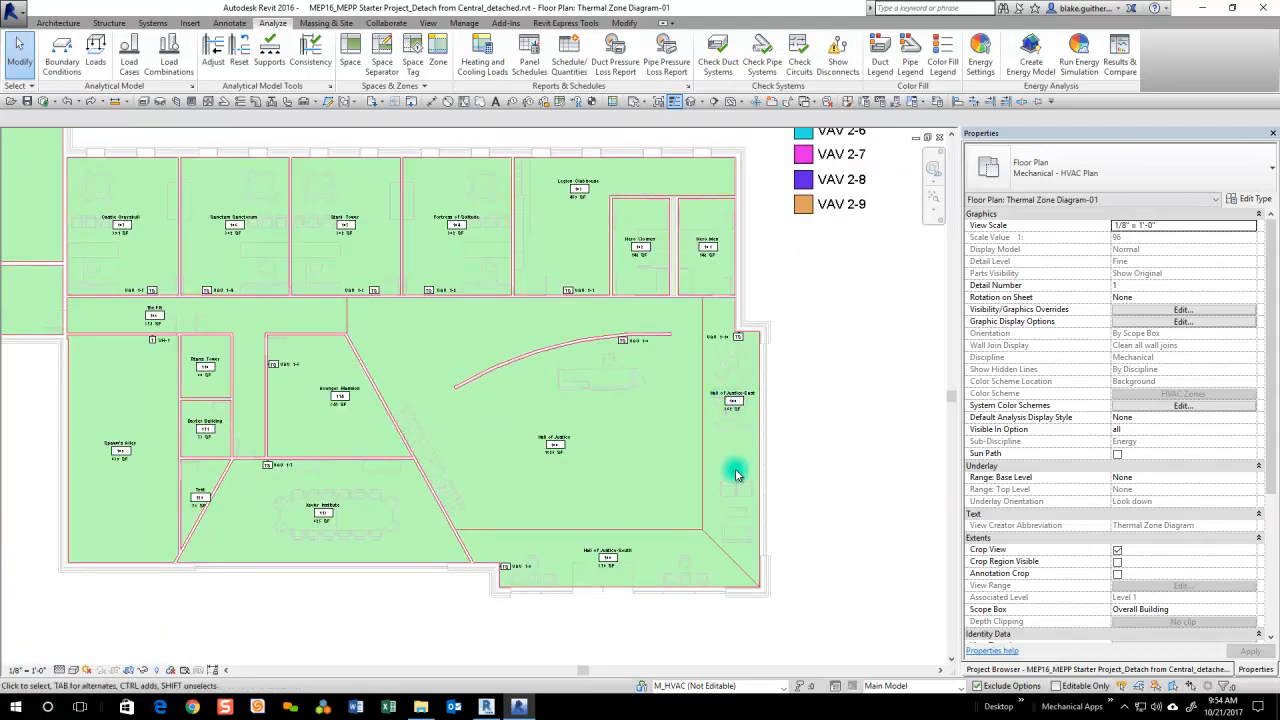
click(727, 556)
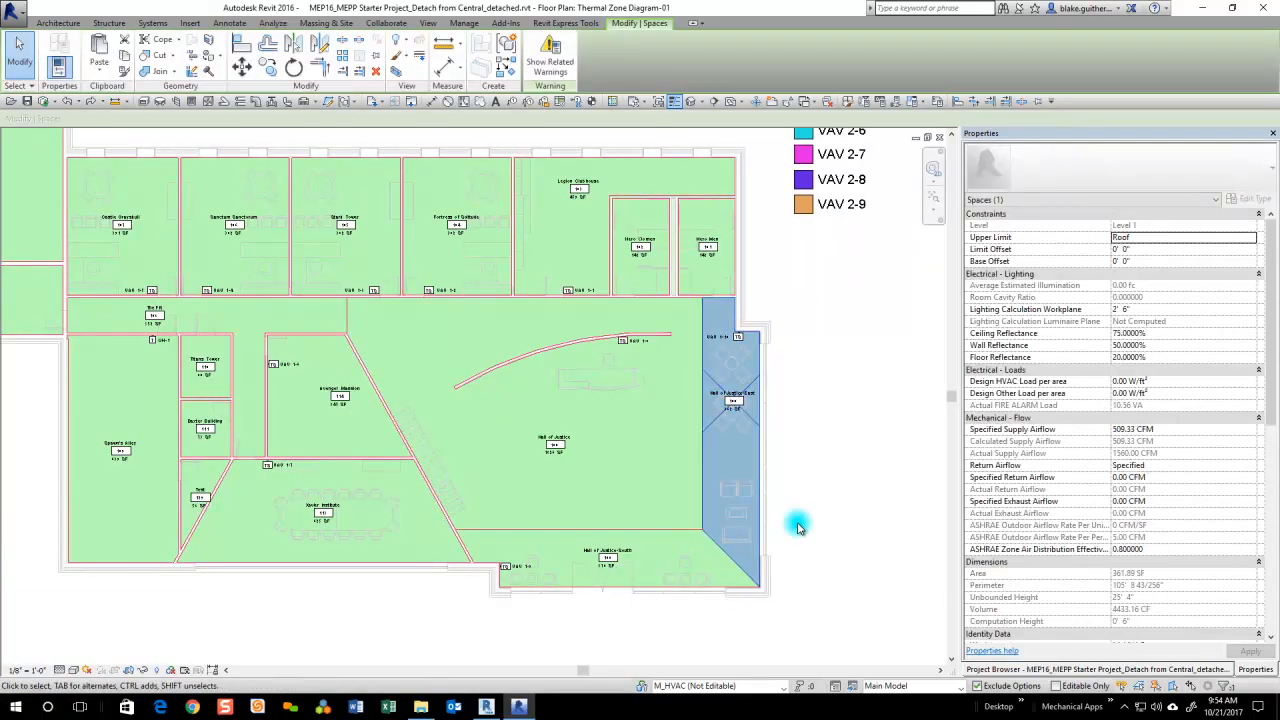
ctrl+click(702, 588)
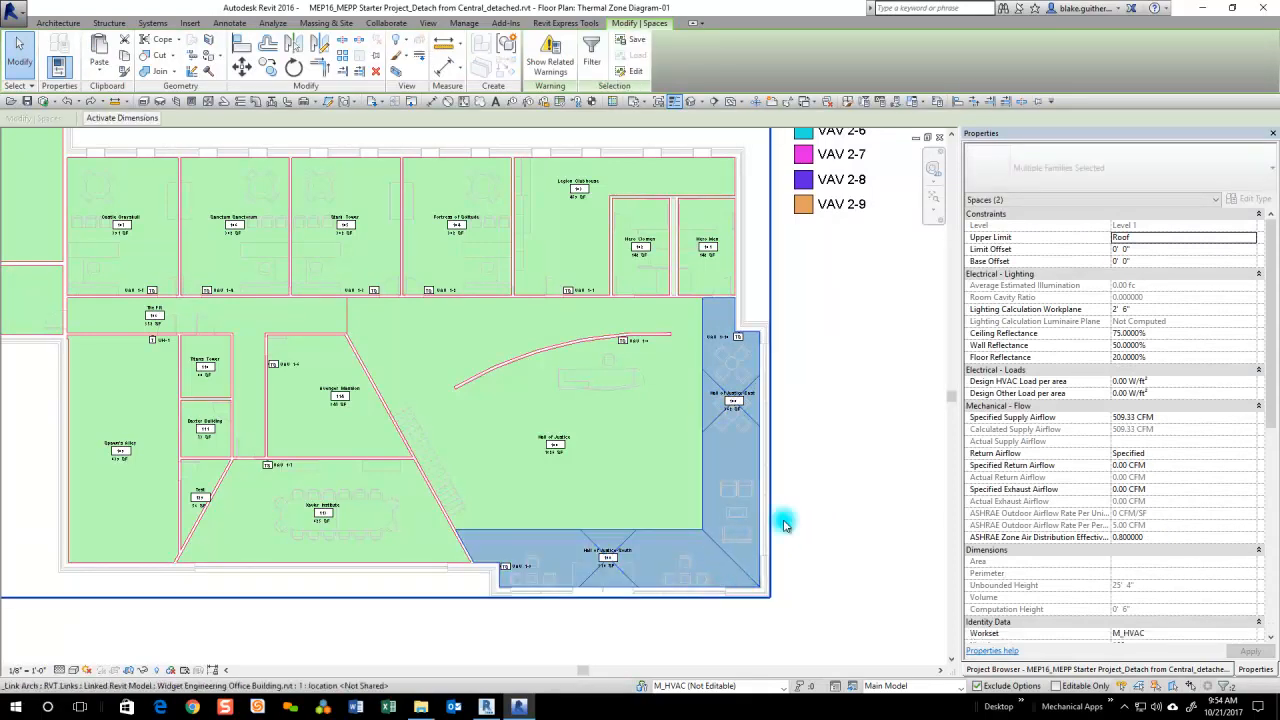
click(1252, 238)
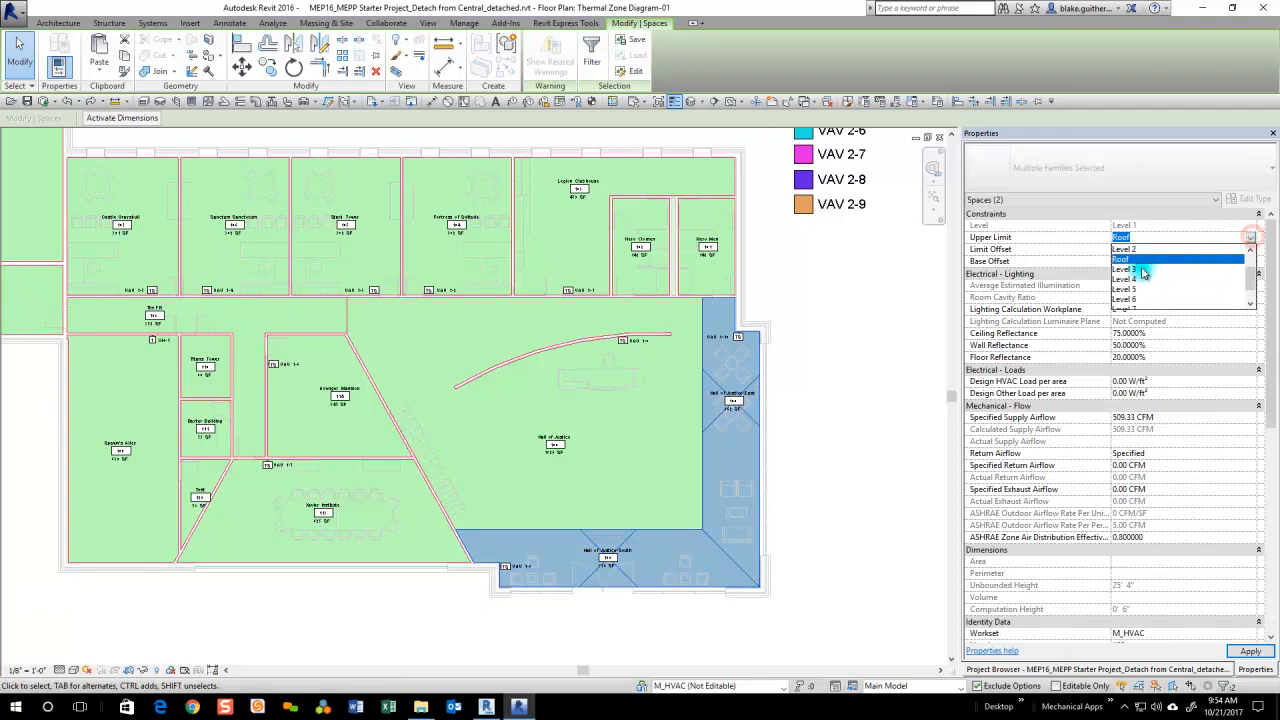
click(1130, 249)
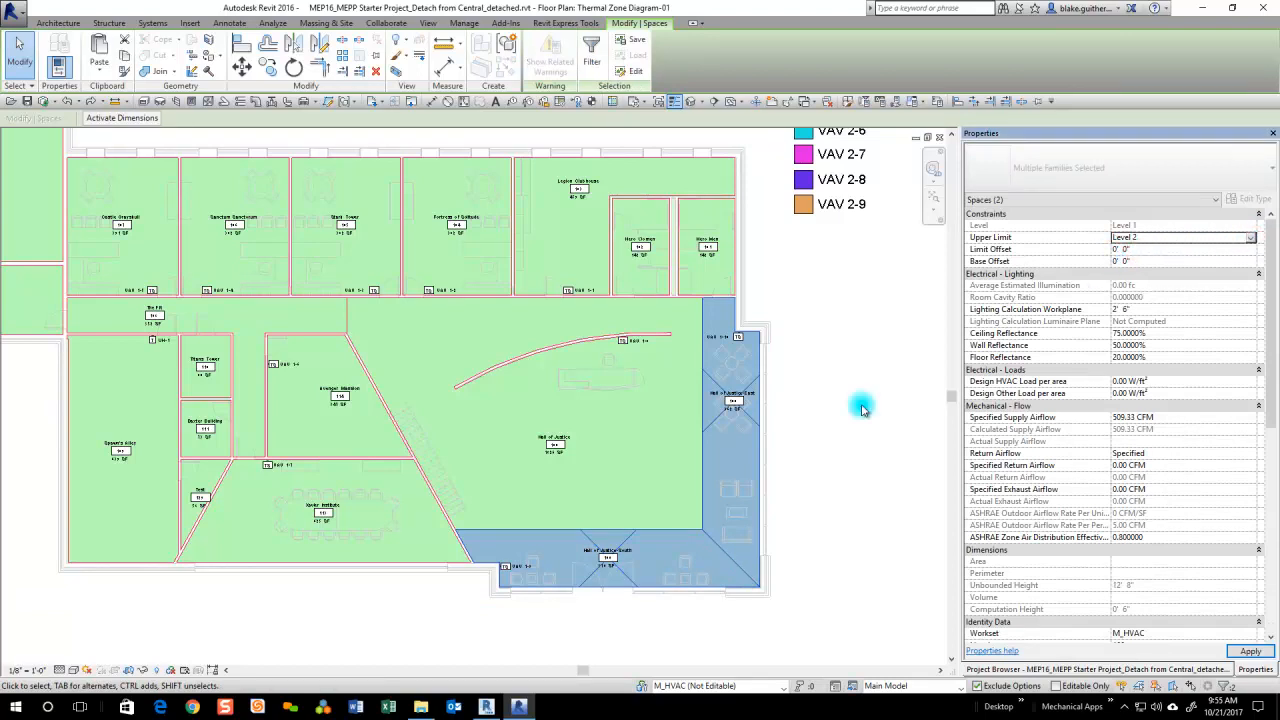
click(808, 430)
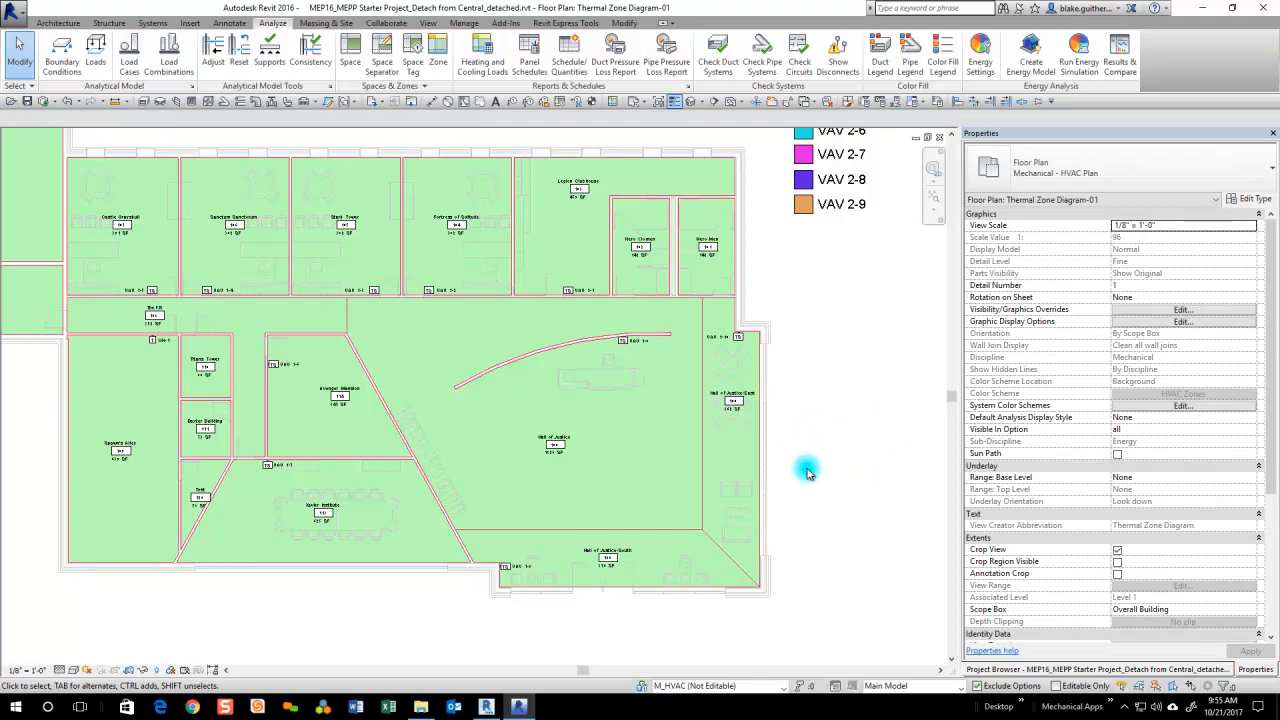
- Create an HVAC zone from the Hall of Justice-East and Hall of Justice-South spaces
scroll(806, 466, down, 4)
middle_drag(811, 471, 811, 494)
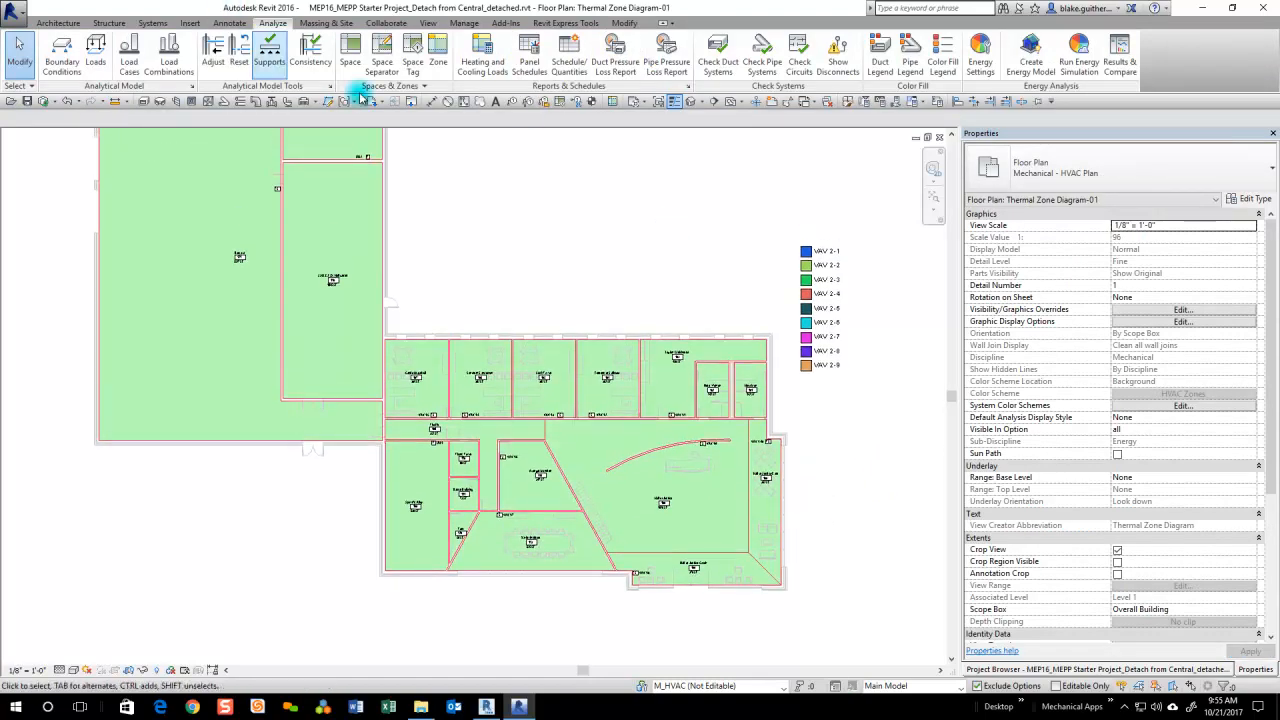
click(436, 48)
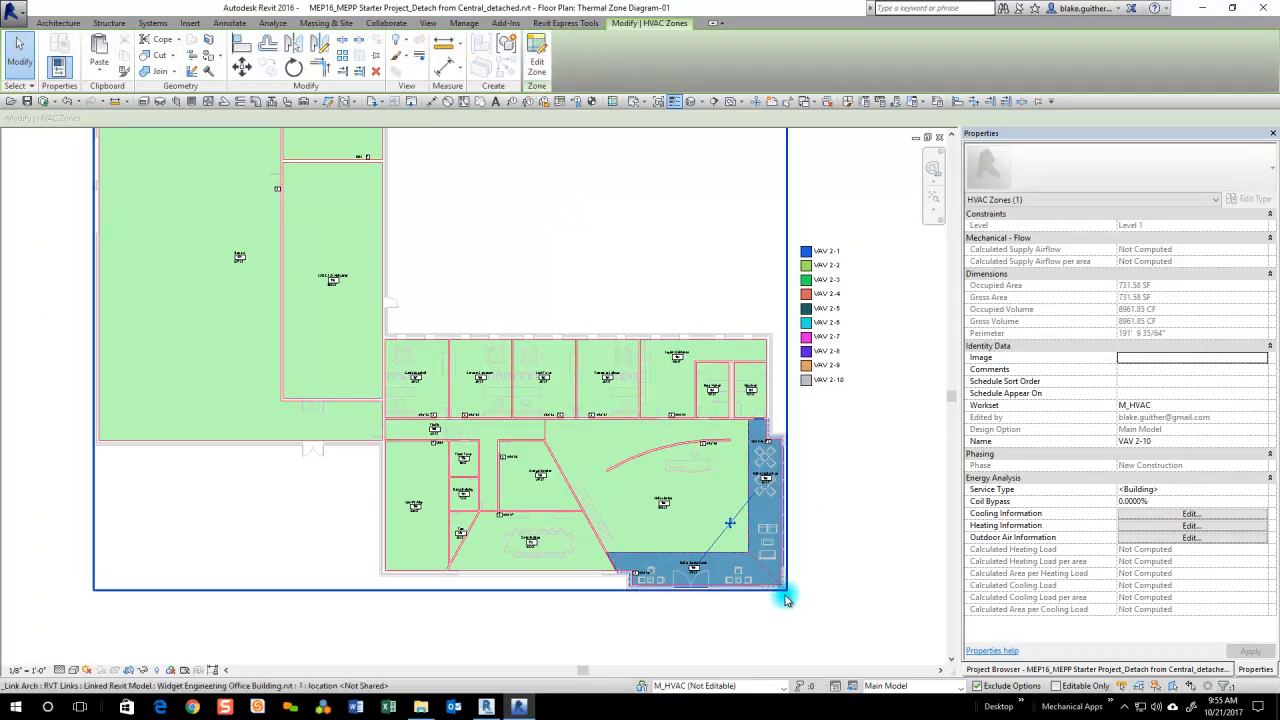
- Add the central Hall of Justice space to the new HVAC zone and finish editing the zone
scroll(782, 586, up, 3)
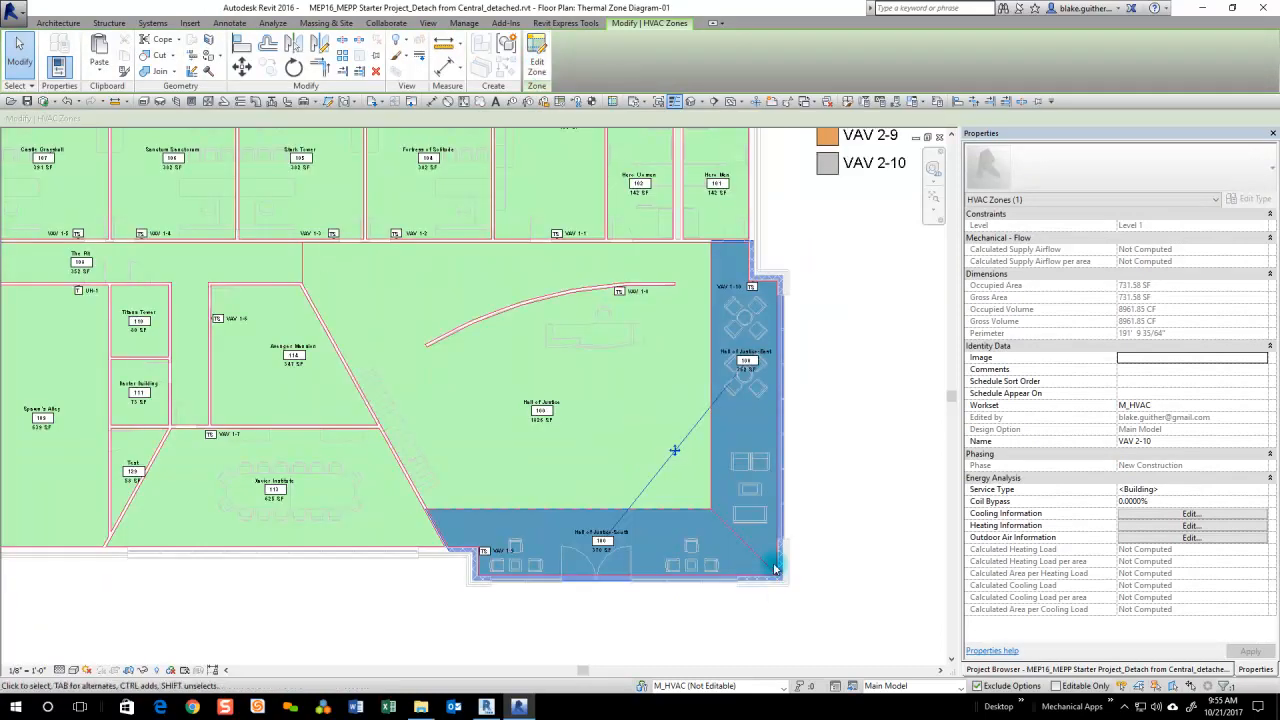
click(537, 50)
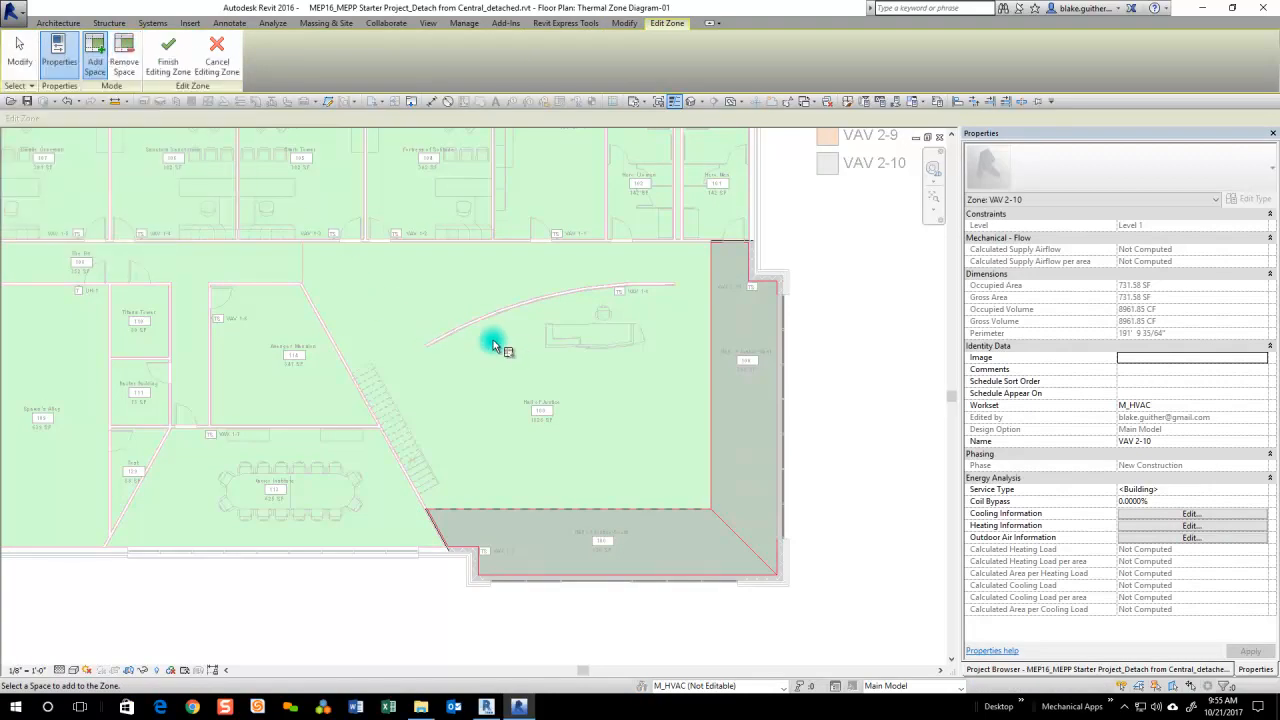
click(670, 509)
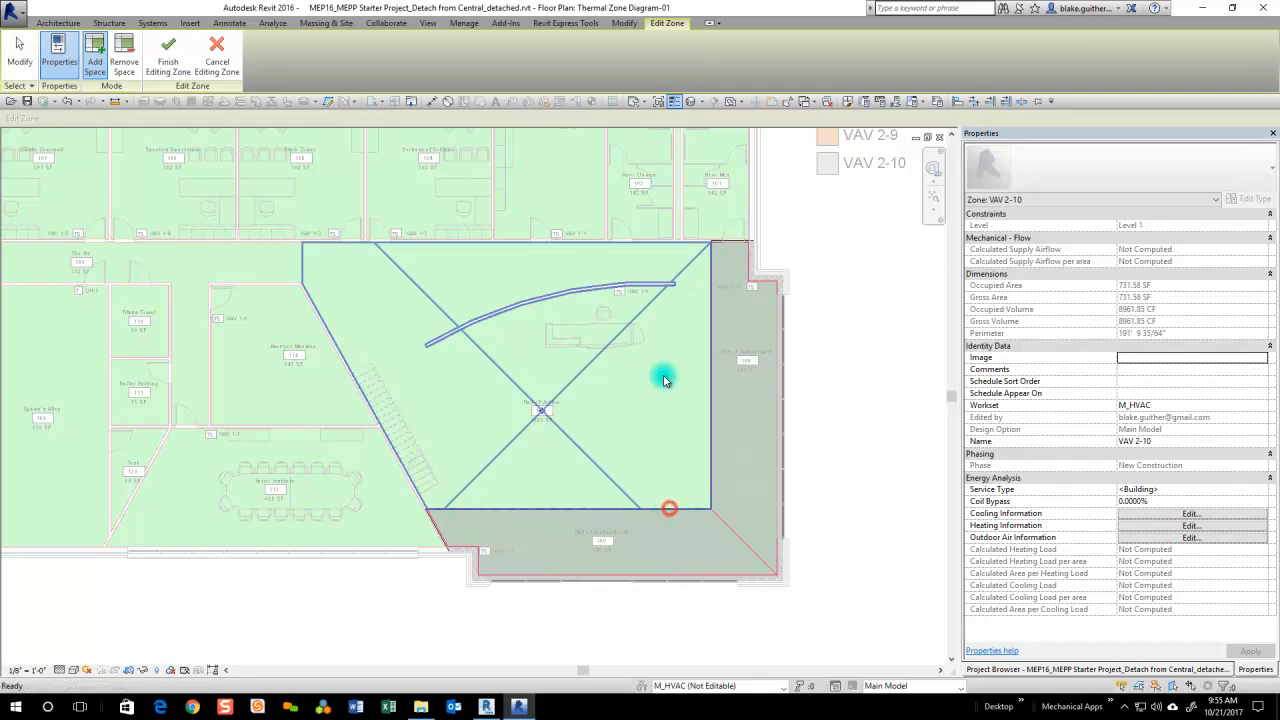
click(95, 58)
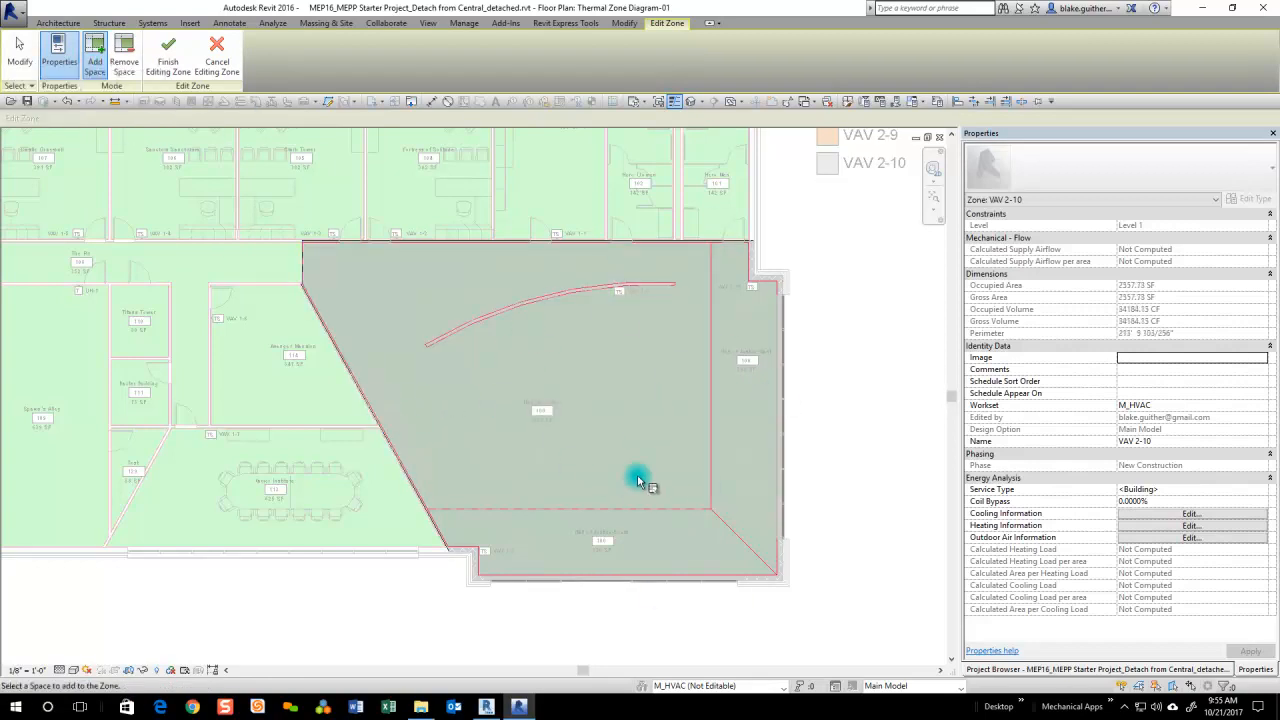
click(168, 58)
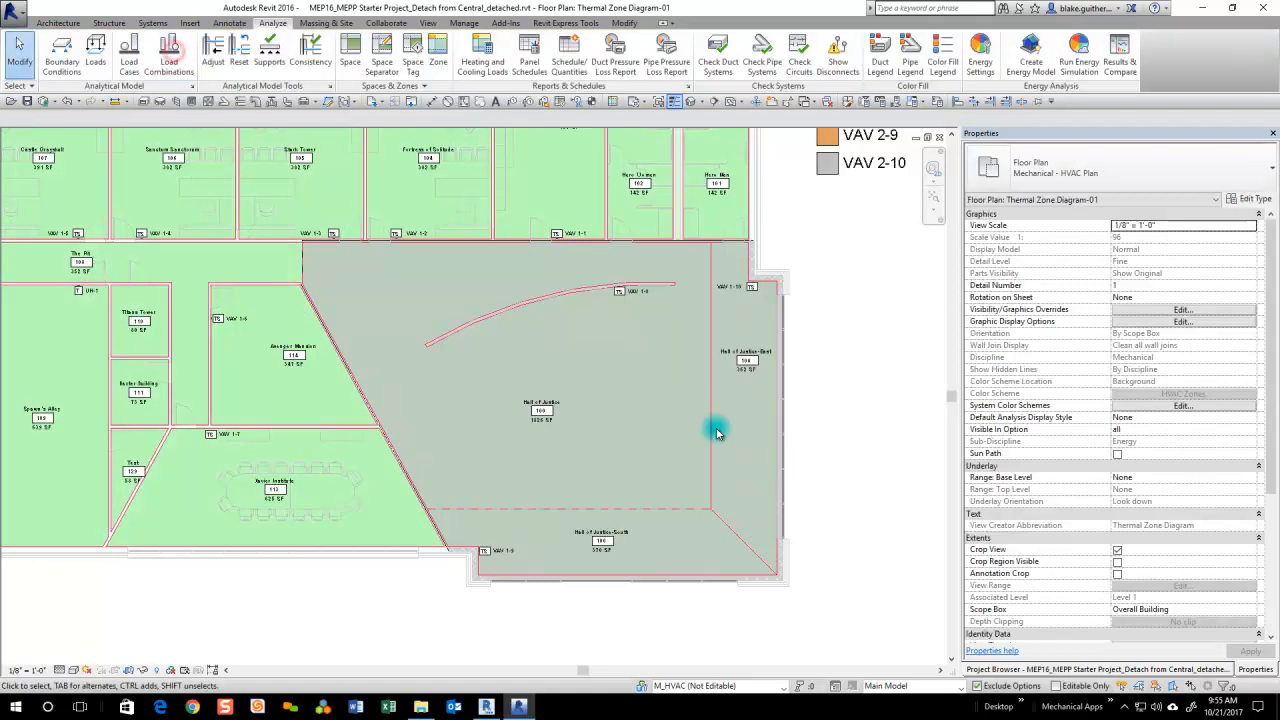
- Edit the HVAC zone again and remove the Hall of Justice, Hall of Justice-East and Hall of Justice-South spaces from it
click(786, 524)
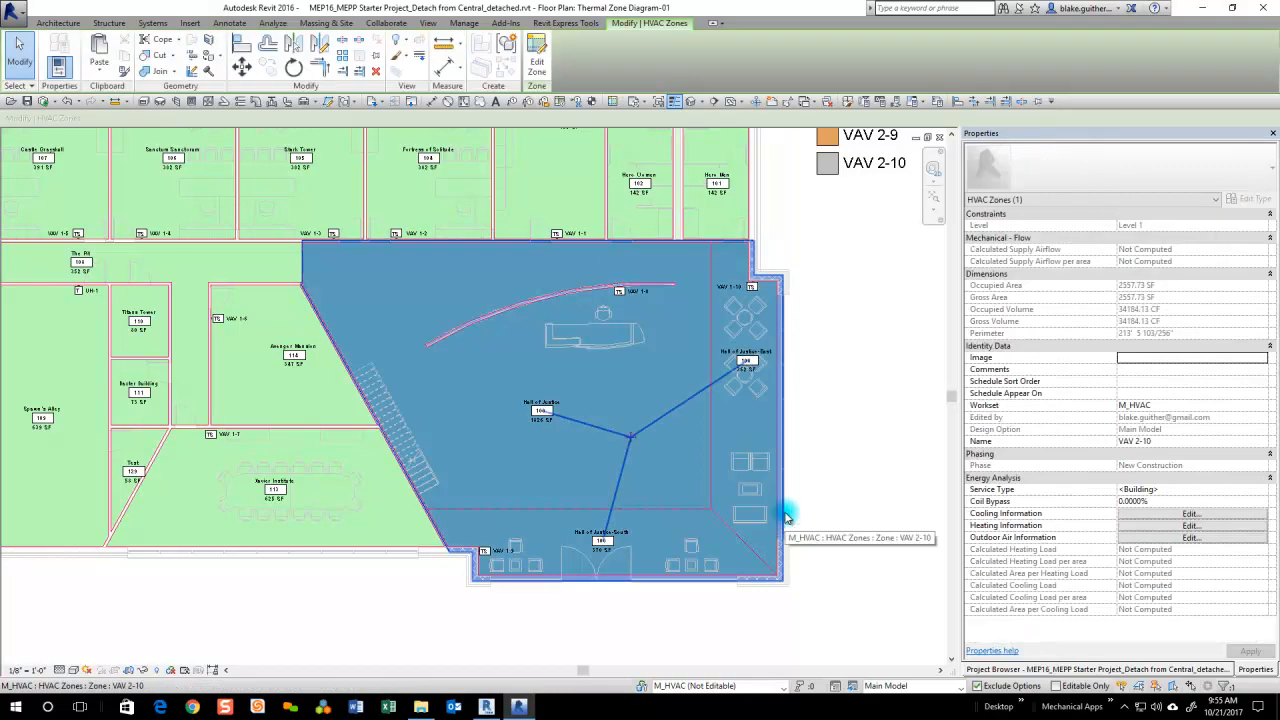
click(537, 62)
click(124, 58)
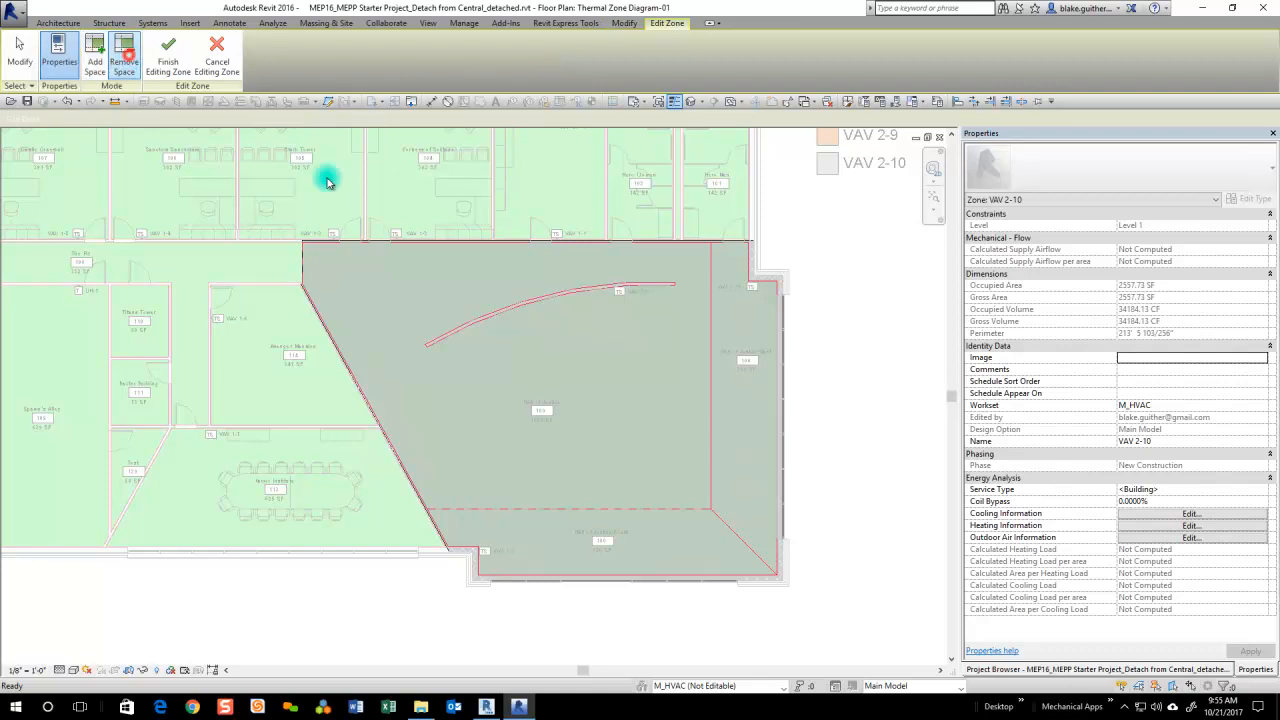
drag(838, 397, 590, 322)
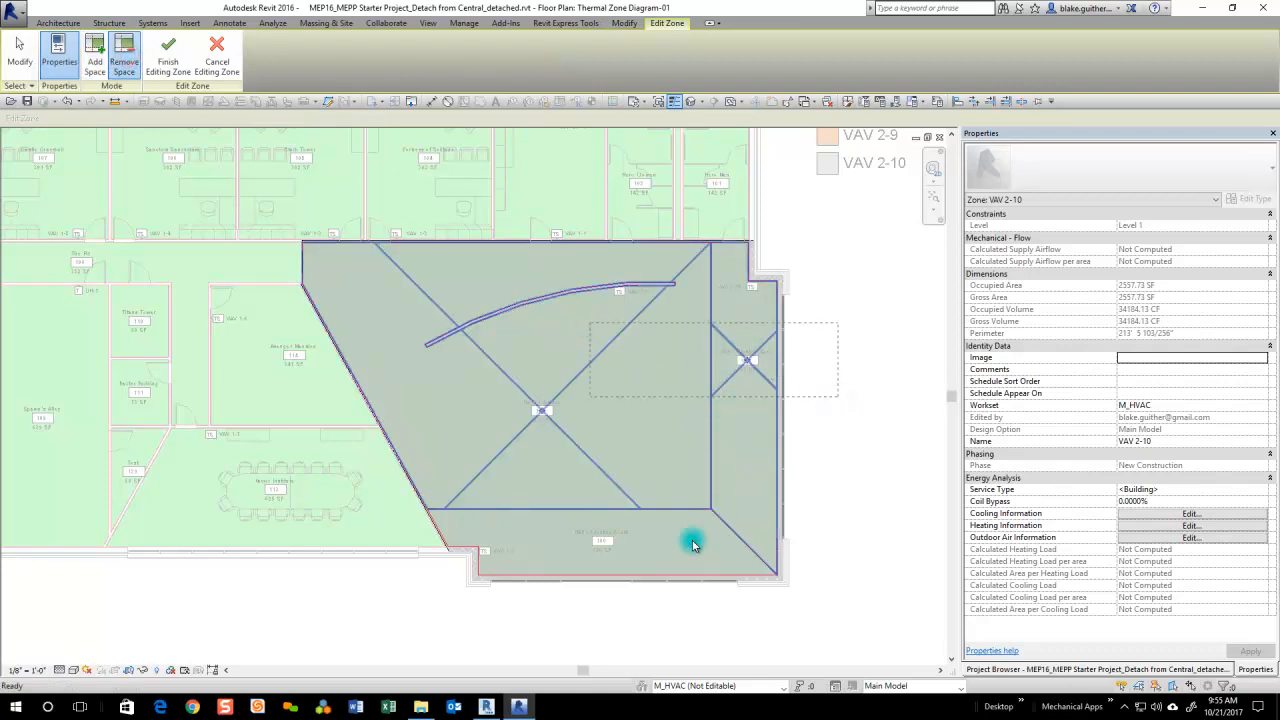
scroll(680, 590, up, 1)
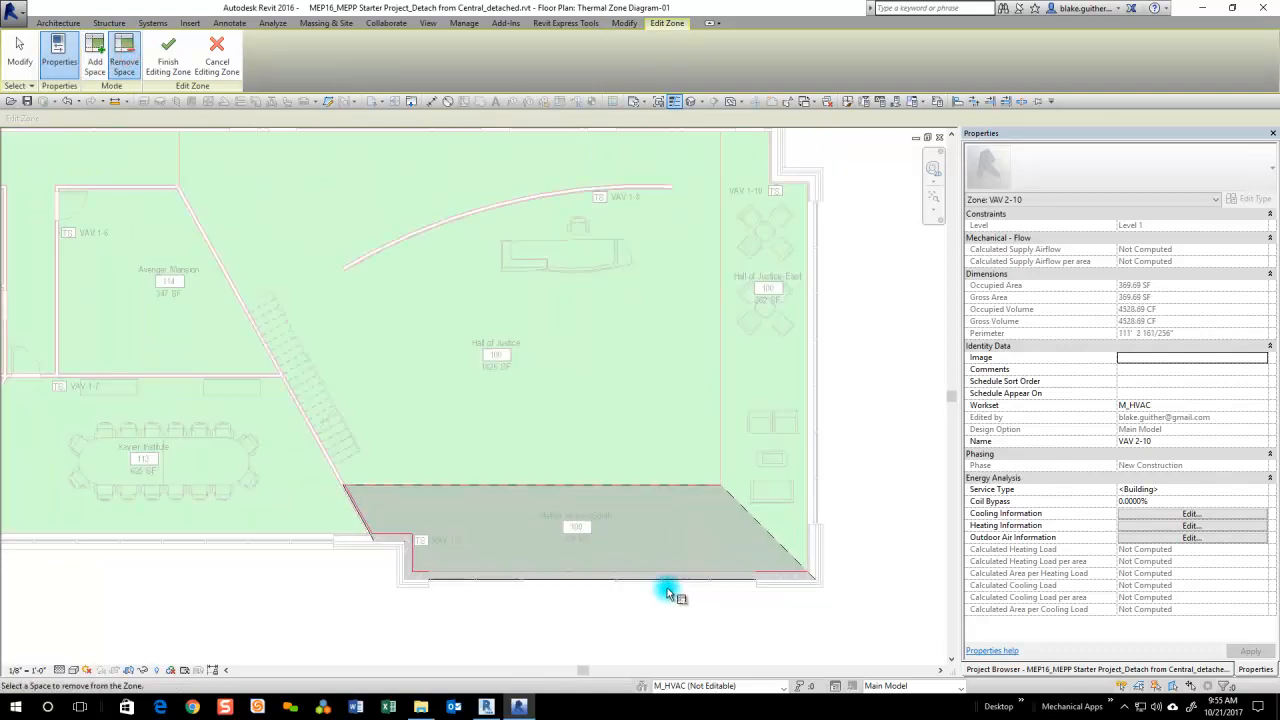
scroll(680, 590, down, 1)
drag(715, 605, 648, 566)
scroll(265, 250, up, 1)
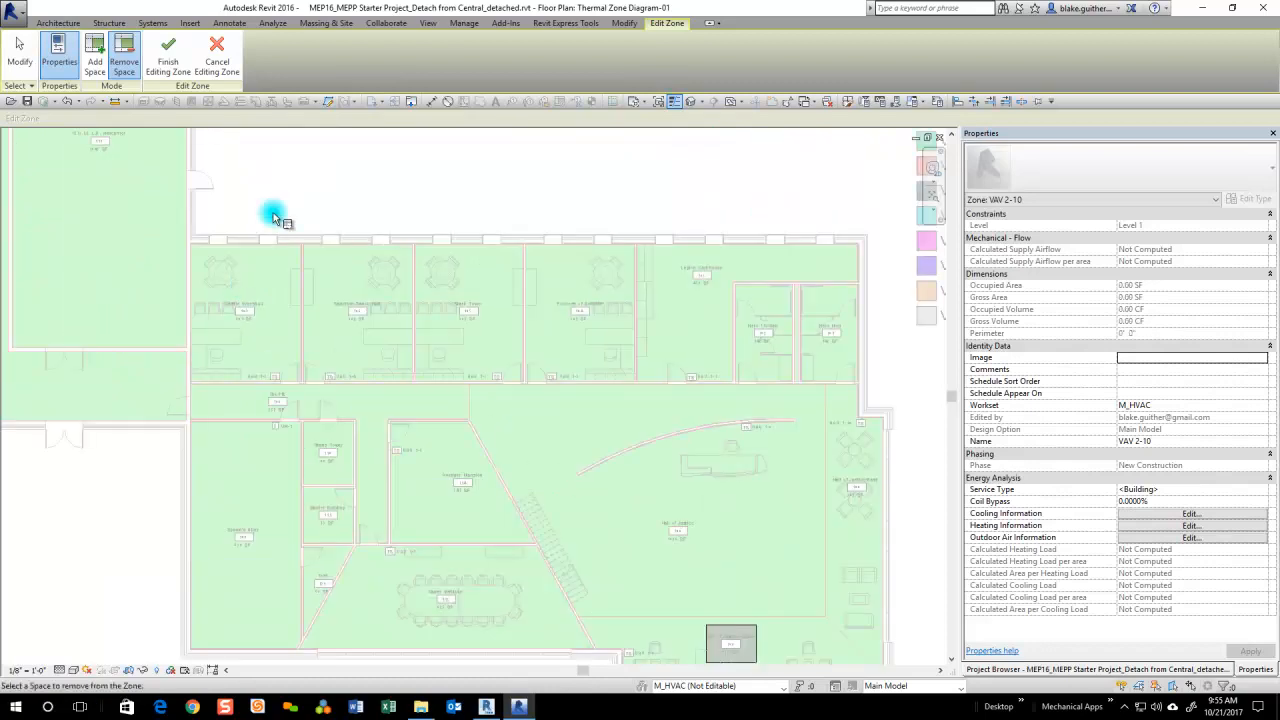
click(268, 198)
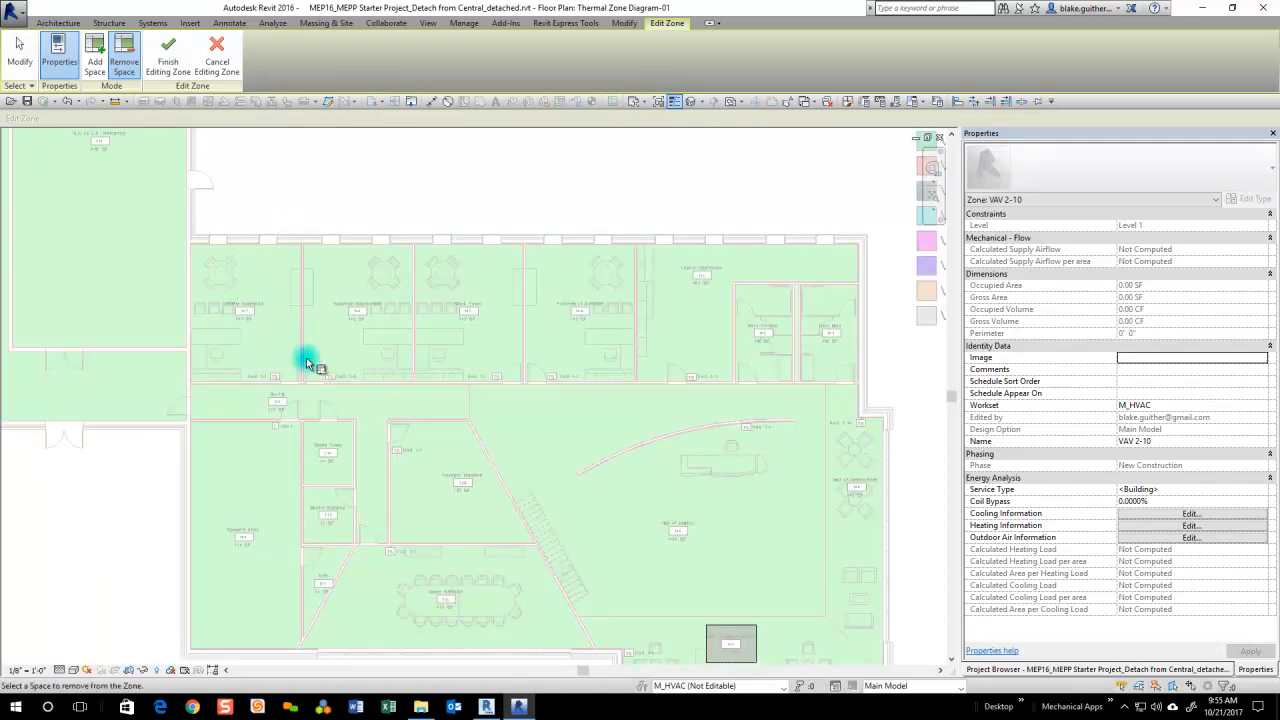
- Add the Castle Grayskull space to the emptied VAV 2-10 zone
scroll(395, 290, down, 1)
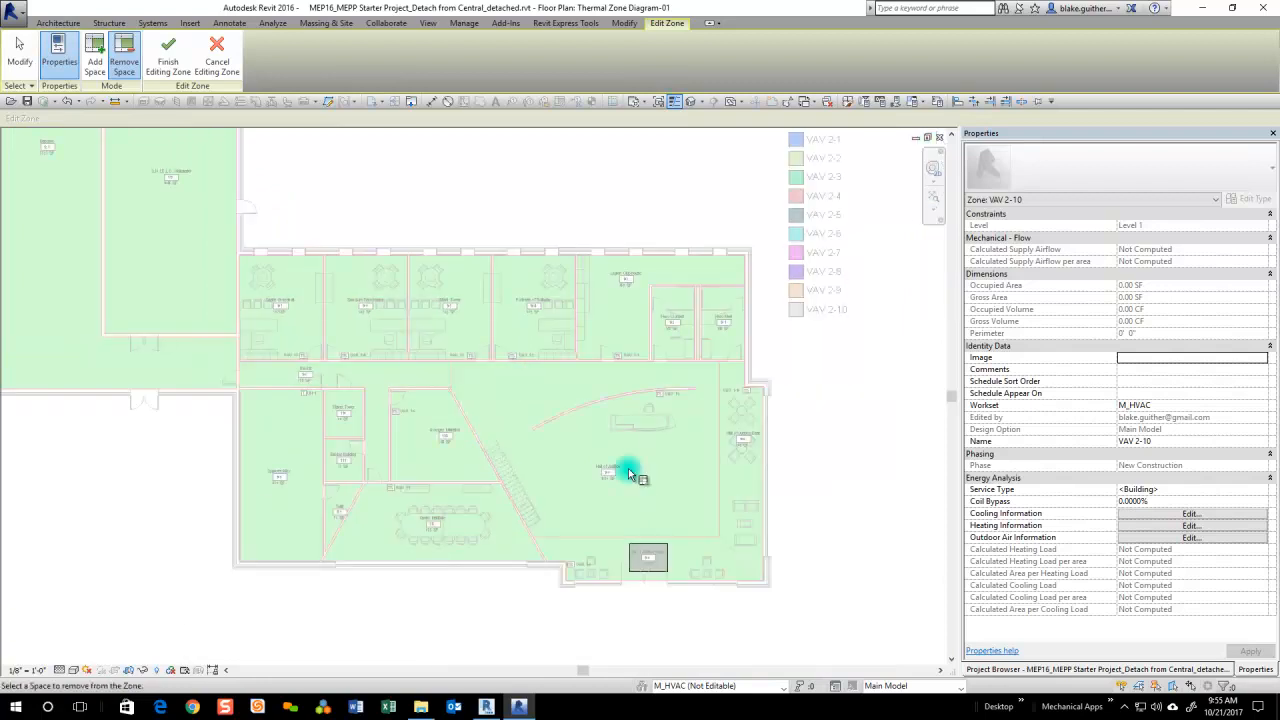
drag(734, 592, 686, 538)
click(97, 60)
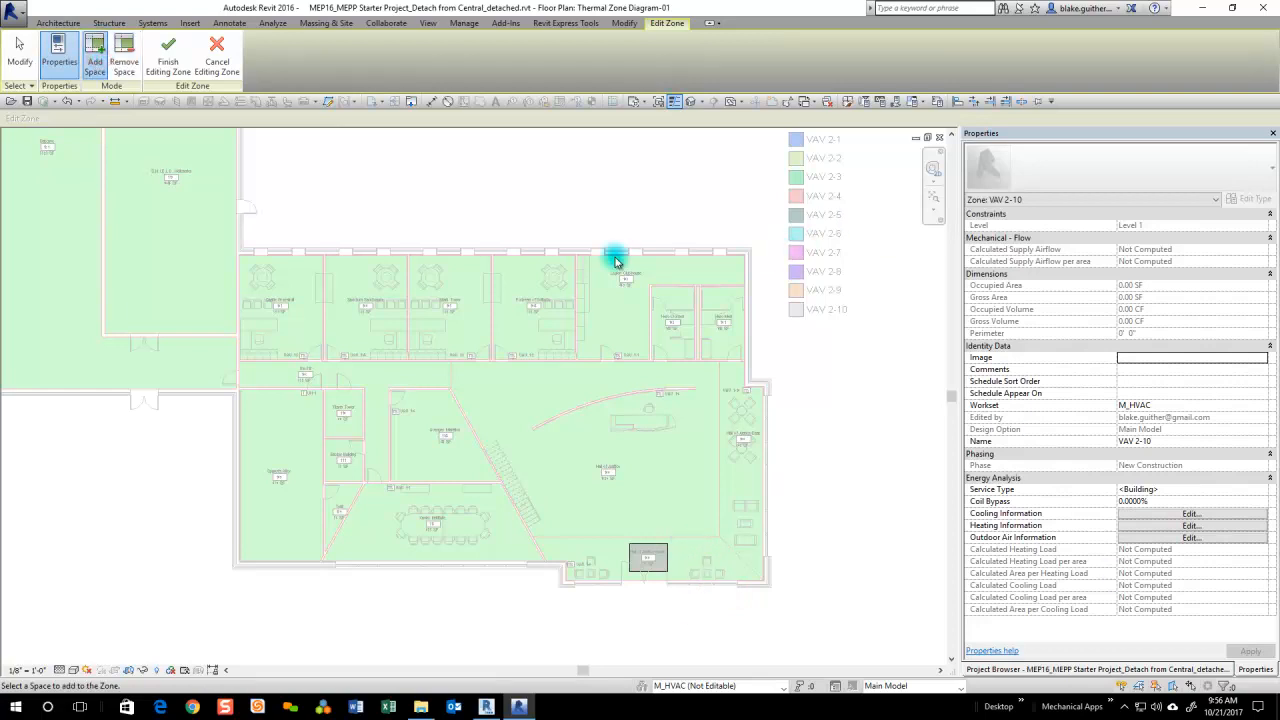
click(353, 172)
click(95, 62)
drag(305, 218, 275, 282)
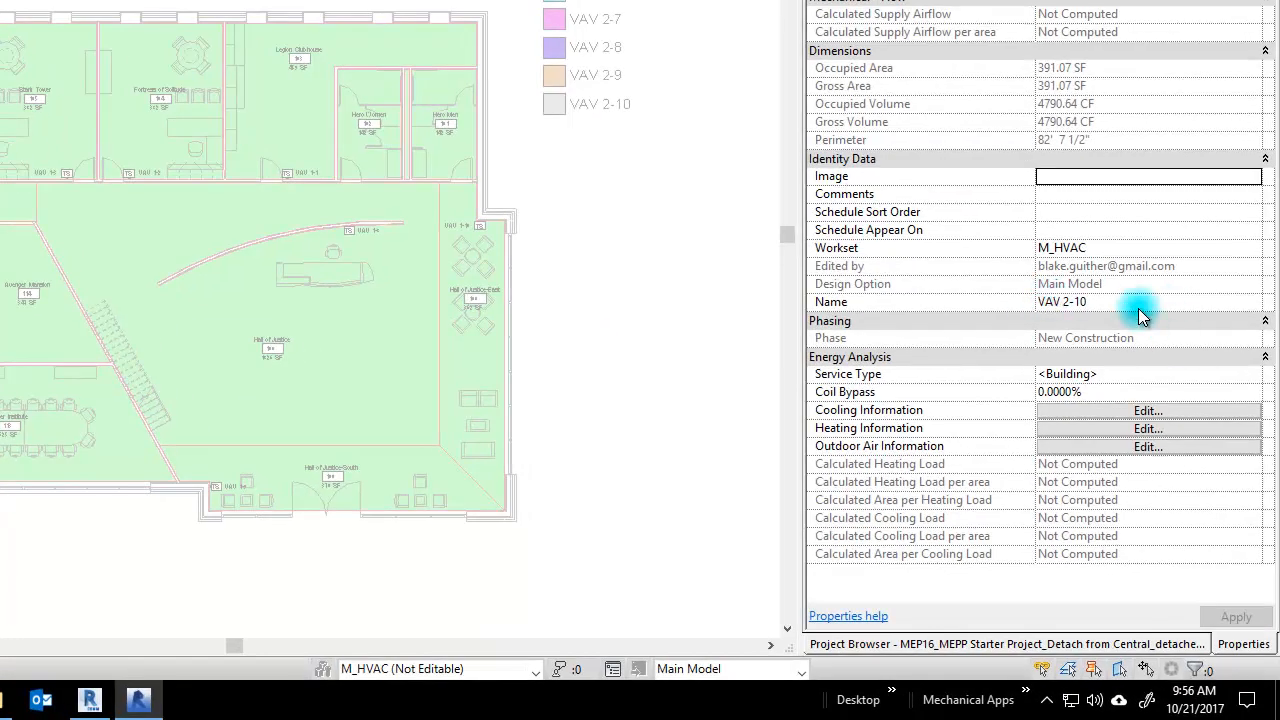
- Rename the zone as VAV 1-1 and finish editing it
click(1138, 300)
drag(1136, 300, 1060, 301)
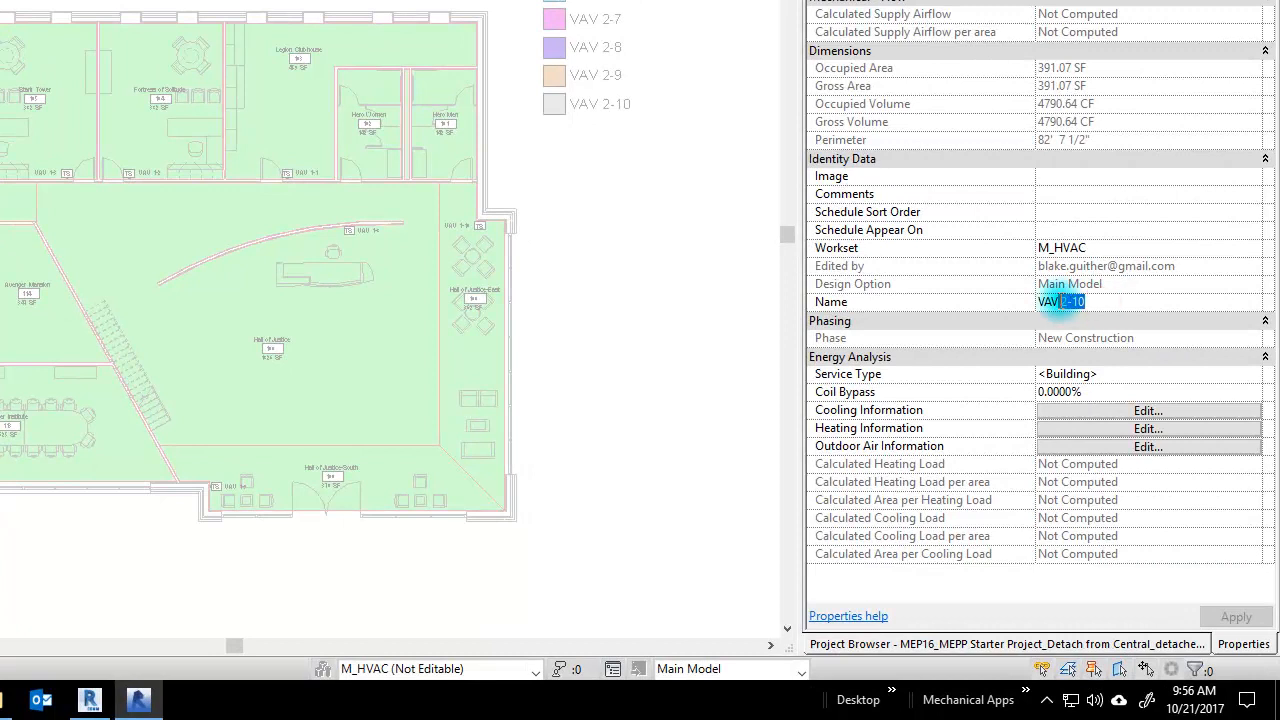
text(1-)
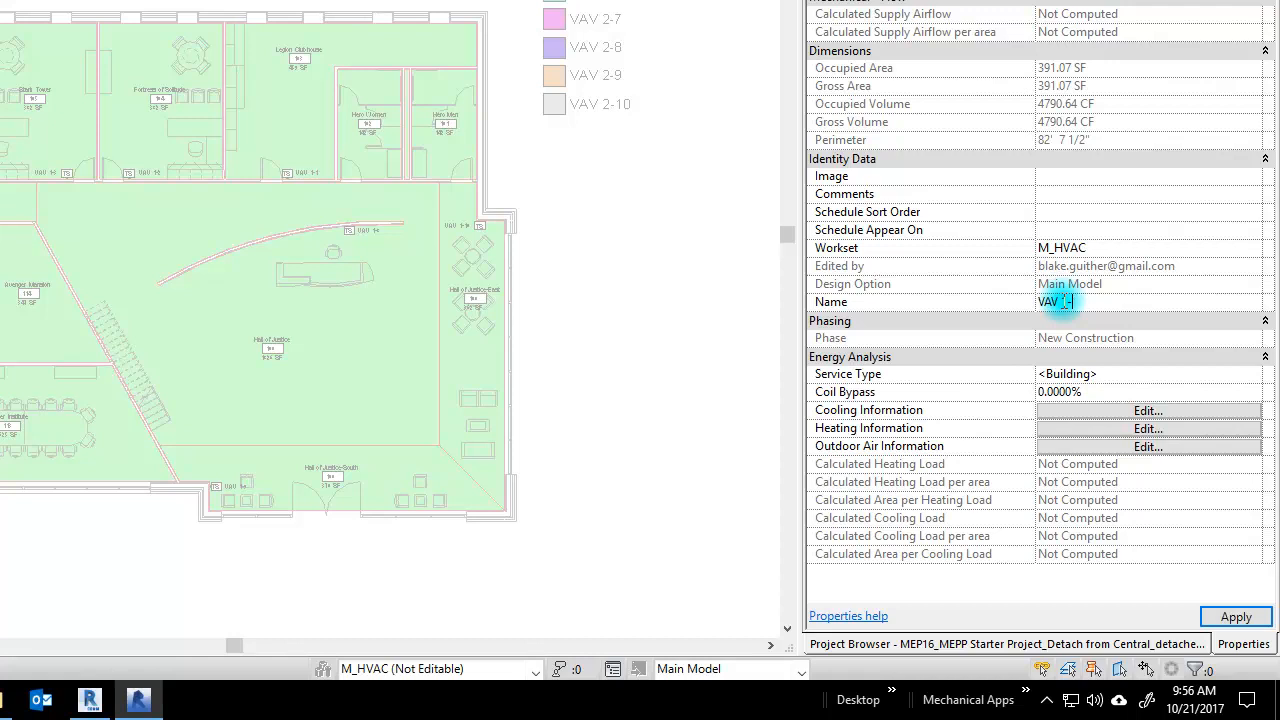
text(1)
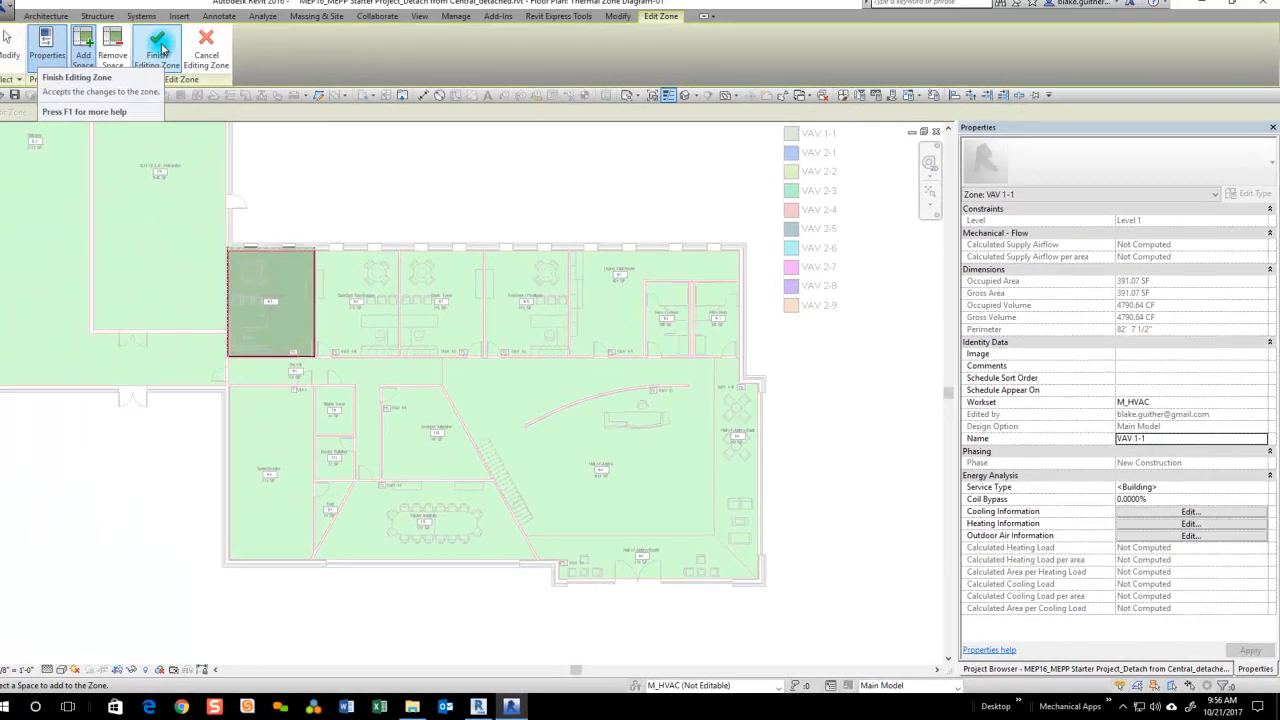
click(160, 45)
- Reopen zone VAV 1-1 for editing and add the Legion Clubhouse space to it
scroll(305, 222, up, 1)
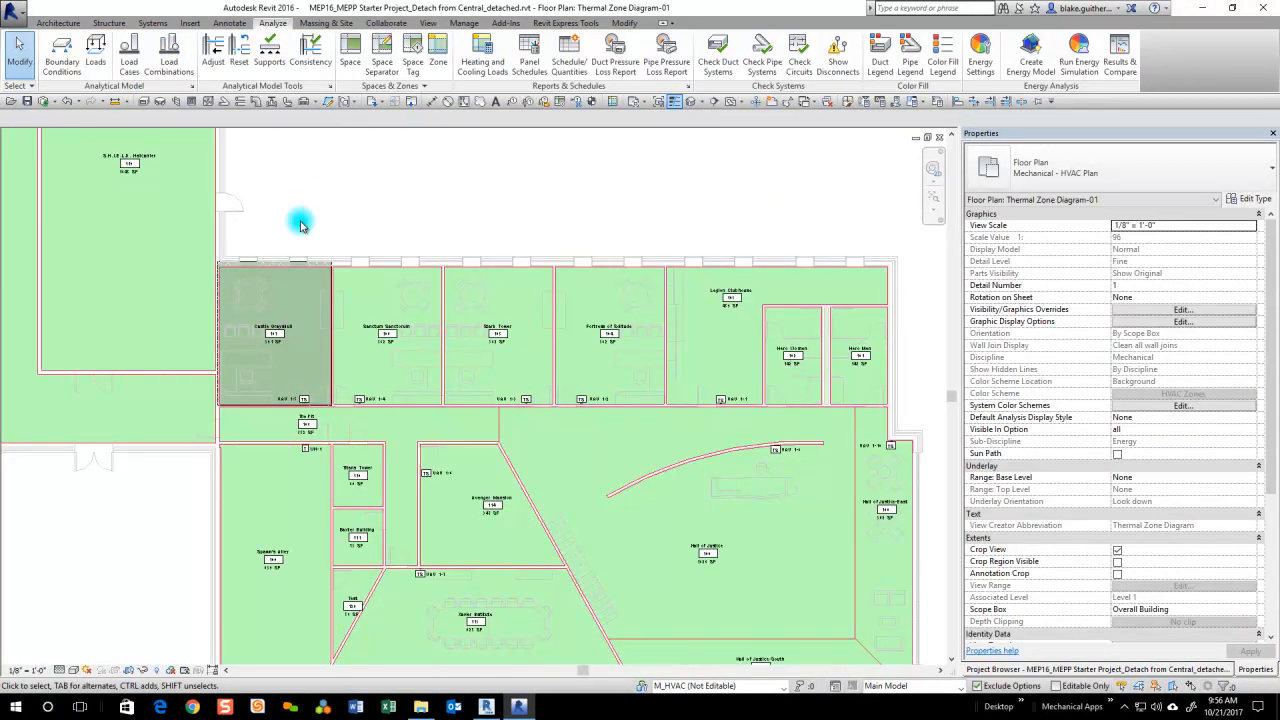
scroll(305, 222, down, 1)
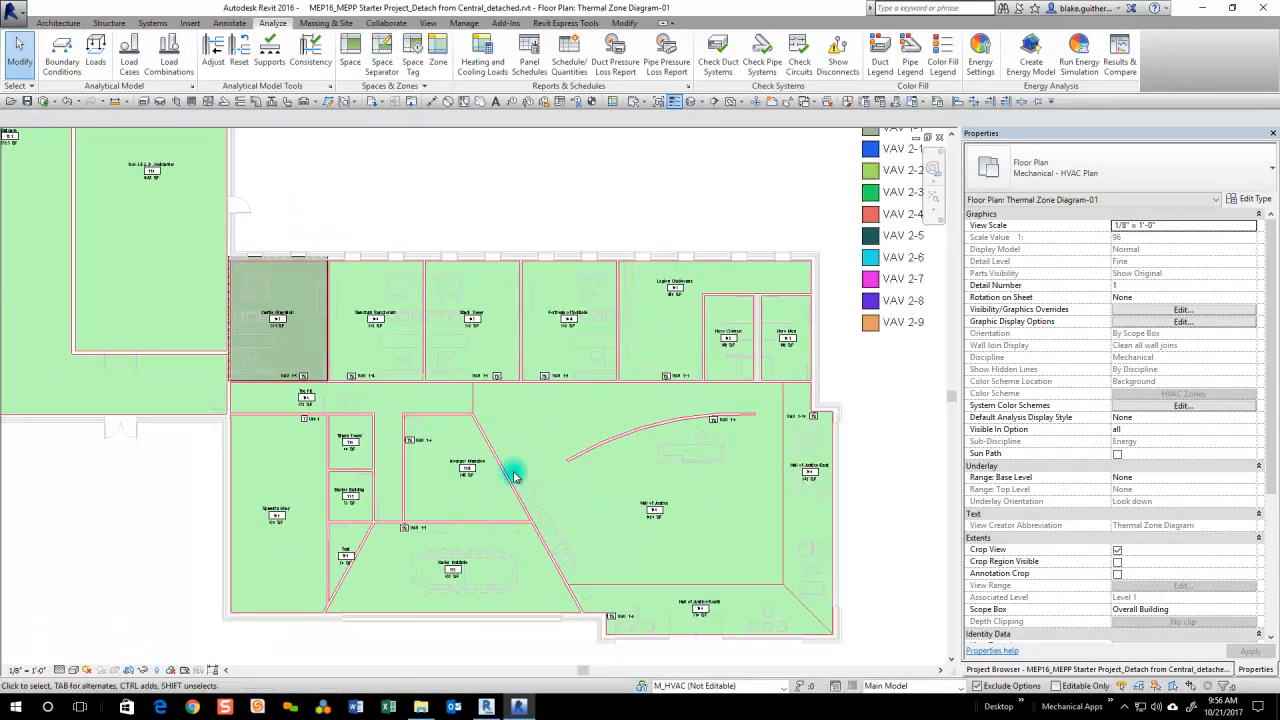
scroll(285, 365, up, 1)
scroll(318, 390, up, 1)
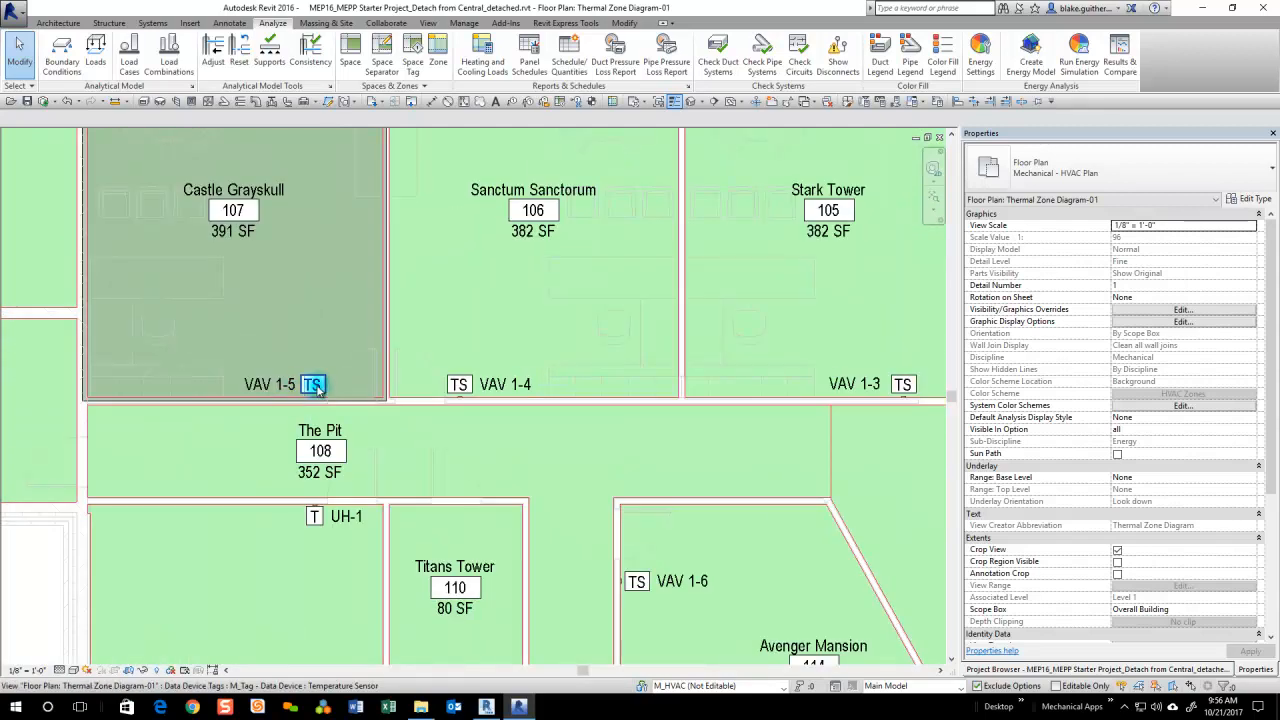
scroll(257, 380, down, 1)
scroll(248, 387, down, 1)
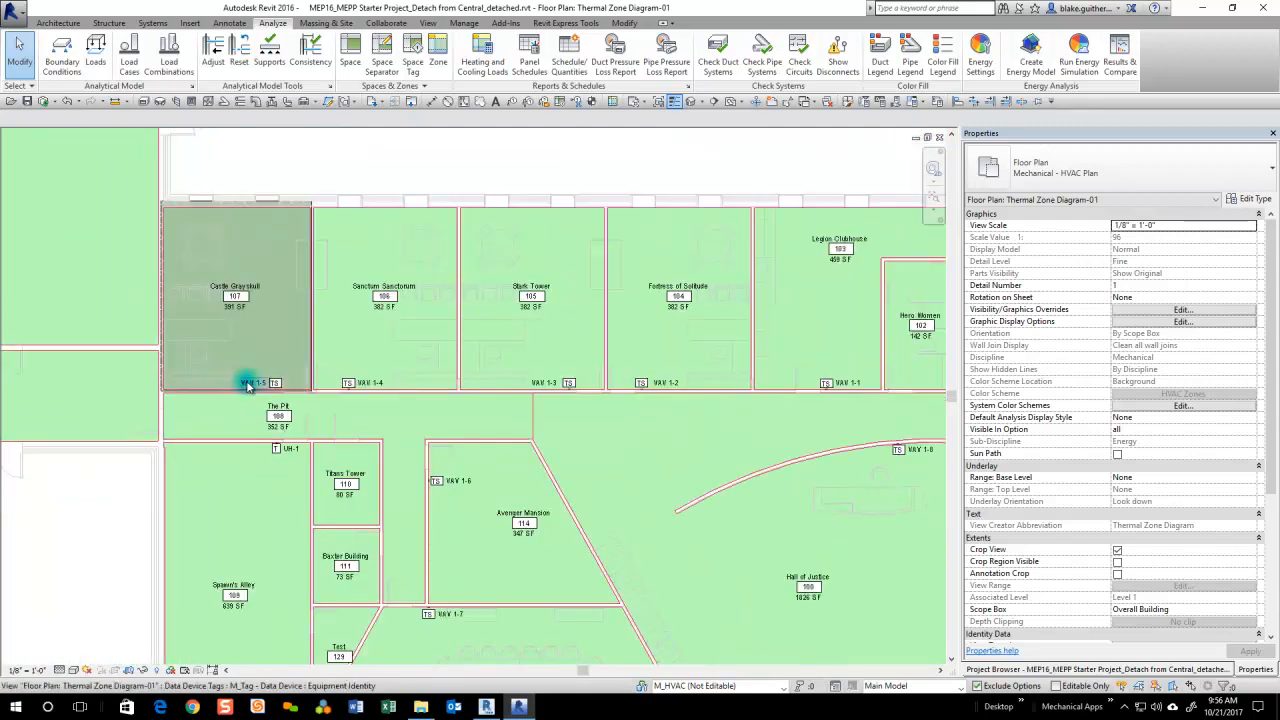
click(293, 208)
scroll(240, 349, down, 2)
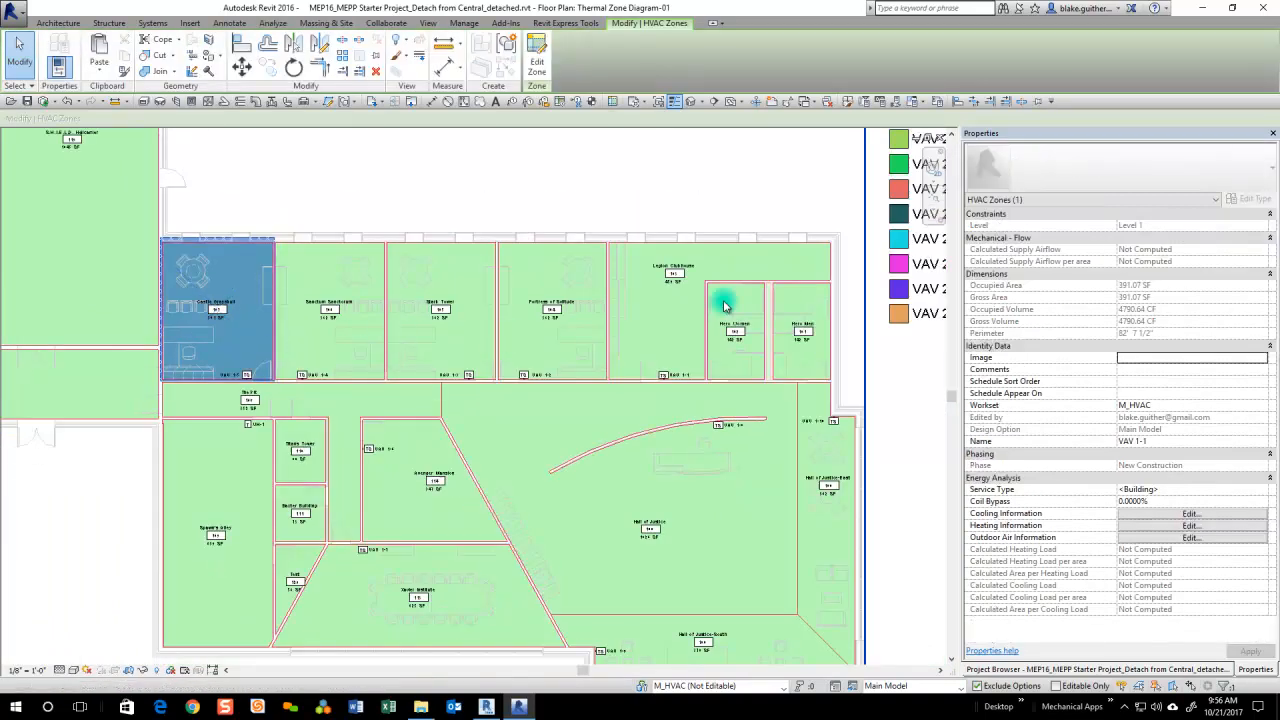
click(537, 62)
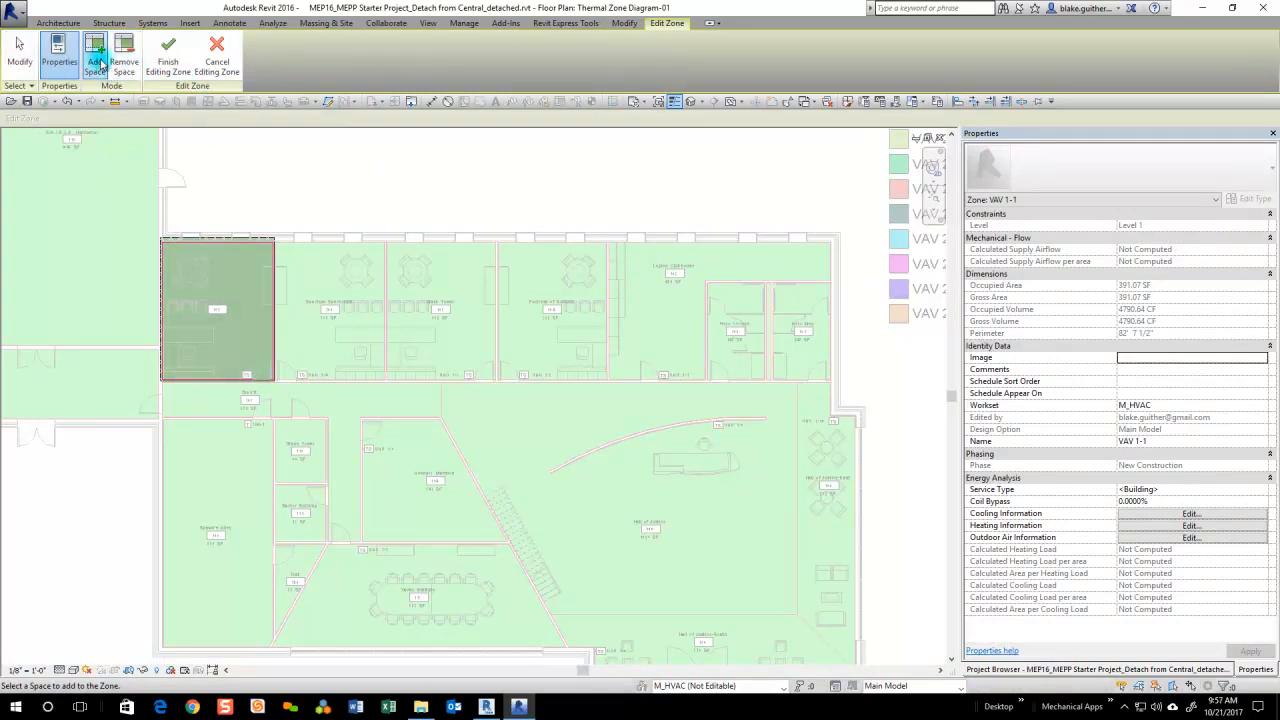
drag(702, 192, 603, 285)
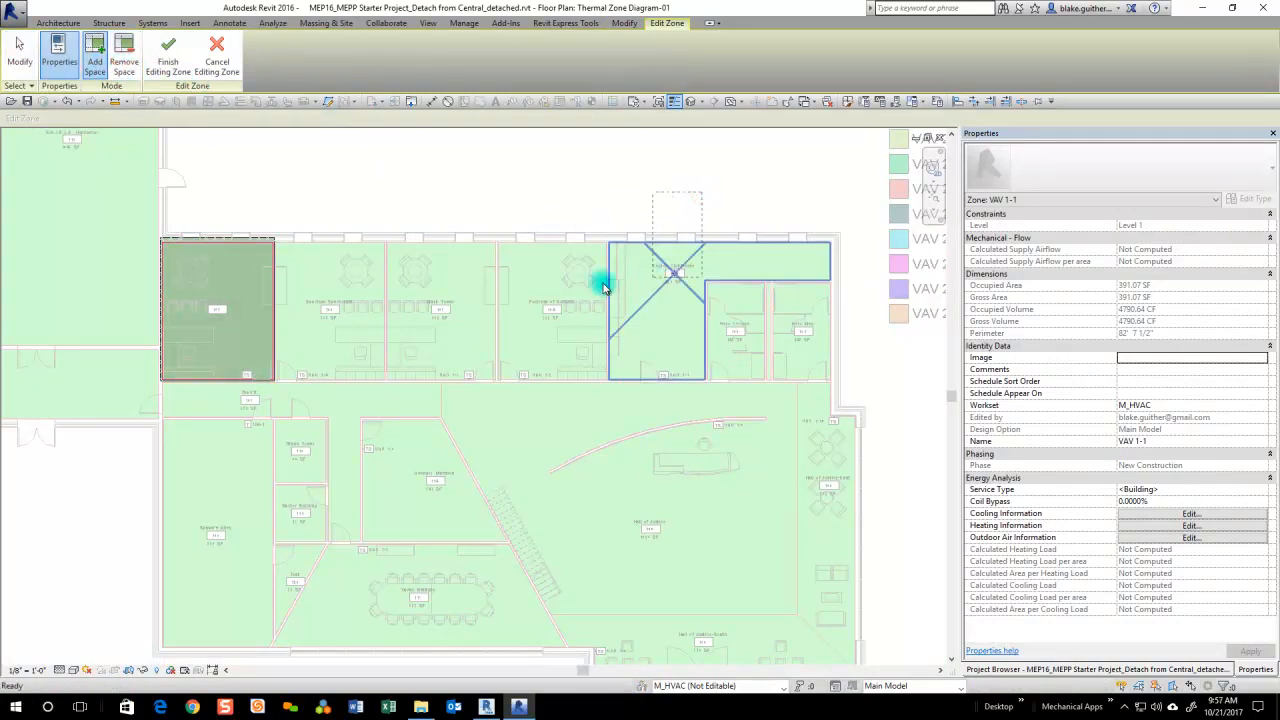
click(810, 330)
scroll(812, 336, up, 3)
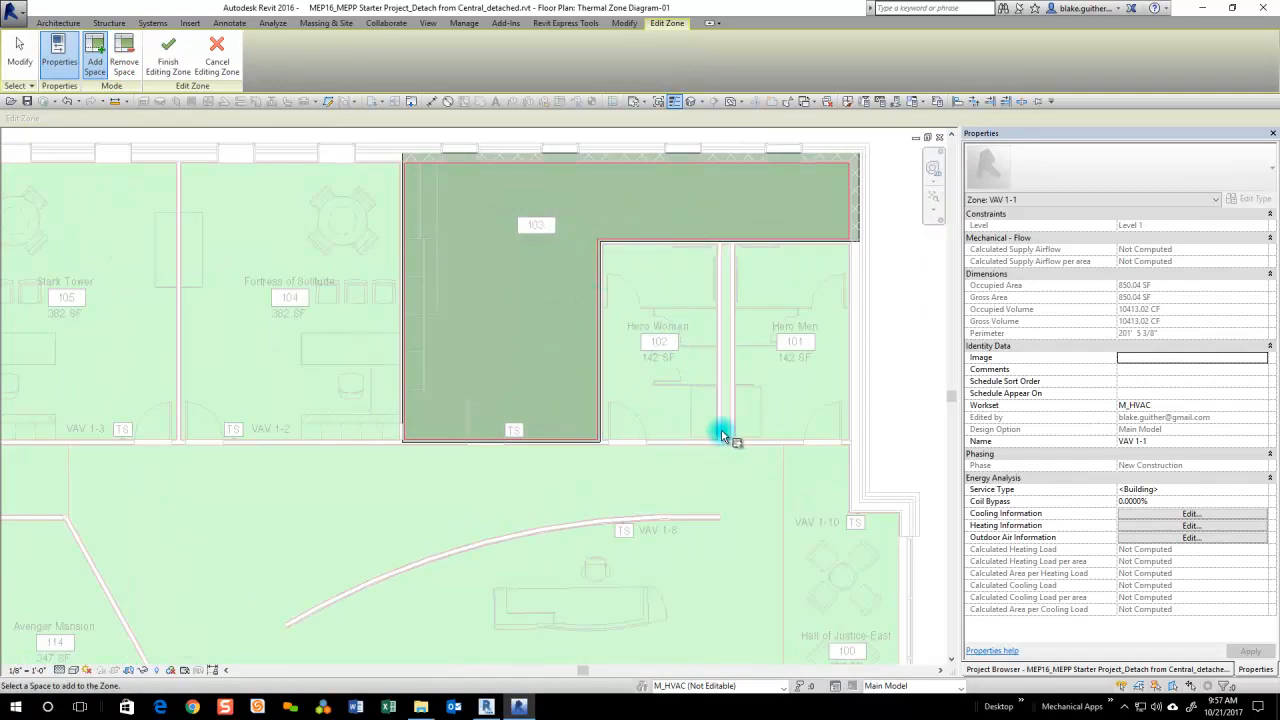
- Remove the Castle Grayskull space from zone VAV 1-1 and finish editing the zone
scroll(477, 320, down, 2)
scroll(540, 363, down, 2)
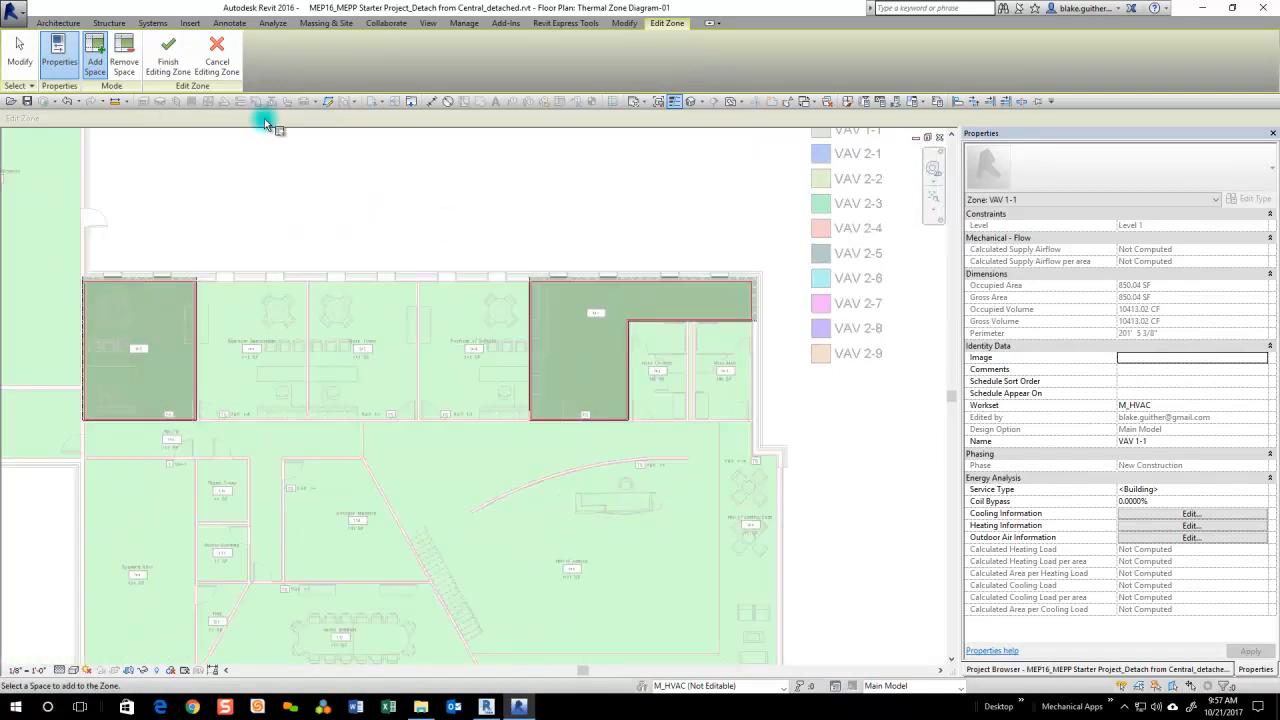
click(120, 70)
click(131, 294)
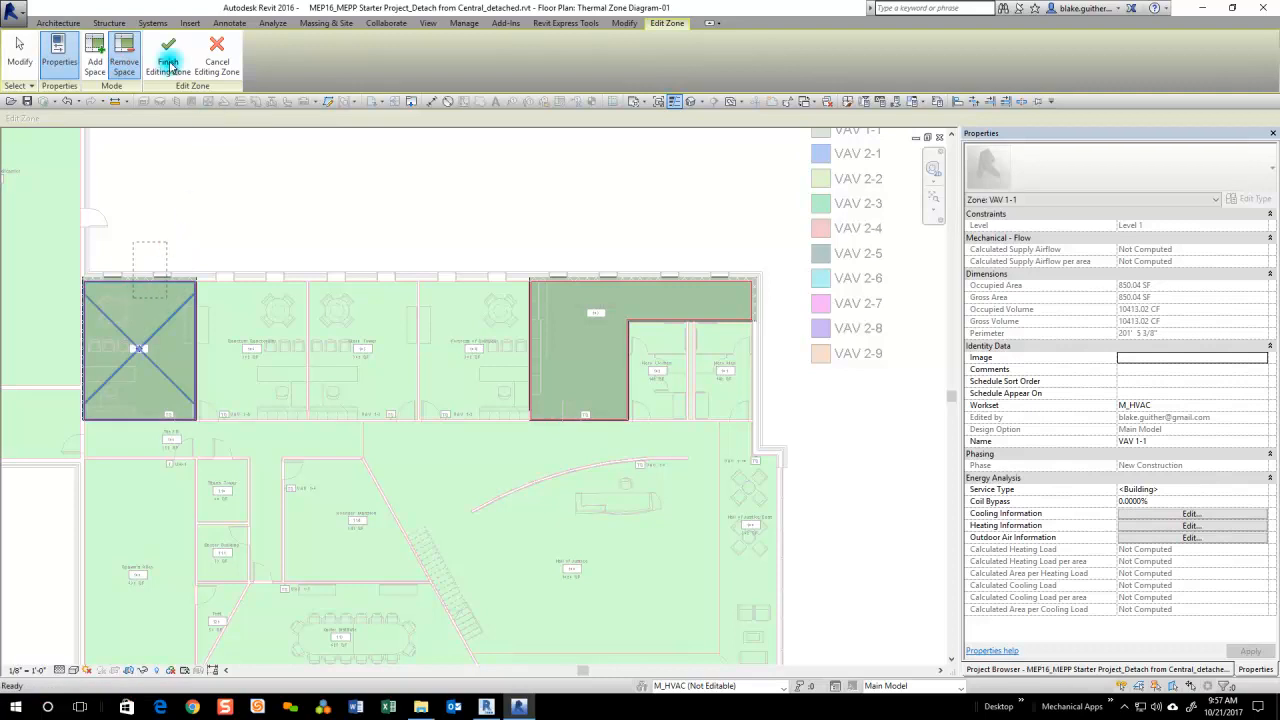
click(168, 65)
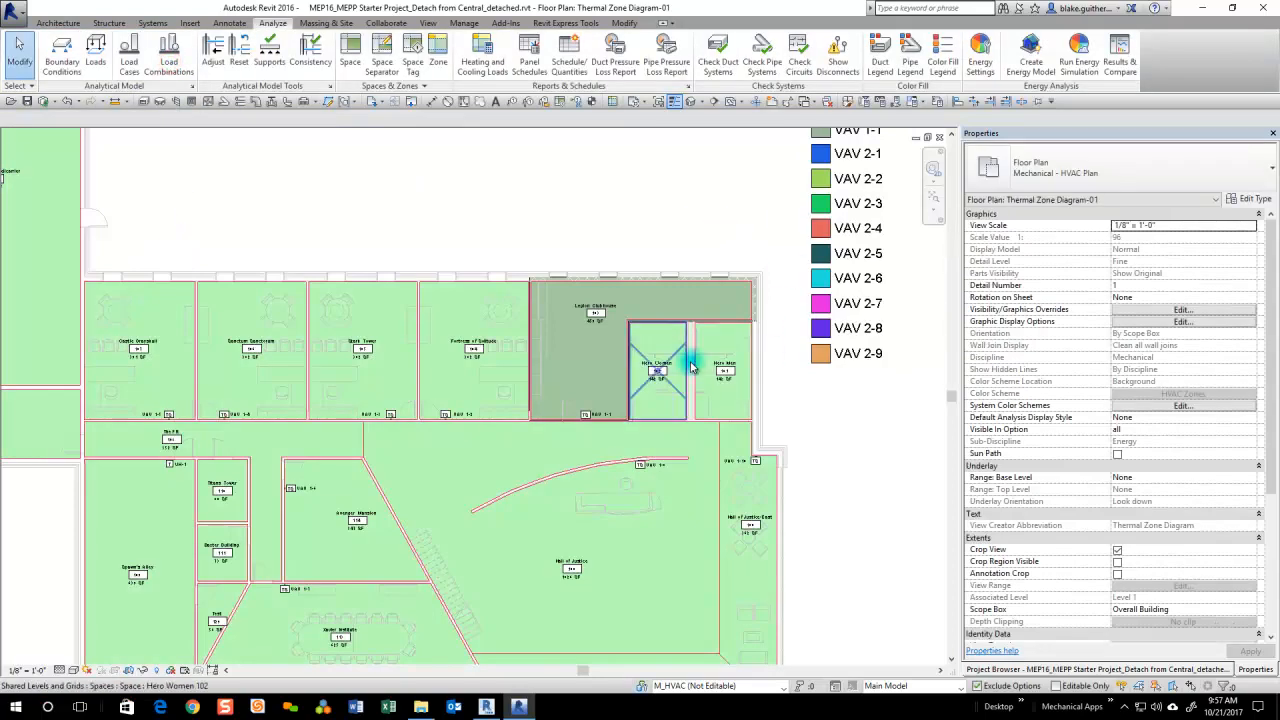
- Create an HVAC zone from the Fortress of Solitude space
scroll(690, 367, up, 3)
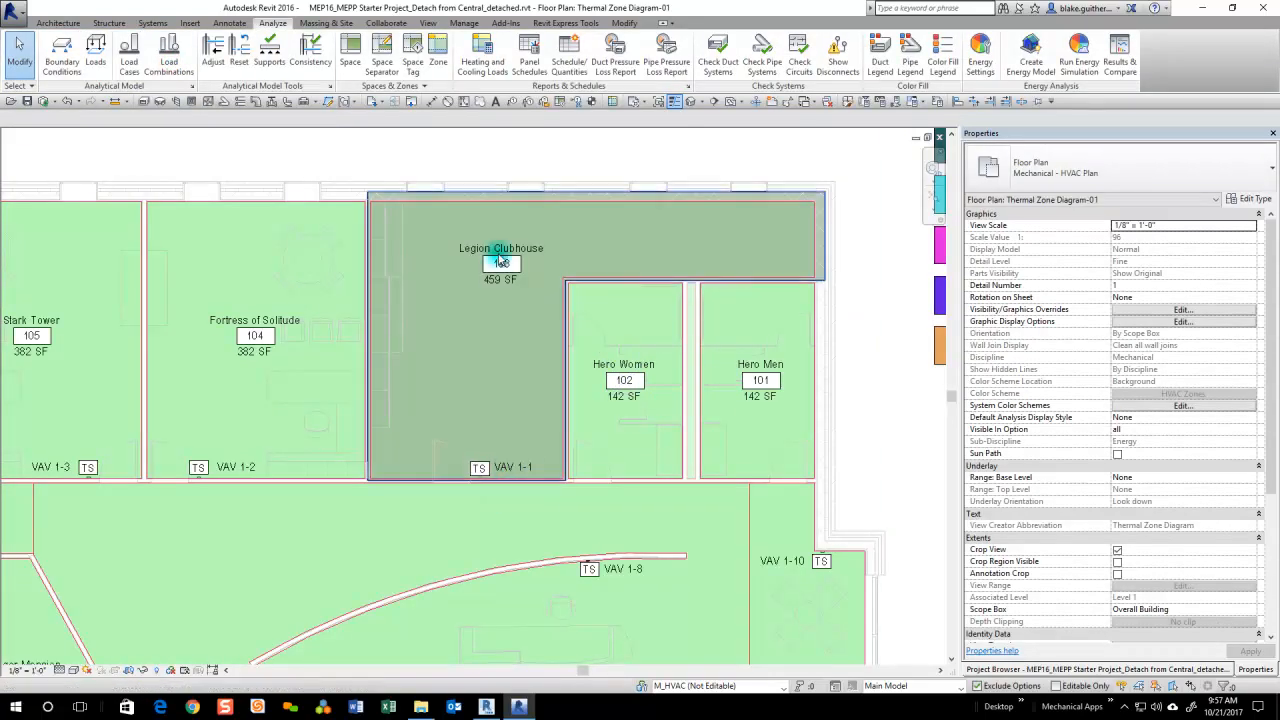
scroll(480, 371, down, 5)
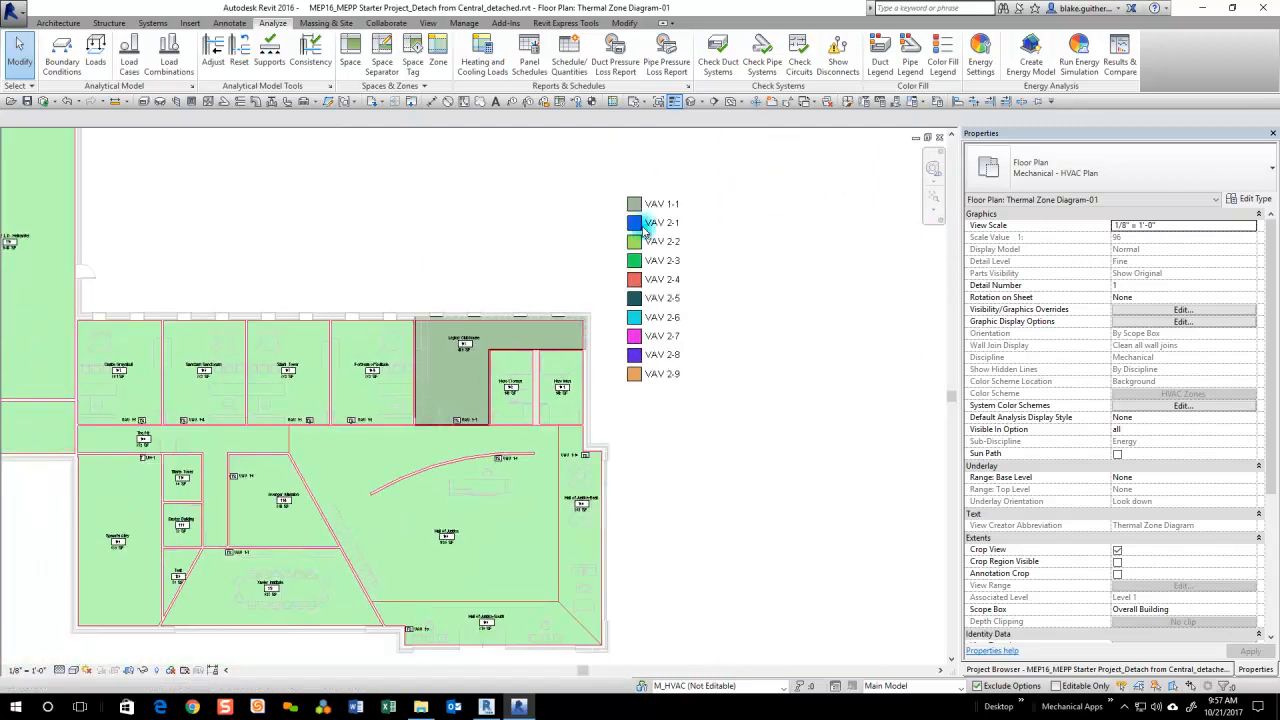
scroll(649, 214, up, 3)
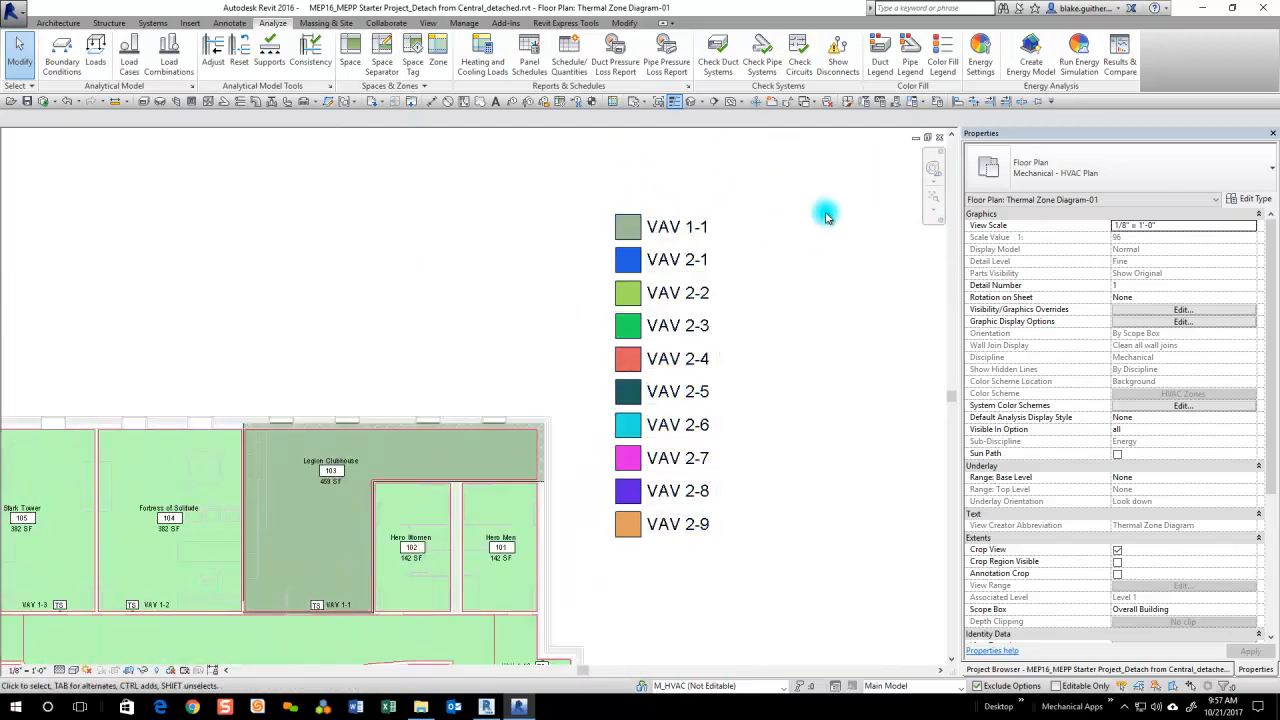
scroll(829, 215, down, 3)
middle_drag(427, 518, 482, 442)
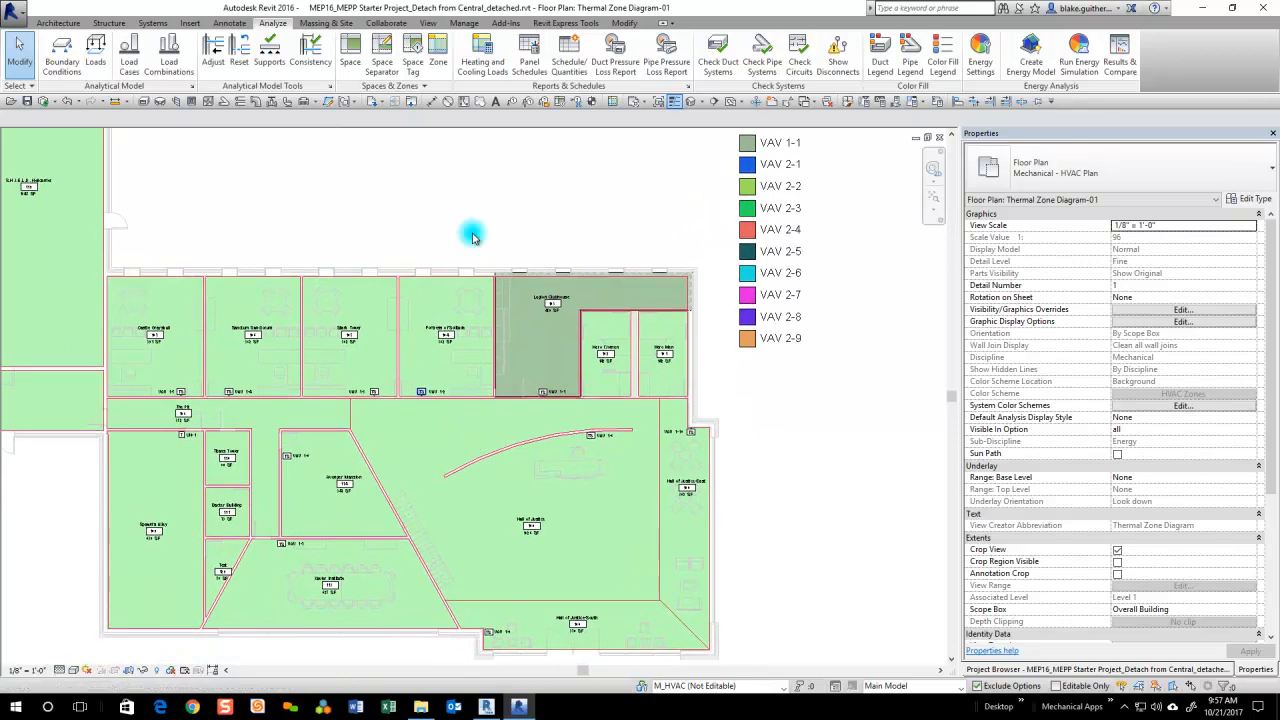
scroll(459, 277, up, 2)
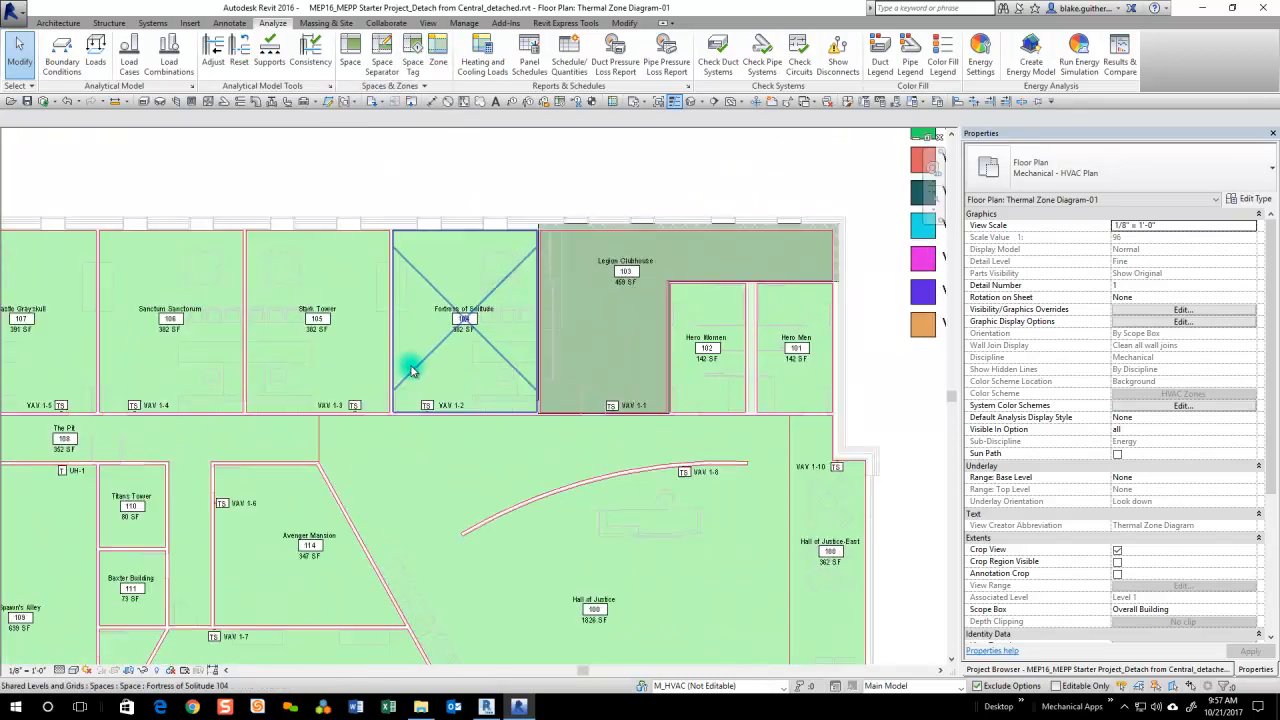
click(479, 236)
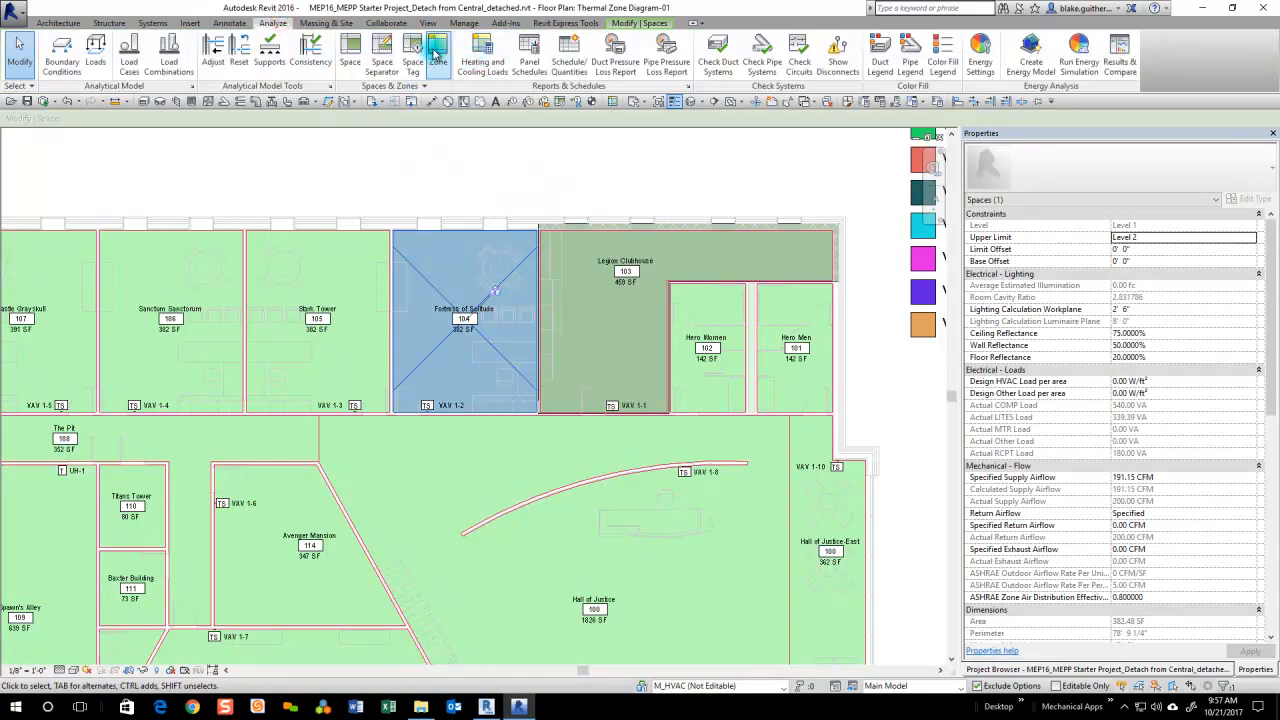
click(438, 48)
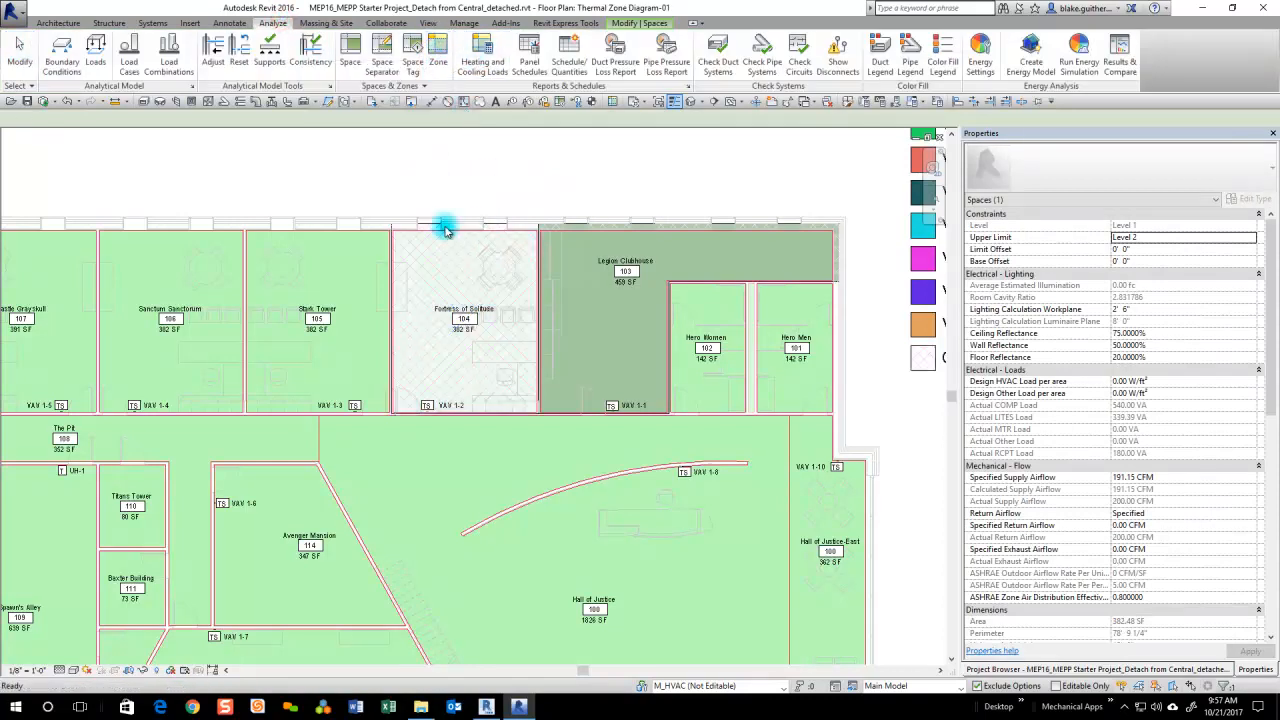
click(480, 229)
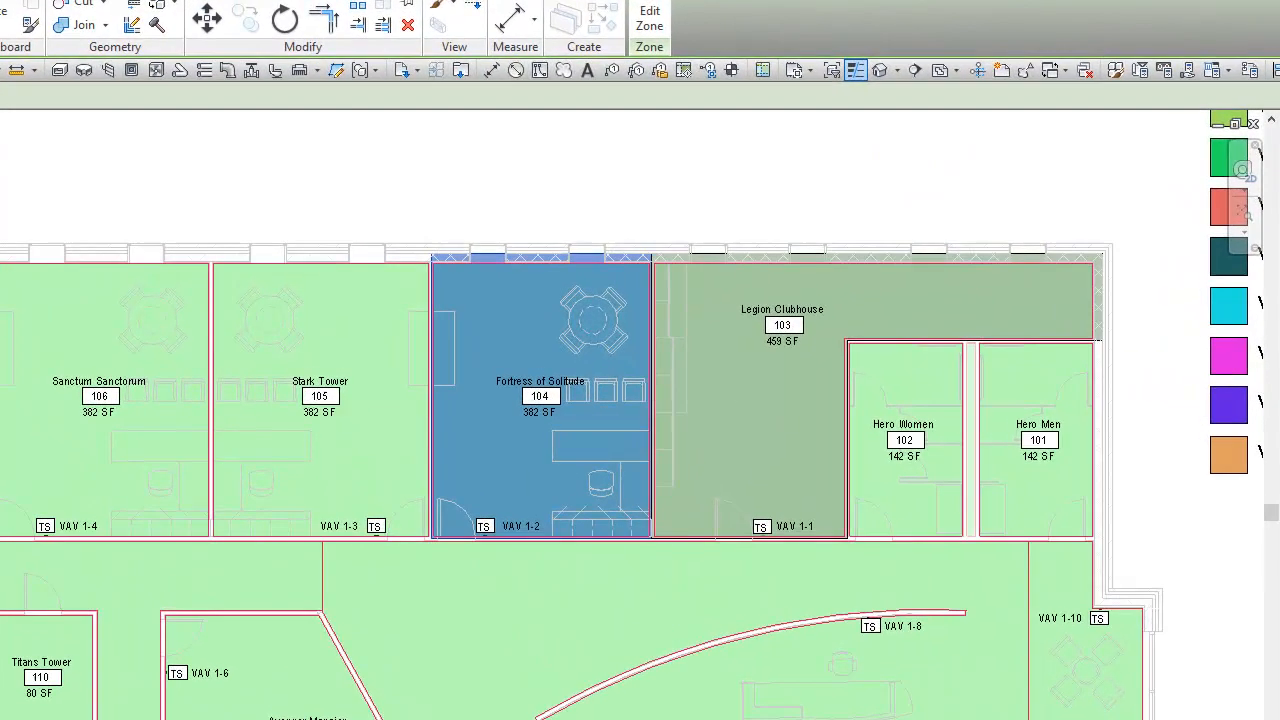
click(573, 150)
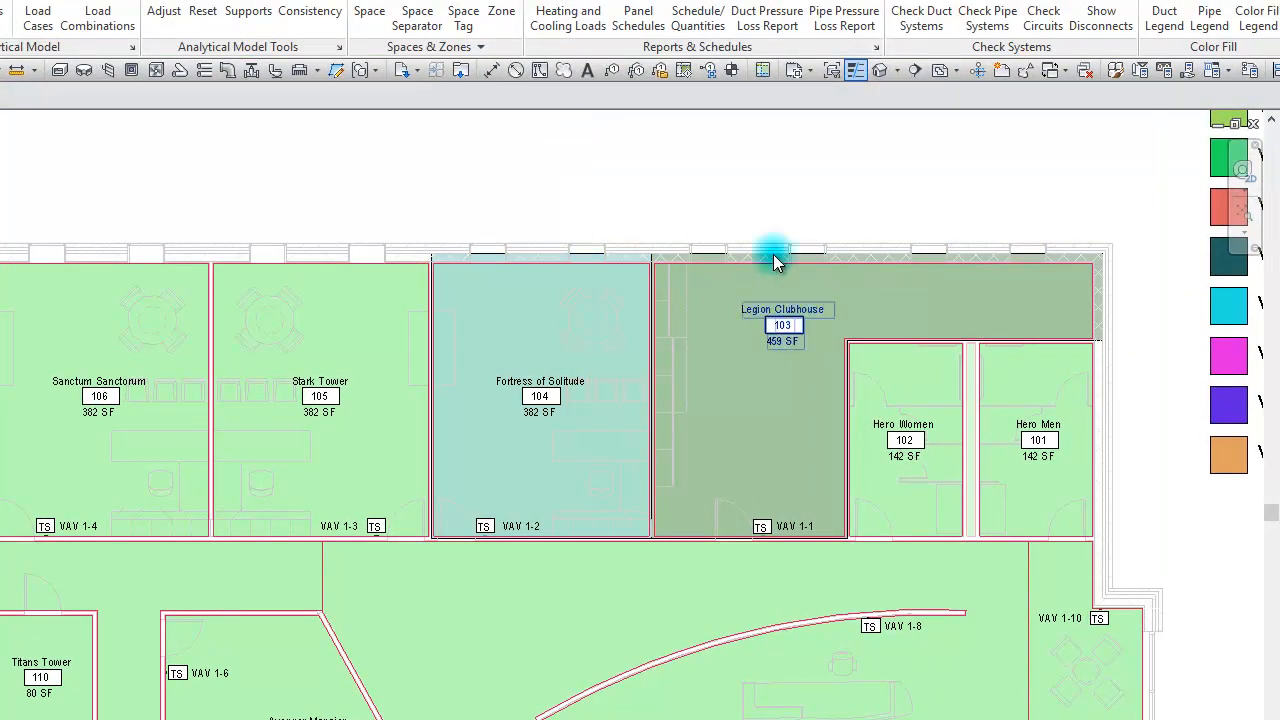
- Create a separate HVAC zone containing the Stark Tower space and finish editing it
click(503, 10)
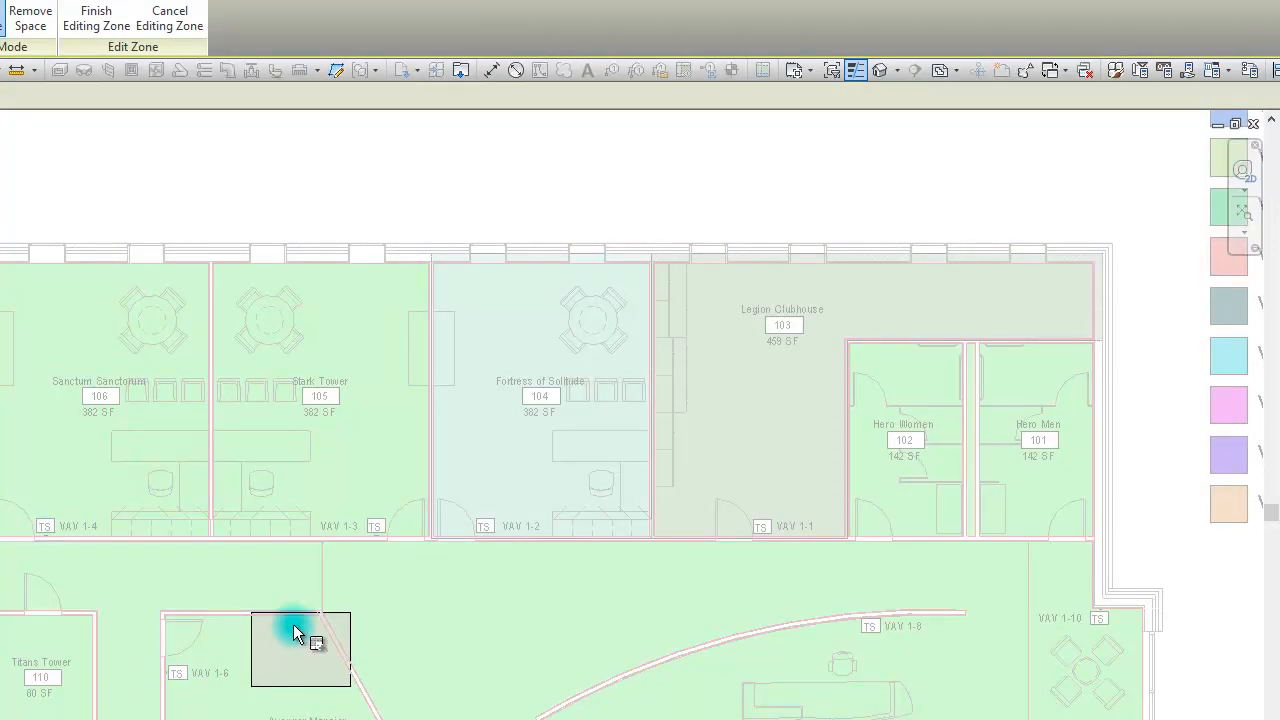
click(291, 310)
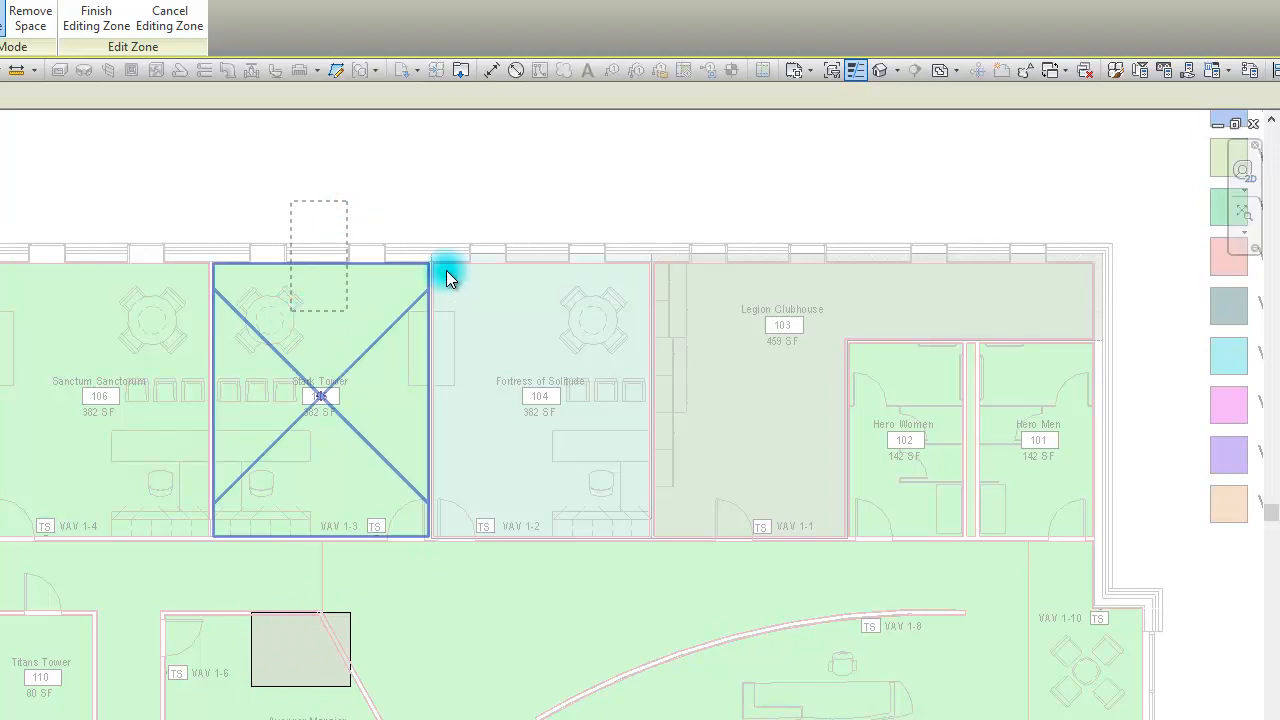
click(98, 12)
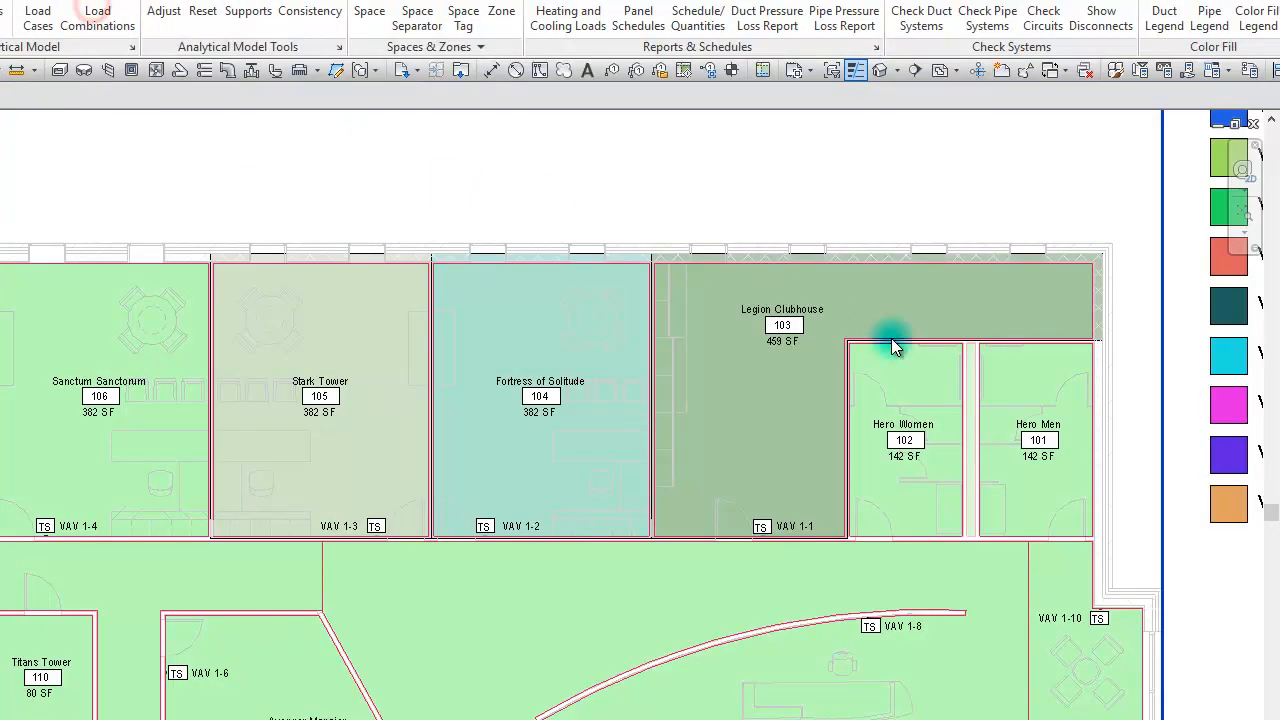
- Create a separate HVAC zone containing the Sanctum Sanctorum space and finish editing it
scroll(260, 175, down, 3)
scroll(358, 243, up, 3)
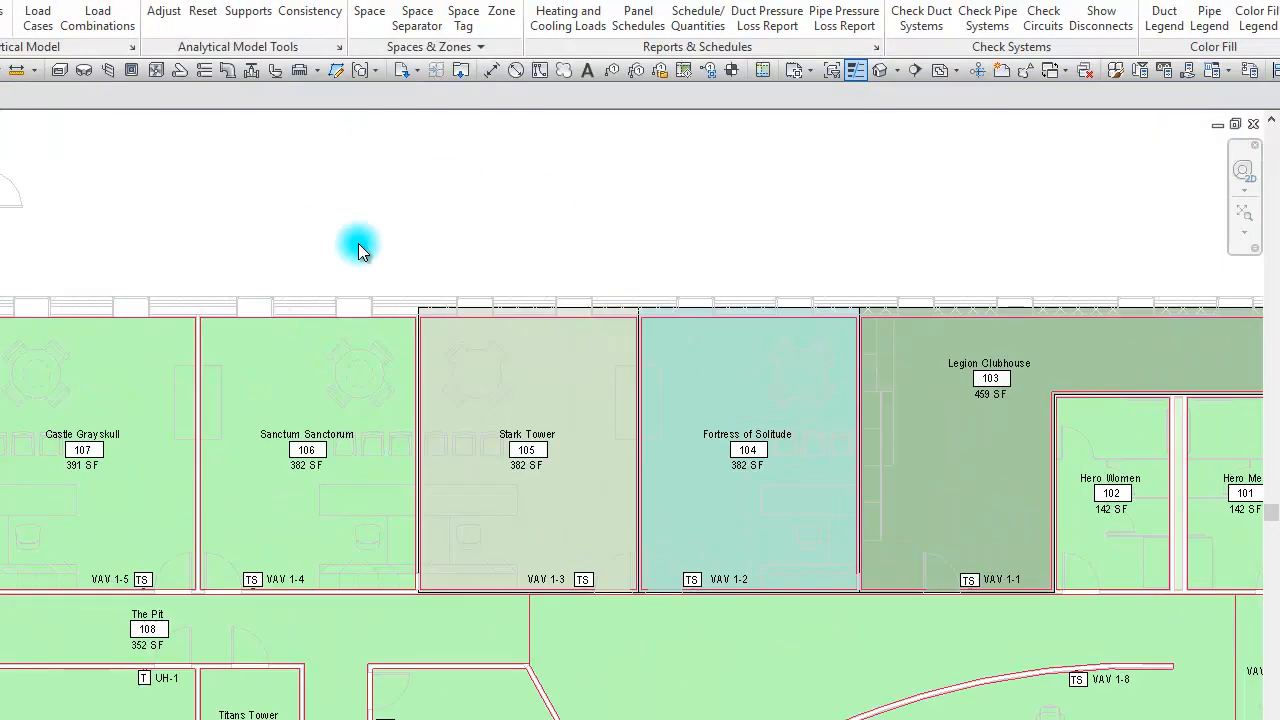
click(506, 12)
click(263, 377)
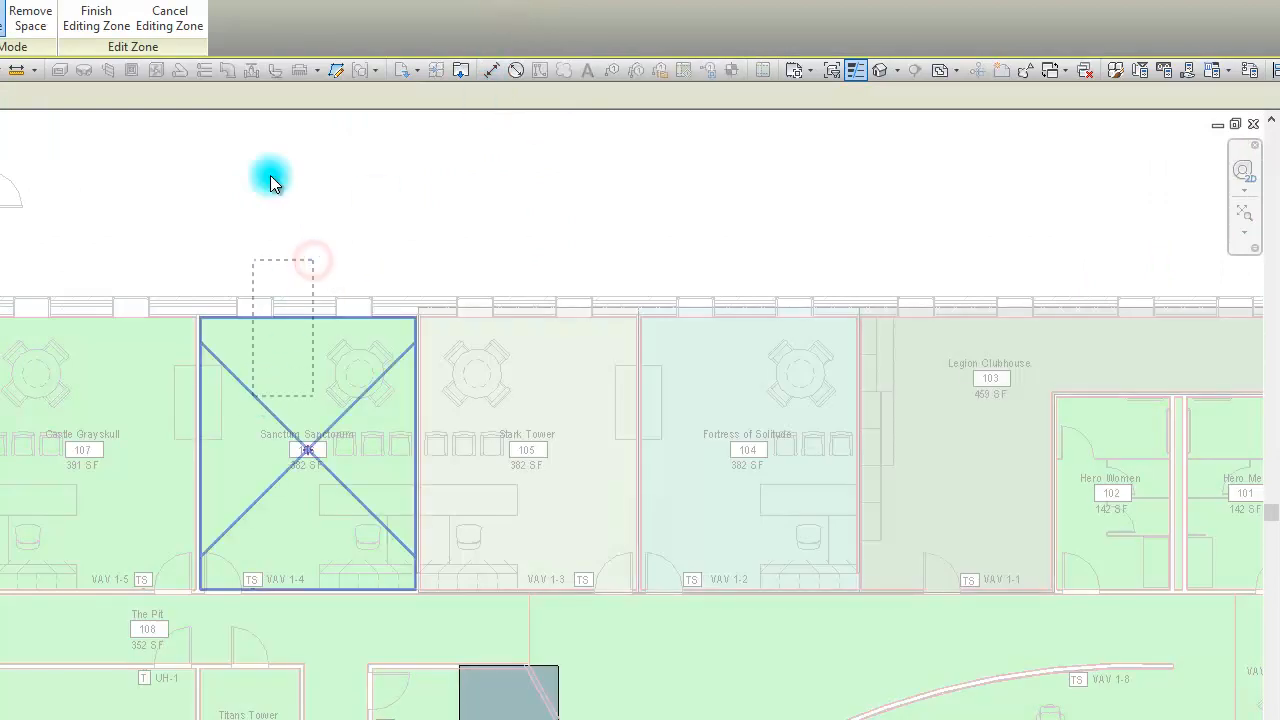
click(96, 12)
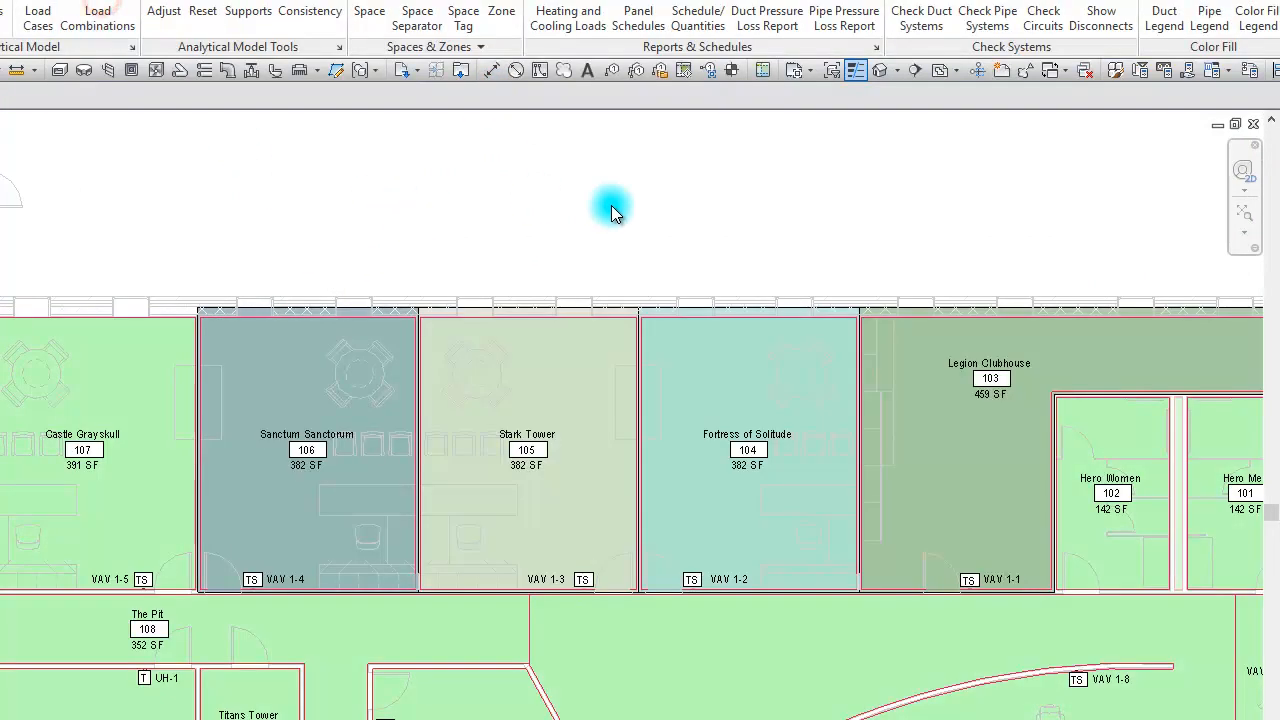
- Create a separate HVAC zone containing the Castle Grayskull space and finish editing it
click(501, 14)
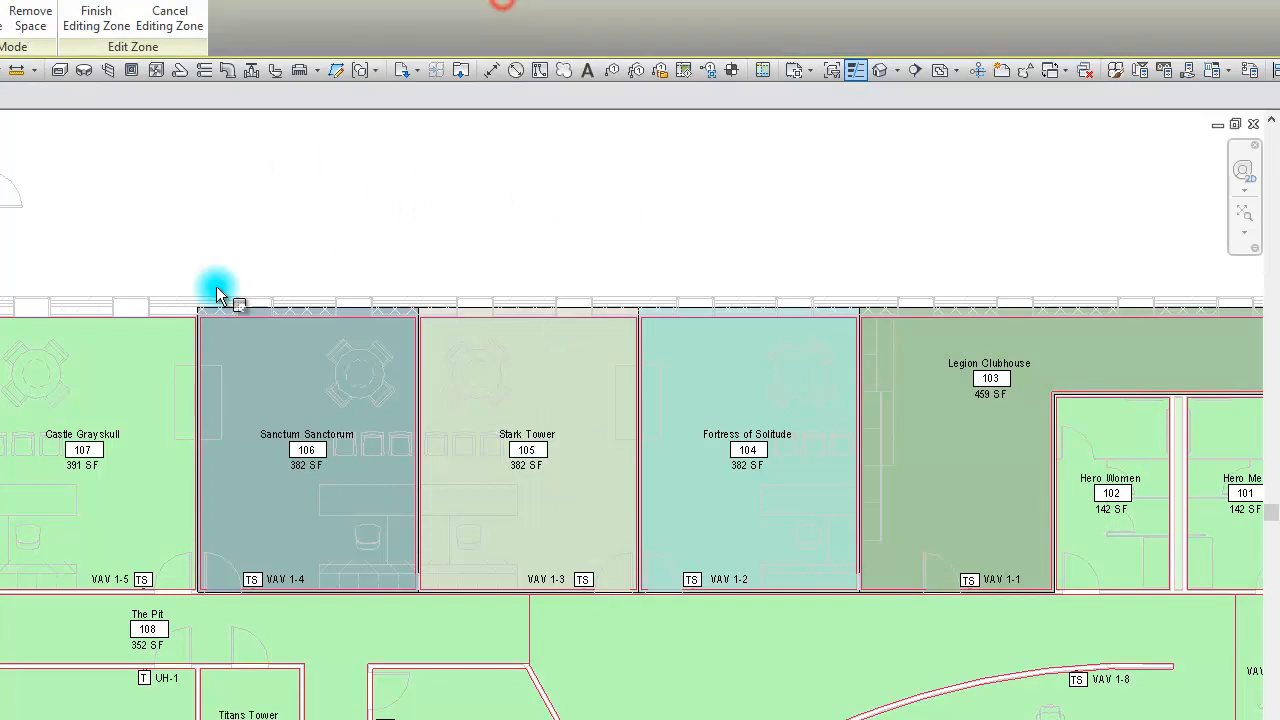
click(112, 276)
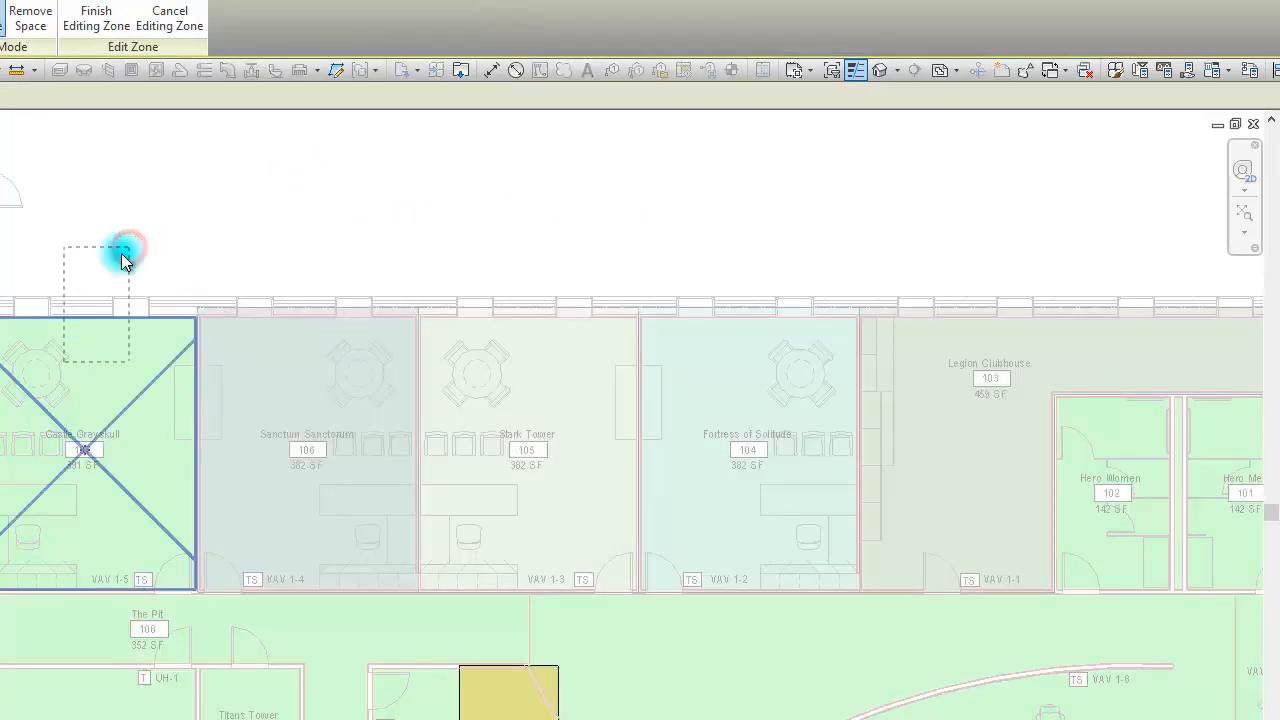
click(96, 18)
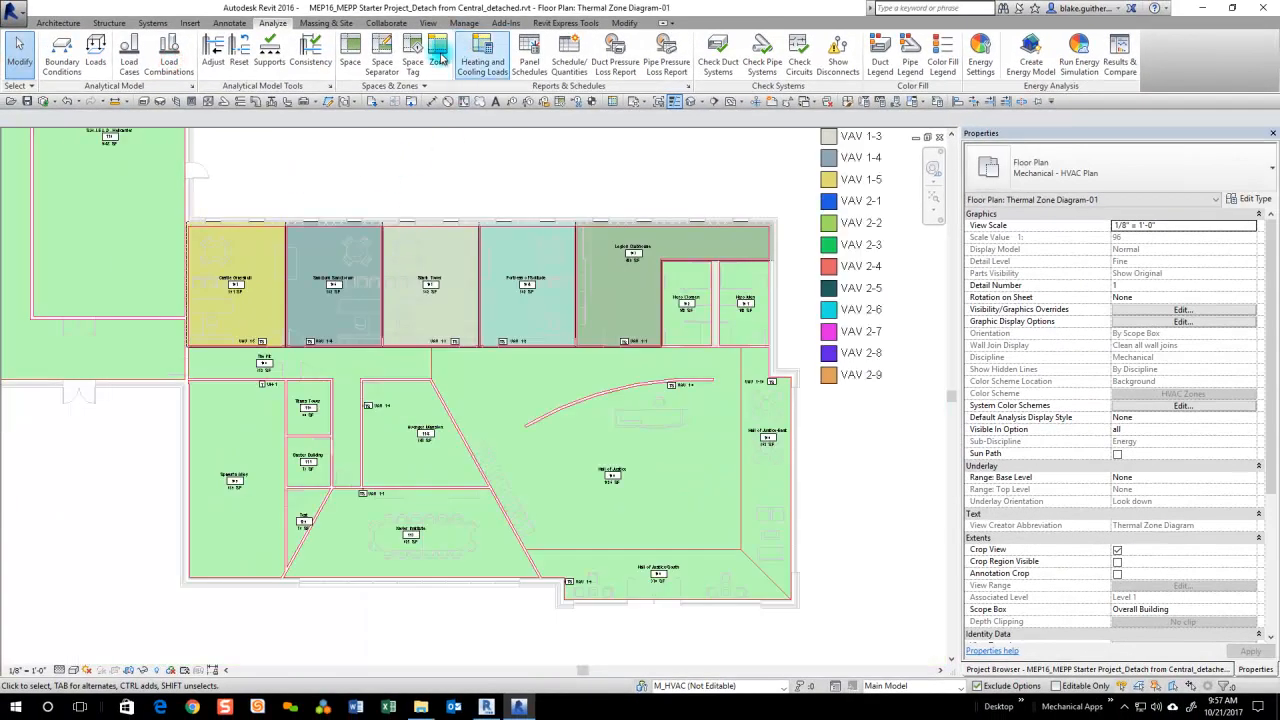
- Create a separate HVAC zone containing the Avenger Mansion space
click(446, 50)
scroll(303, 437, up, 3)
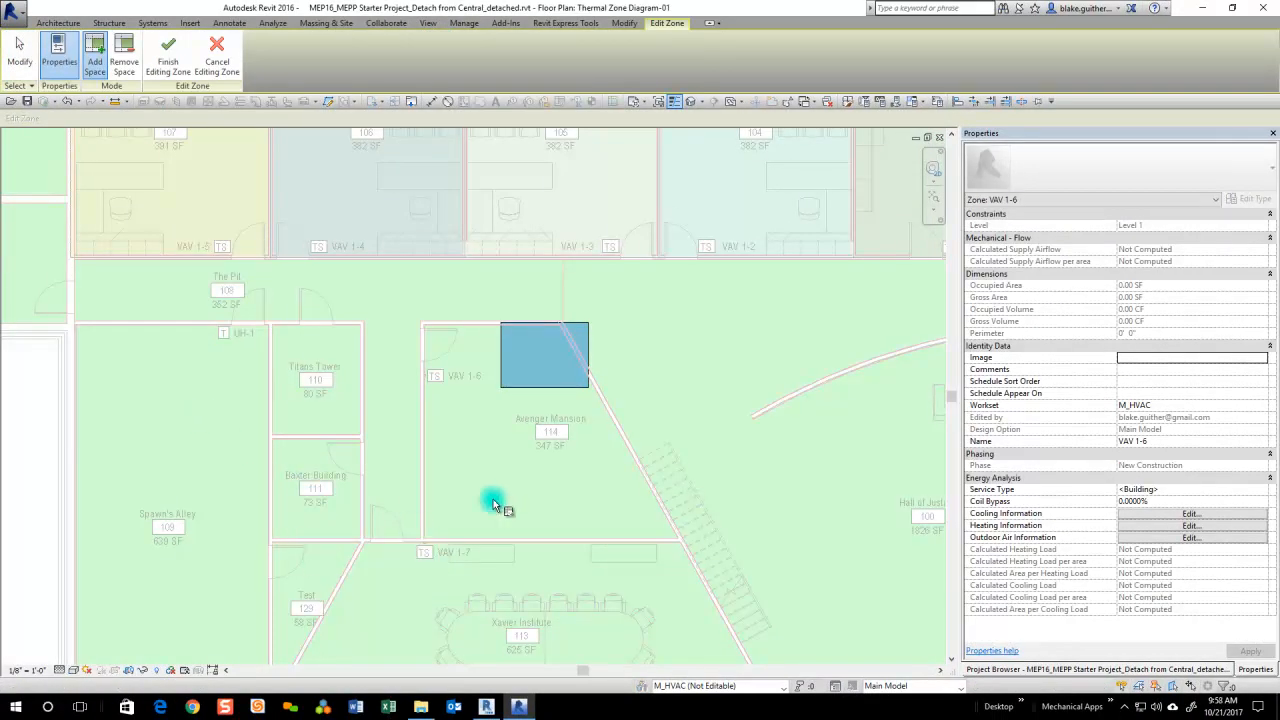
click(426, 453)
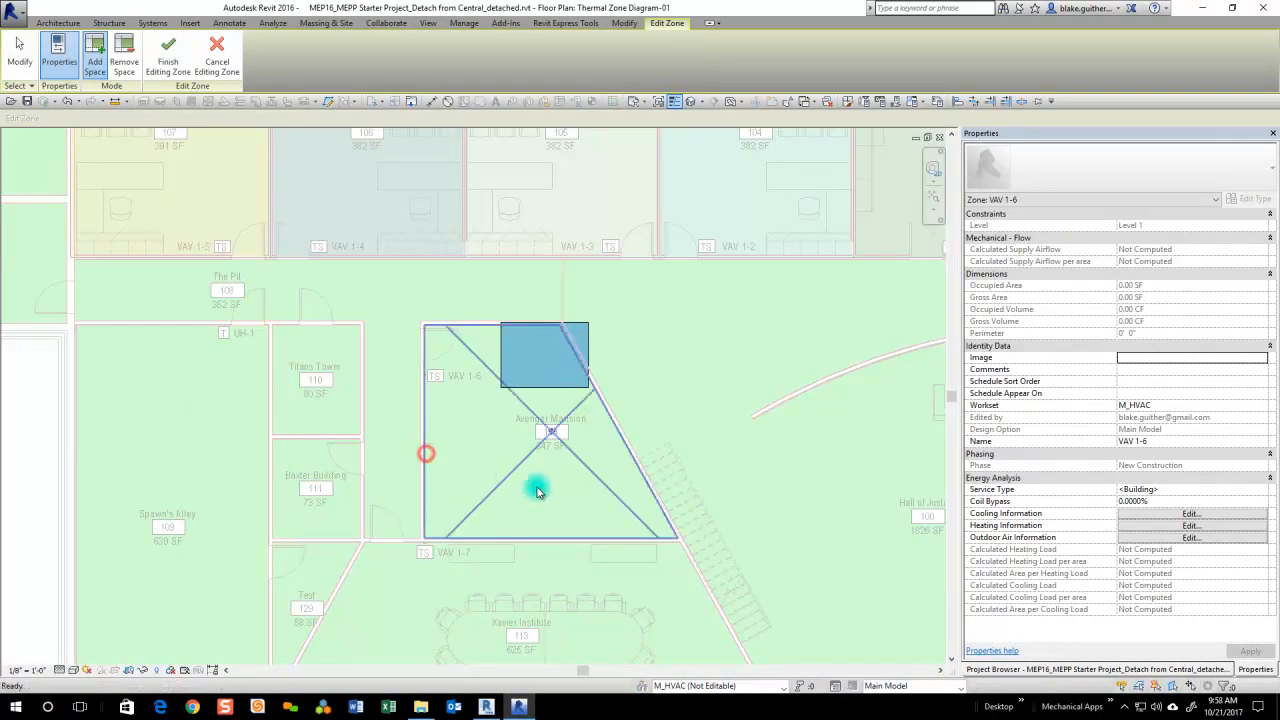
click(560, 487)
scroll(561, 508, up, 3)
scroll(483, 291, down, 3)
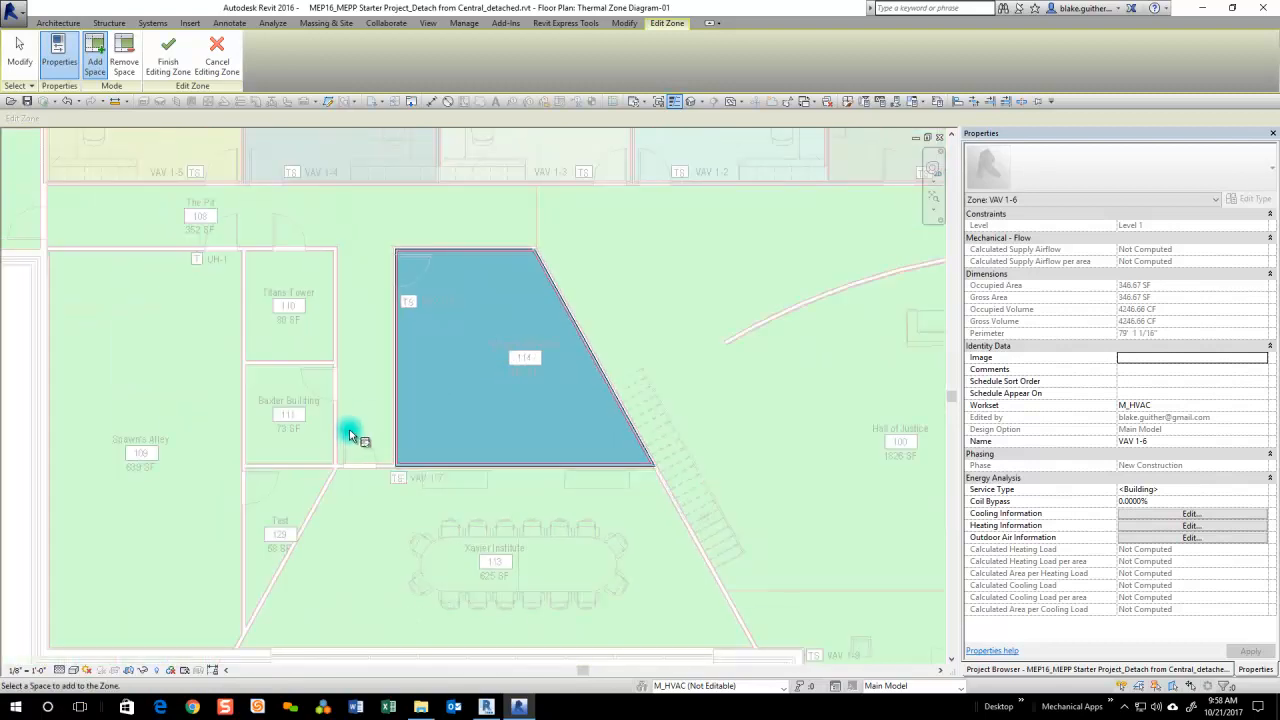
- Add the Baxter Building and The Pit spaces to the Avenger Mansion zone and finish editing it
scroll(349, 434, up, 1)
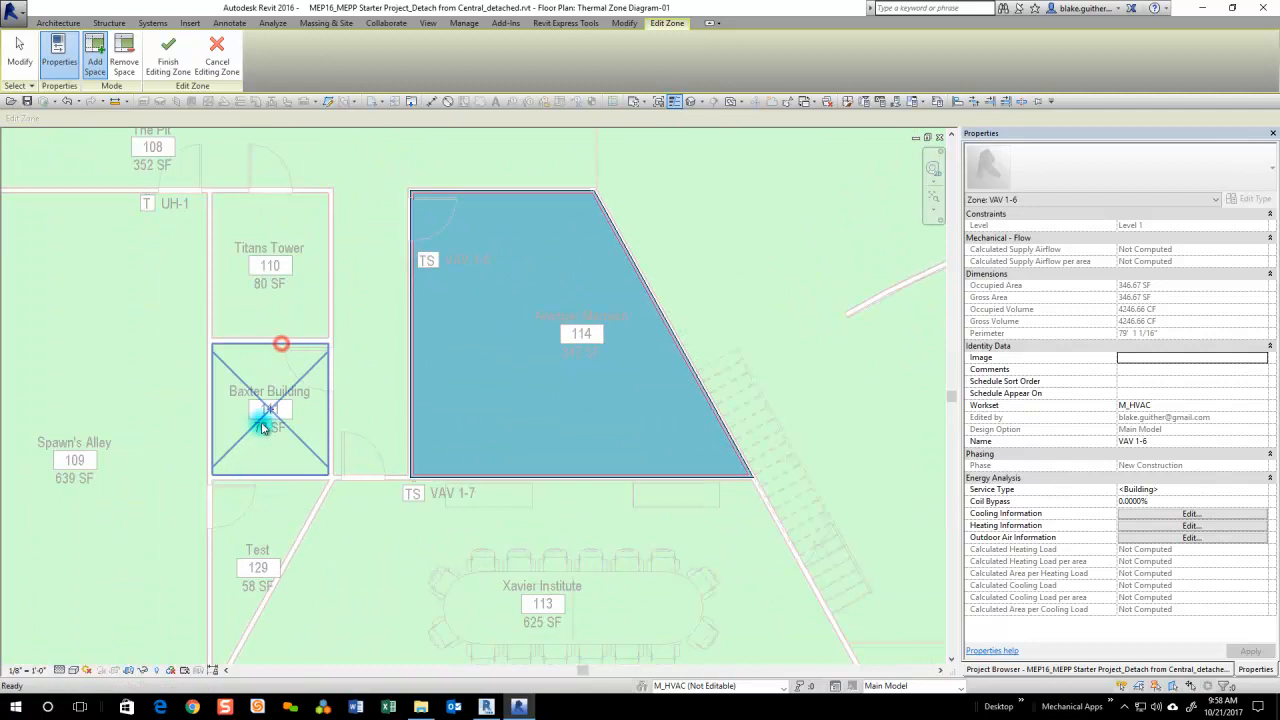
click(342, 456)
scroll(507, 362, down, 1)
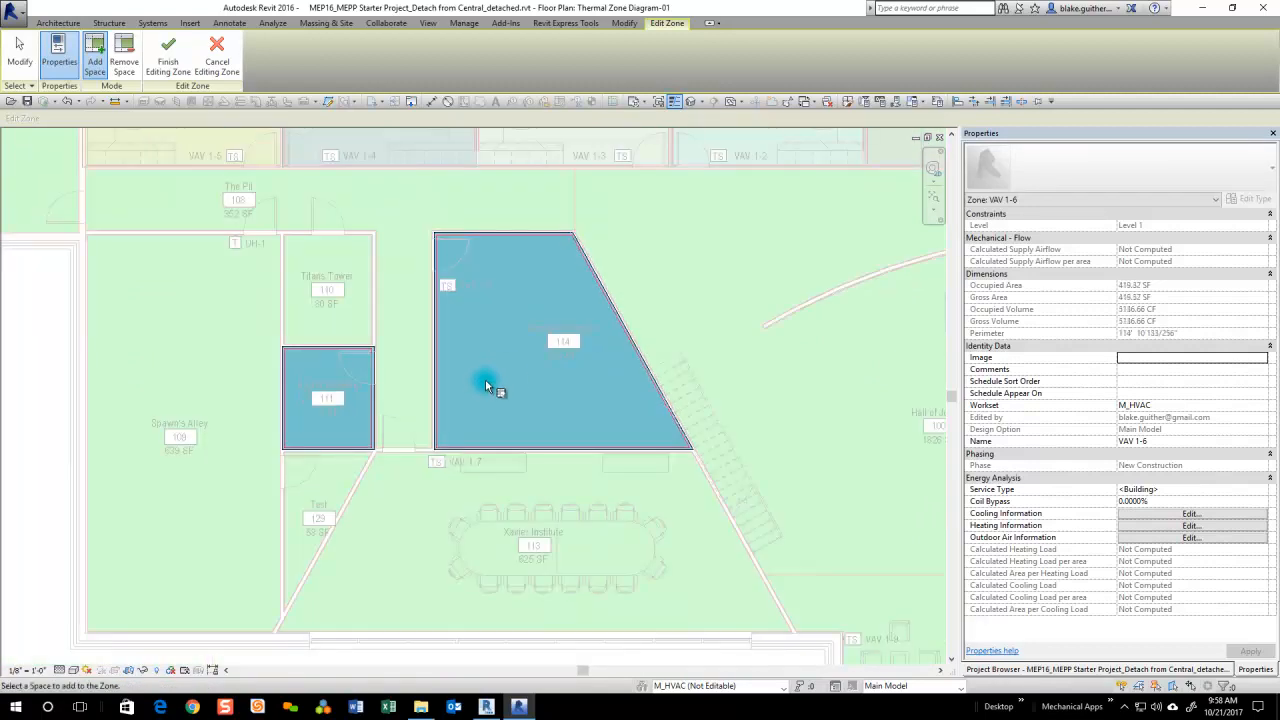
click(433, 322)
scroll(416, 402, down, 1)
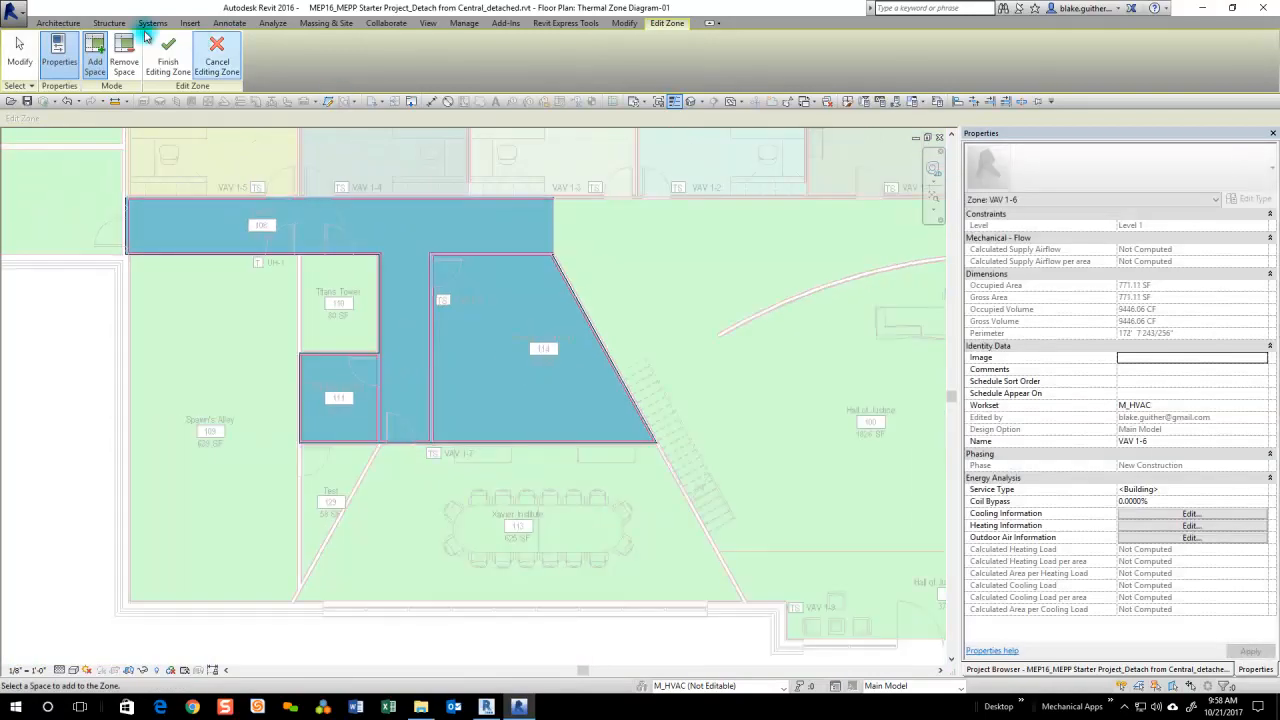
click(168, 55)
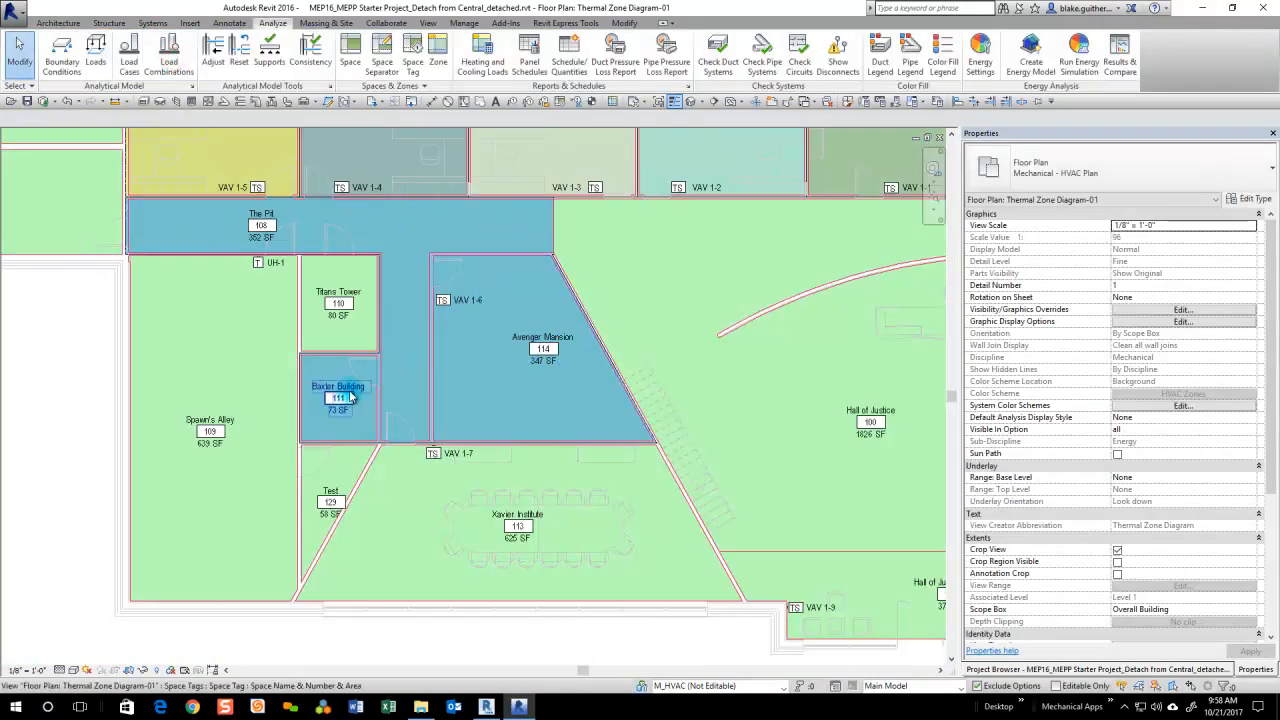
- Create a separate HVAC zone containing the Xavier Institute space and finish editing it
click(441, 55)
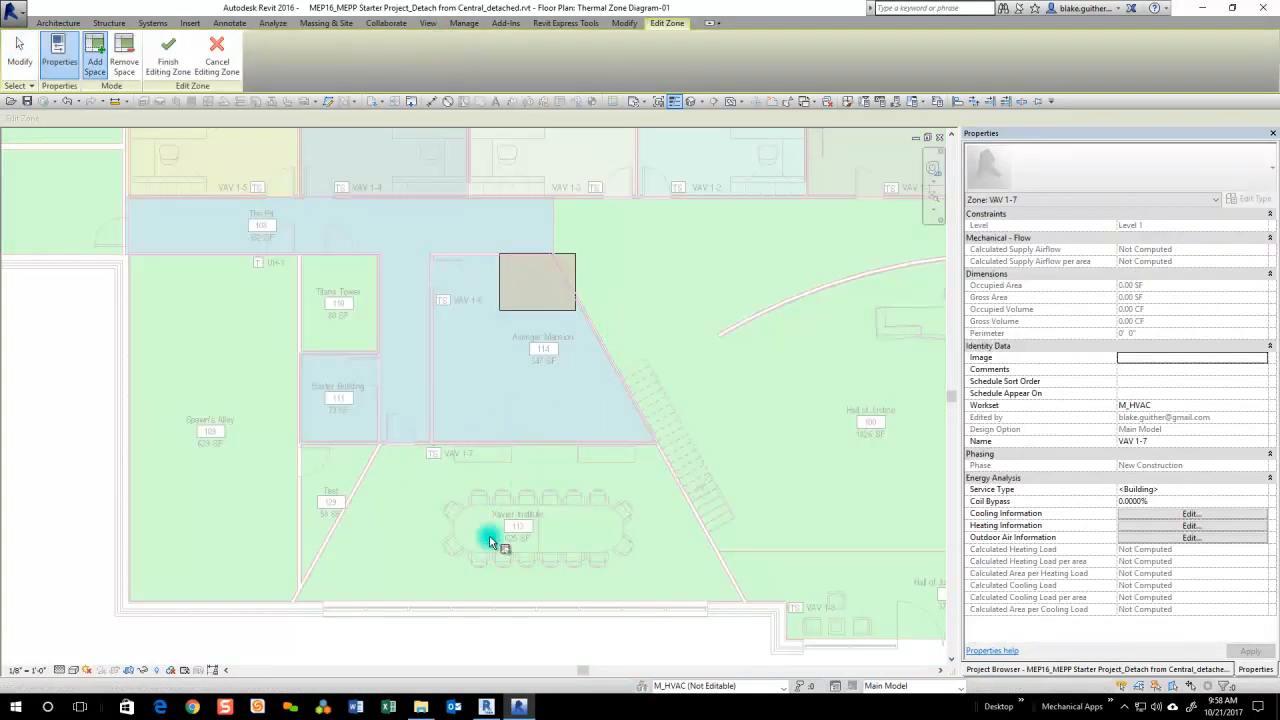
scroll(548, 575, up, 2)
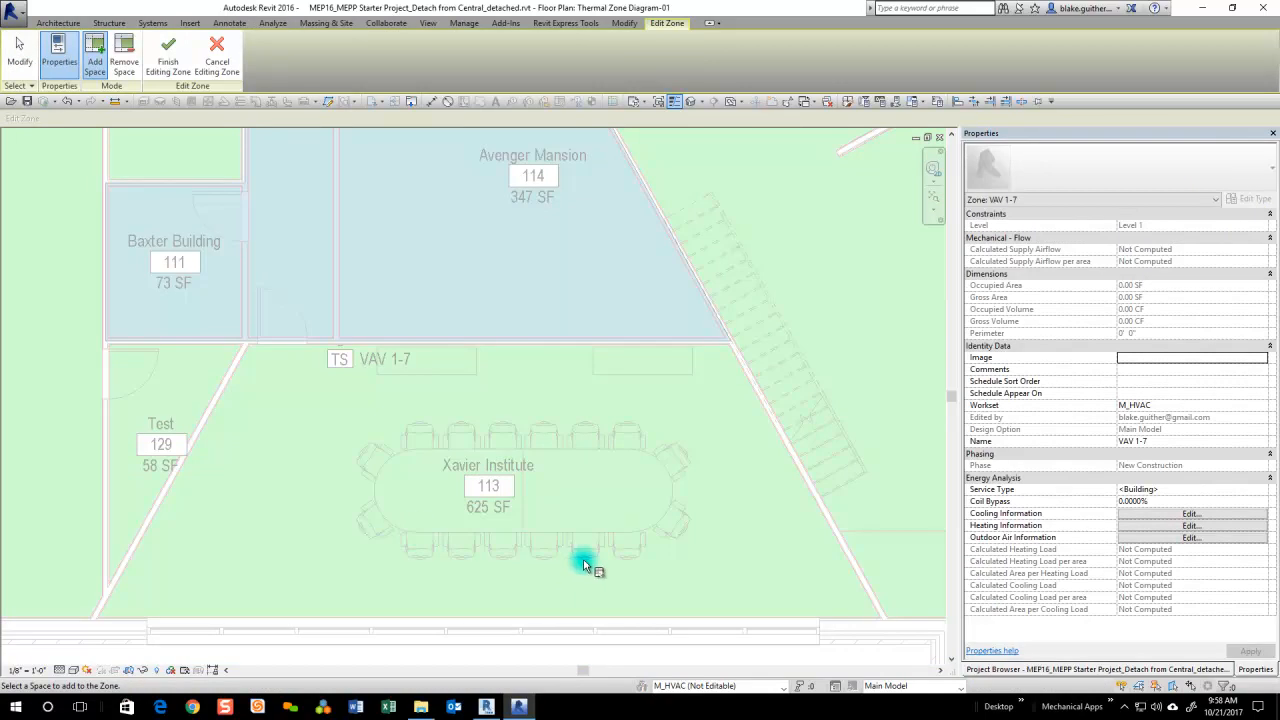
click(553, 570)
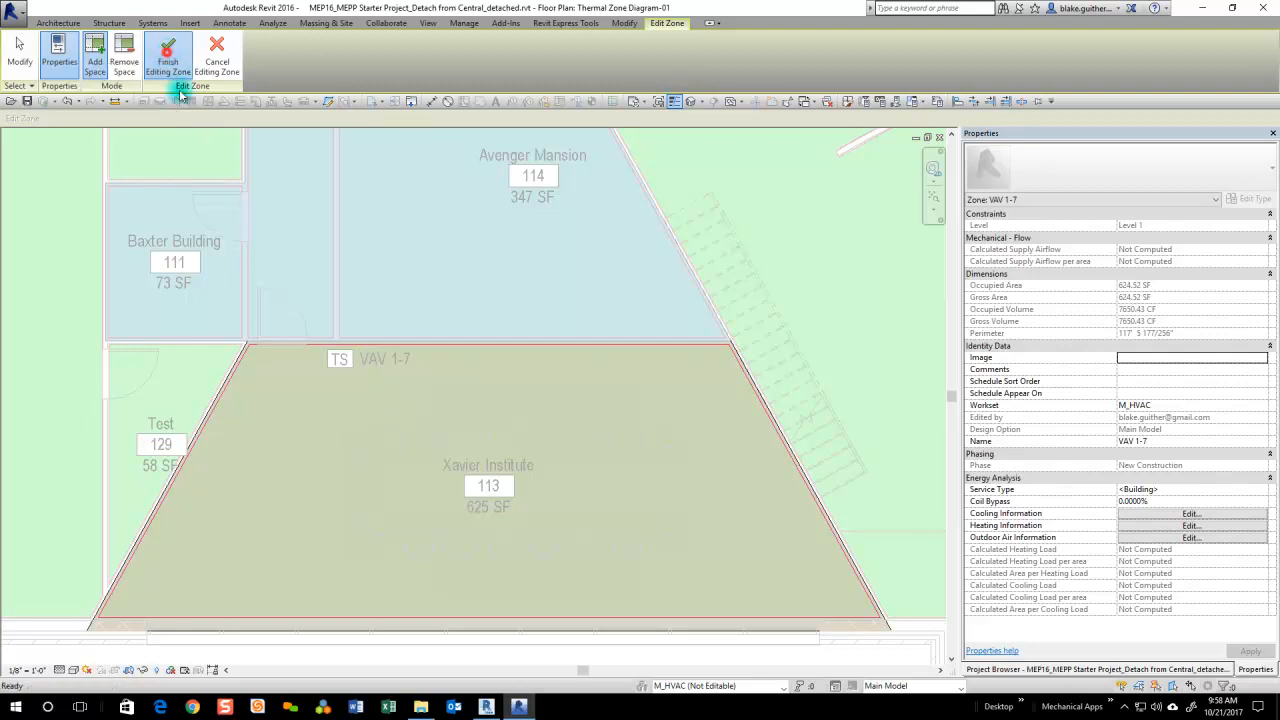
click(168, 58)
scroll(229, 466, down, 2)
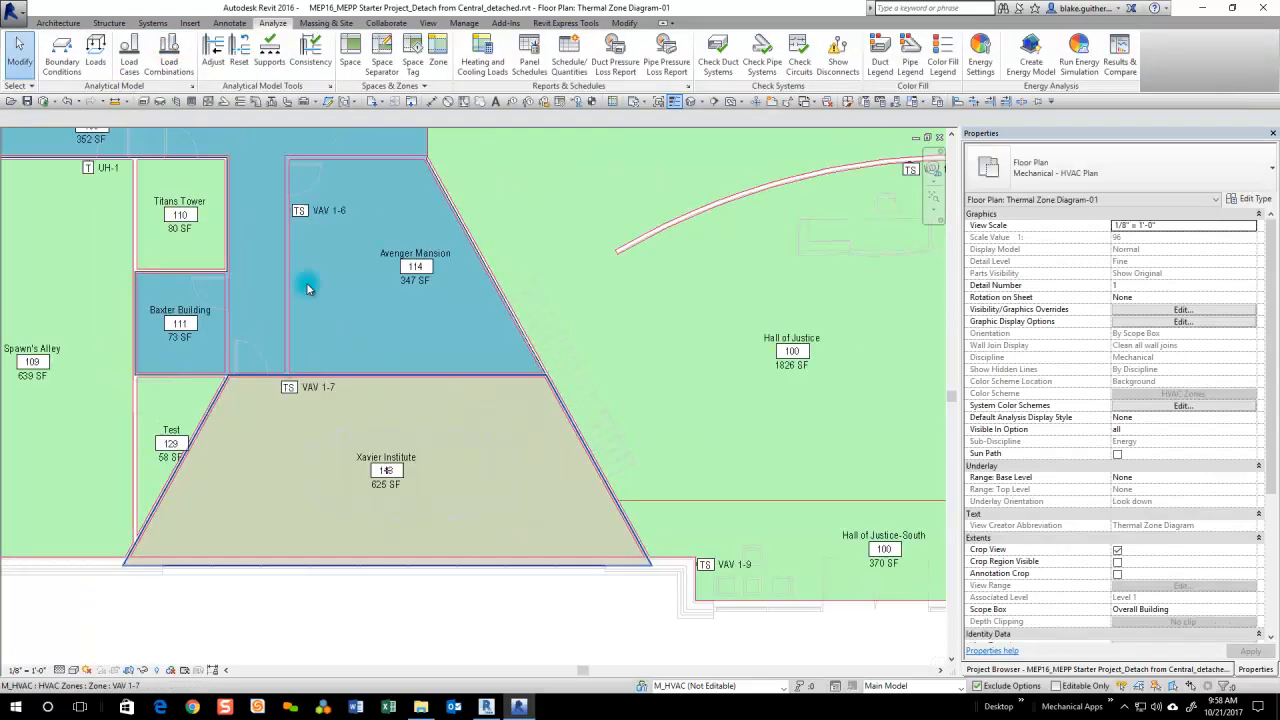
- Create a separate HVAC zone containing the main Hall of Justice space and finish editing it
click(441, 54)
scroll(165, 499, down, 3)
scroll(632, 566, up, 2)
scroll(632, 565, up, 1)
scroll(557, 602, down, 1)
scroll(652, 190, up, 2)
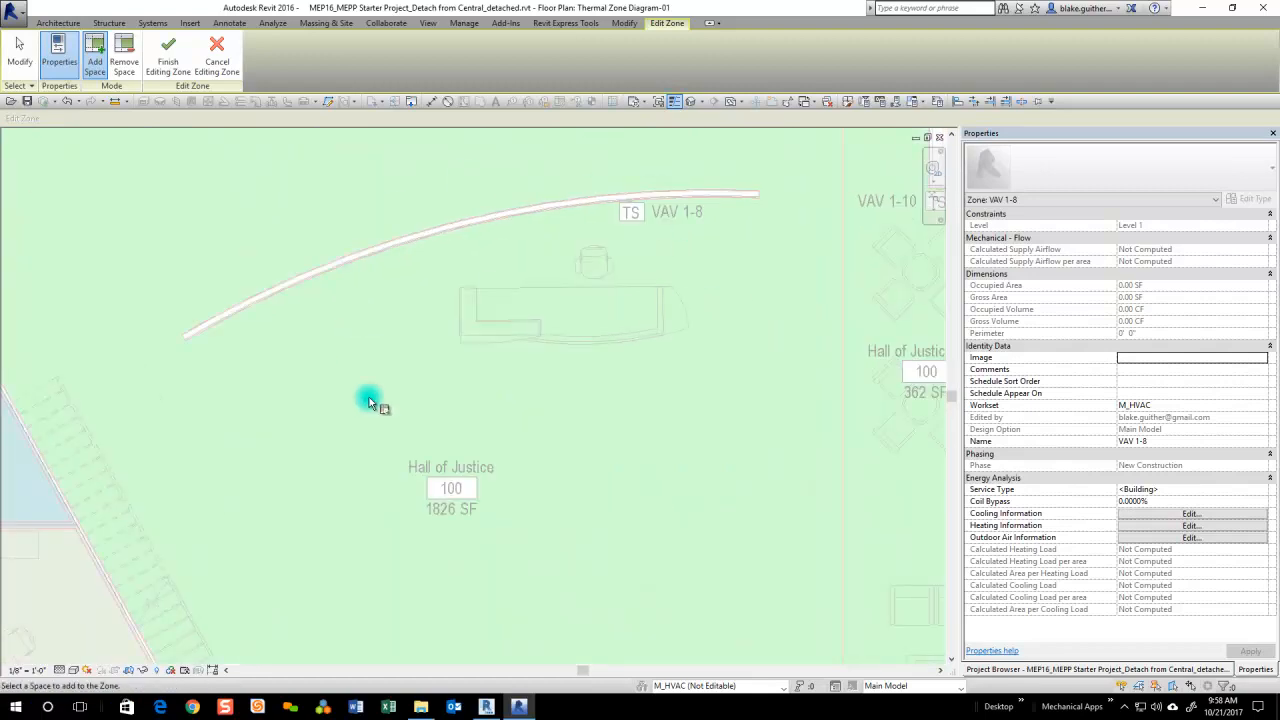
scroll(440, 410, down, 1)
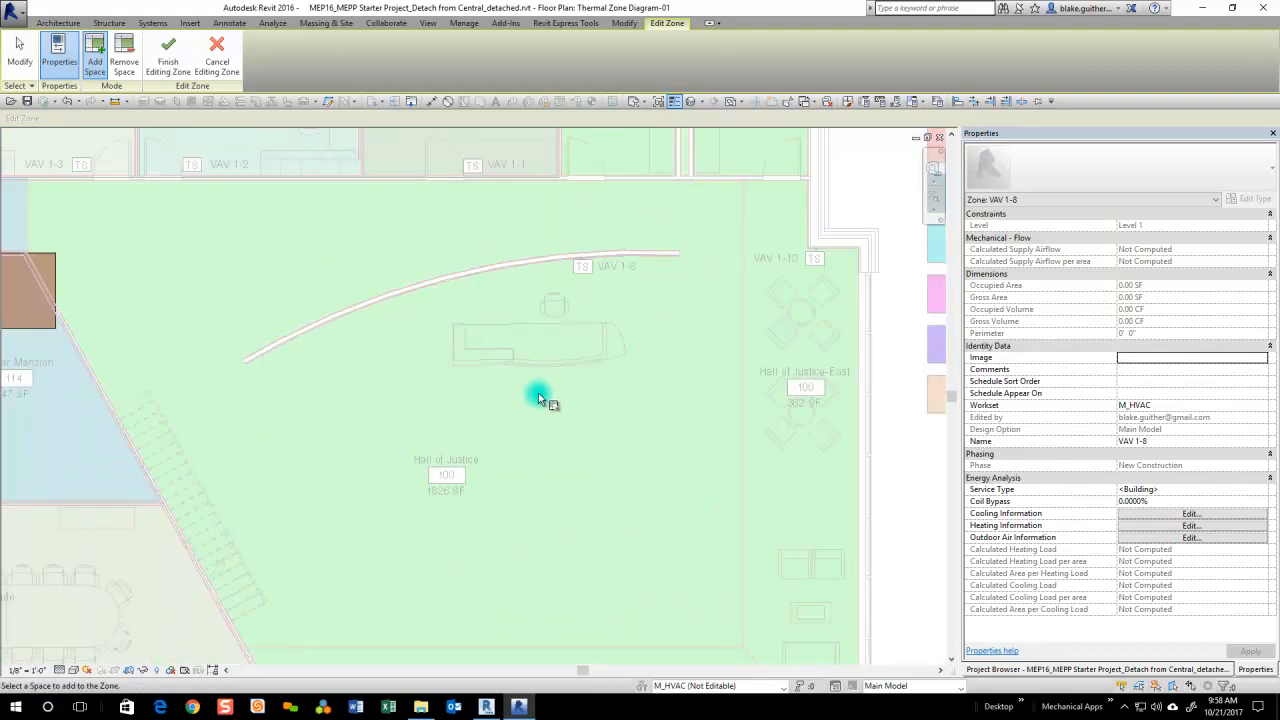
drag(603, 436, 464, 333)
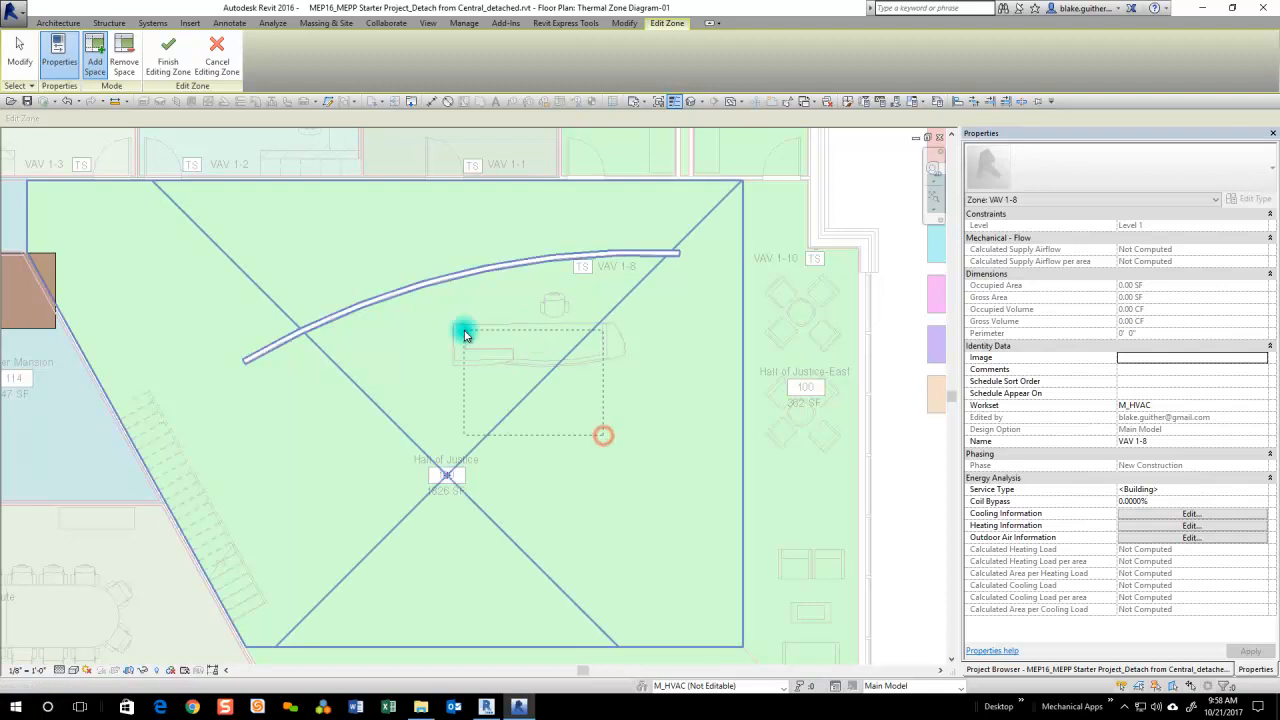
drag(479, 410, 449, 394)
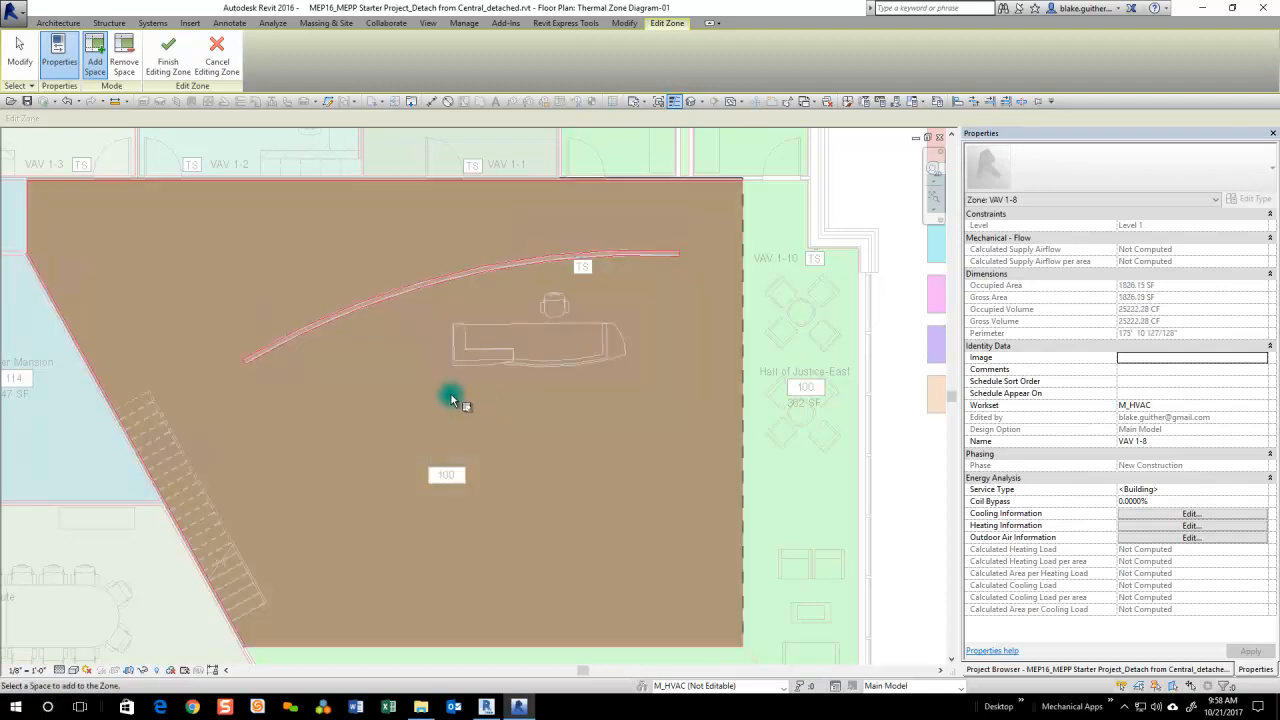
click(168, 55)
scroll(474, 218, down, 2)
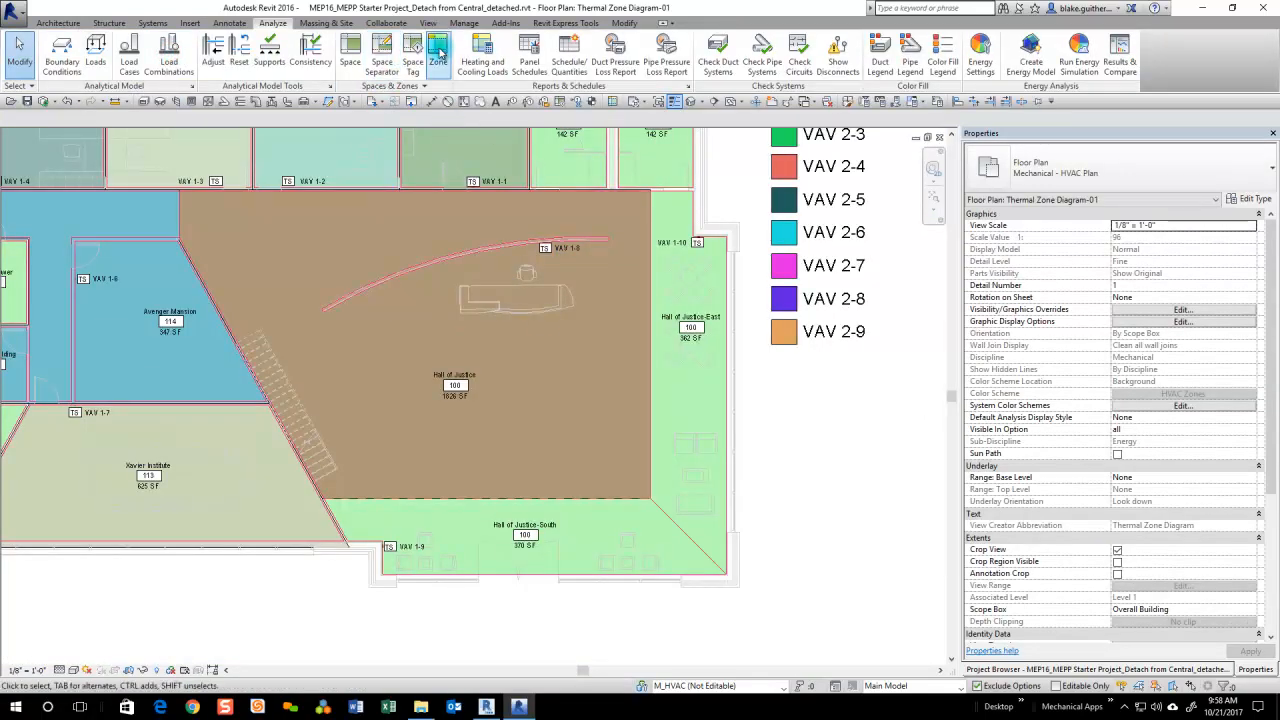
- Create a separate HVAC zone containing the Hall of Justice-South space and finish editing it
click(438, 55)
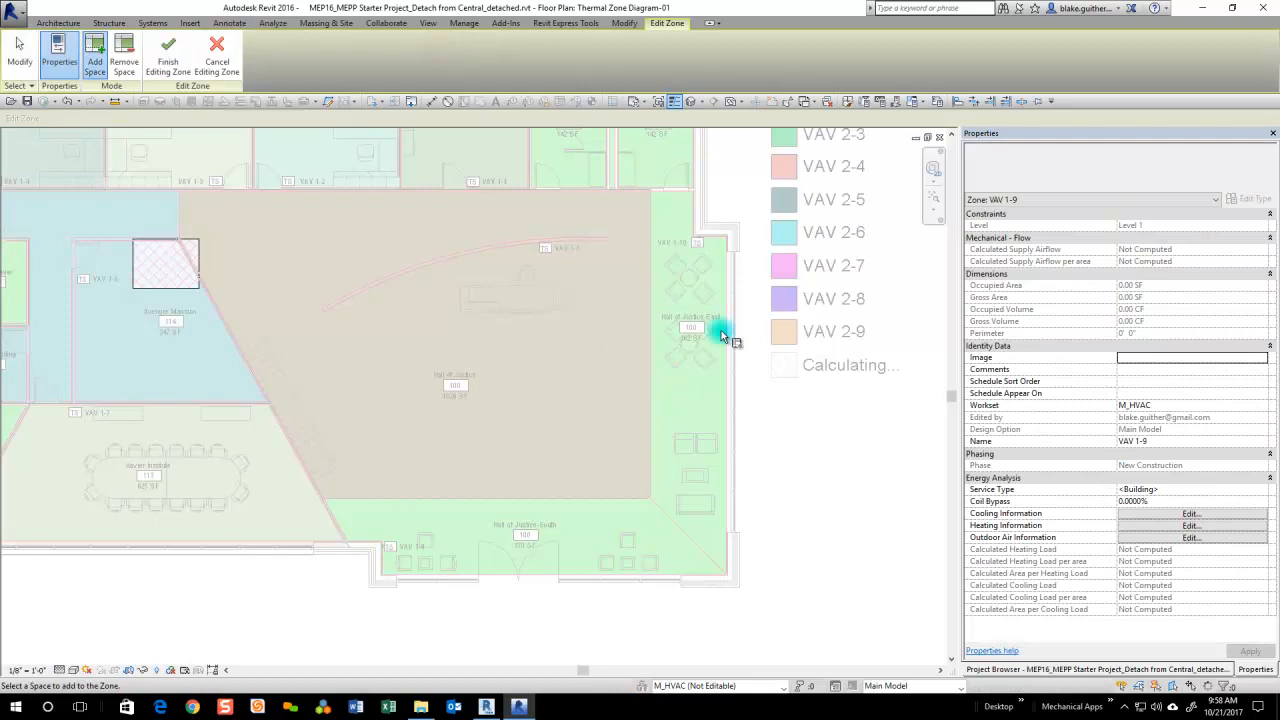
scroll(474, 585, up, 2)
click(481, 569)
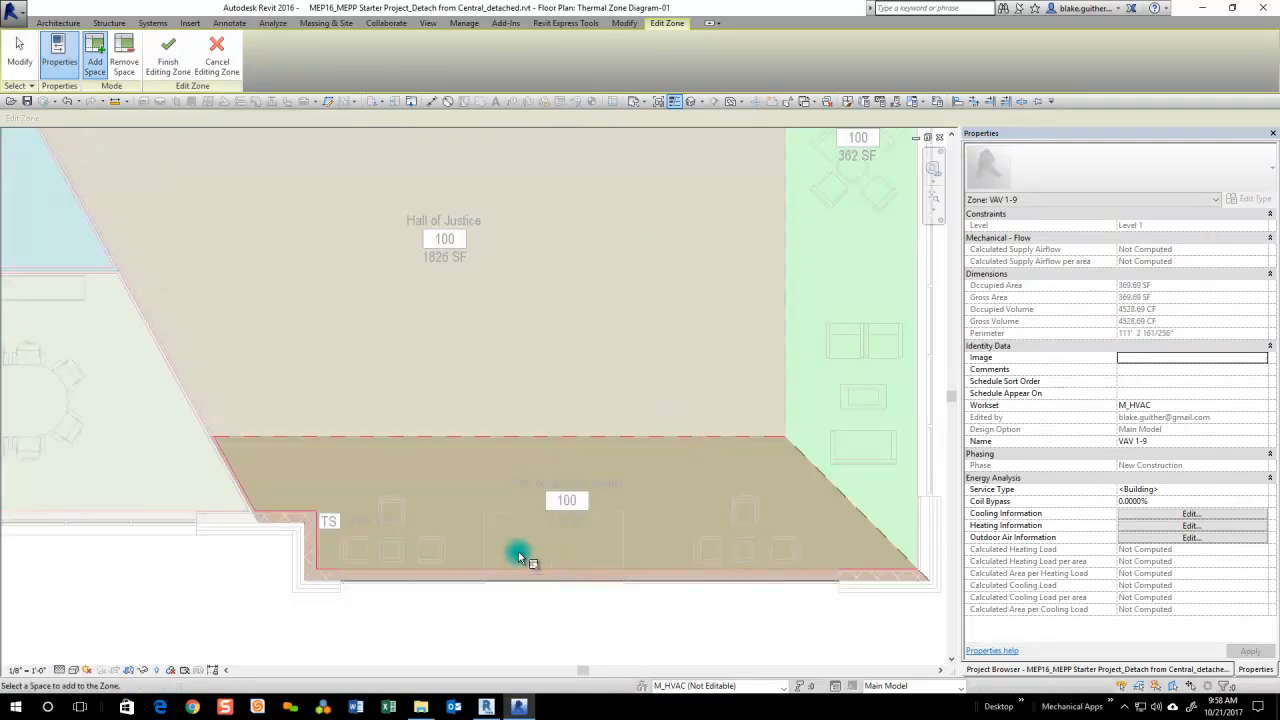
scroll(458, 598, down, 2)
click(166, 64)
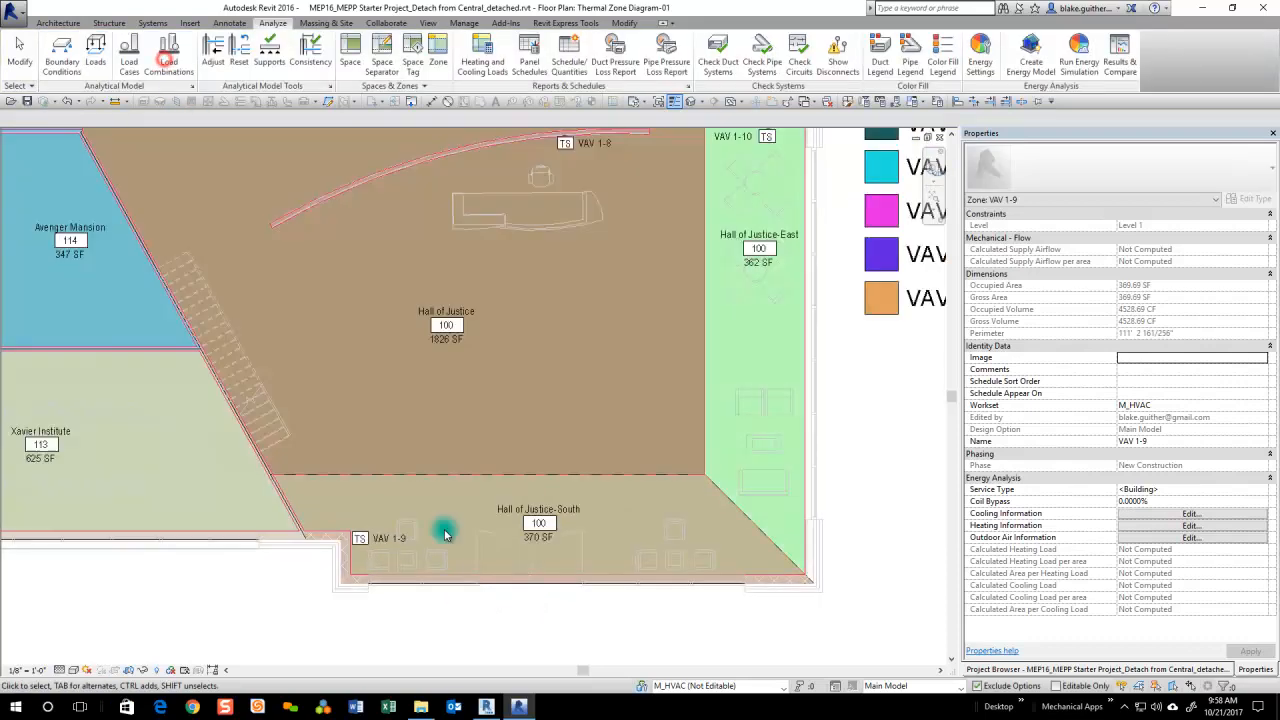
- Create a separate HVAC zone containing the Hall of Justice-East space
click(440, 63)
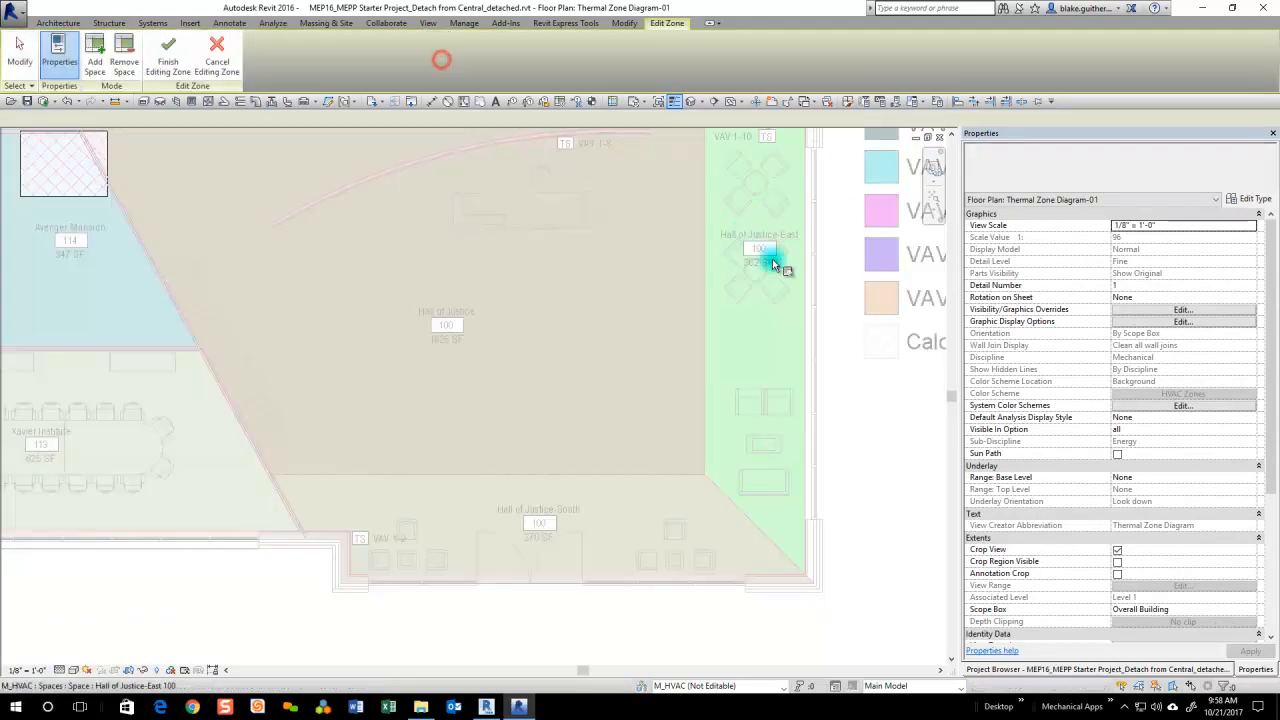
click(752, 245)
click(809, 324)
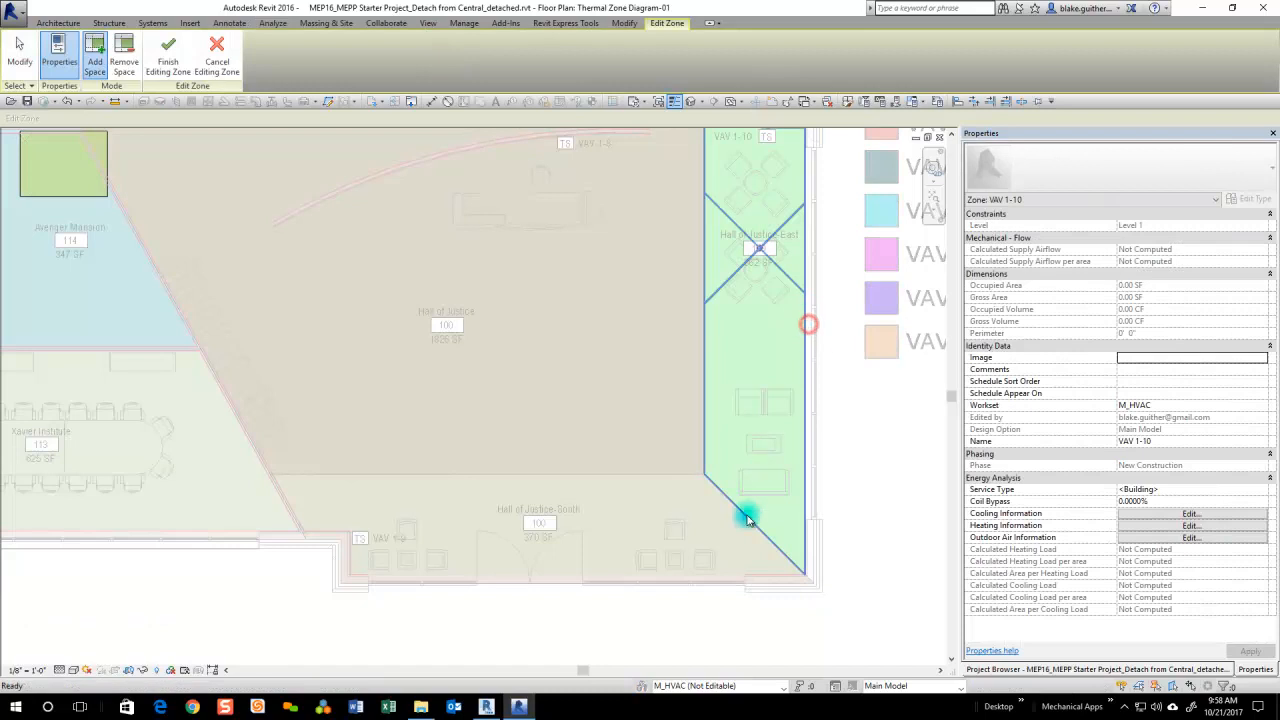
- Add the Hero Men space to the Hall of Justice-East zone and finish editing it
scroll(752, 530, down, 3)
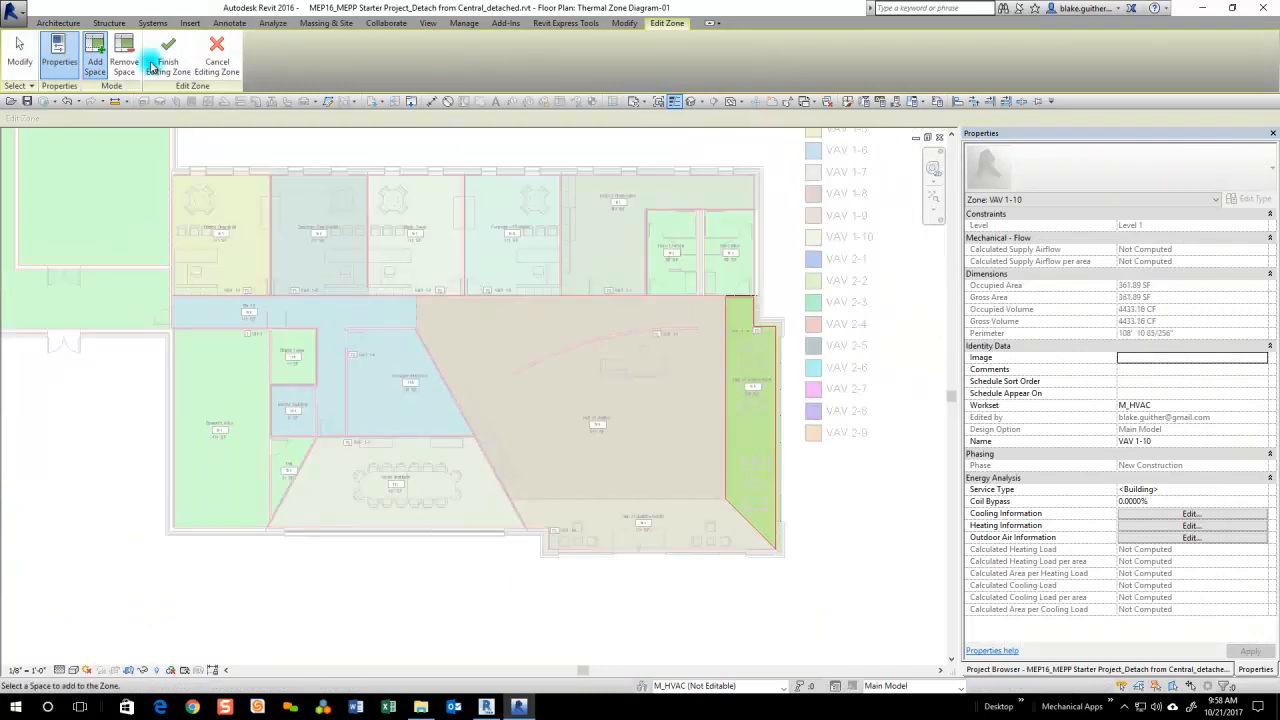
scroll(745, 252, up, 2)
click(751, 231)
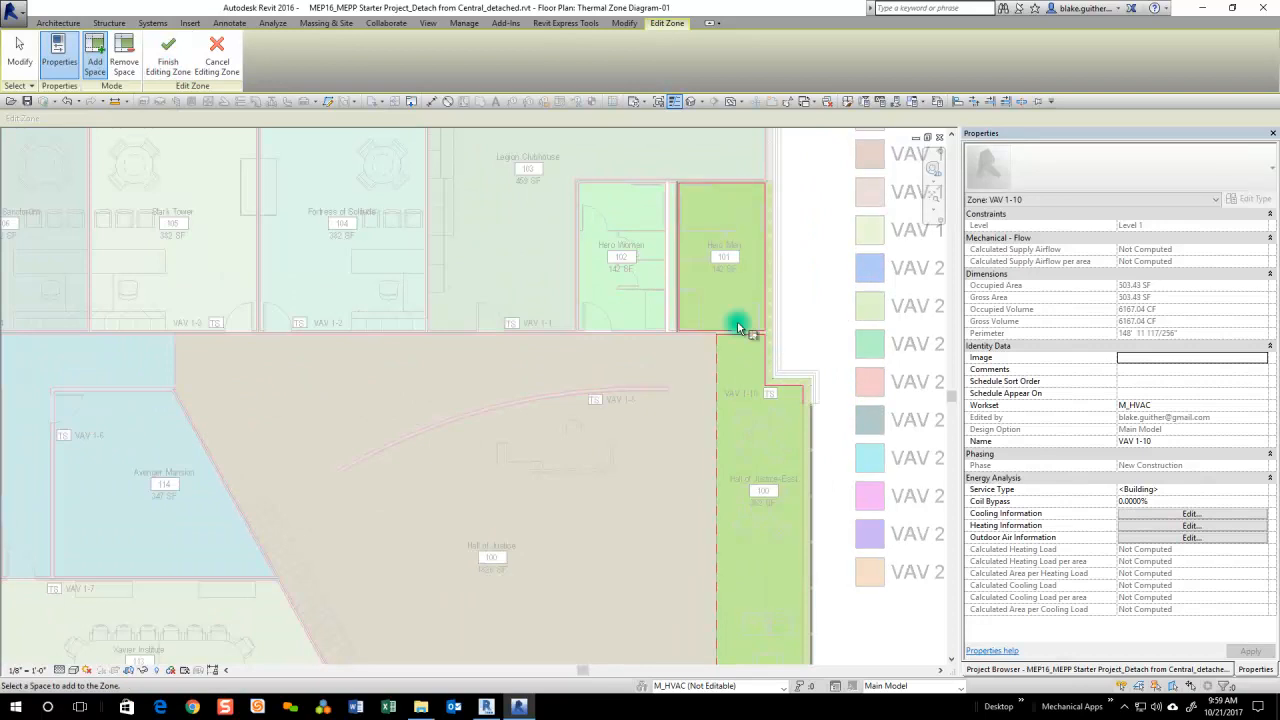
click(168, 55)
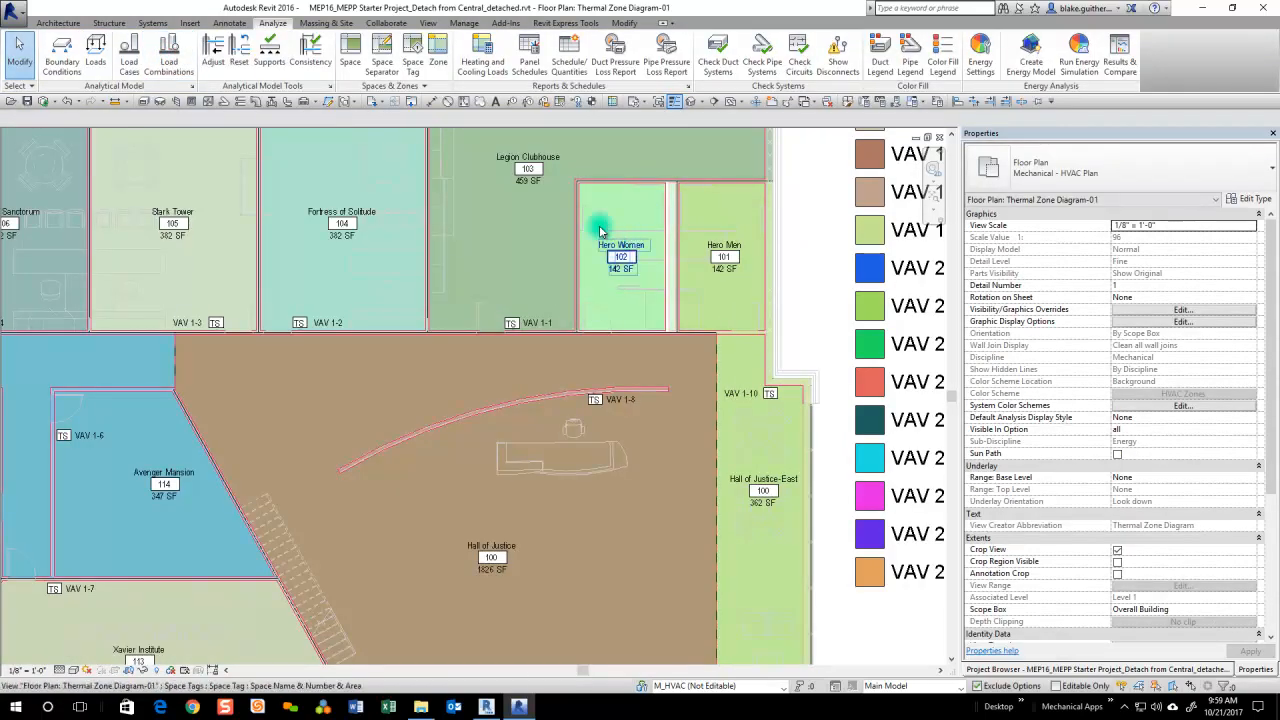
- Edit the main Hall of Justice zone to include the Hero Women space and finish editing it
click(603, 337)
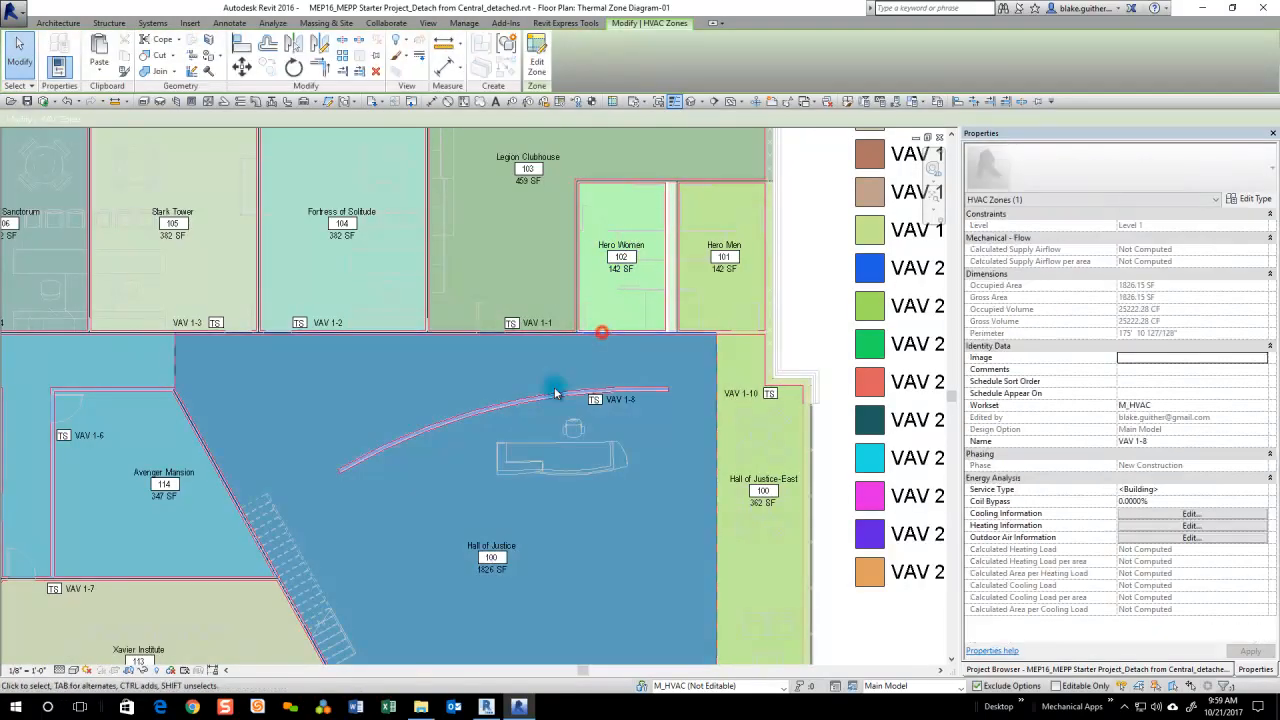
click(537, 55)
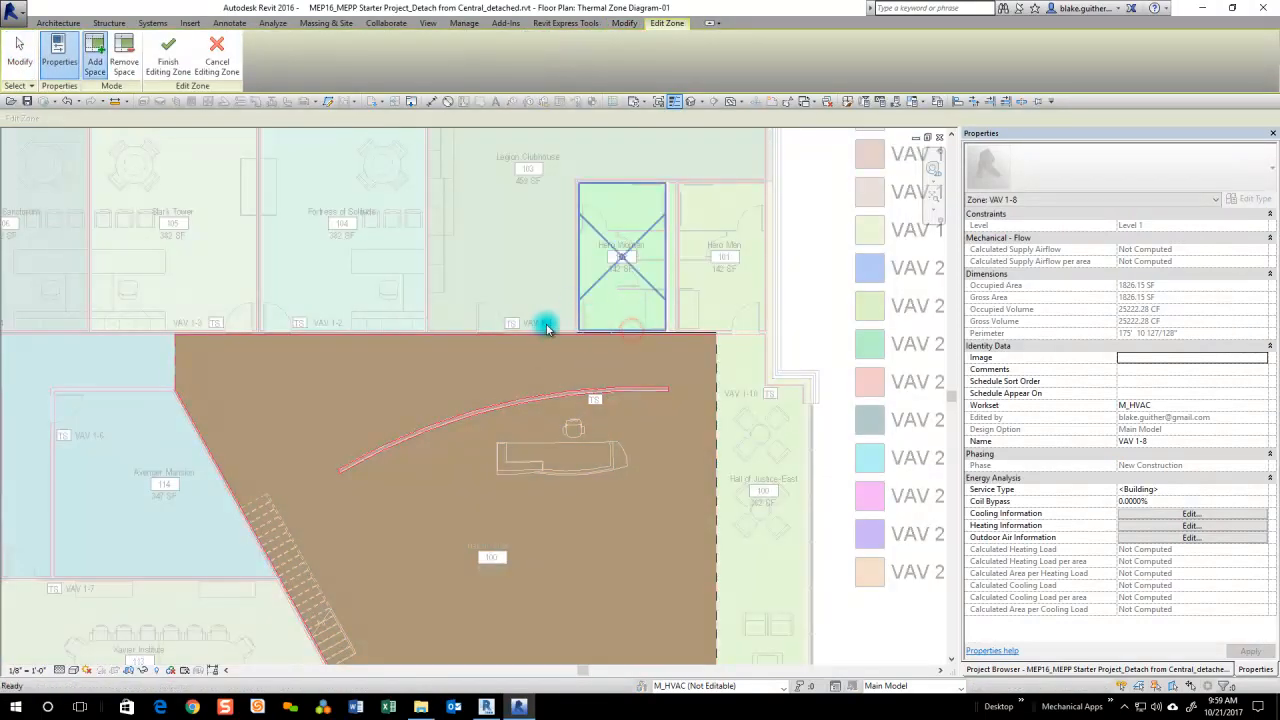
click(545, 325)
click(168, 55)
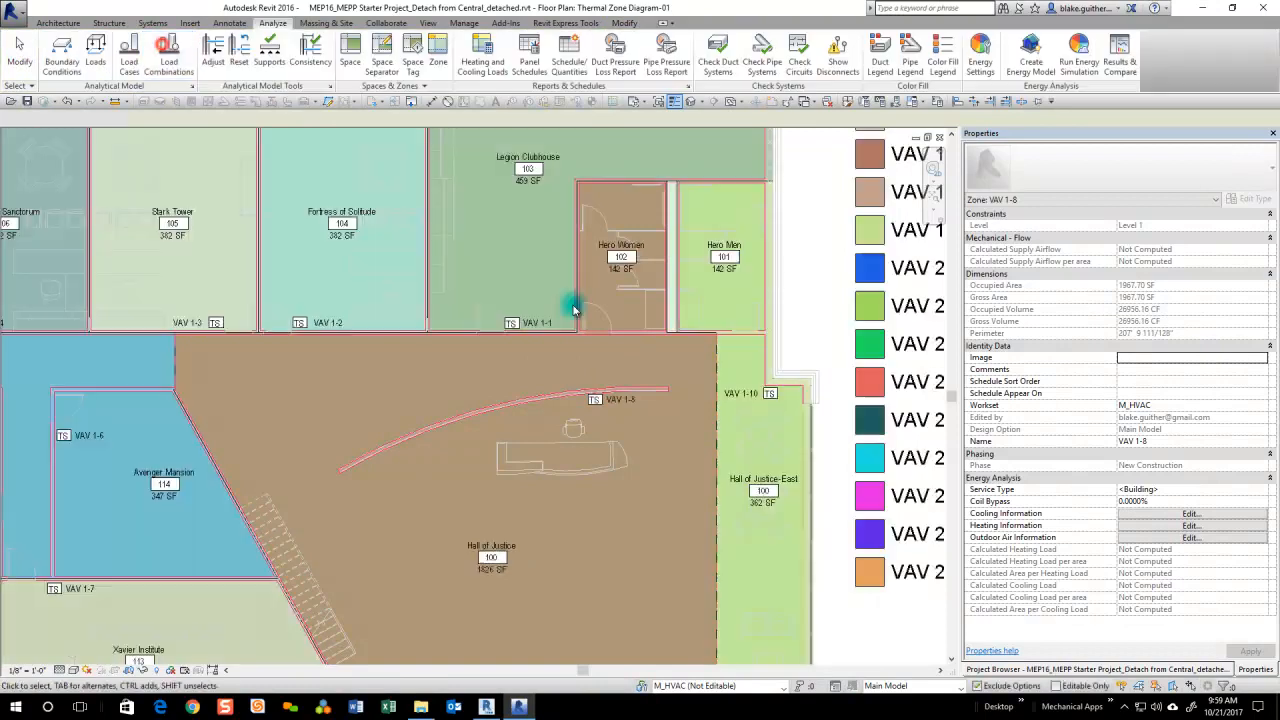
- Create an HVAC zone named UH-1 containing the Spawn's Alley and Test spaces, and finish editing it
scroll(768, 190, down, 2)
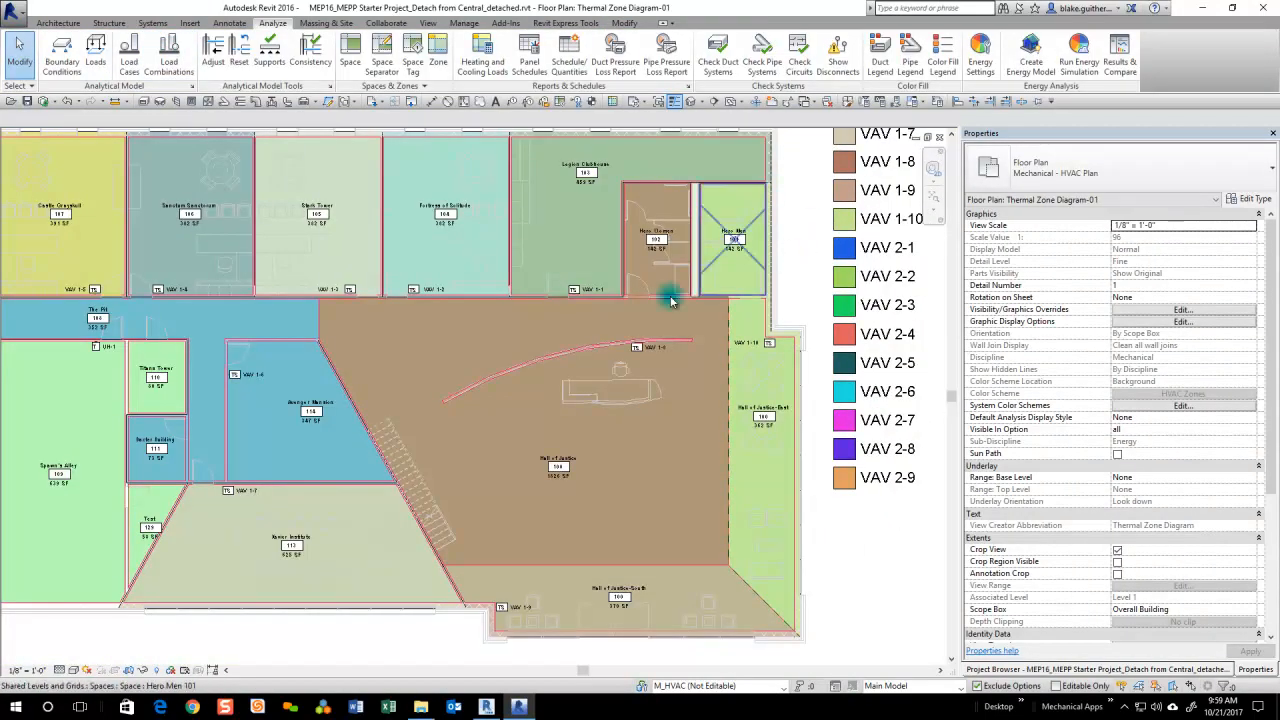
scroll(96, 474, up, 2)
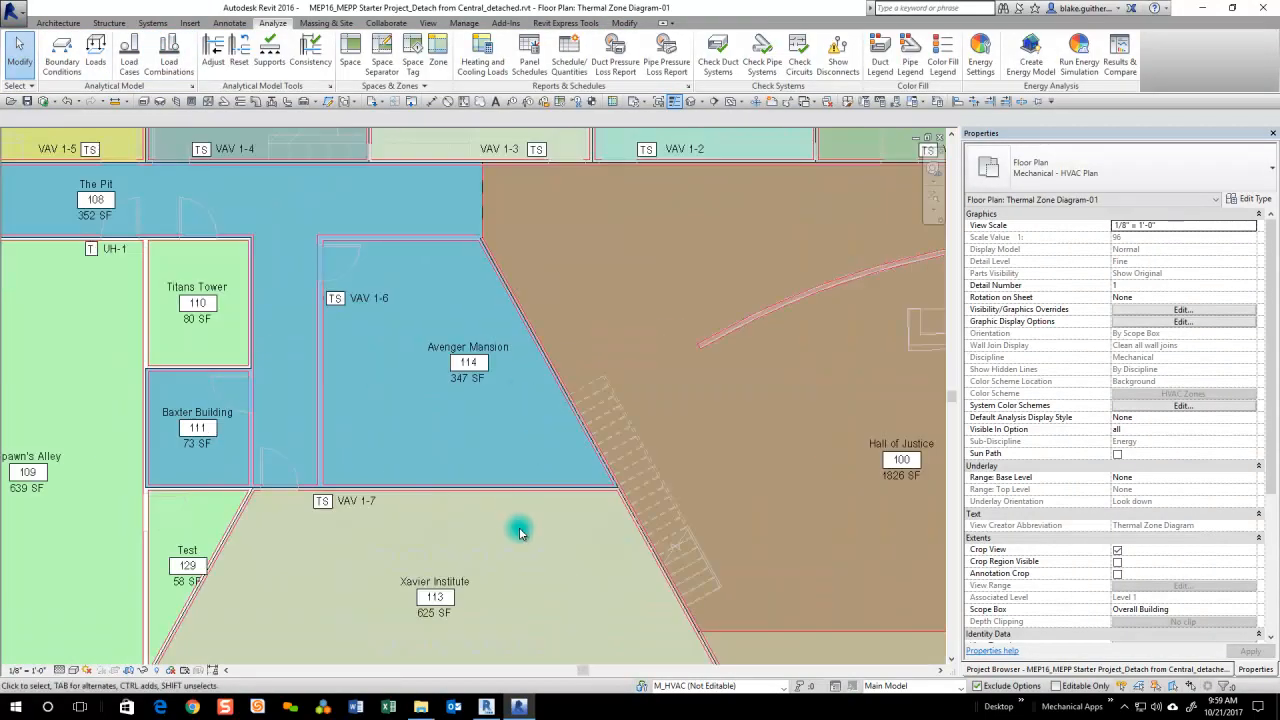
scroll(518, 532, down, 2)
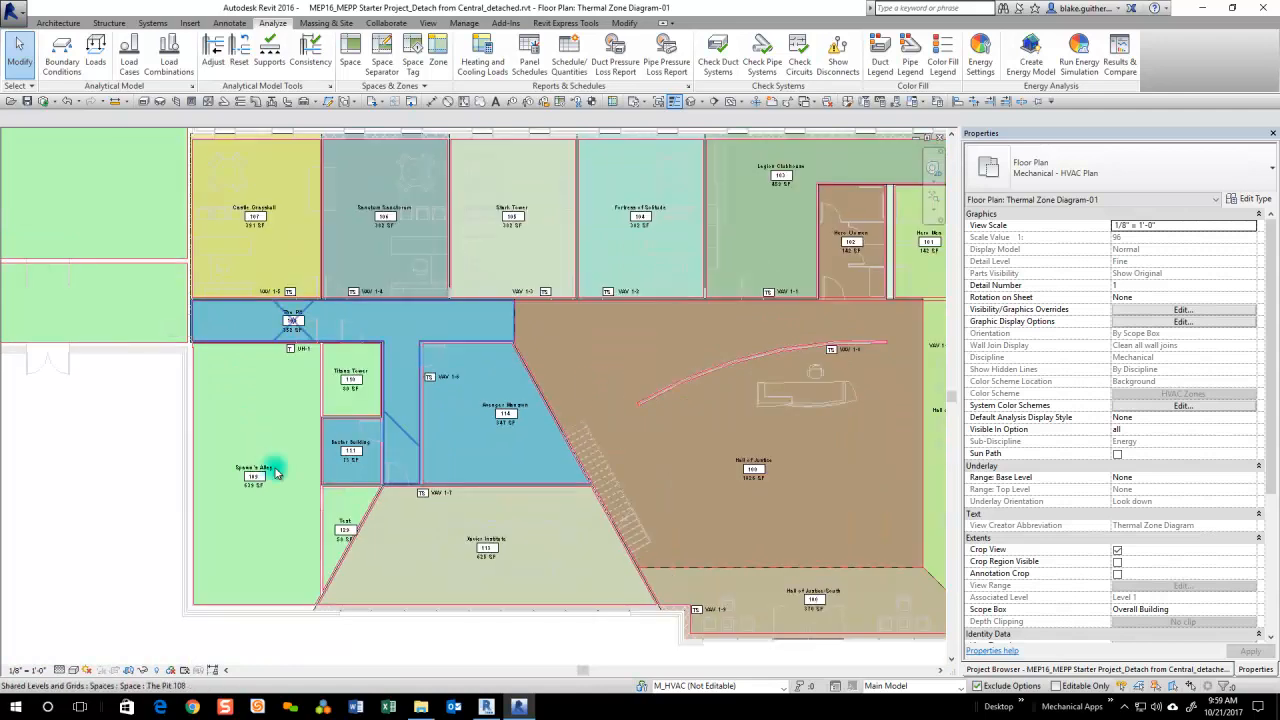
scroll(206, 518, up, 2)
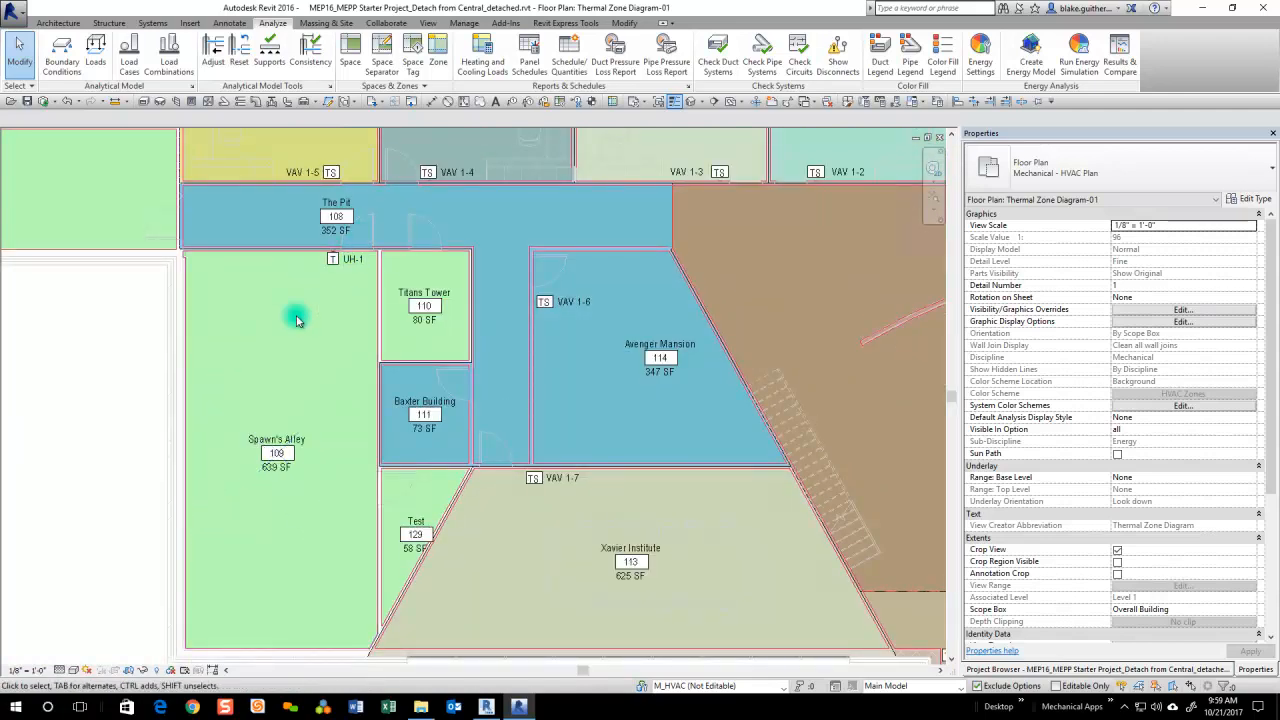
click(446, 55)
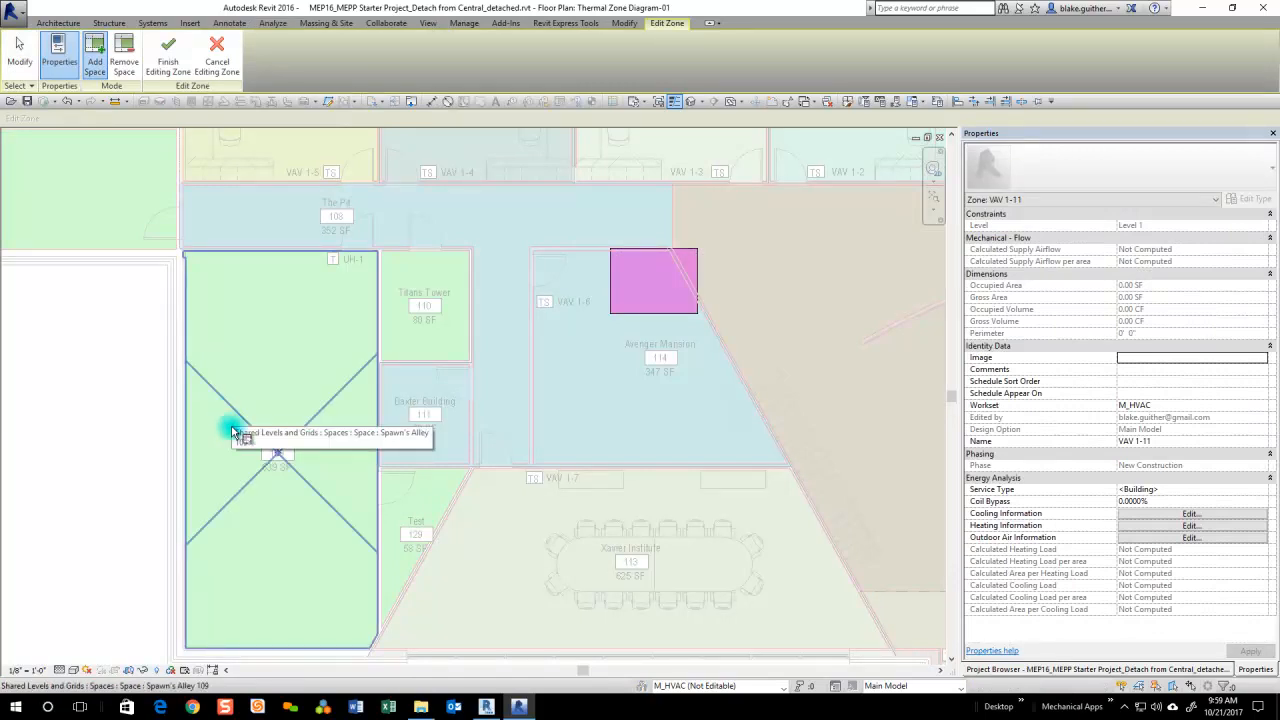
scroll(334, 334, up, 2)
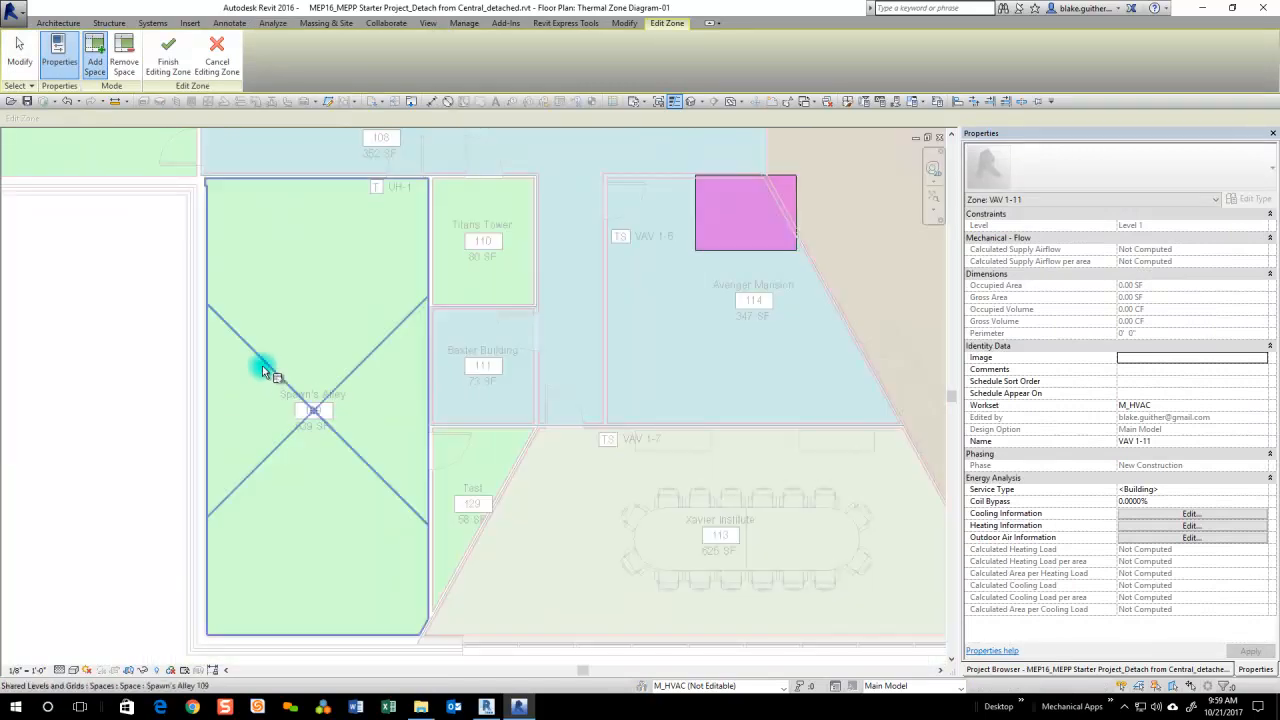
click(255, 355)
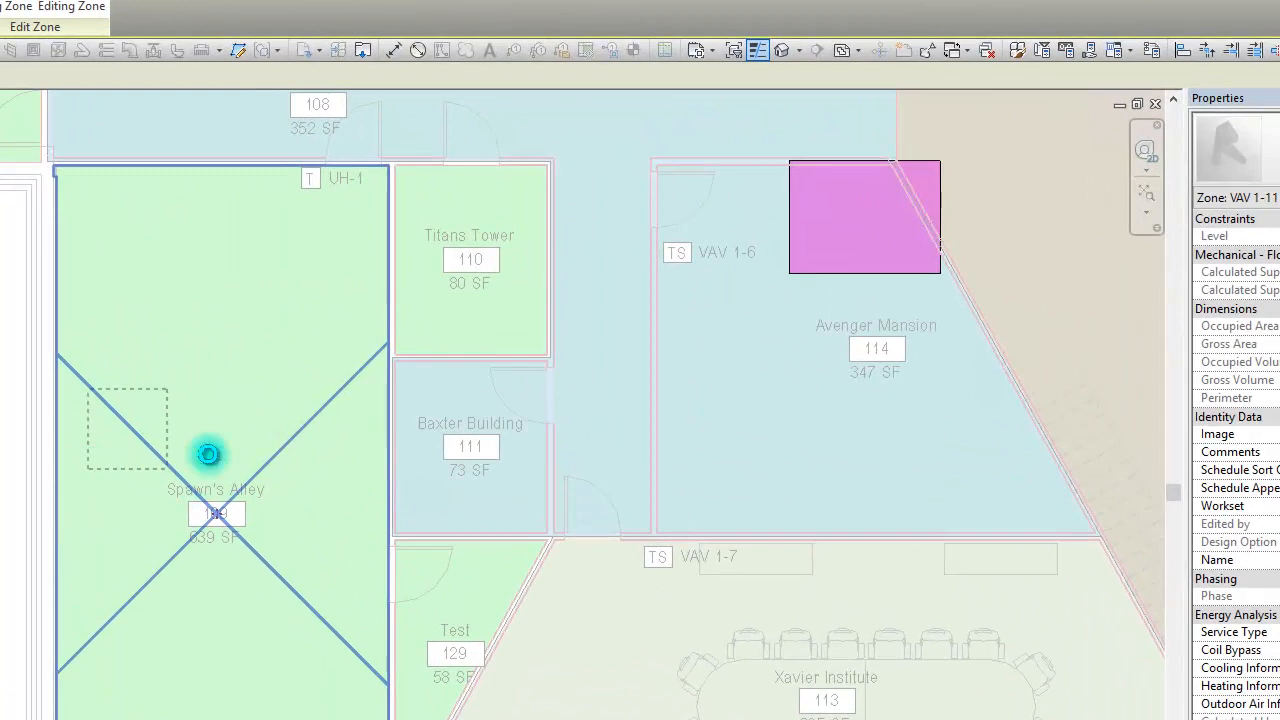
click(377, 484)
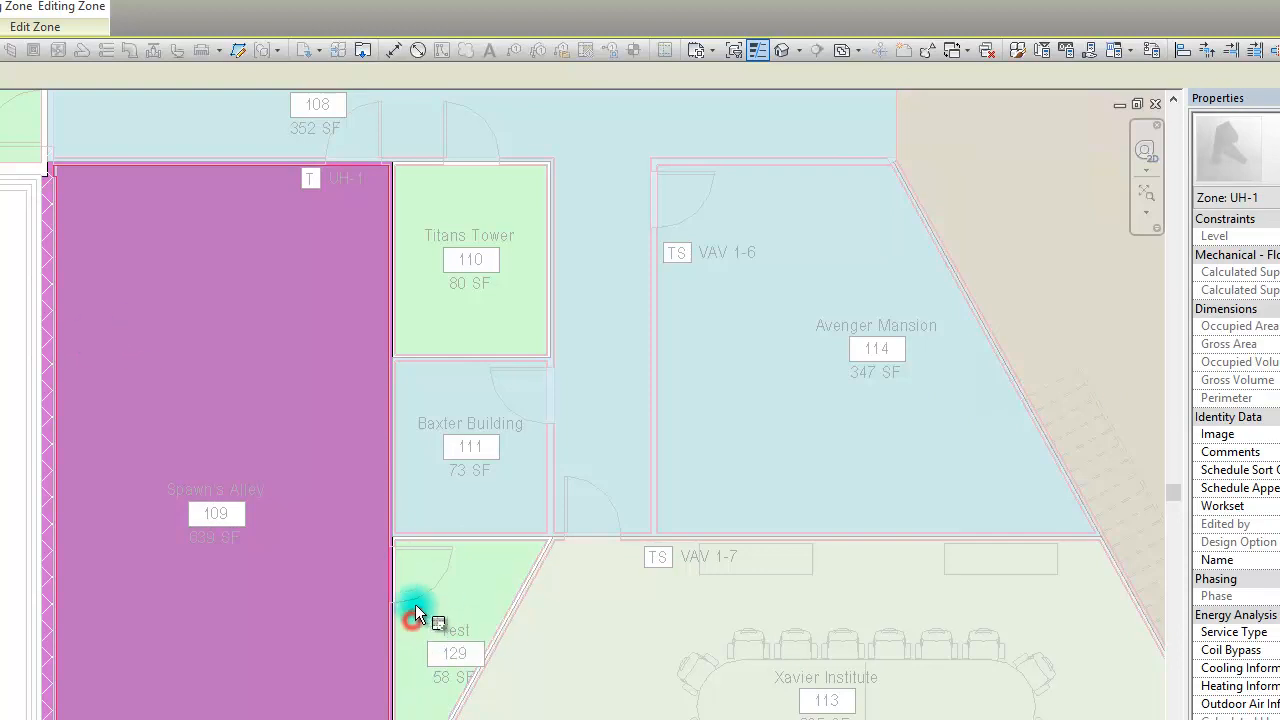
click(437, 572)
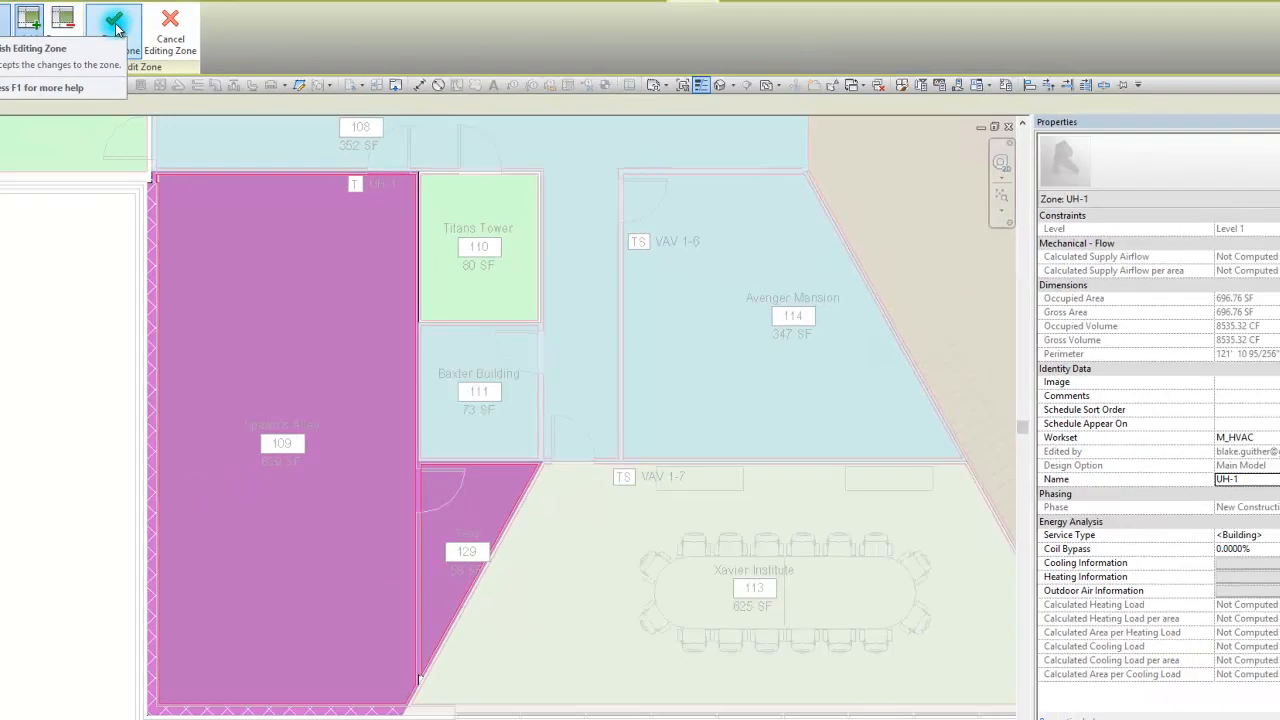
click(115, 27)
- Create an HVAC zone named AC-1 containing the Titans Tower space and finish editing it
scroll(420, 305, up, 4)
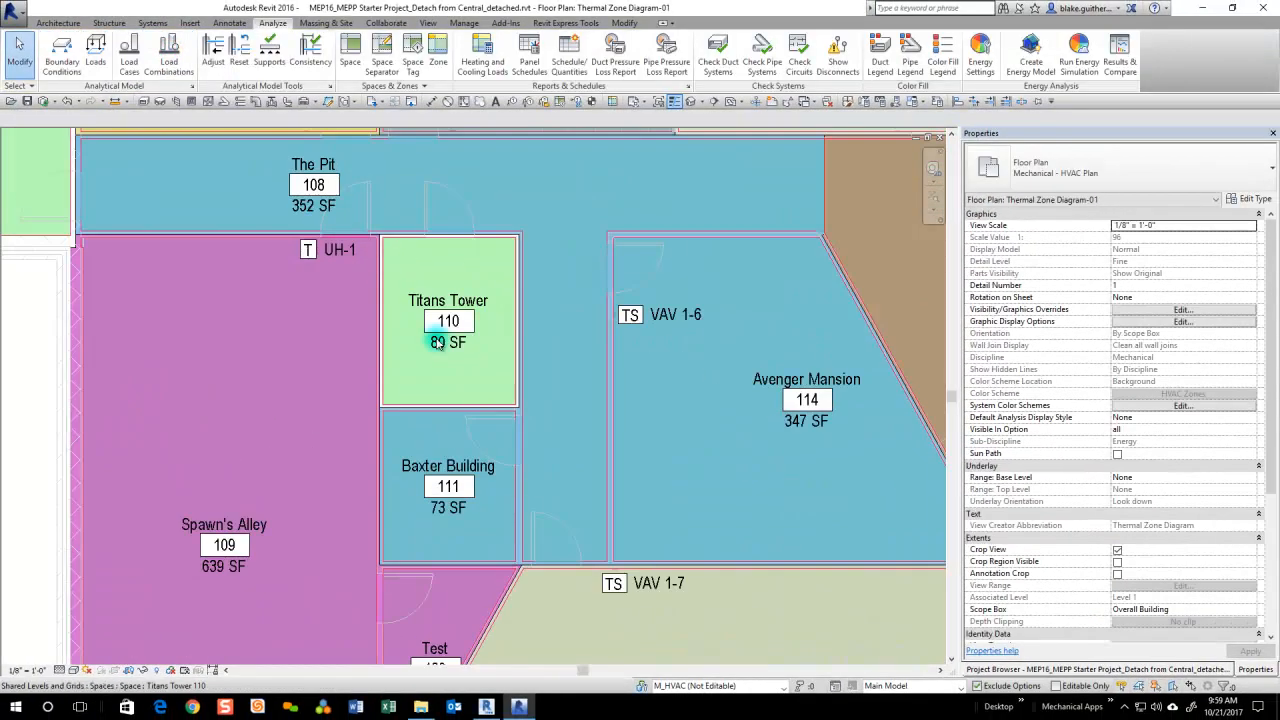
scroll(393, 289, up, 2)
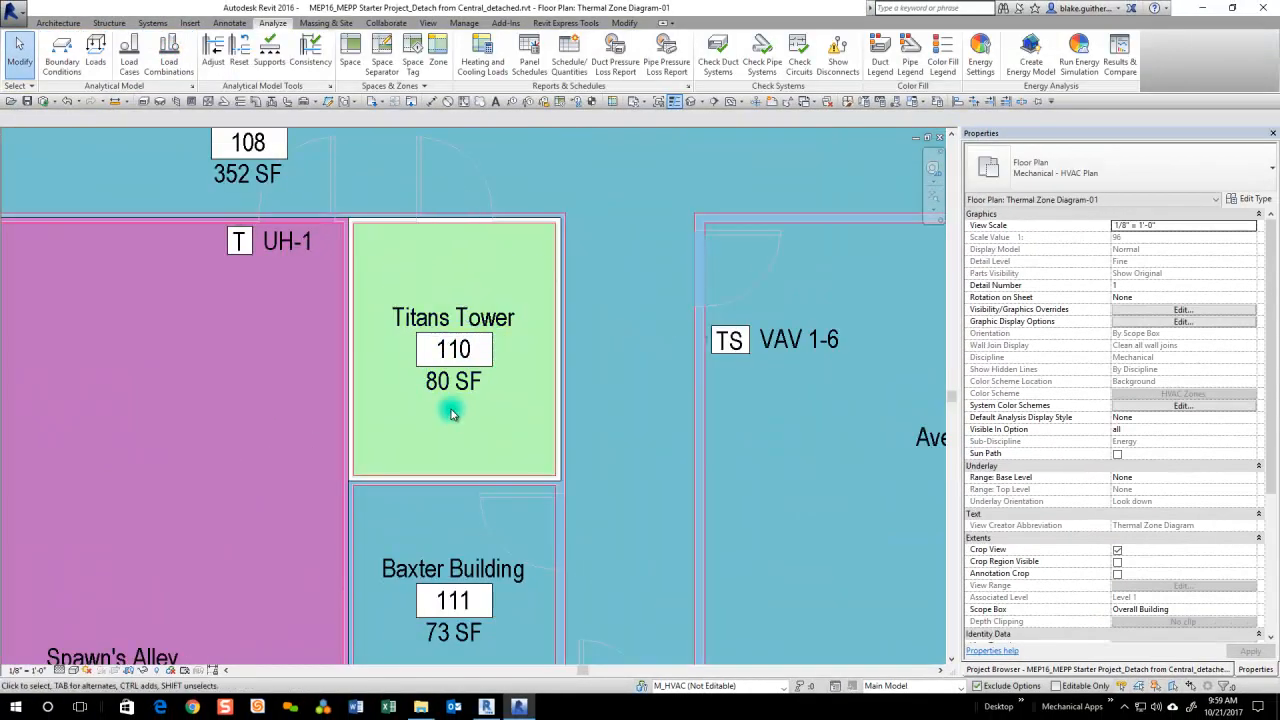
scroll(452, 413, down, 3)
scroll(495, 320, up, 2)
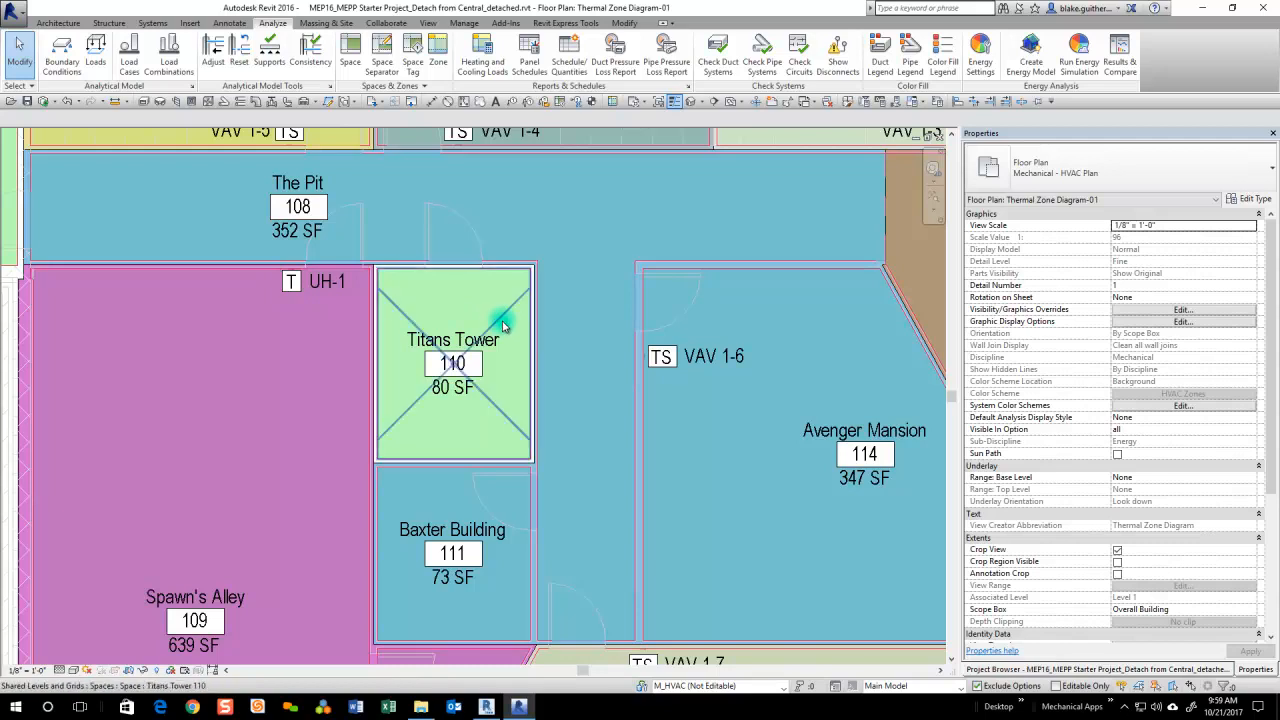
scroll(500, 320, down, 1)
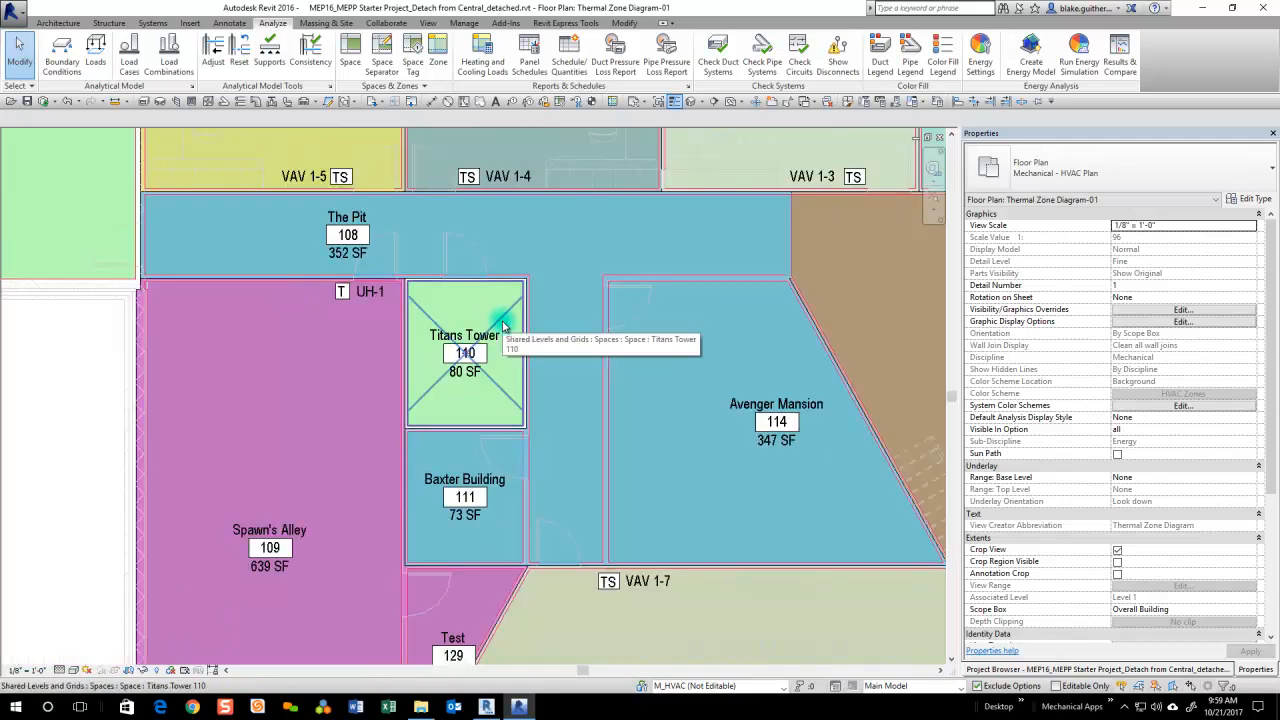
click(438, 58)
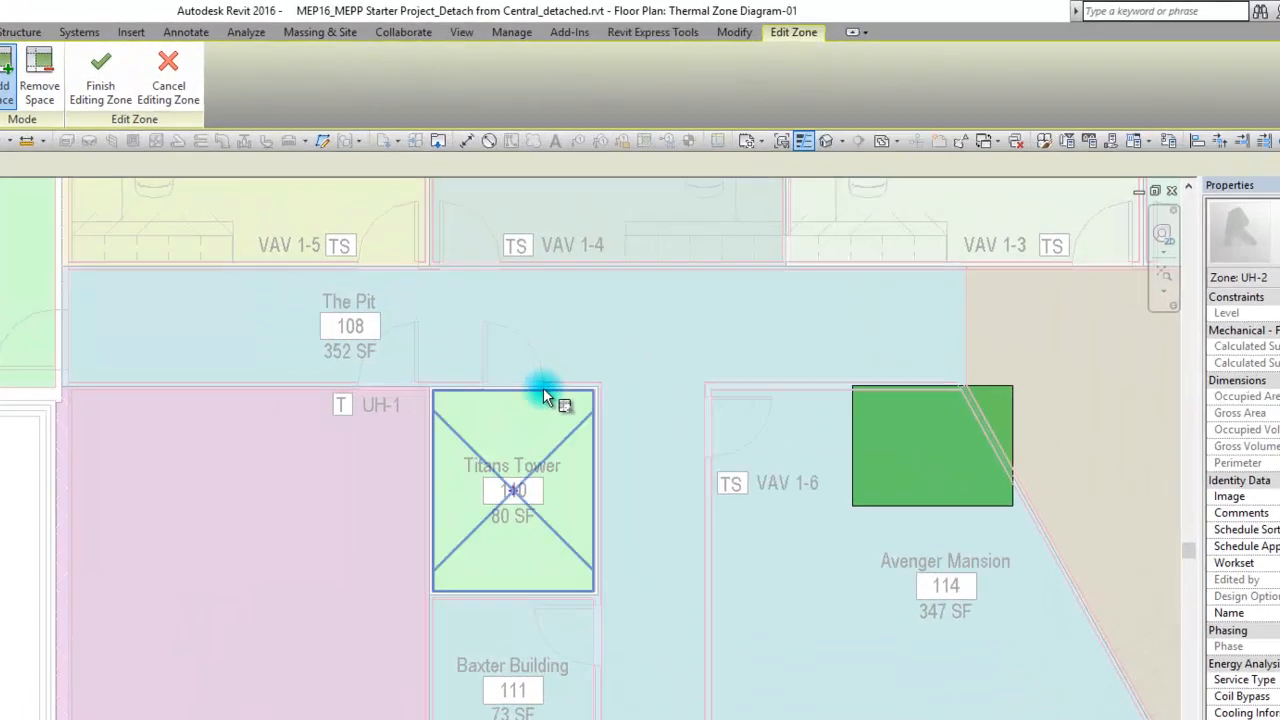
click(542, 390)
click(527, 530)
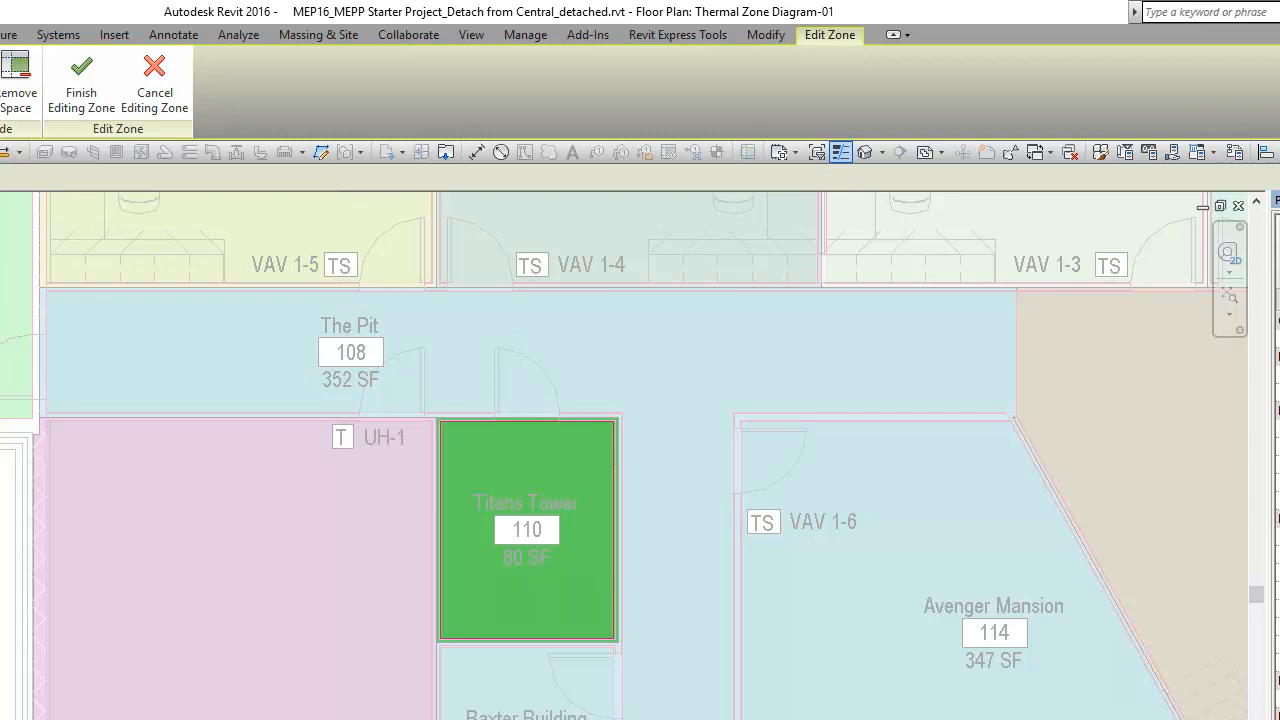
click(66, 72)
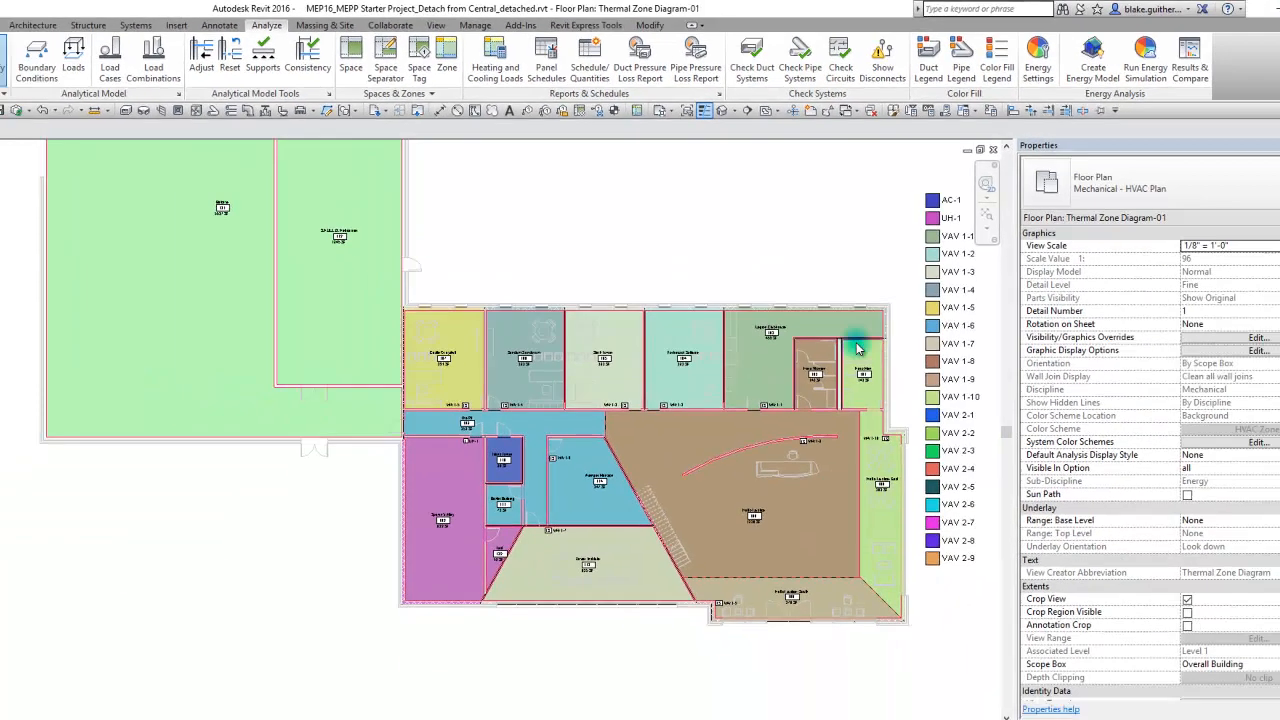
- Examine the zone color legend and the unit tags around the Batcave, S.H.I.E.L.D. Helicarrier and Aunt May's House spaces
scroll(618, 511, down, 1)
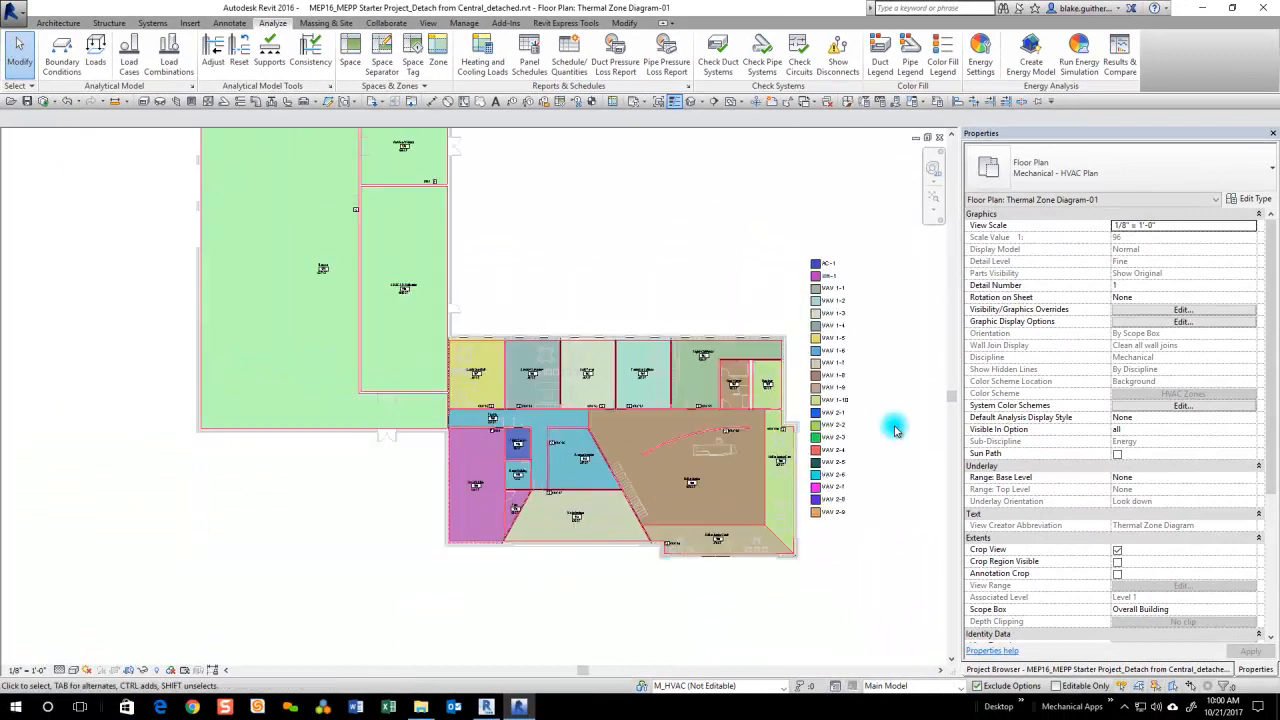
scroll(895, 428, up, 2)
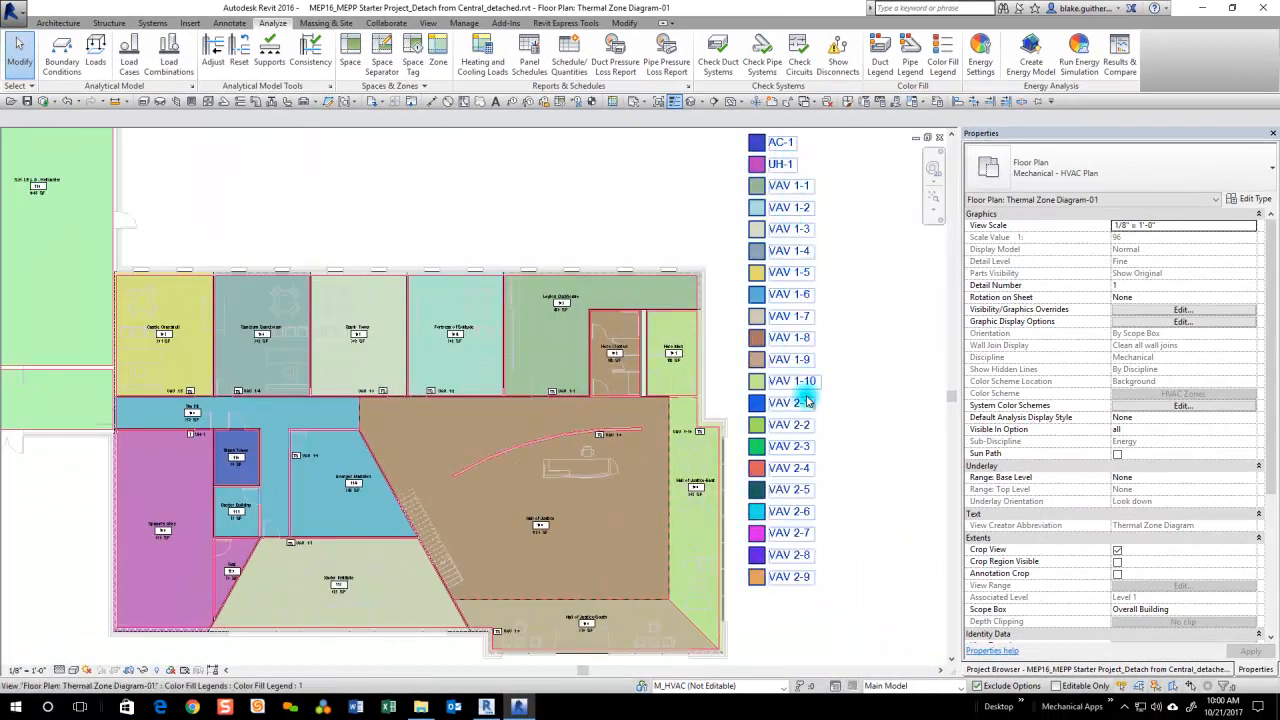
scroll(886, 534, down, 3)
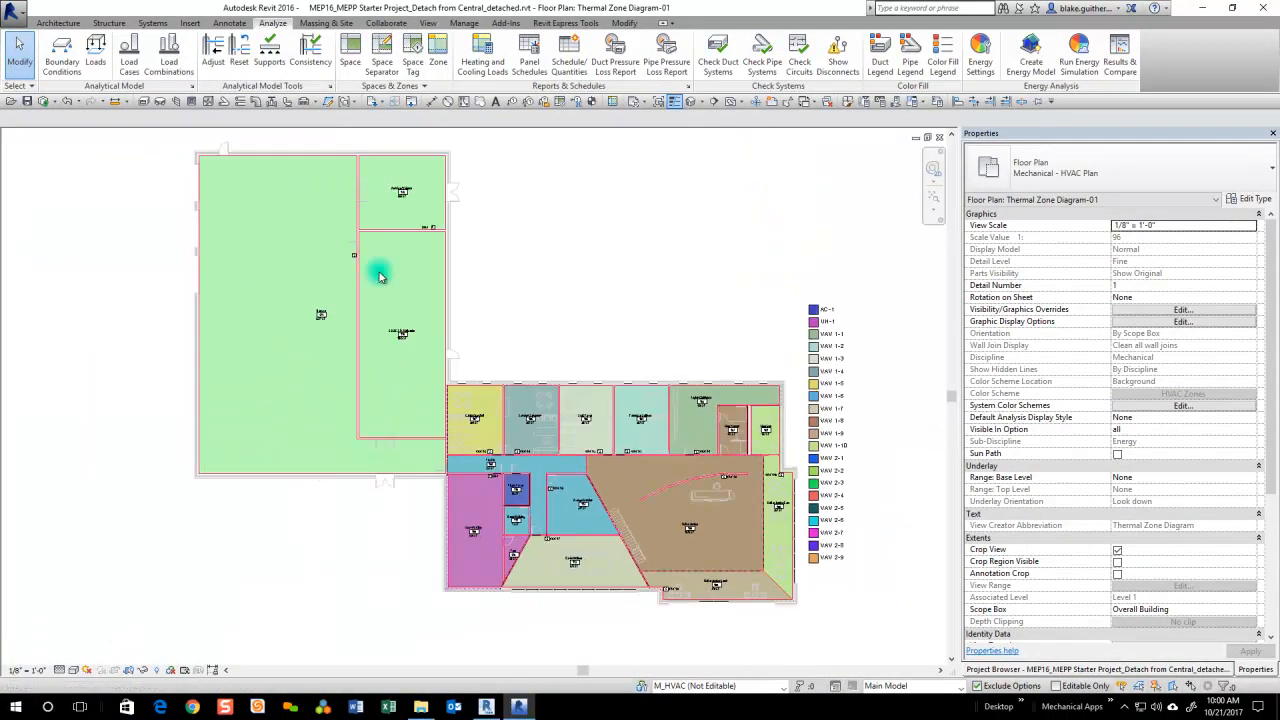
scroll(314, 271, up, 2)
scroll(349, 418, up, 2)
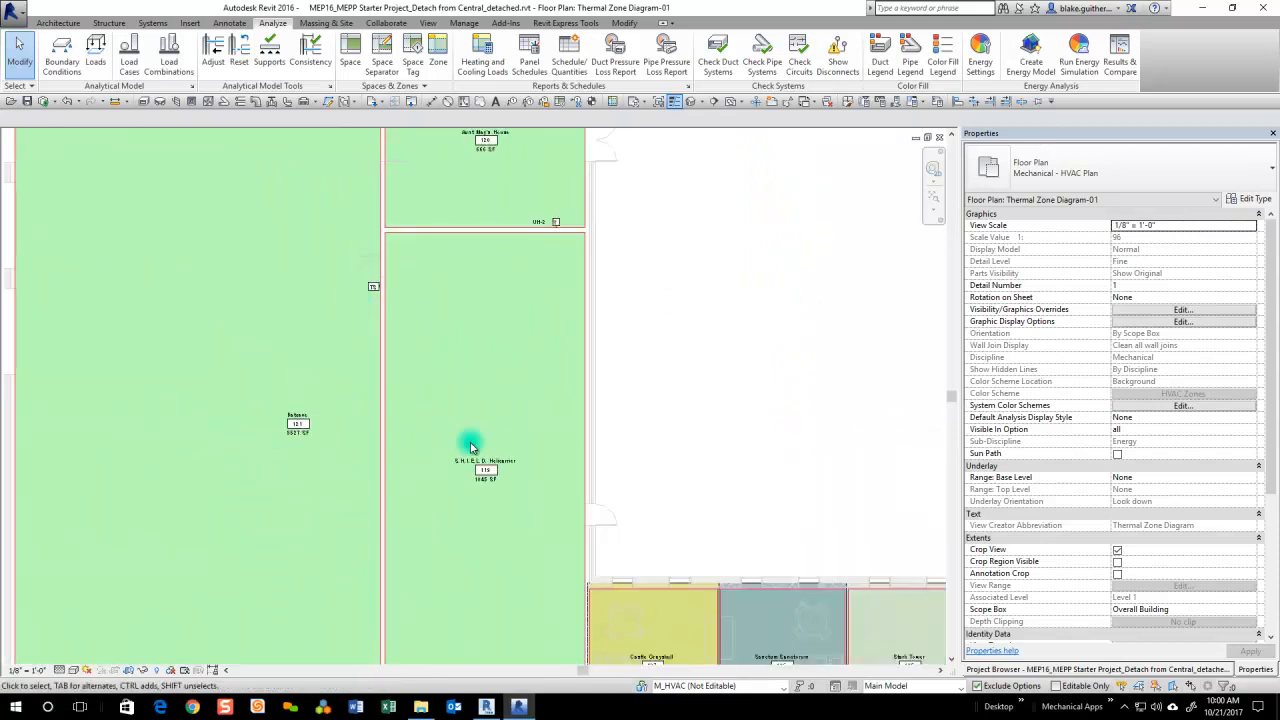
scroll(486, 300, down, 1)
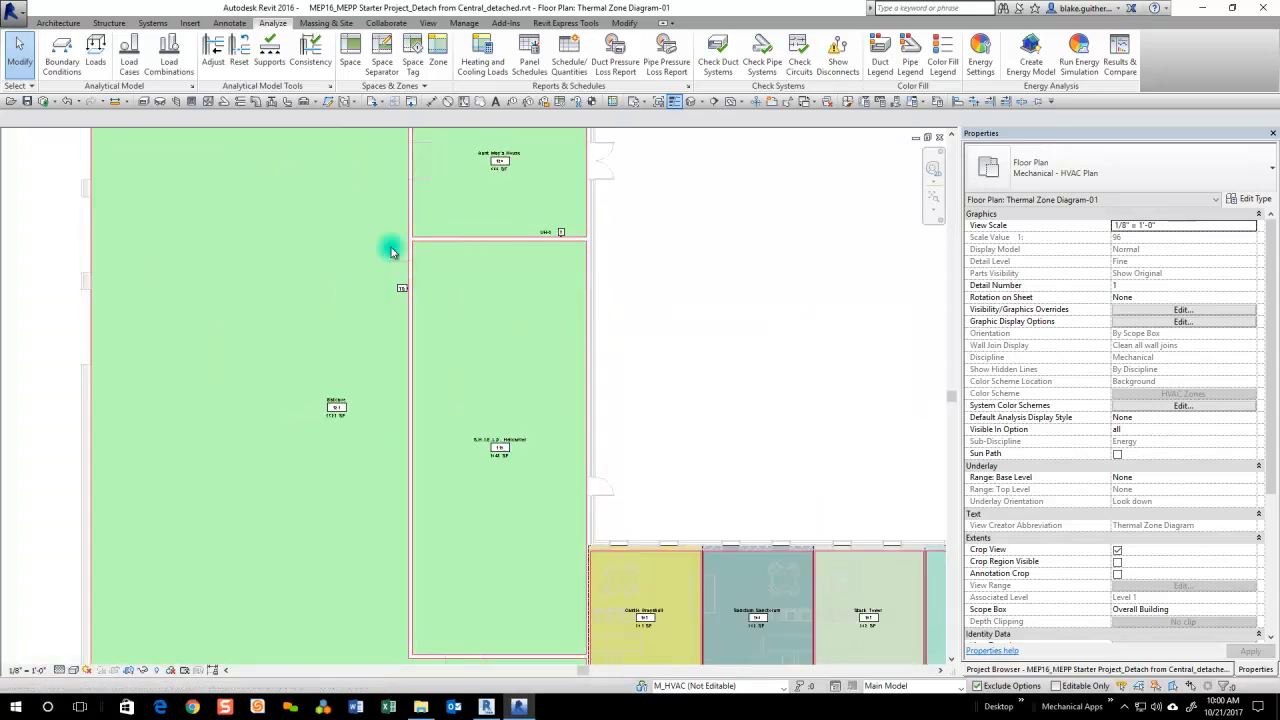
scroll(475, 438, down, 2)
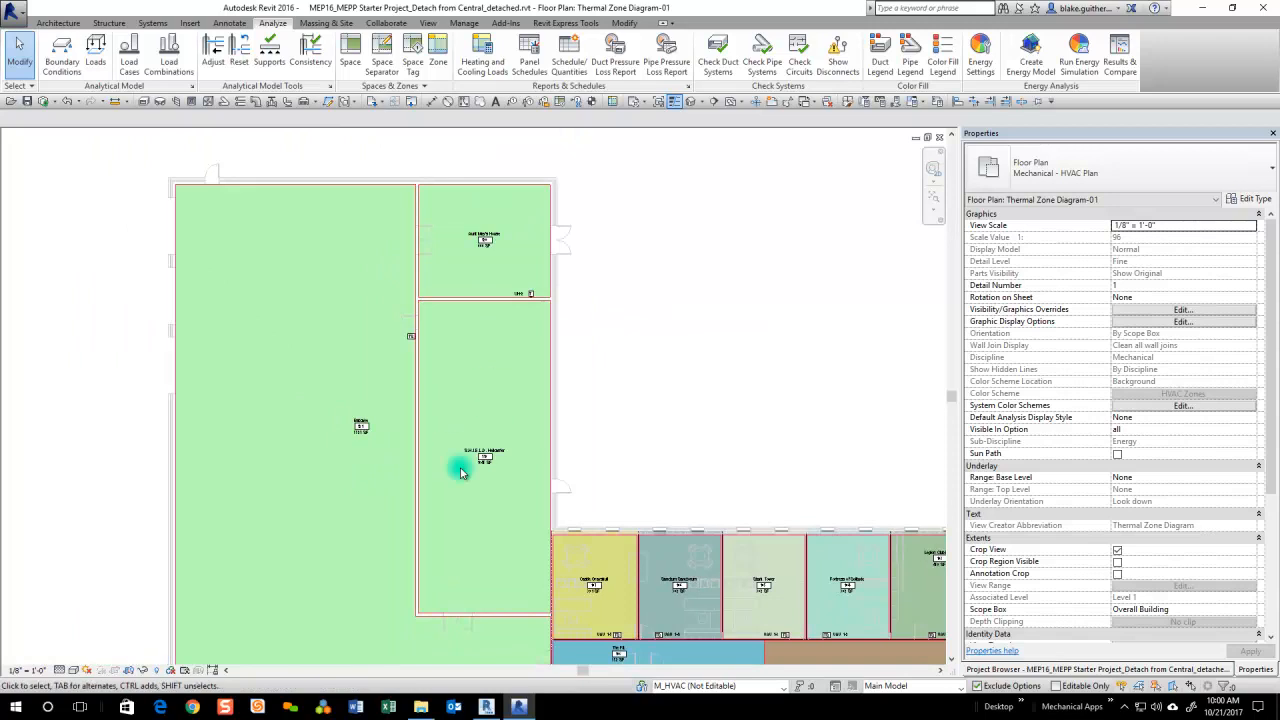
scroll(331, 418, up, 2)
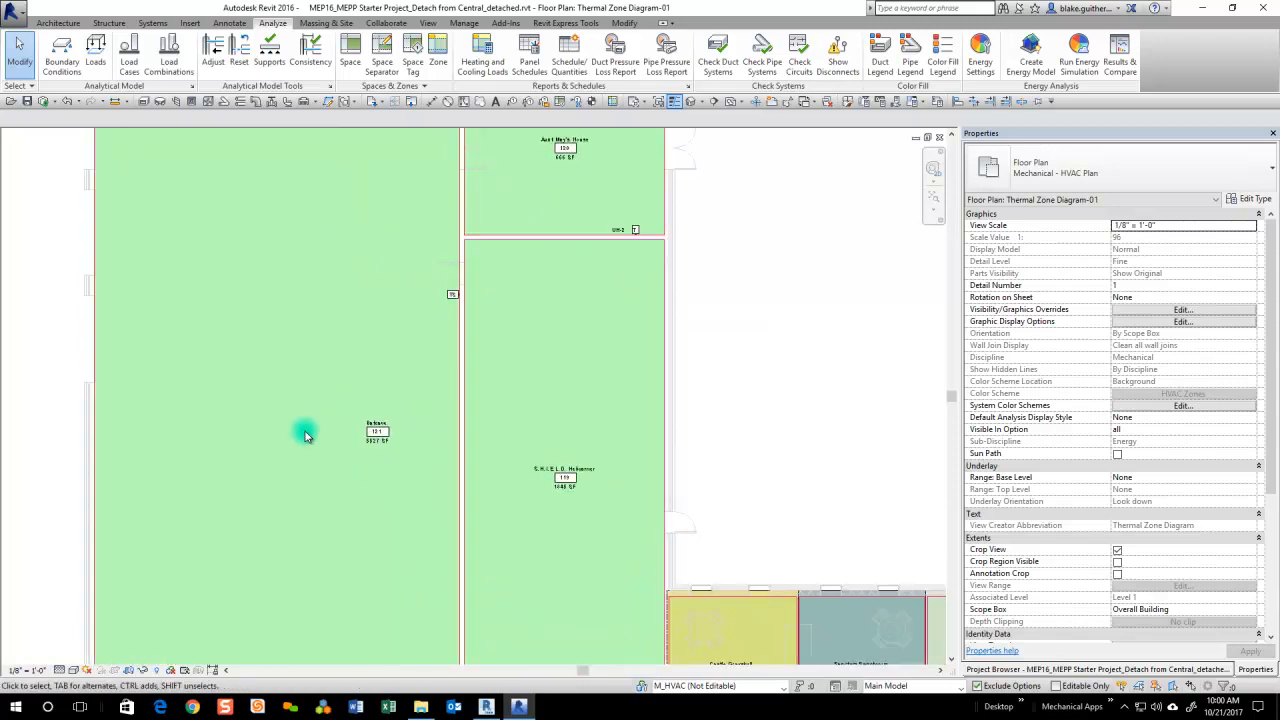
scroll(334, 483, down, 1)
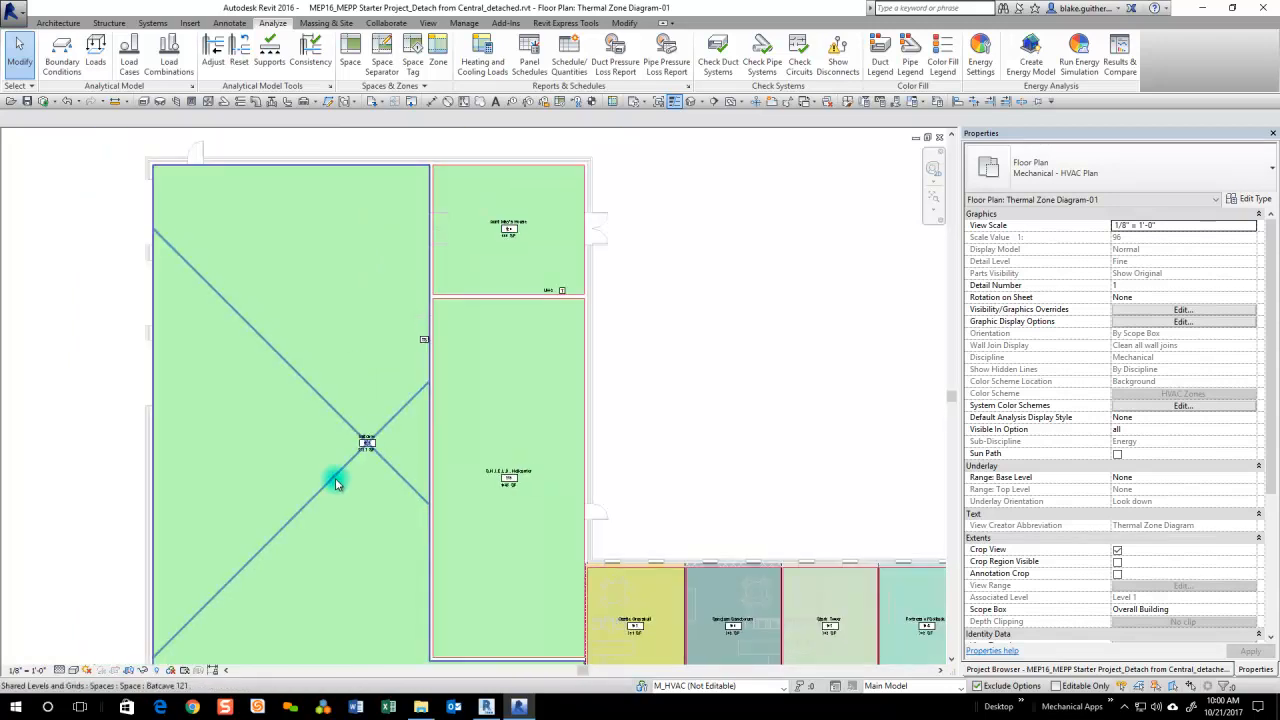
- Create an HVAC zone named UH-2 containing the Aunt May's House space and finish editing it
scroll(558, 170, up, 2)
click(439, 65)
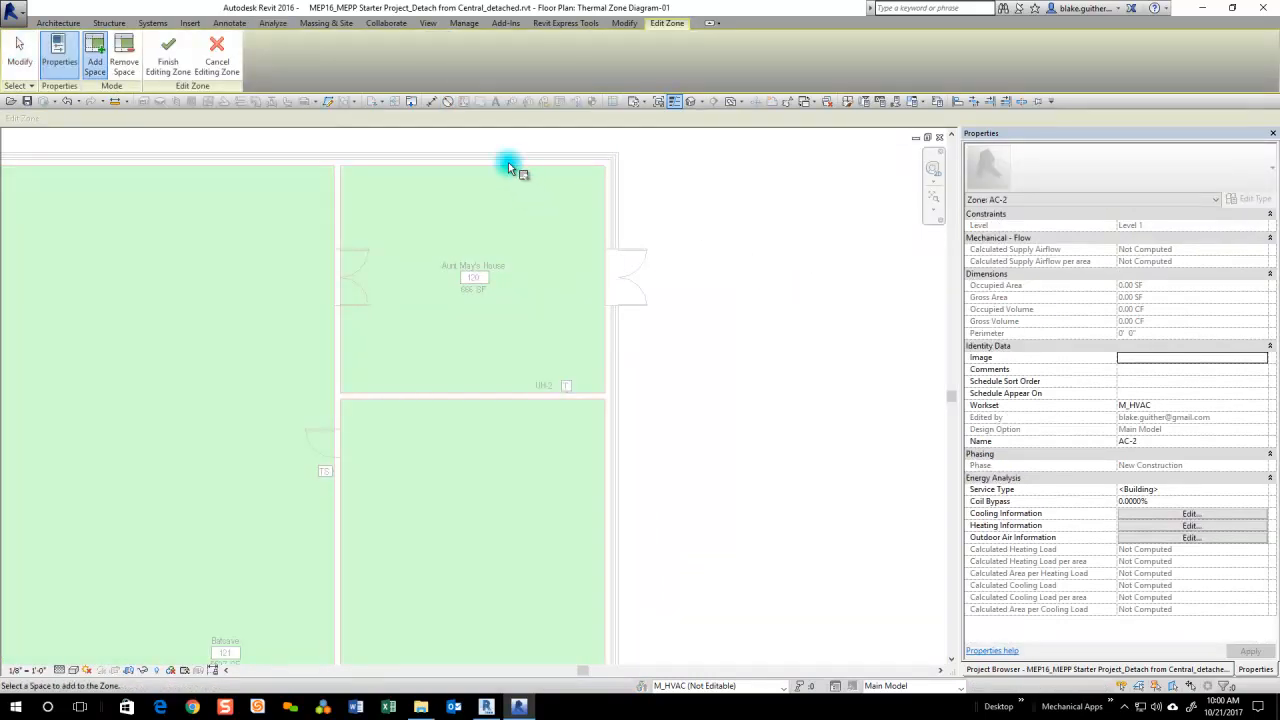
click(511, 166)
click(1163, 441)
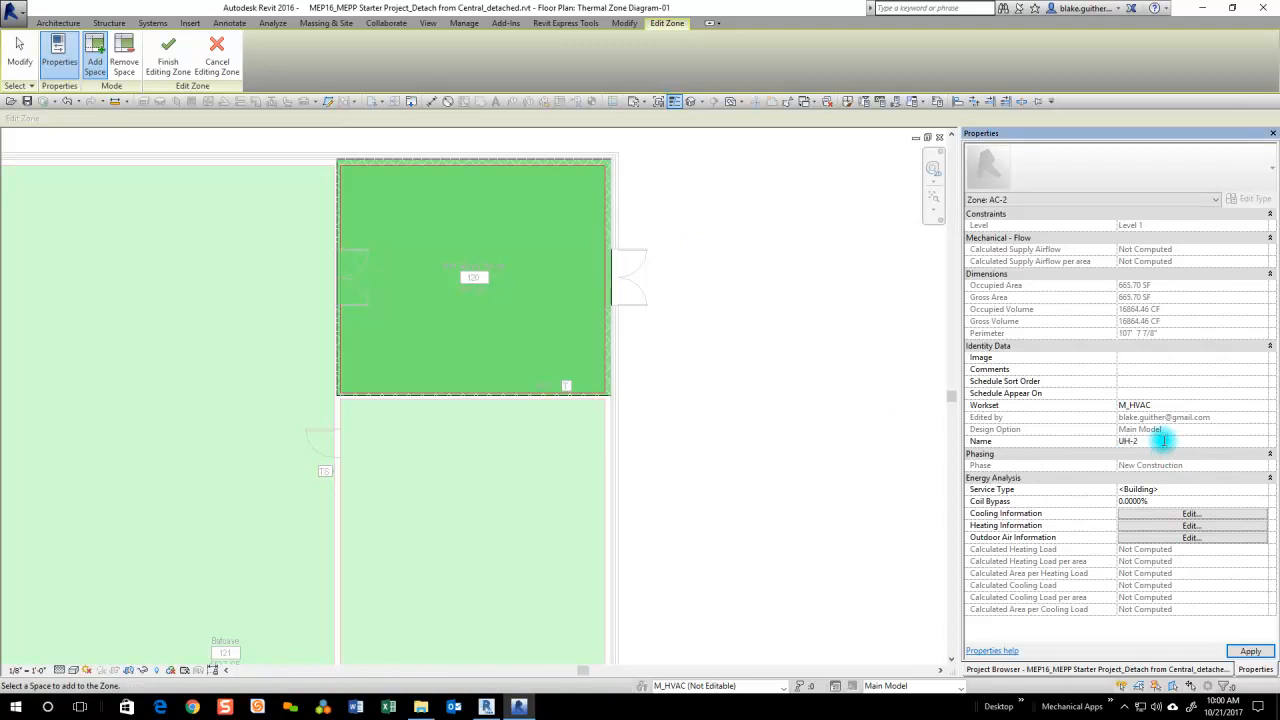
click(709, 421)
click(166, 55)
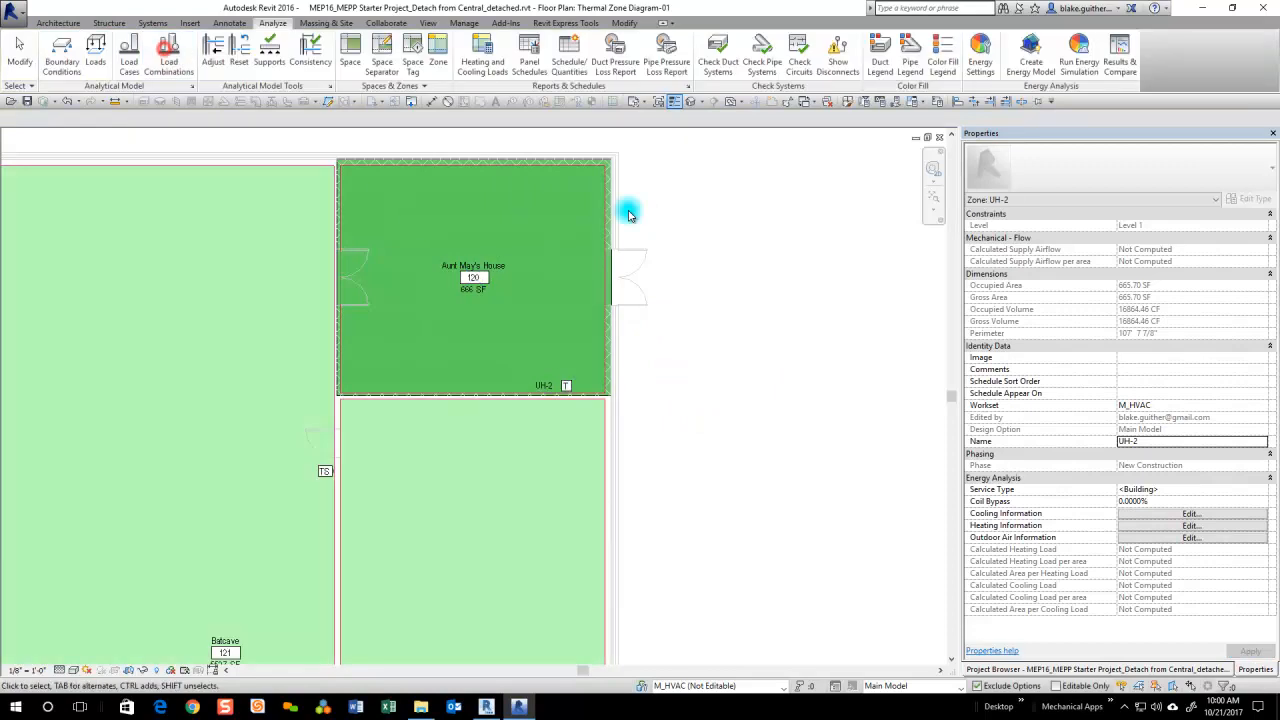
- Create an HVAC zone named RTU-3 containing the S.H.I.E.L.D. Helicarrier space and finish editing it
scroll(600, 235, down, 2)
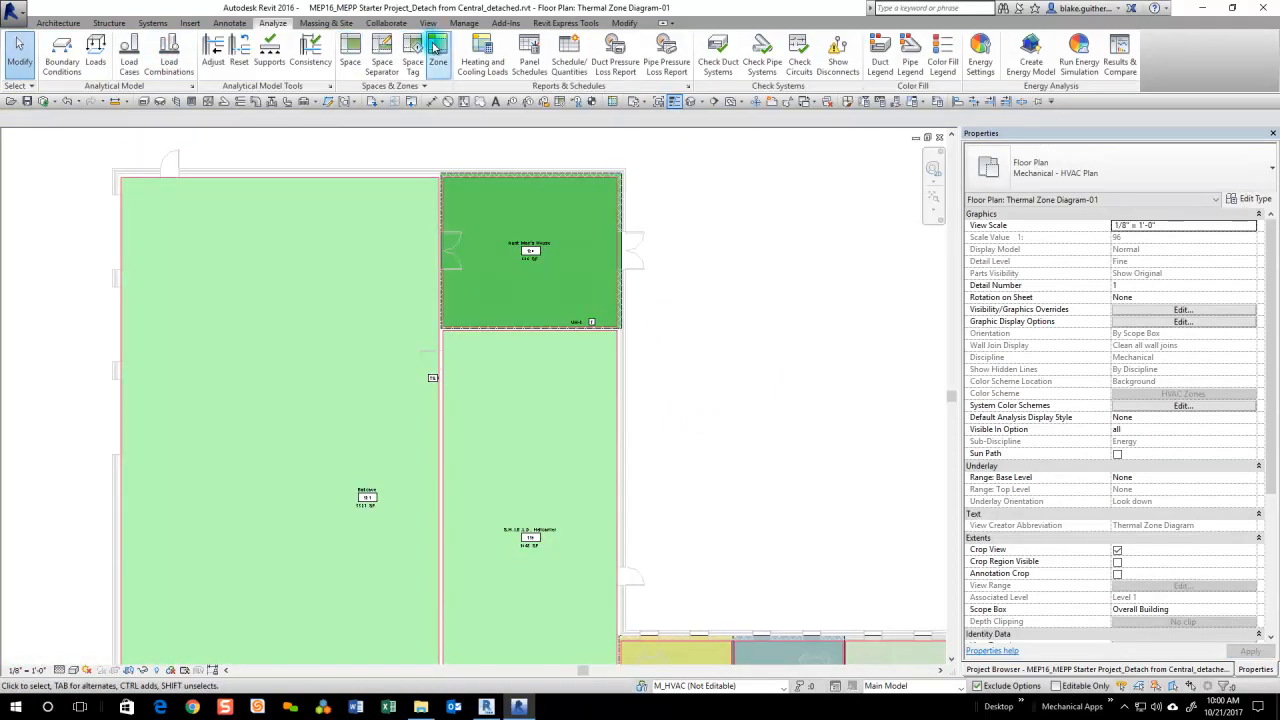
click(438, 55)
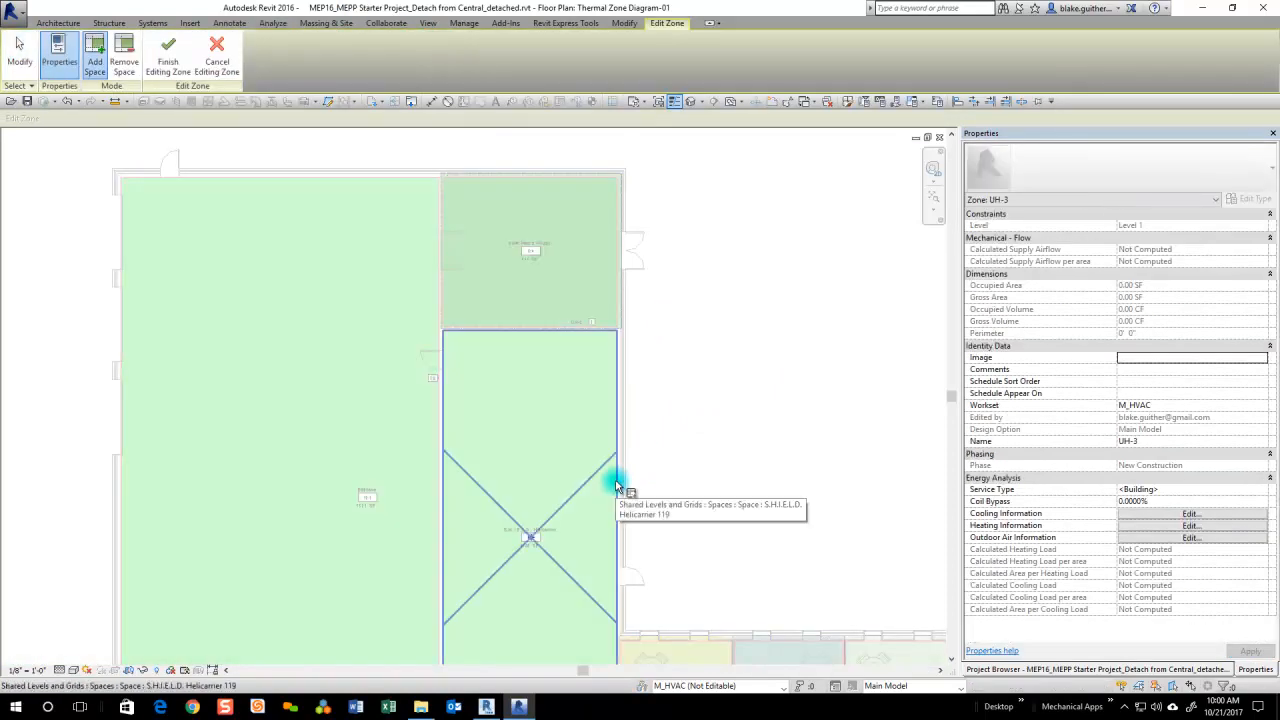
click(616, 485)
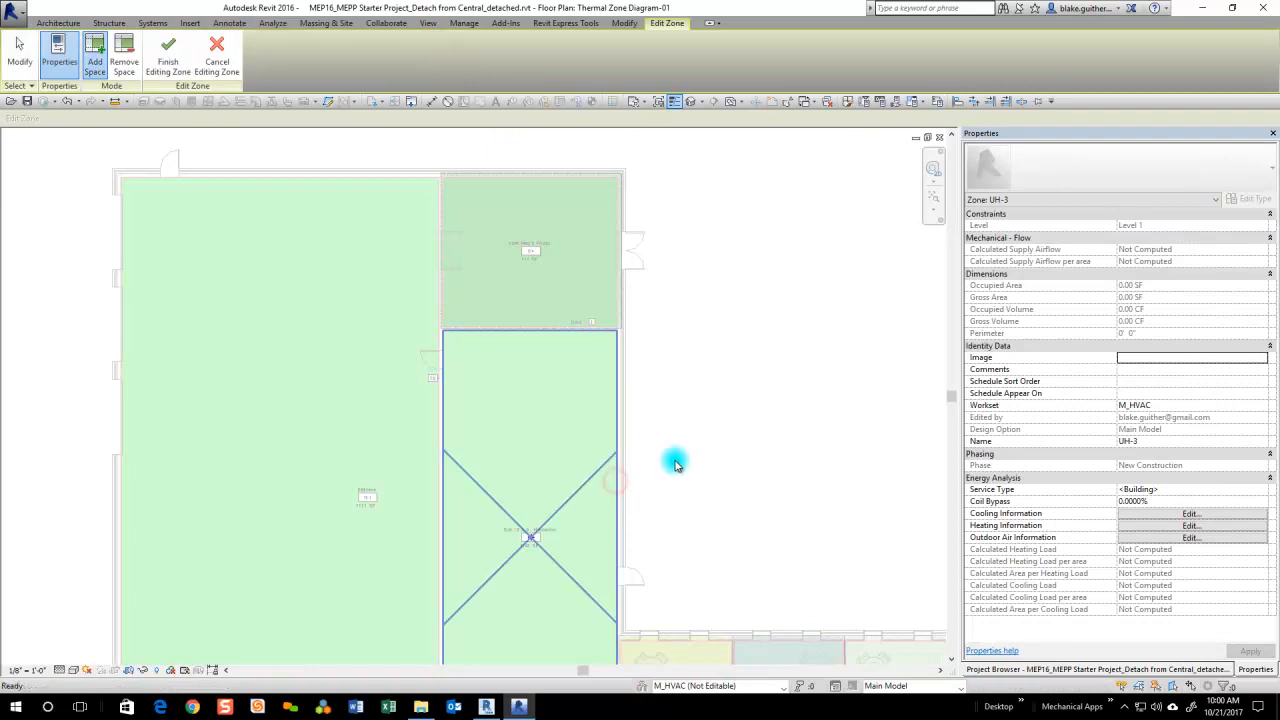
click(1183, 444)
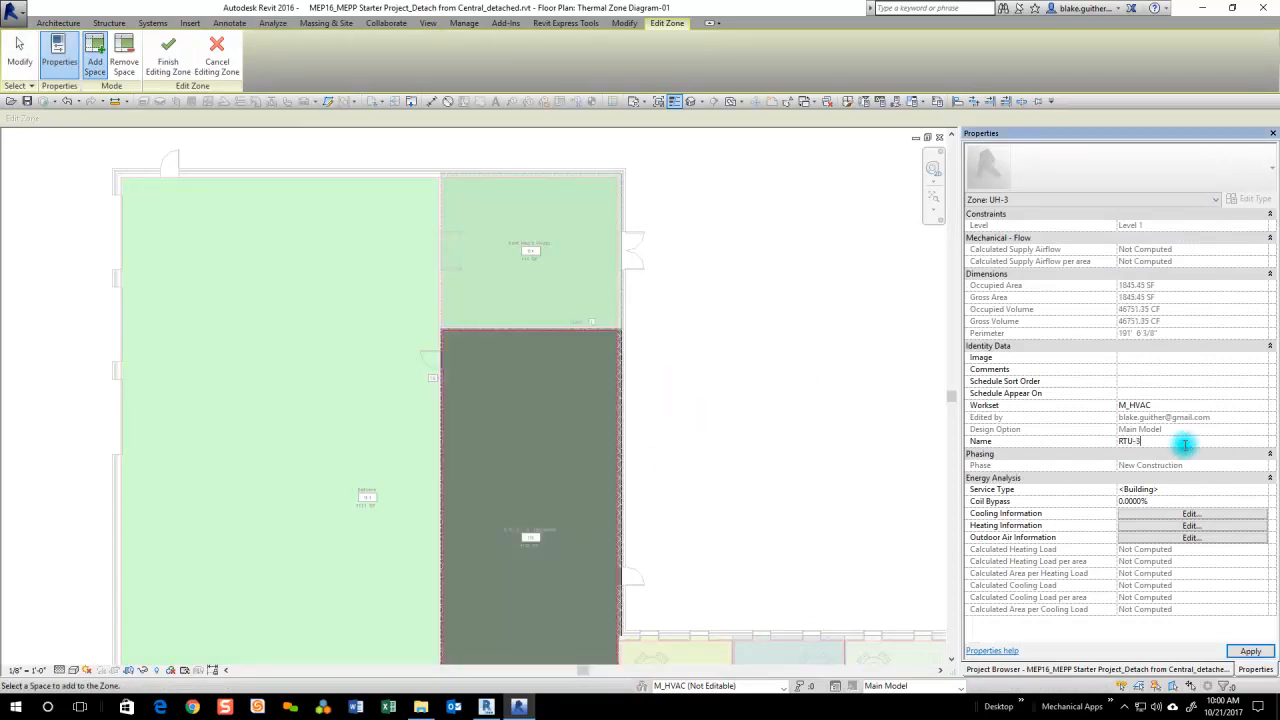
click(185, 72)
- Tag all untagged zones in the current view with the M_Tag - HVAC Zone : Name & Calculated Loads tag, without leaders
scroll(346, 247, down, 3)
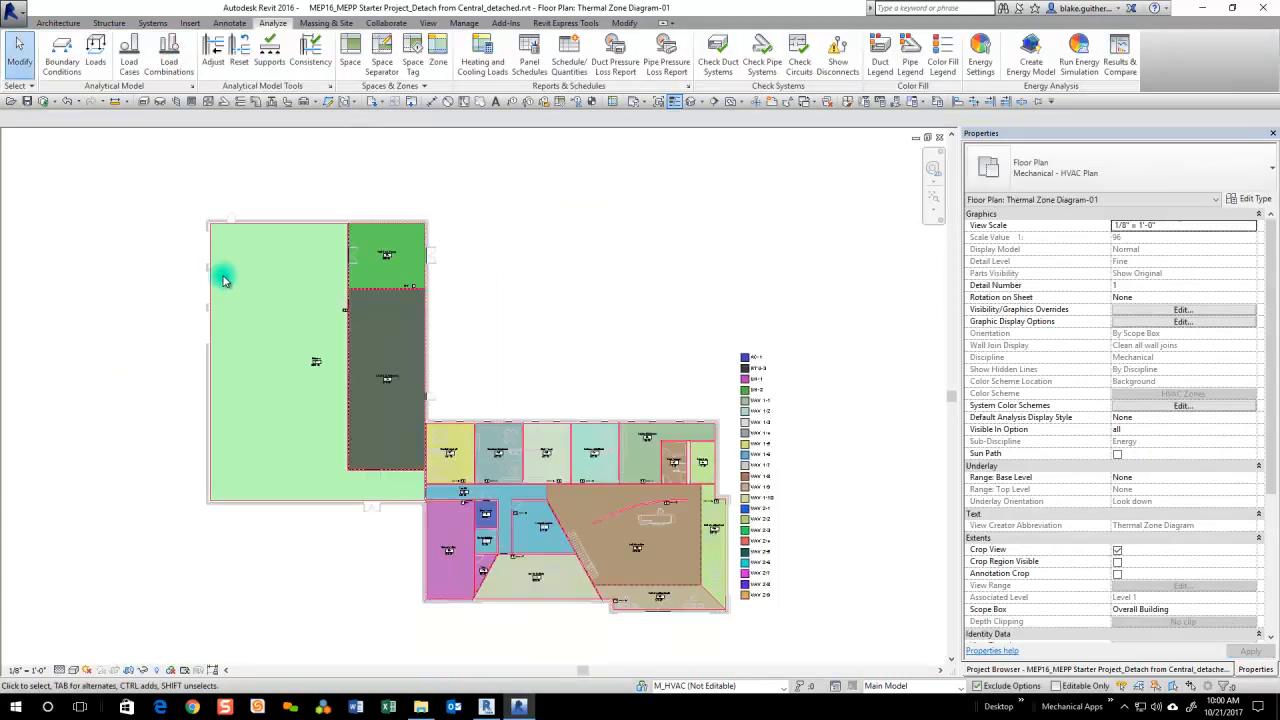
scroll(494, 552, up, 2)
scroll(175, 405, down, 2)
scroll(500, 486, down, 2)
scroll(502, 490, down, 1)
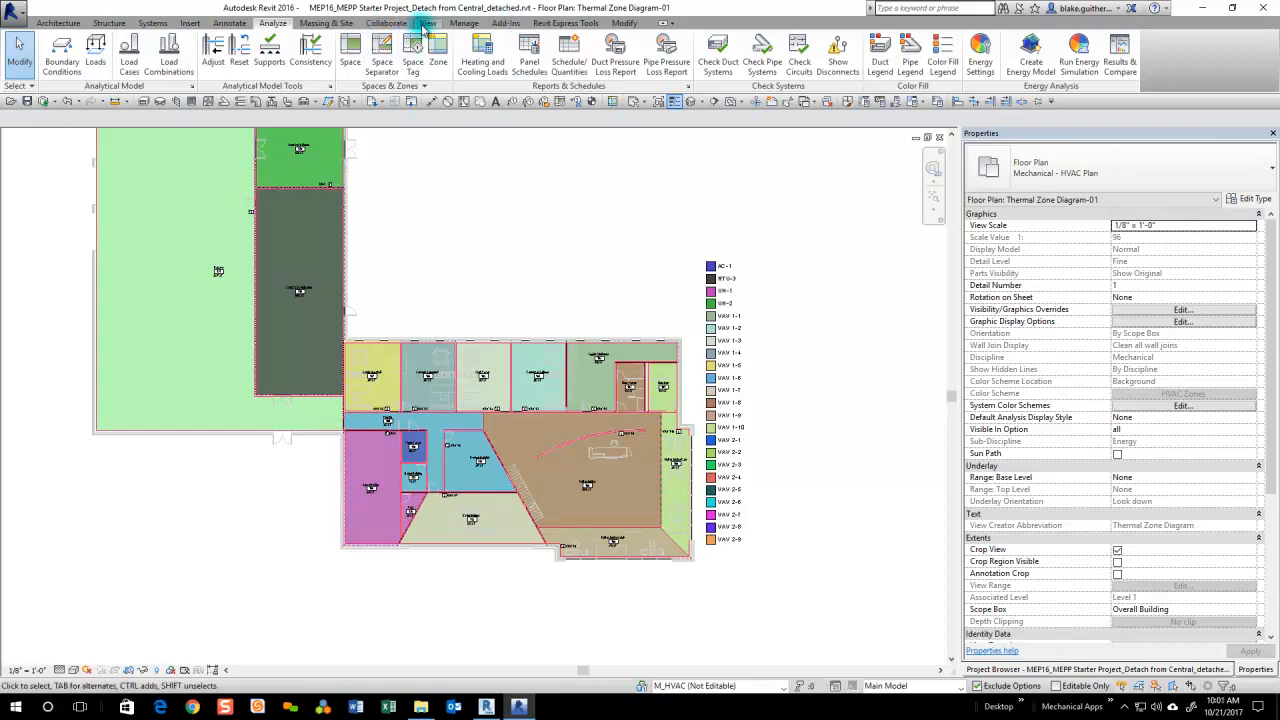
click(229, 22)
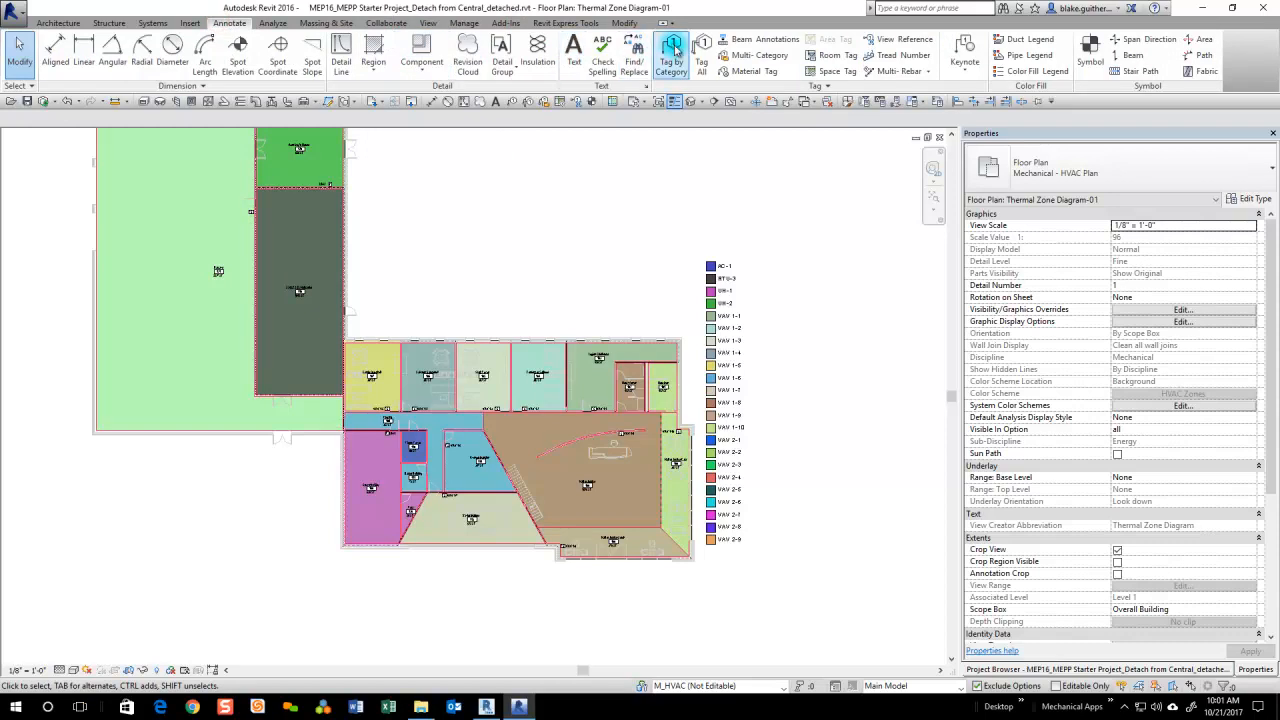
click(701, 50)
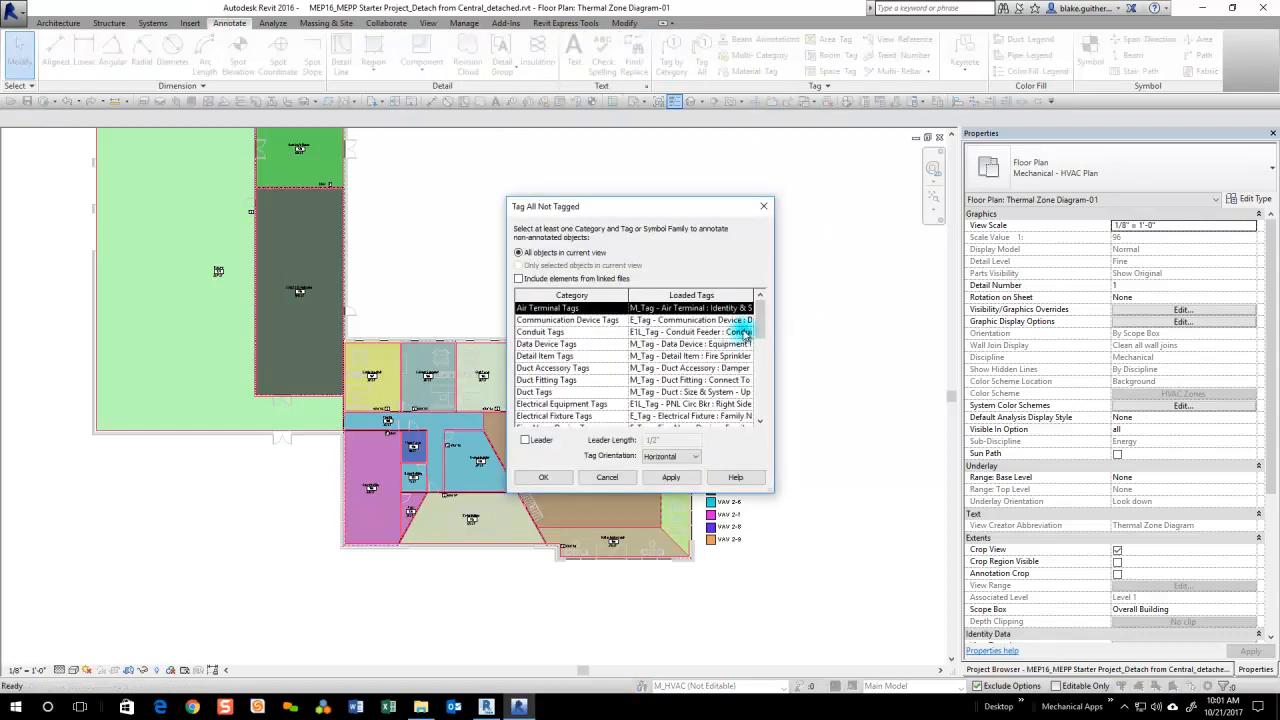
drag(760, 315, 757, 396)
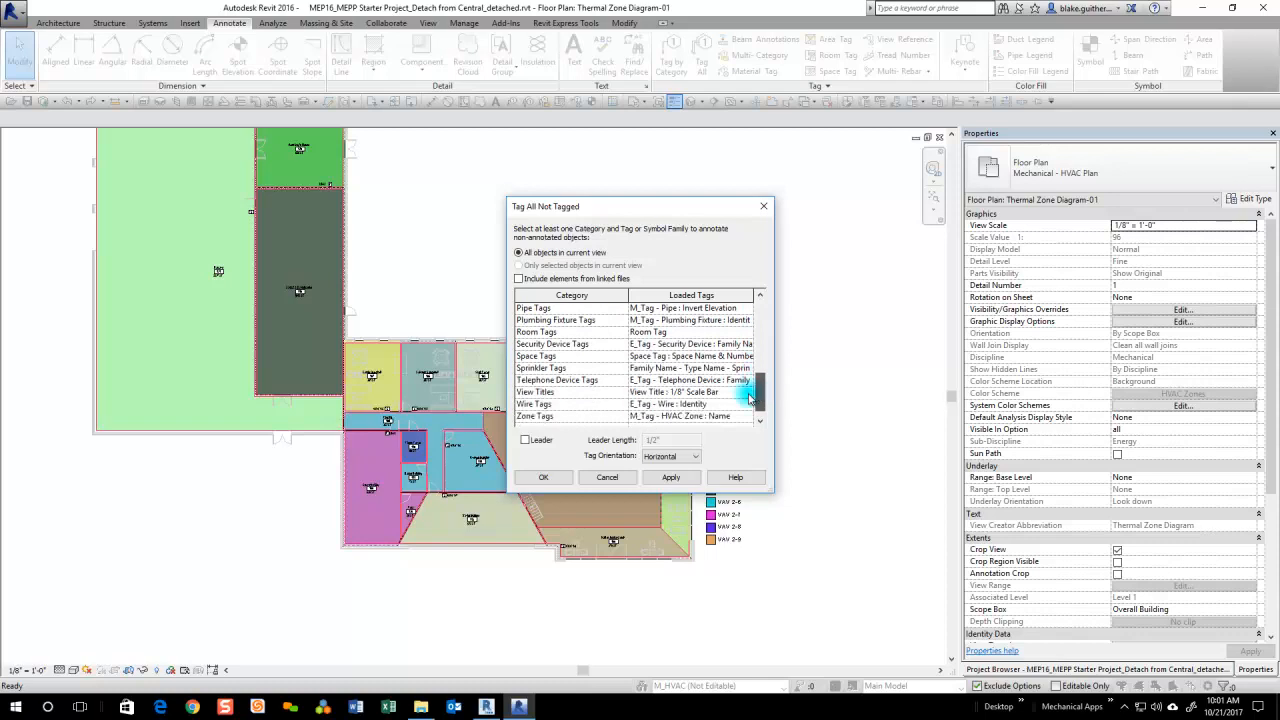
click(535, 417)
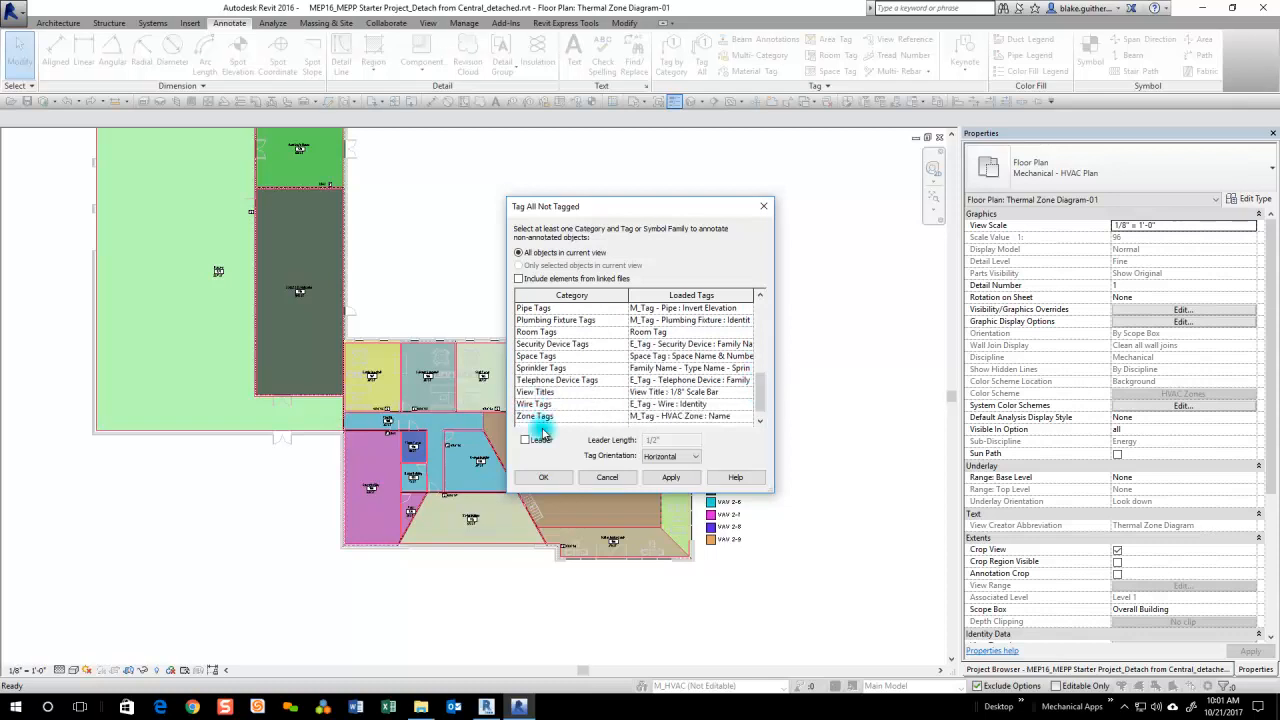
click(737, 420)
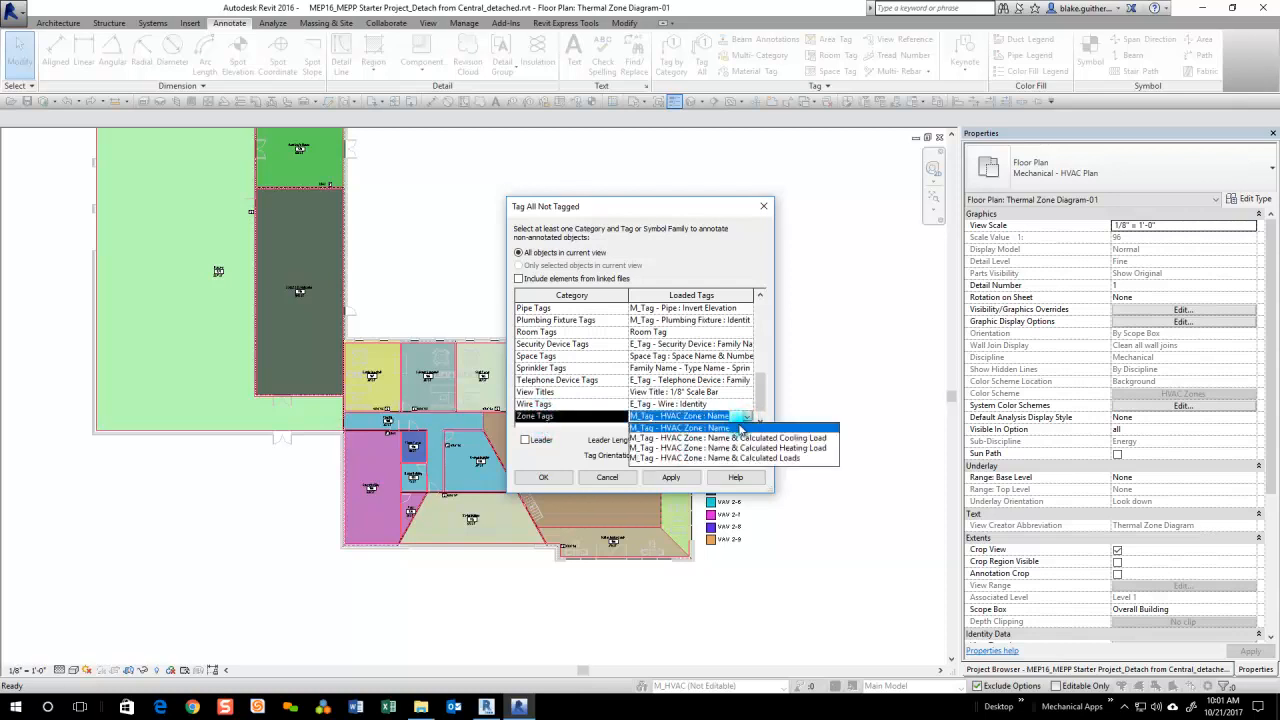
click(758, 444)
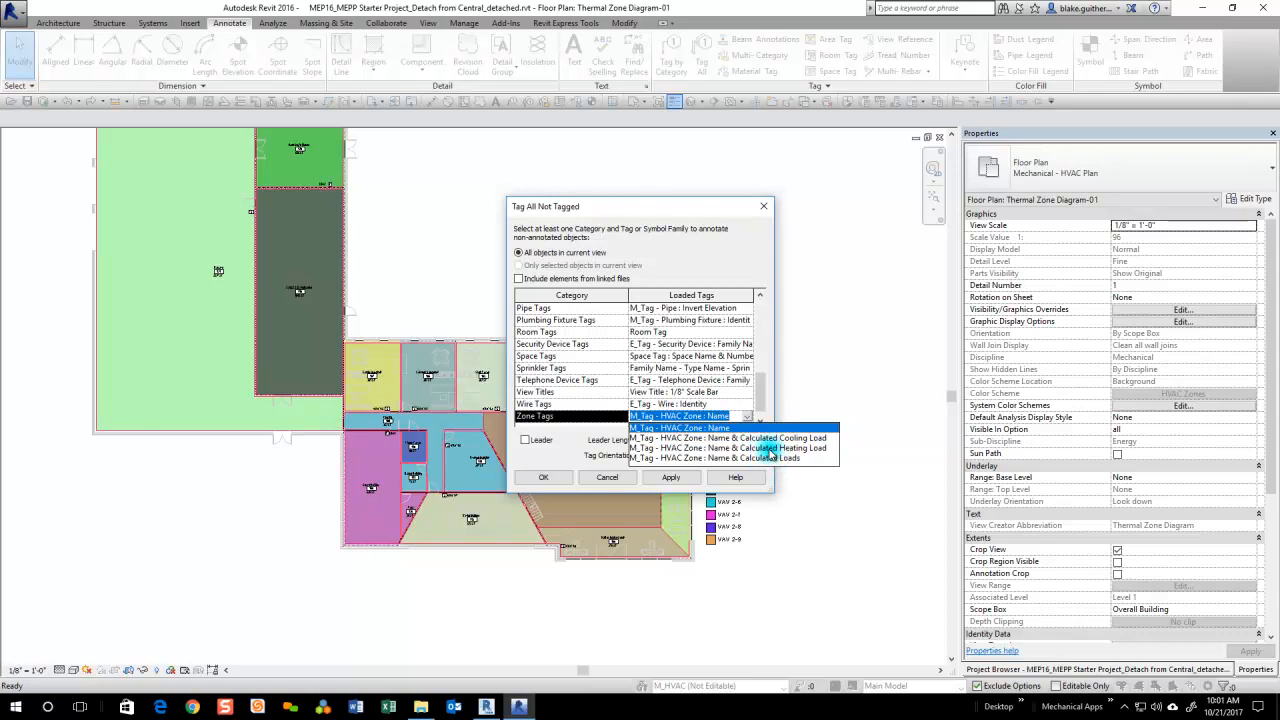
click(757, 459)
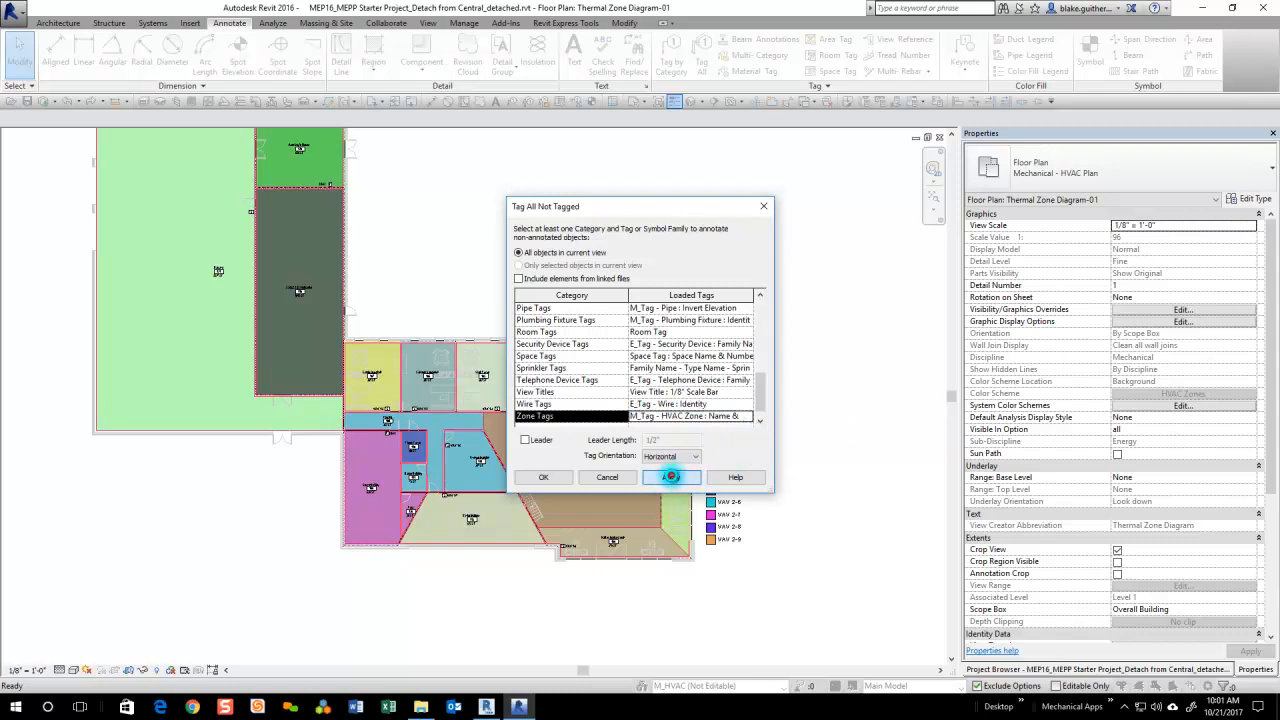
click(550, 478)
- Move the VAV 1-9 zone tag sideways, clear of the Hall of Justice-South space tag
scroll(580, 552, up, 5)
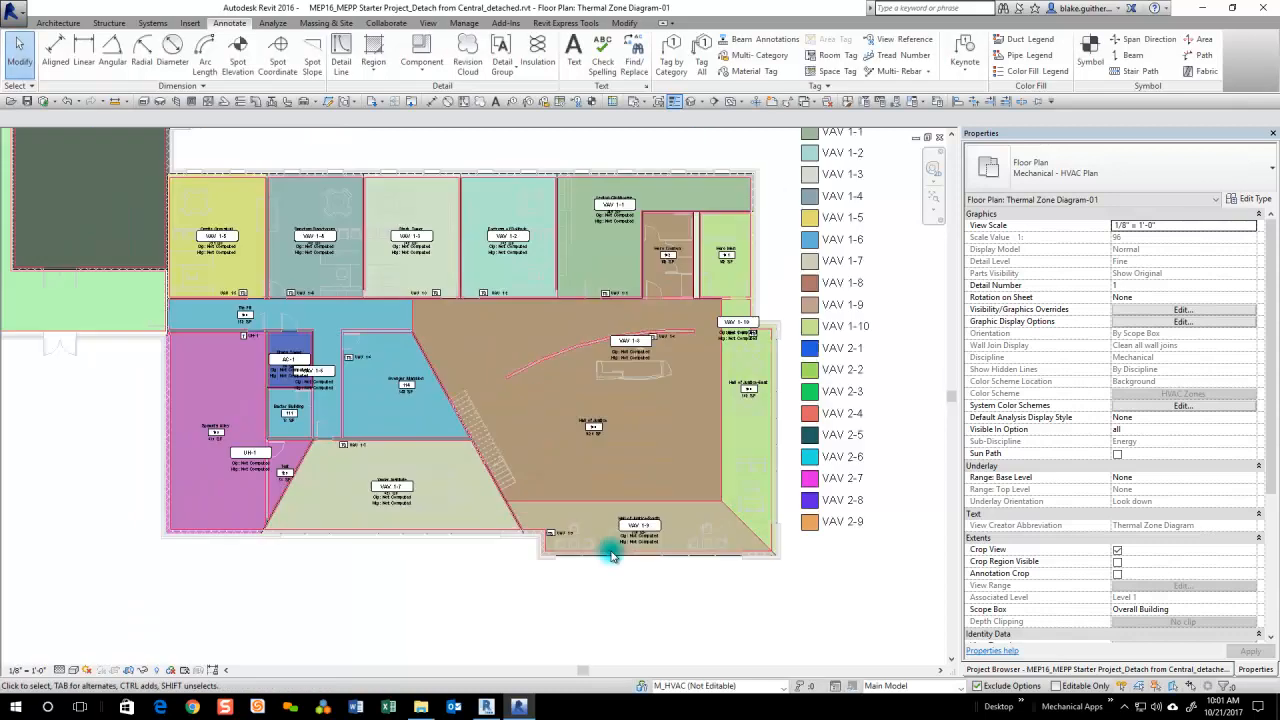
click(670, 540)
drag(670, 540, 755, 540)
scroll(782, 540, up, 1)
scroll(782, 540, up, 2)
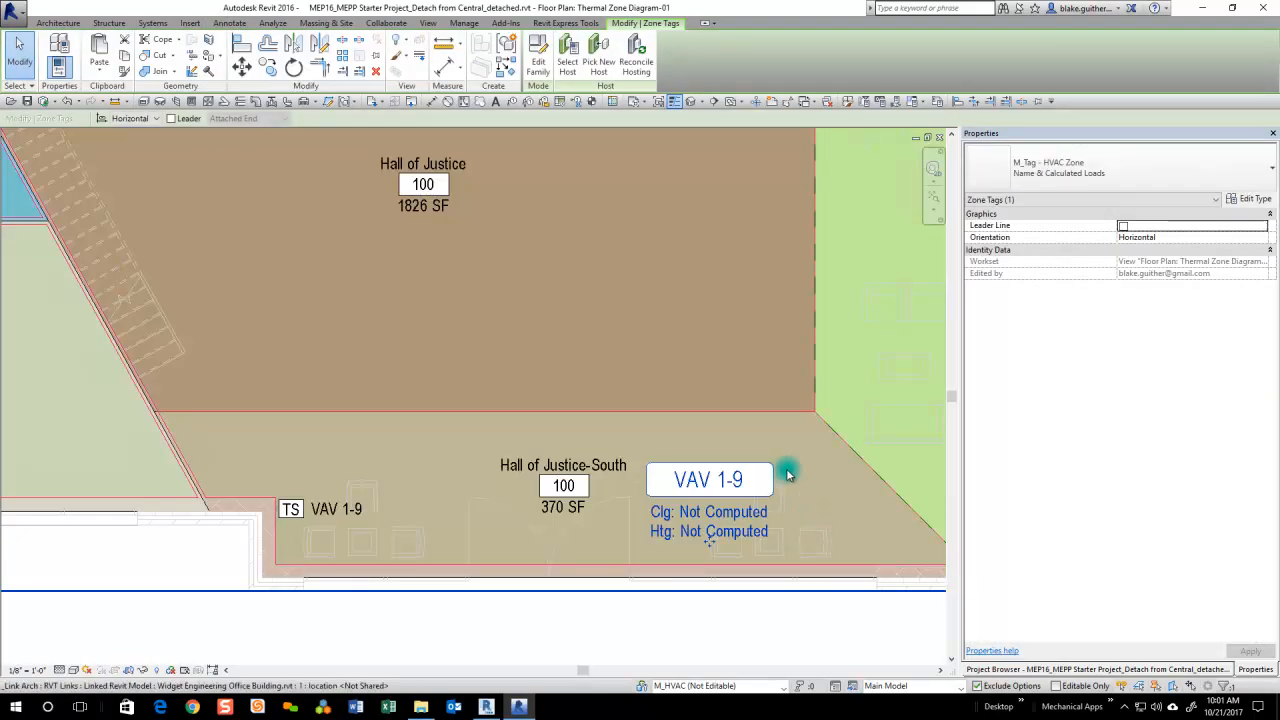
- Open the mechanical sheet M011 - LEVEL 1 THERMAL ZONE DIAGRAM
scroll(786, 503, down, 1)
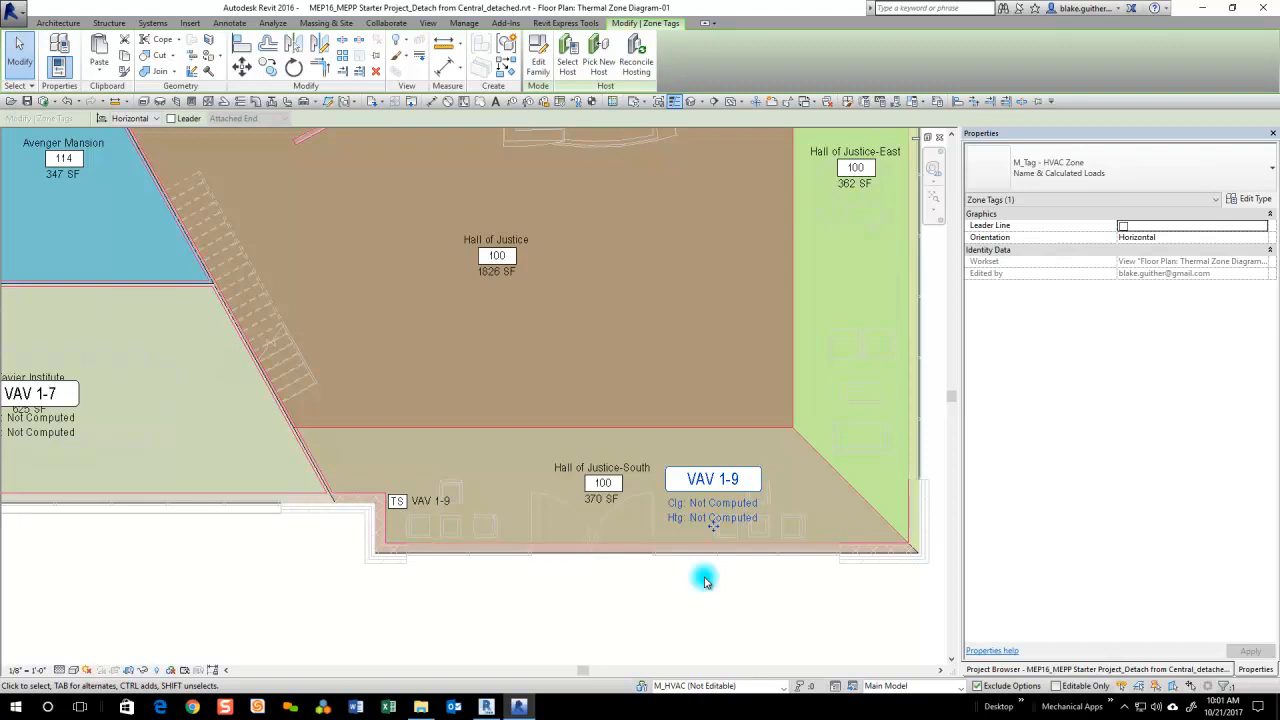
scroll(689, 590, down, 5)
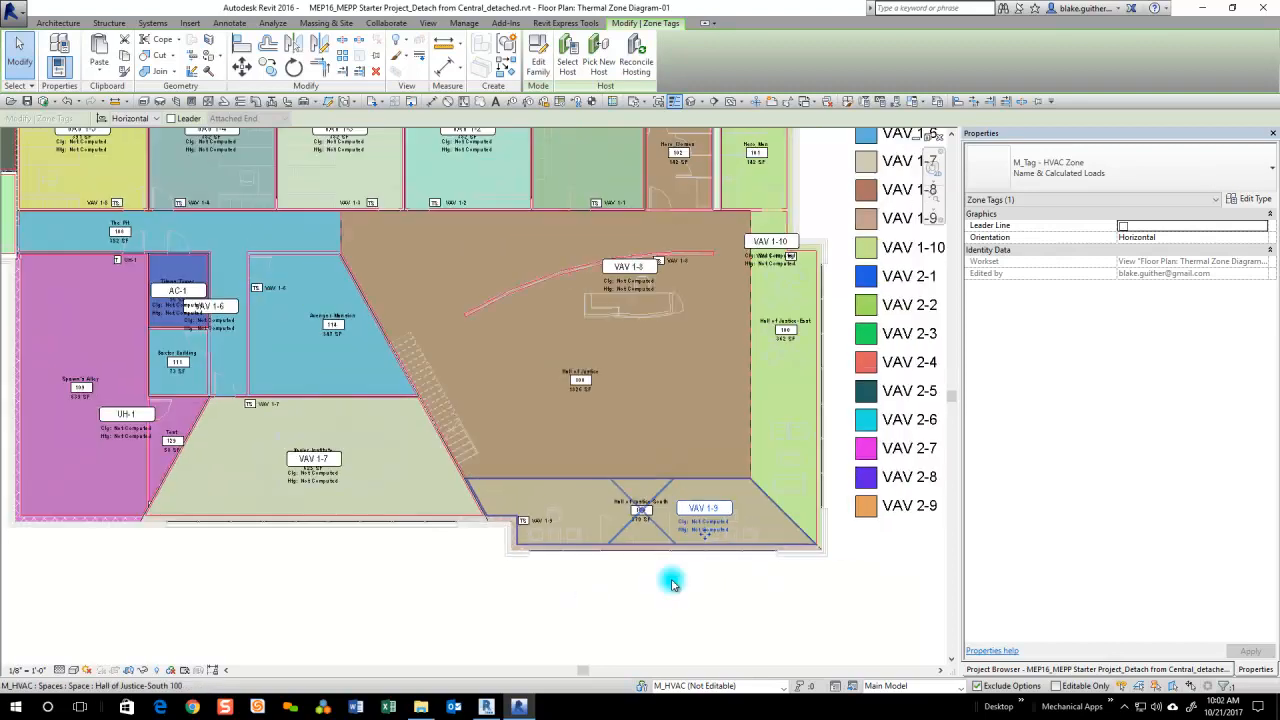
scroll(641, 452, up, 2)
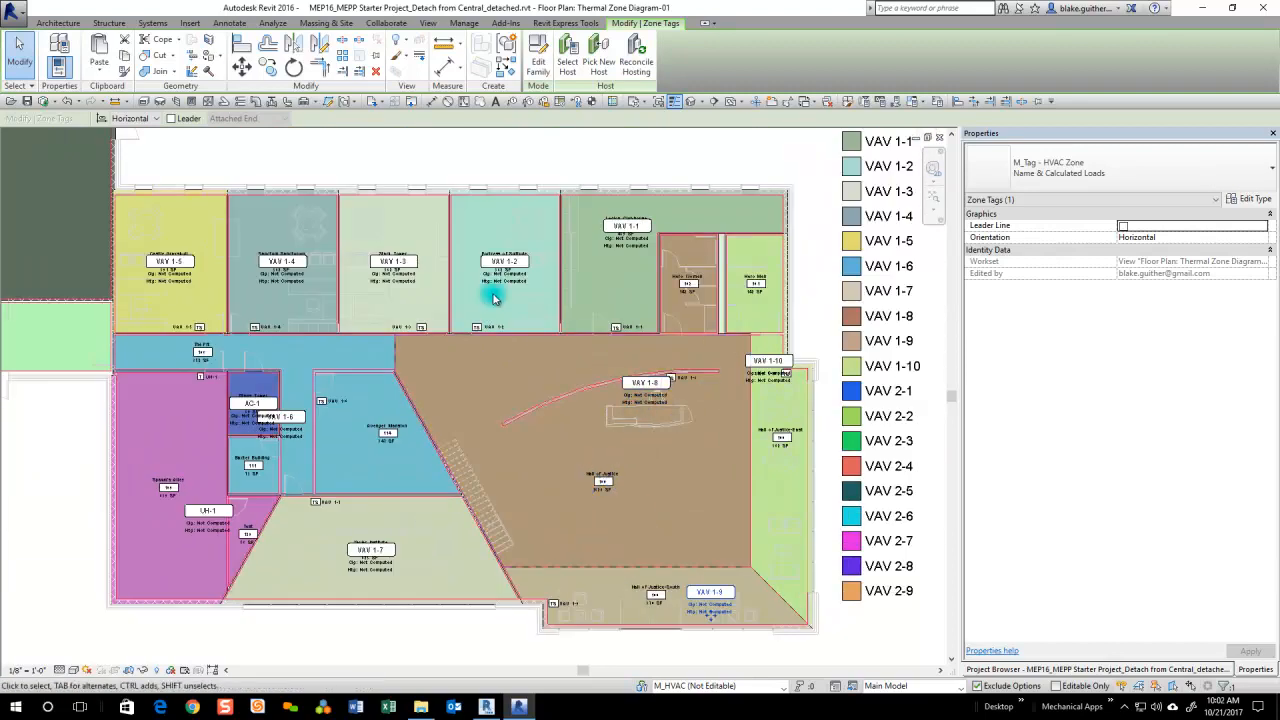
scroll(641, 500, down, 2)
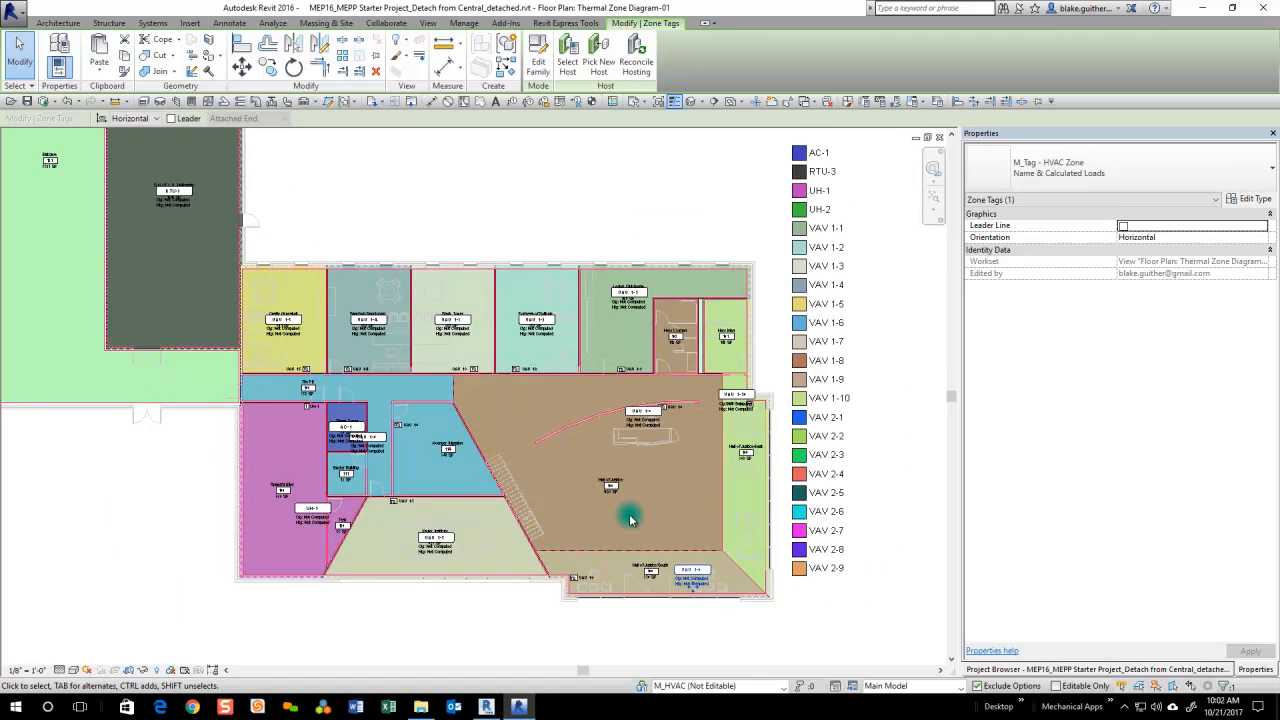
click(1093, 668)
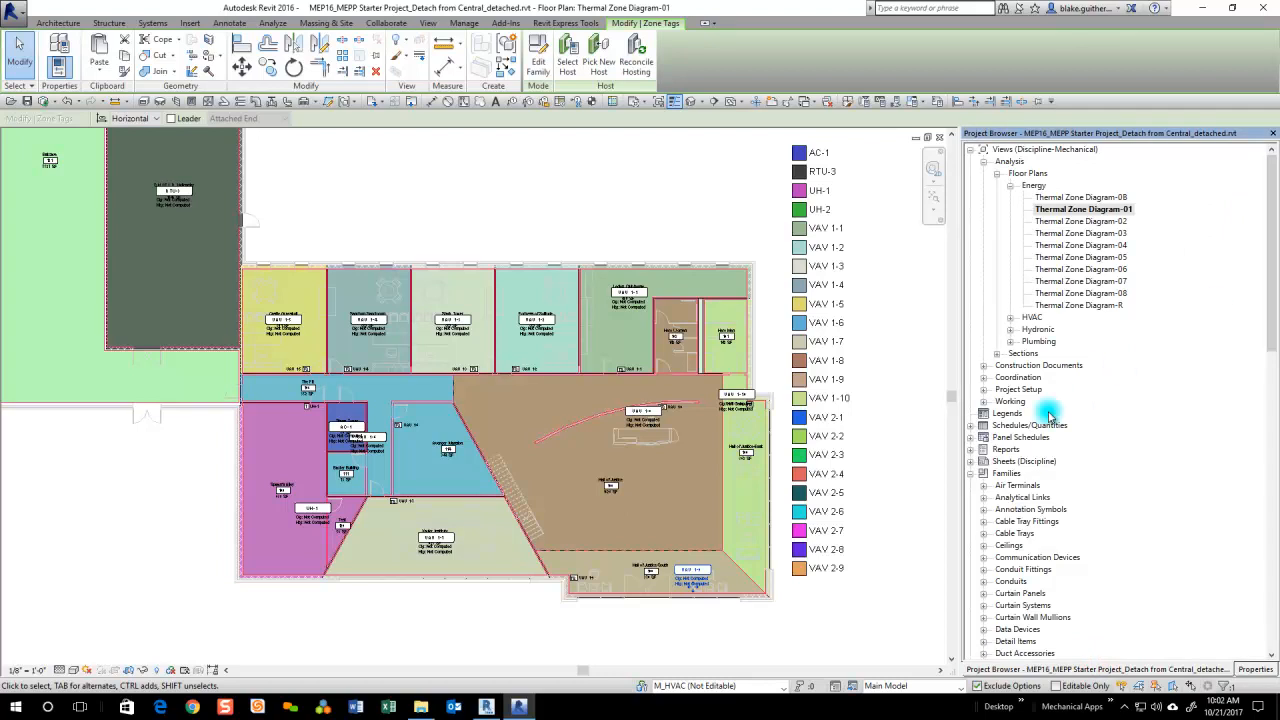
click(970, 461)
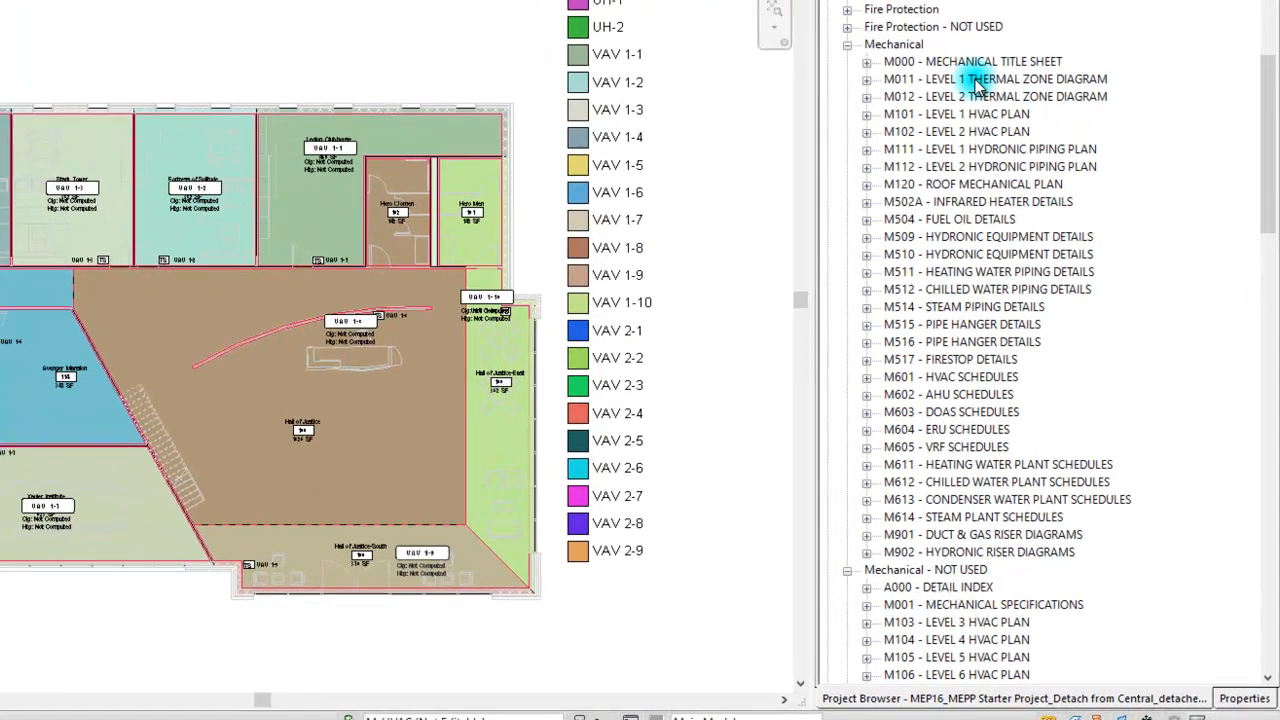
double_click(975, 79)
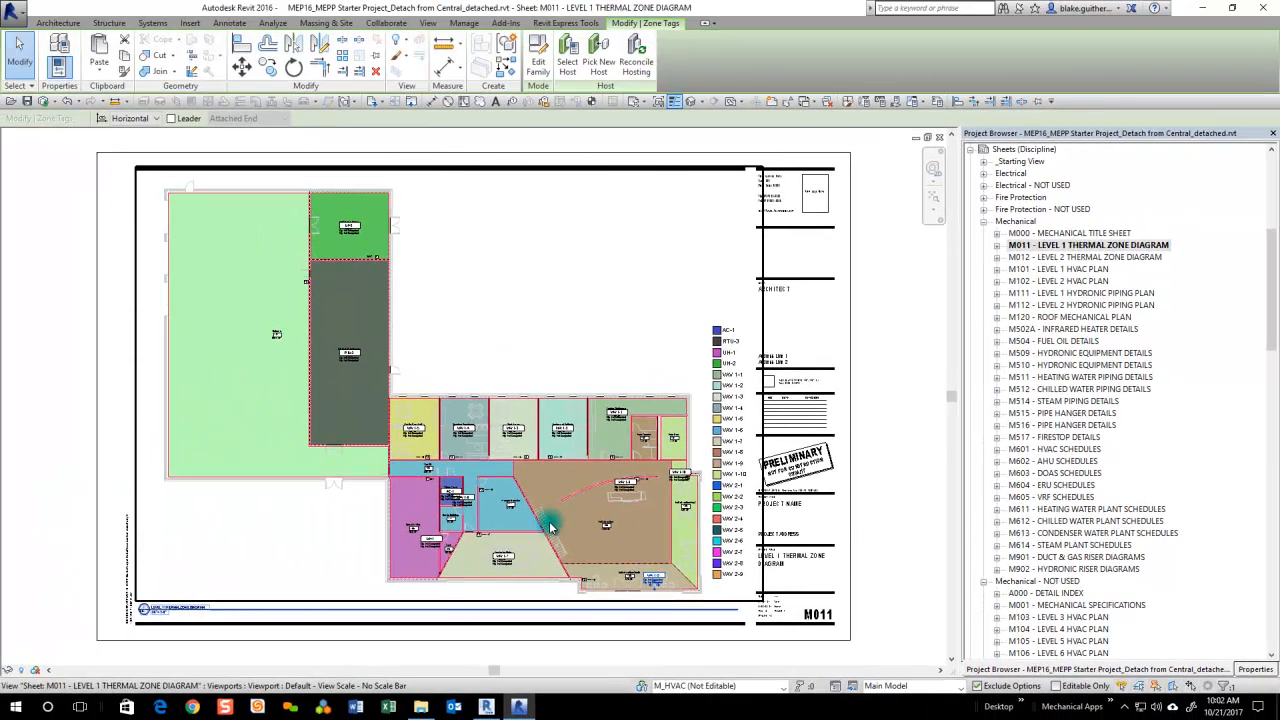
- Activate the Level 1 thermal zone diagram view within the sheet for editing
scroll(185, 483, up, 2)
right_click(527, 421)
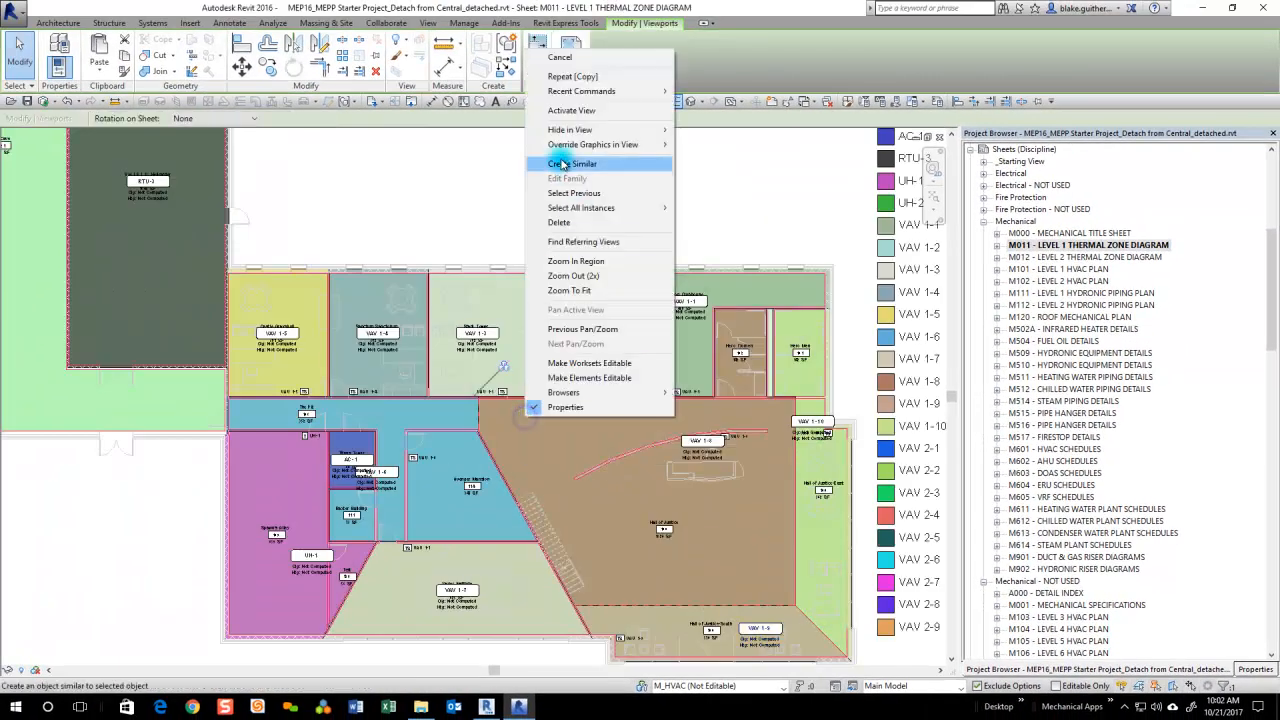
click(572, 110)
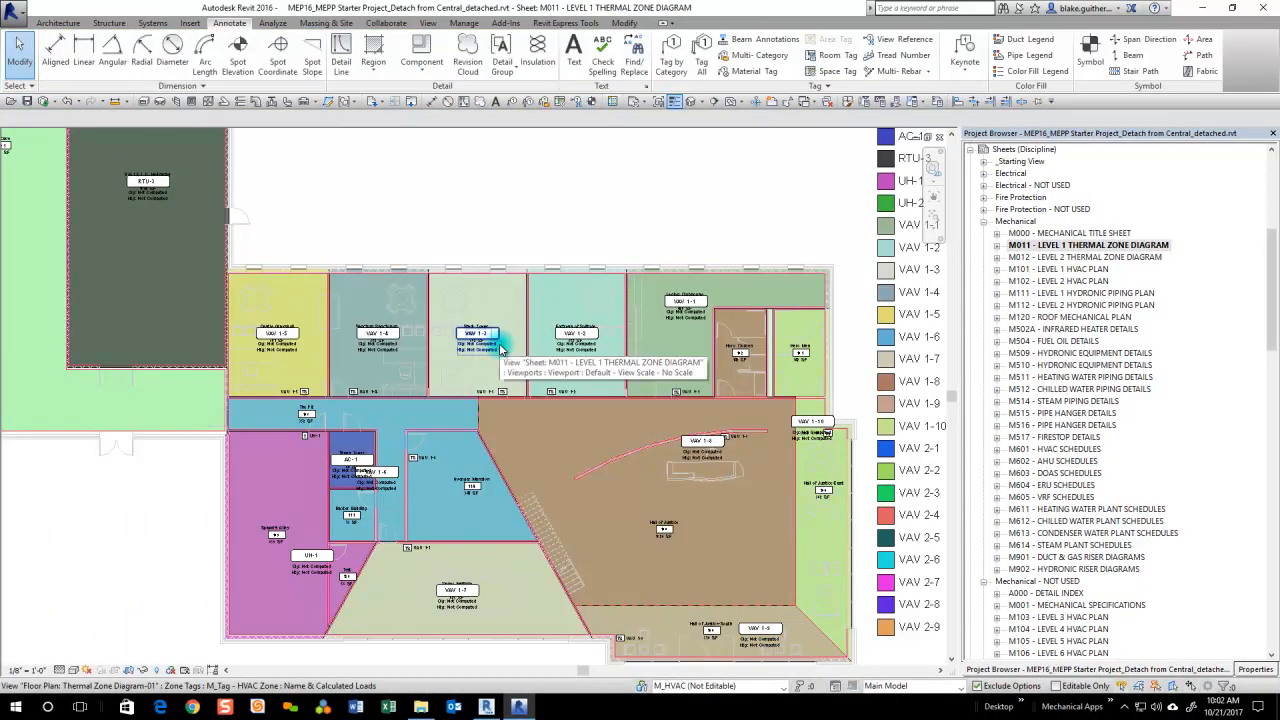
- Select all HVAC zone tags visible in the view and change their type to Name
click(500, 342)
right_click(503, 343)
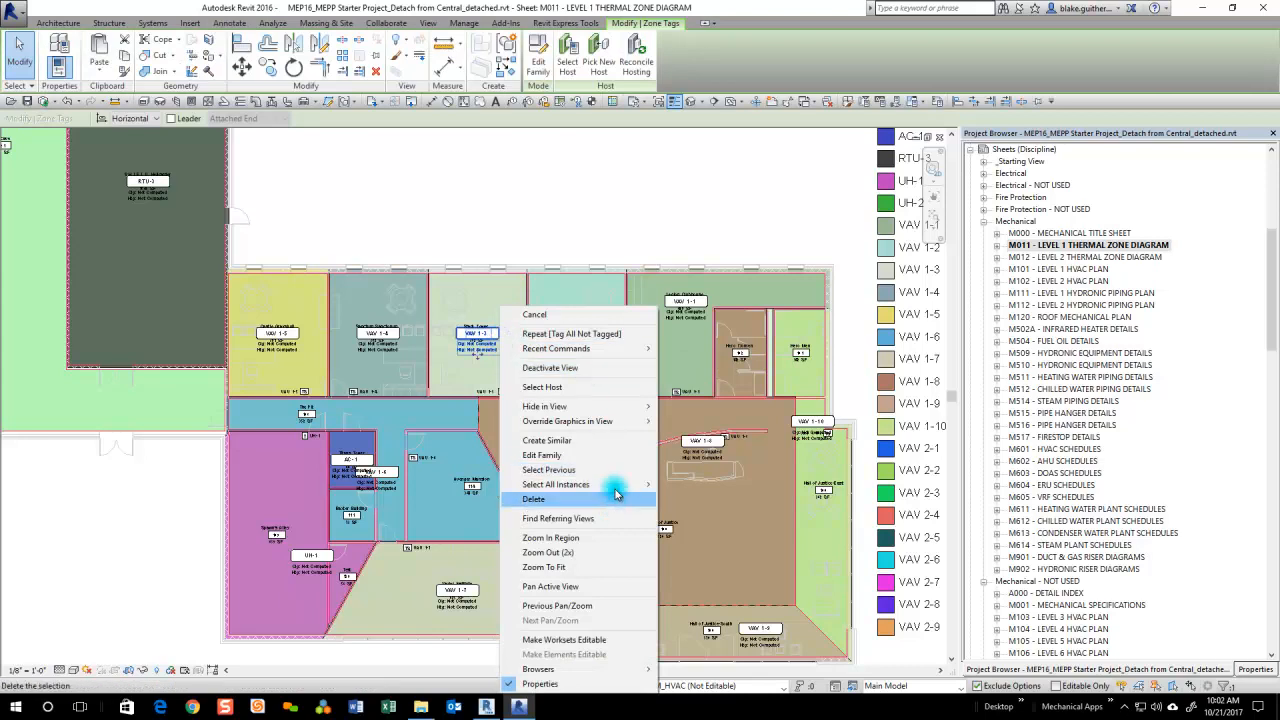
mouse_move(610, 485)
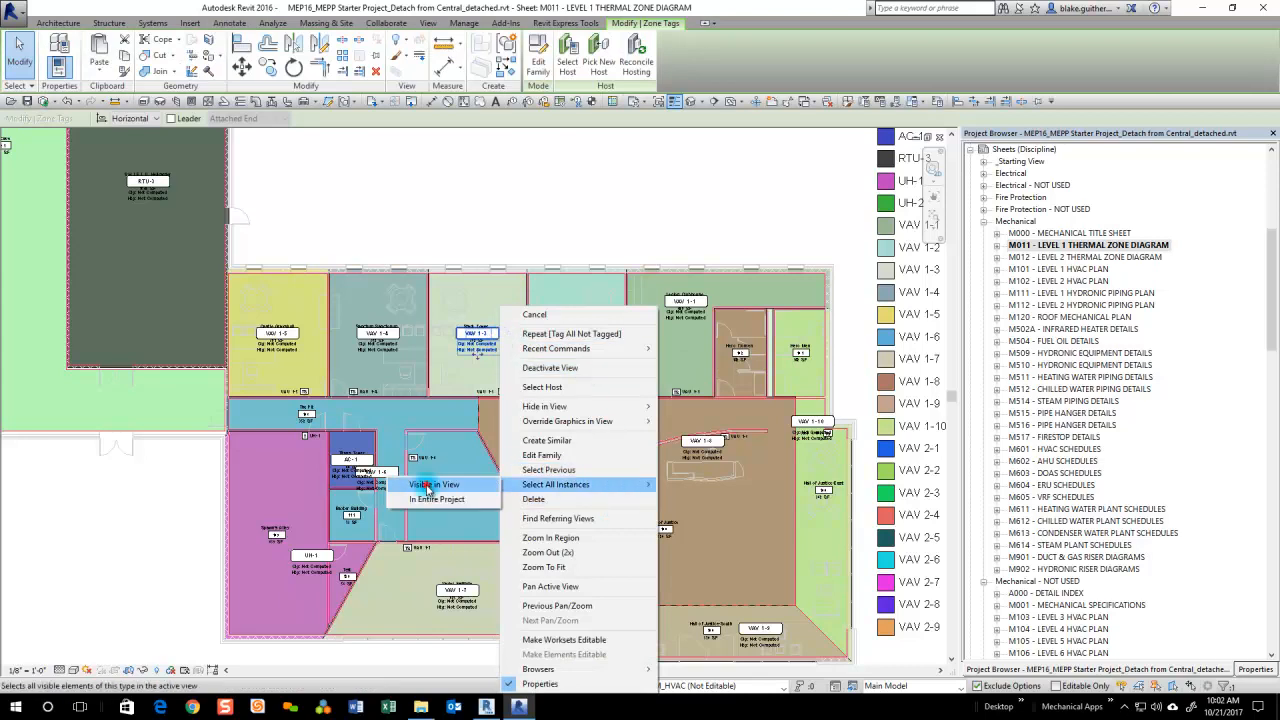
click(427, 486)
click(1256, 667)
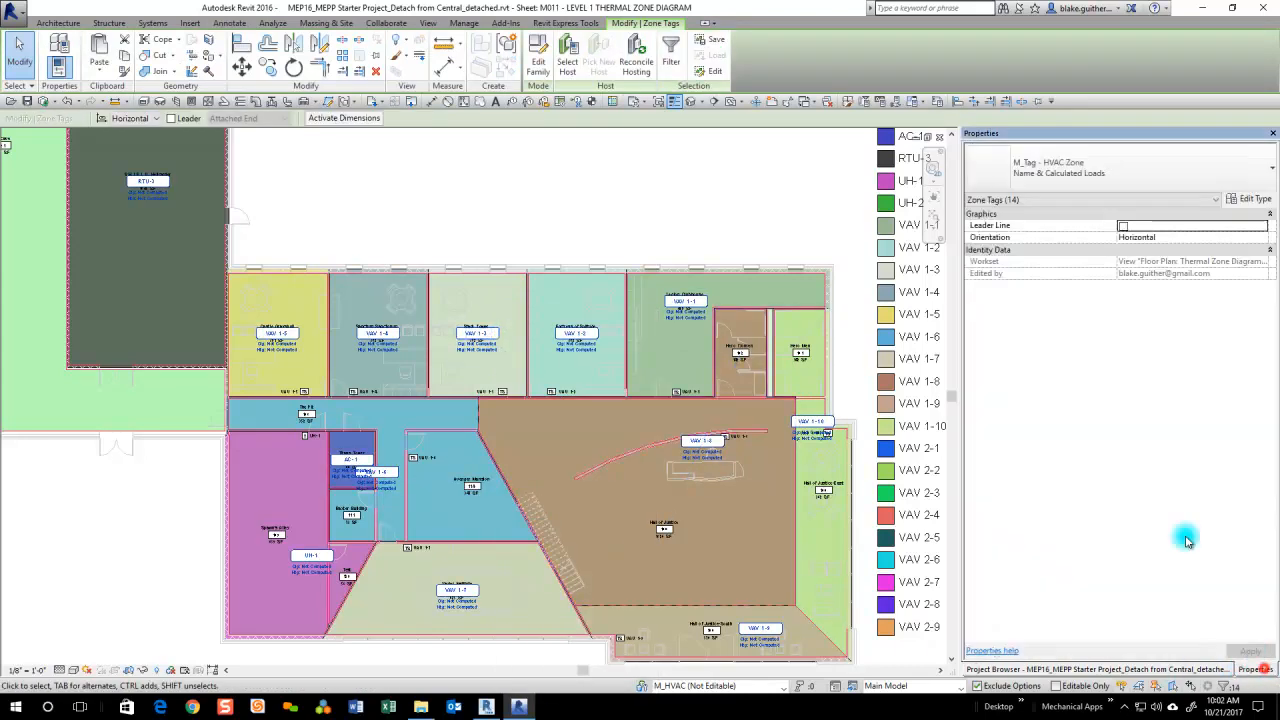
click(1186, 166)
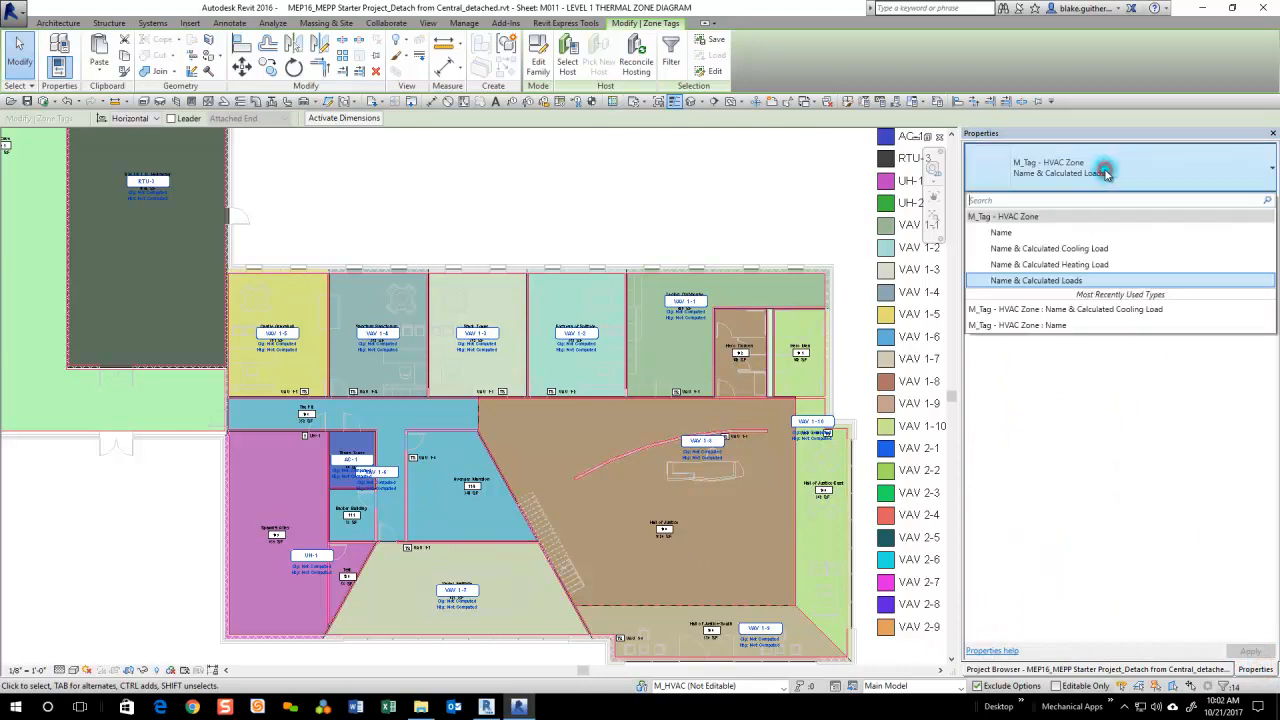
click(1043, 233)
- Move the VAV 1-1 zone tag off the Hero Women space into the Legion Clubhouse space, below its space tag
scroll(592, 340, up, 3)
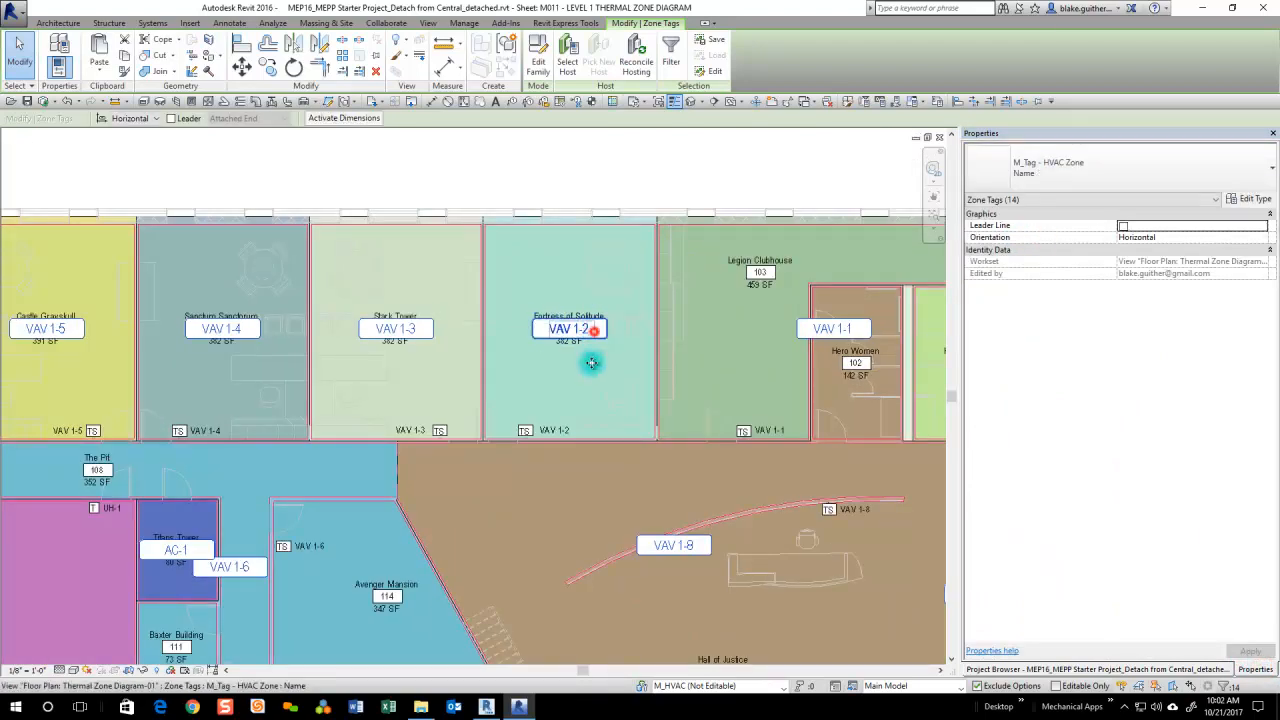
scroll(570, 333, down, 4)
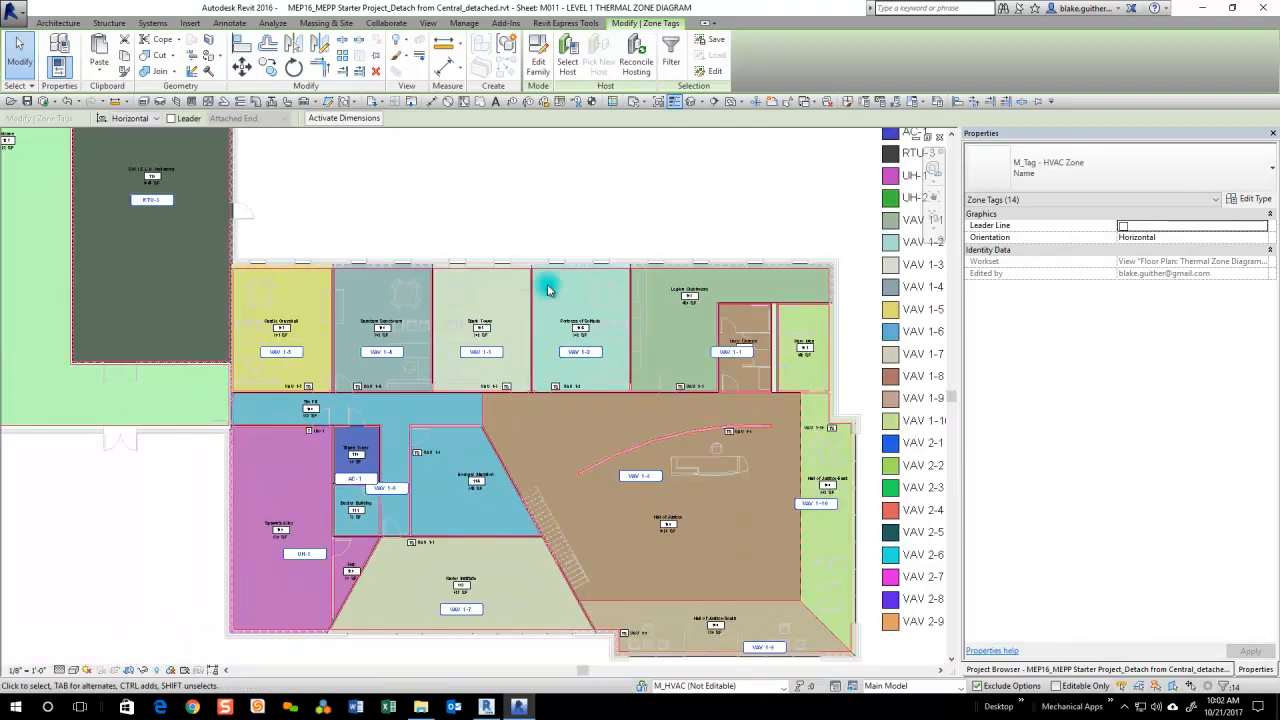
scroll(742, 351, up, 2)
click(632, 347)
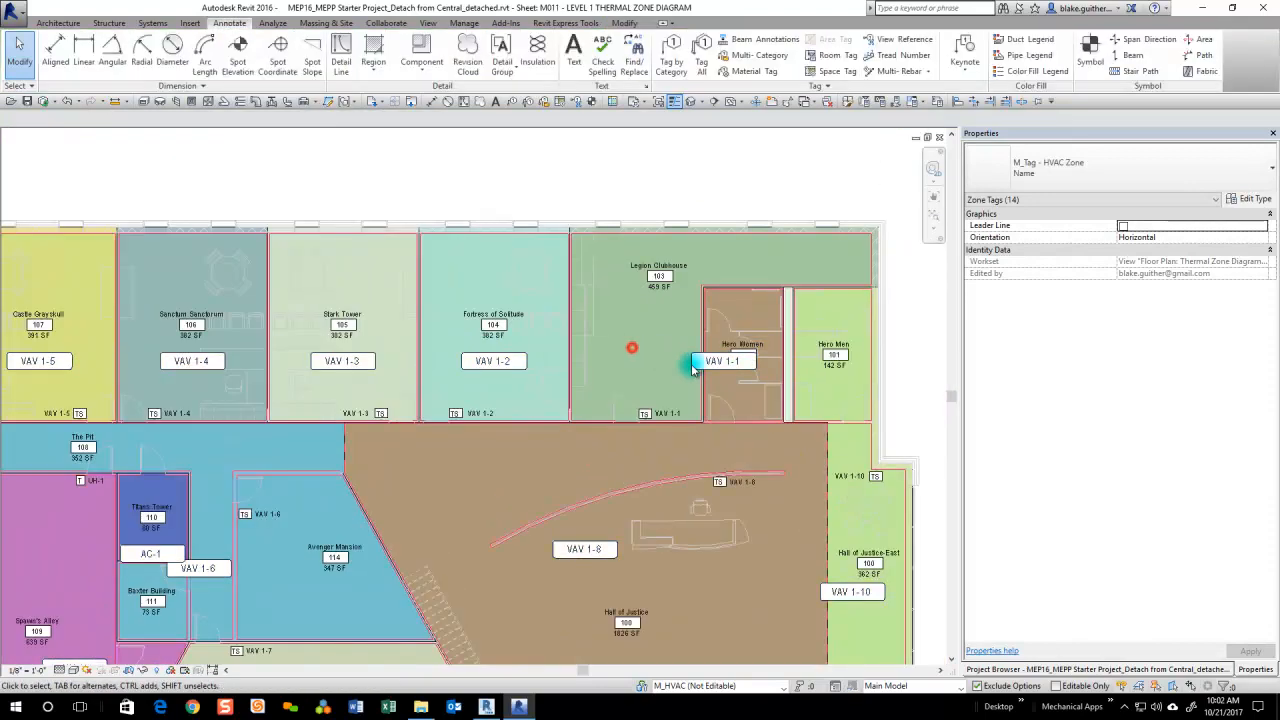
click(720, 368)
drag(665, 362, 654, 350)
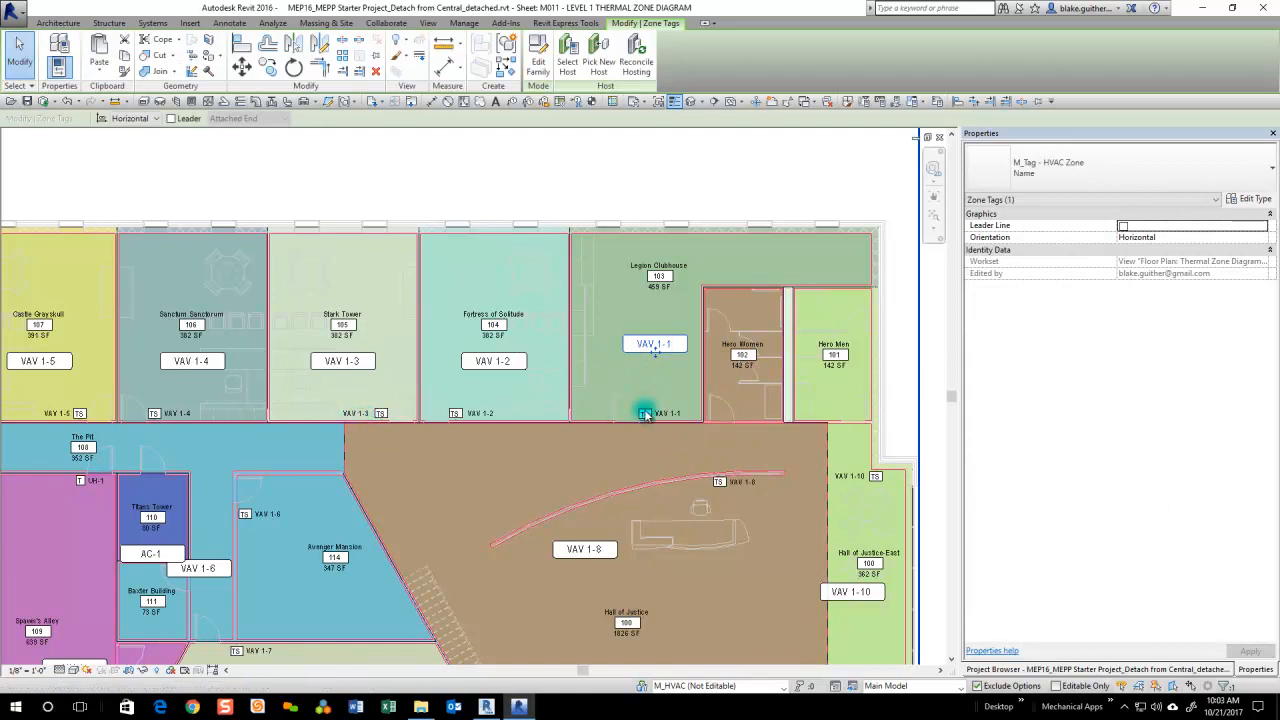
scroll(655, 414, up, 2)
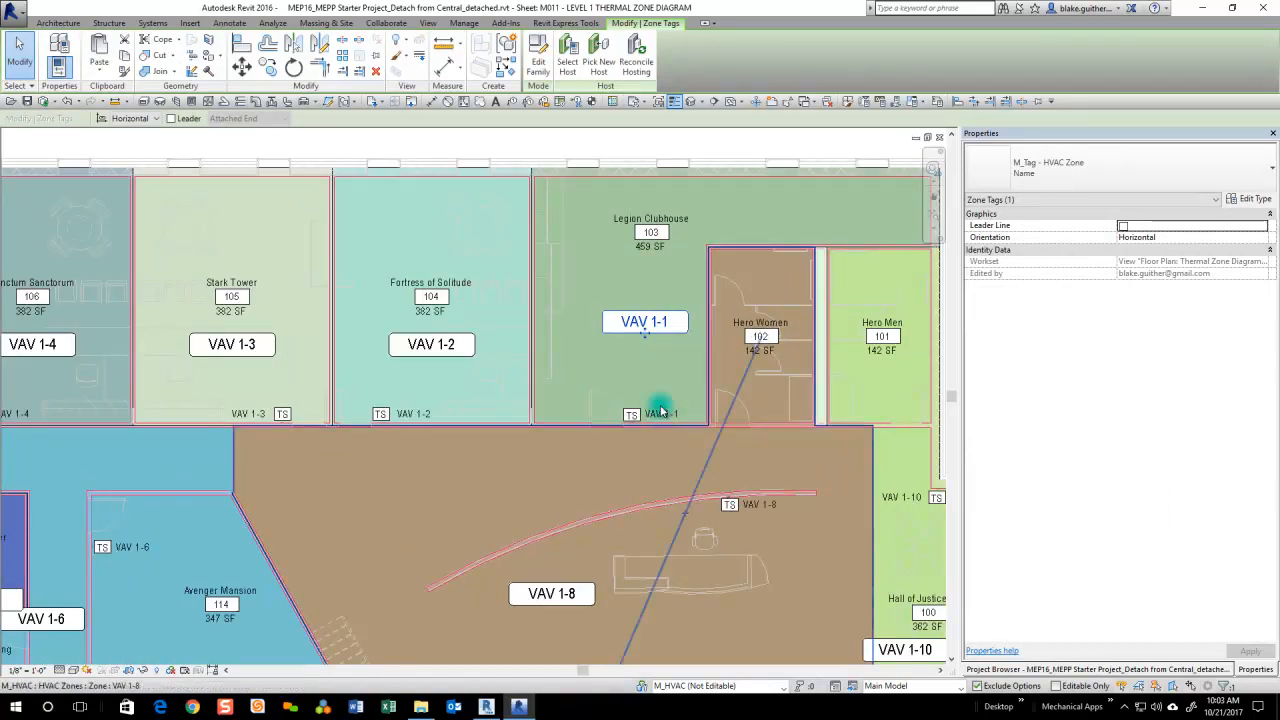
scroll(749, 291, down, 3)
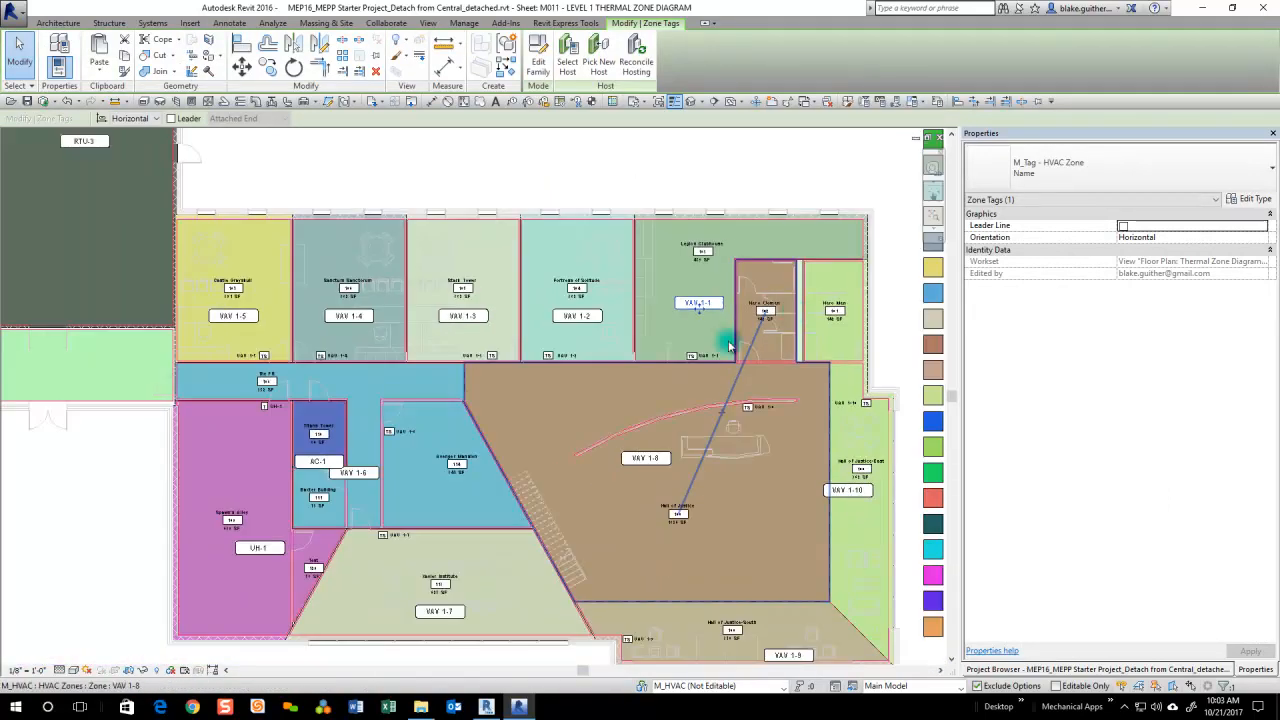
scroll(792, 316, down, 2)
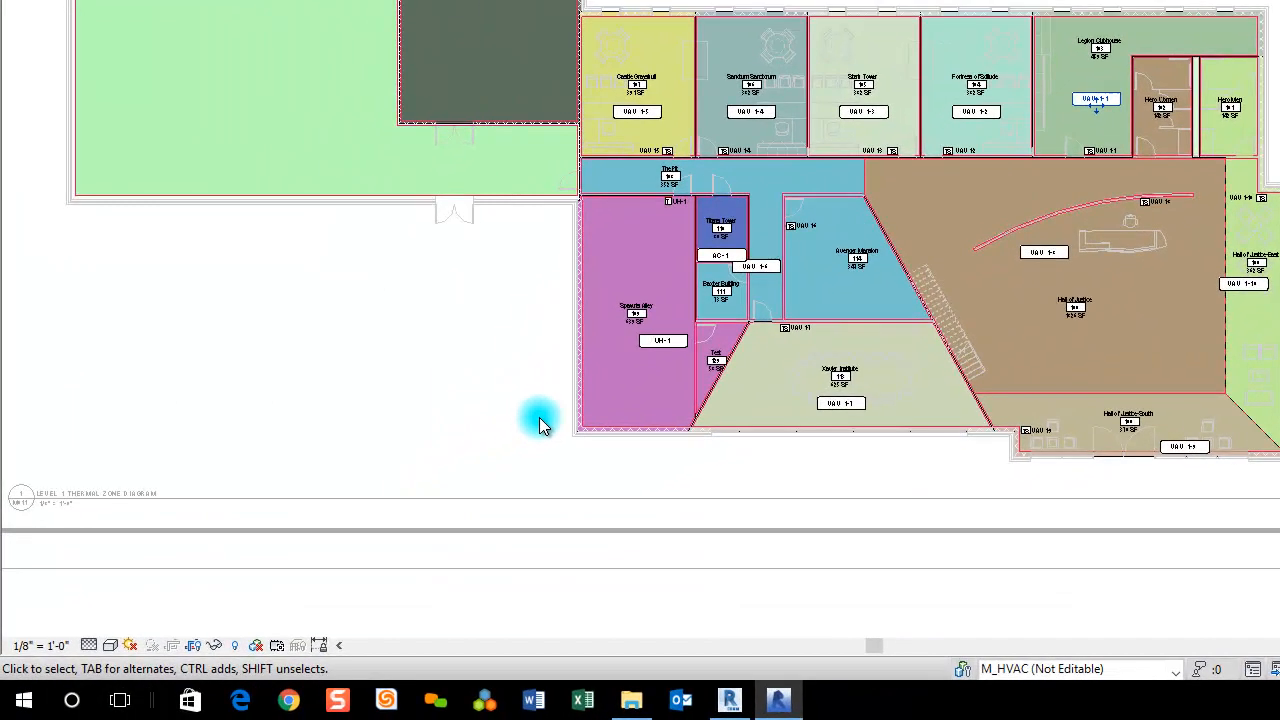